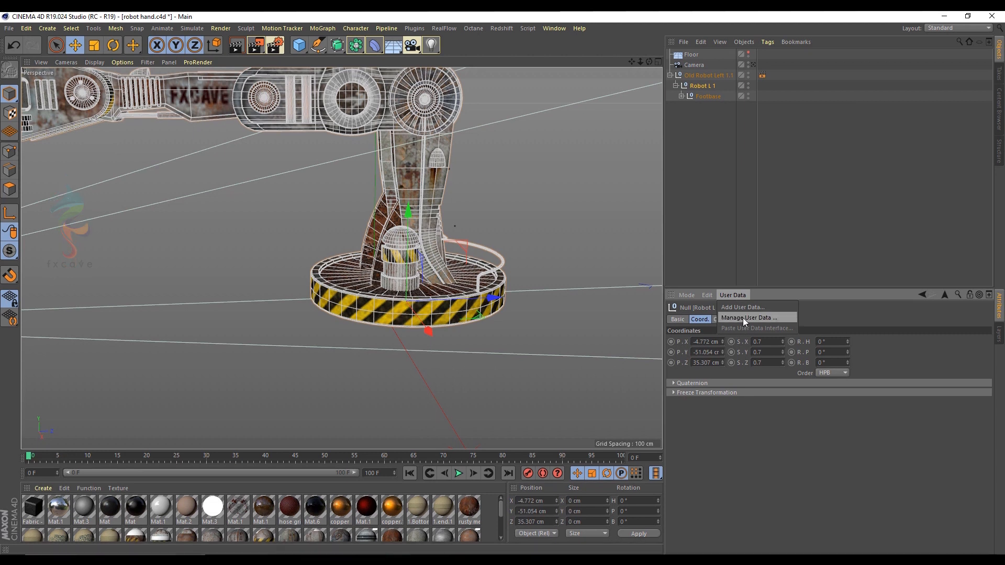
Step: Add a percent user data field named Footbase to the Robot L 1 null
{"action": "left_click", "coordinate": [744, 318]}
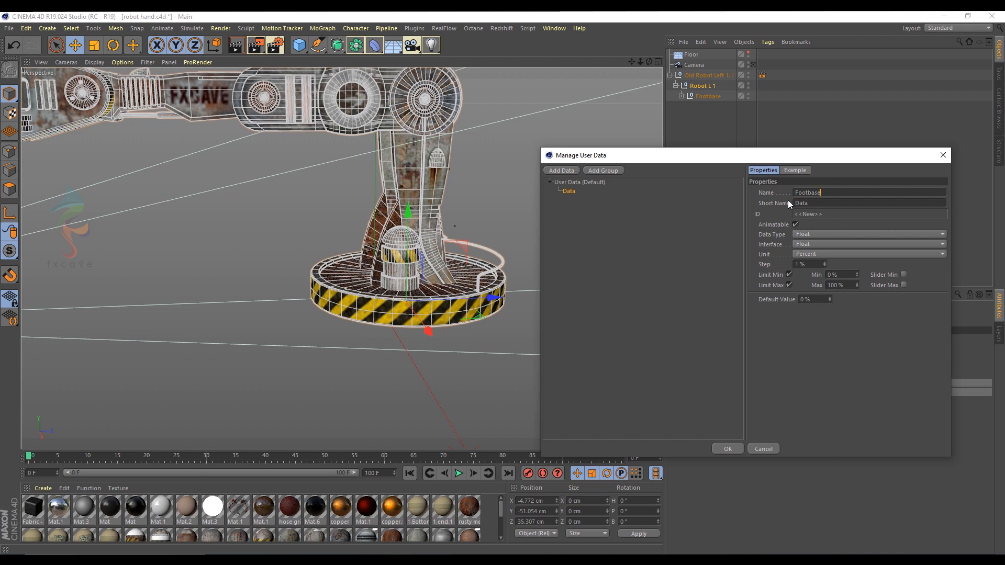
{"action": "left_click", "coordinate": [727, 448]}
{"action": "left_click", "coordinate": [770, 321]}
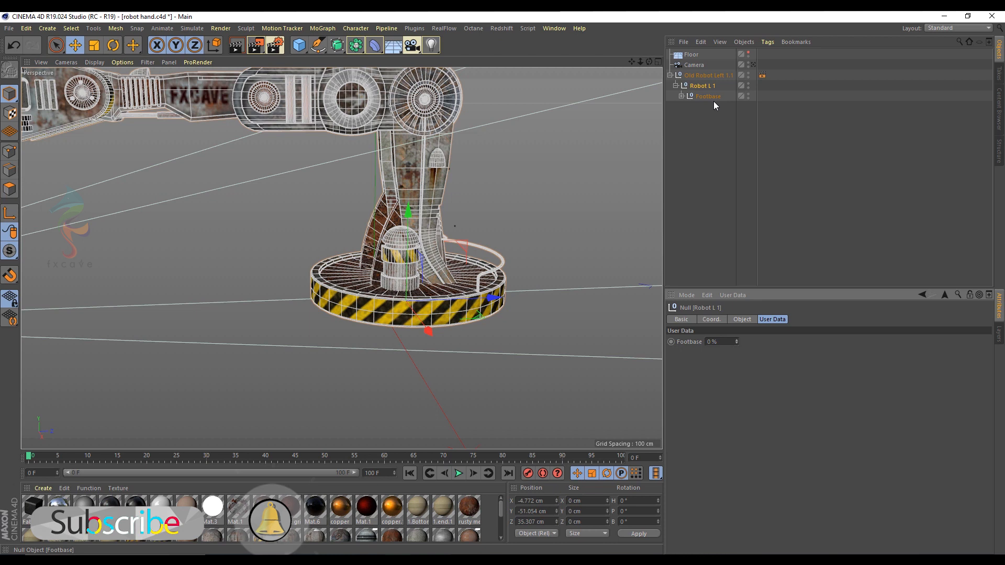
Step: Change the Footbase user data interface to Float Slider and try the slider out
{"action": "left_click", "coordinate": [734, 295]}
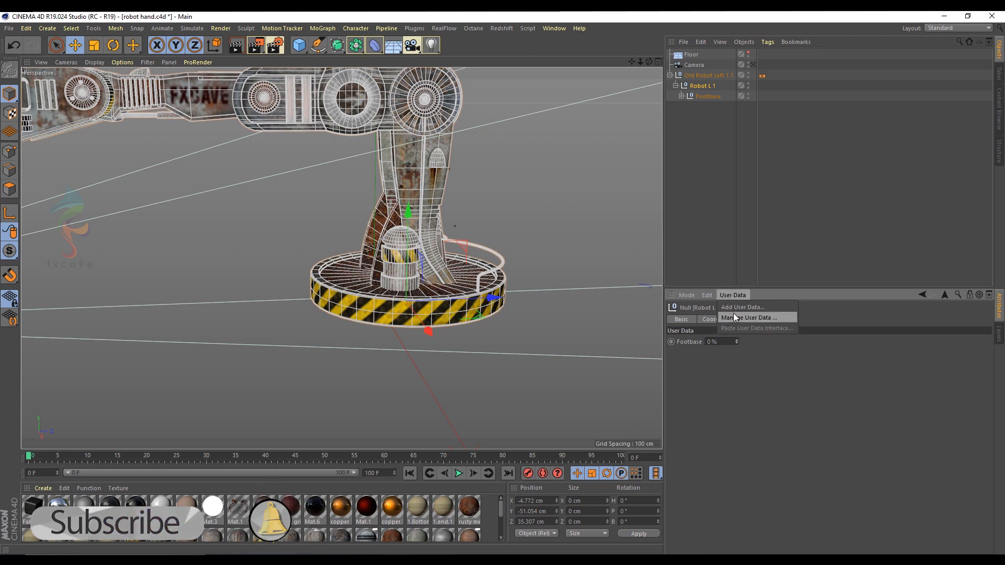
{"action": "left_click", "coordinate": [733, 318]}
{"action": "left_click_drag", "start_coordinate": [722, 169], "coordinate": [251, 191]}
{"action": "left_click", "coordinate": [90, 226]}
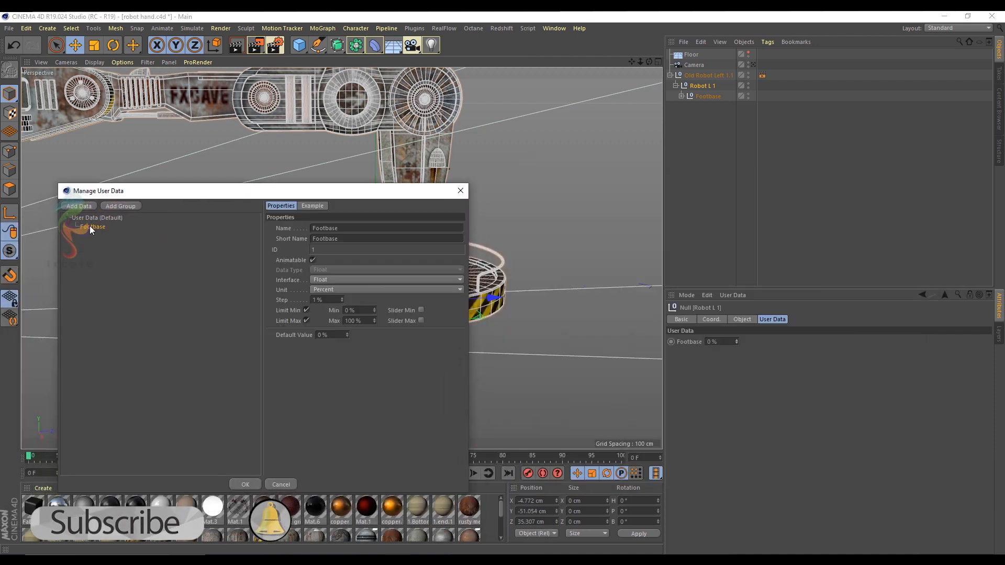
{"action": "left_click", "coordinate": [328, 279]}
{"action": "left_click", "coordinate": [329, 301]}
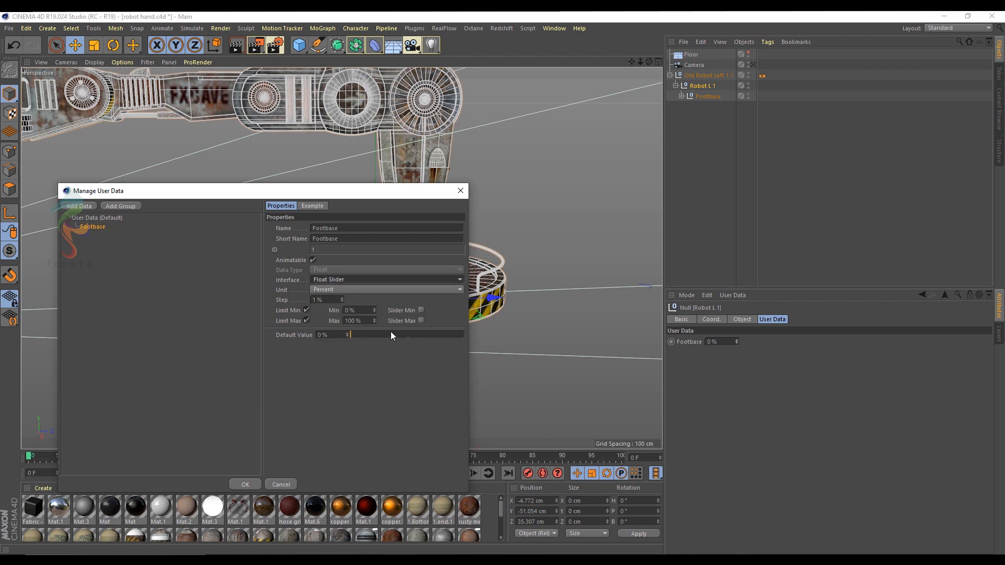
{"action": "left_click", "coordinate": [245, 484]}
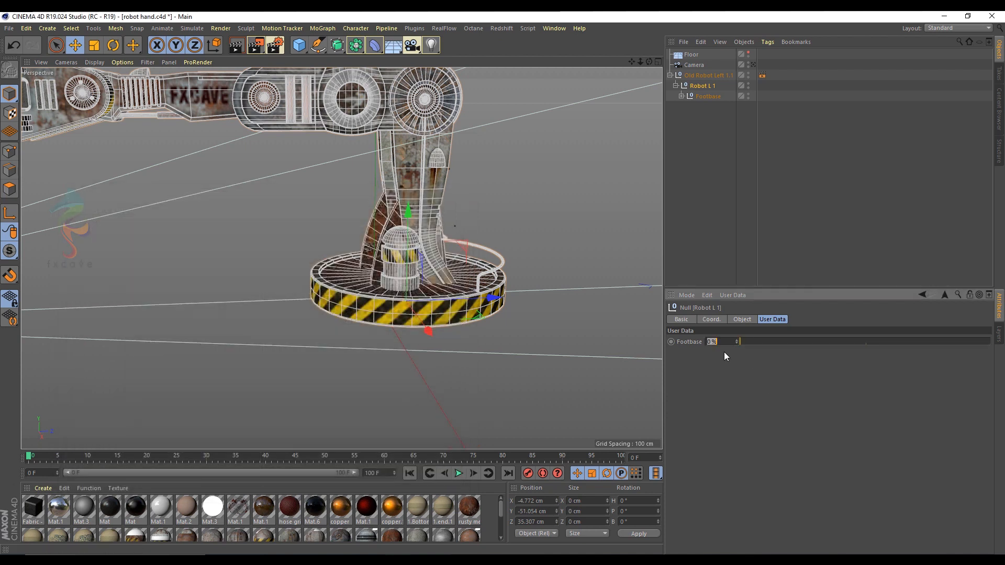
{"action": "left_click_drag", "start_coordinate": [751, 344], "coordinate": [616, 356]}
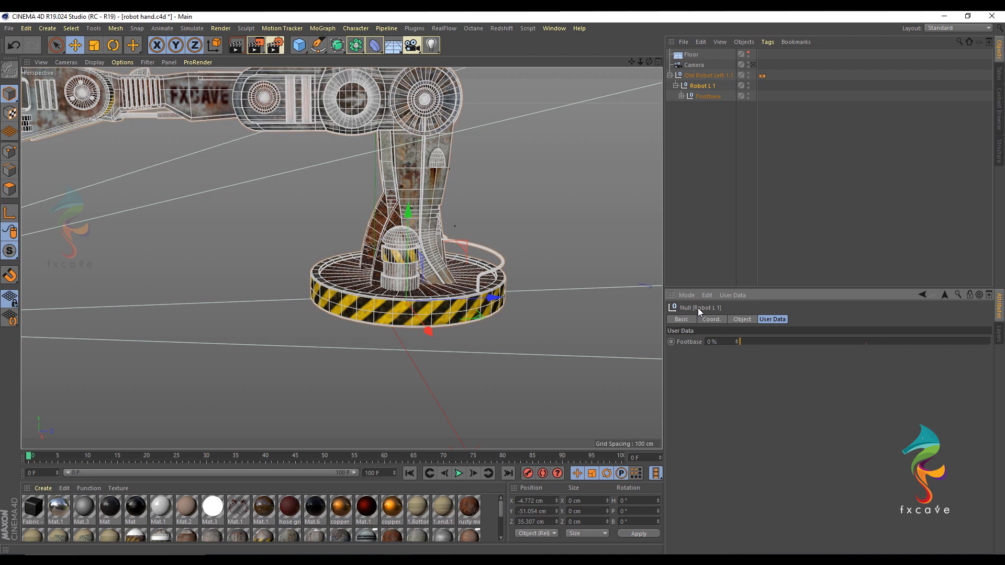
Step: Set the Footbase user data parameter as the XPressions driver
{"action": "right_click", "coordinate": [690, 341]}
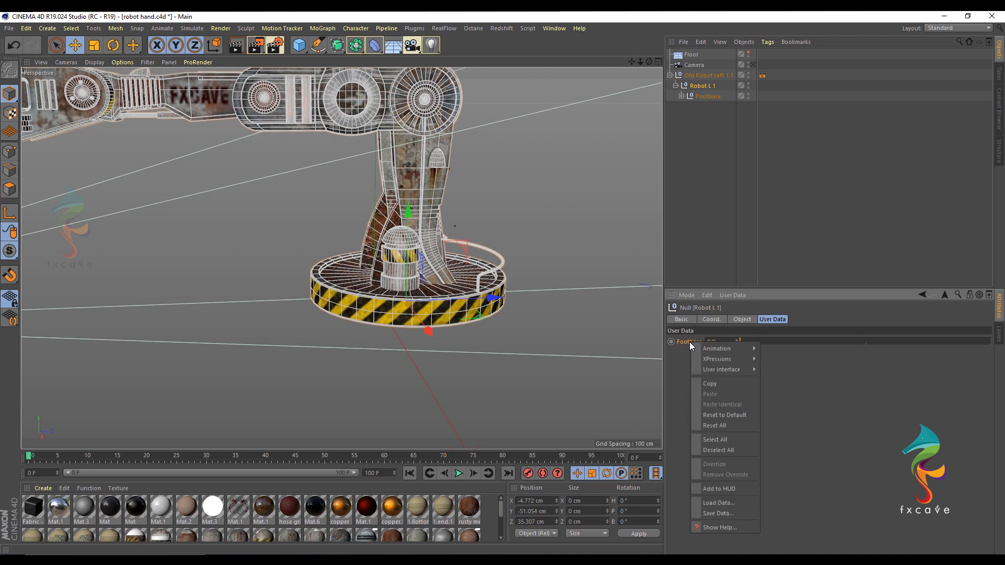
{"action": "mouse_move", "coordinate": [731, 359]}
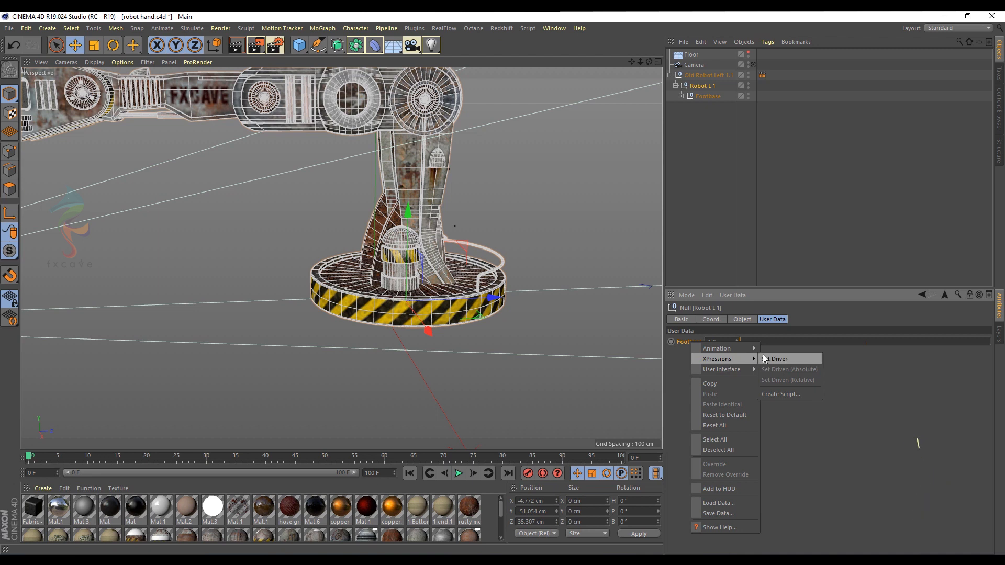
{"action": "left_click", "coordinate": [793, 361]}
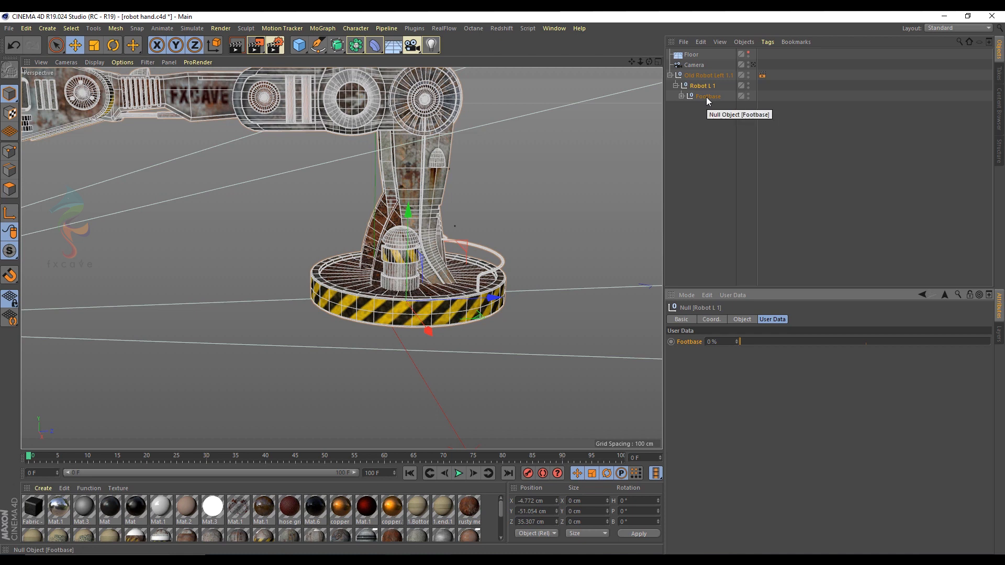
Step: Set the heading rotation (R.H) of Robot L 1 as driven (absolute) by the Footbase parameter
{"action": "left_click", "coordinate": [711, 319]}
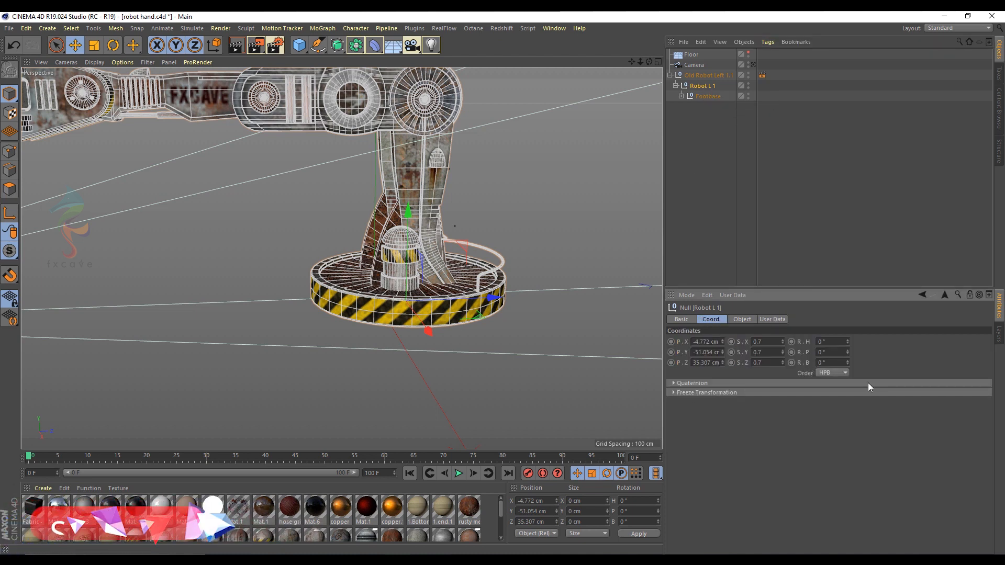
{"action": "left_click_drag", "start_coordinate": [848, 341], "coordinate": [847, 335]}
{"action": "right_click", "coordinate": [809, 341]}
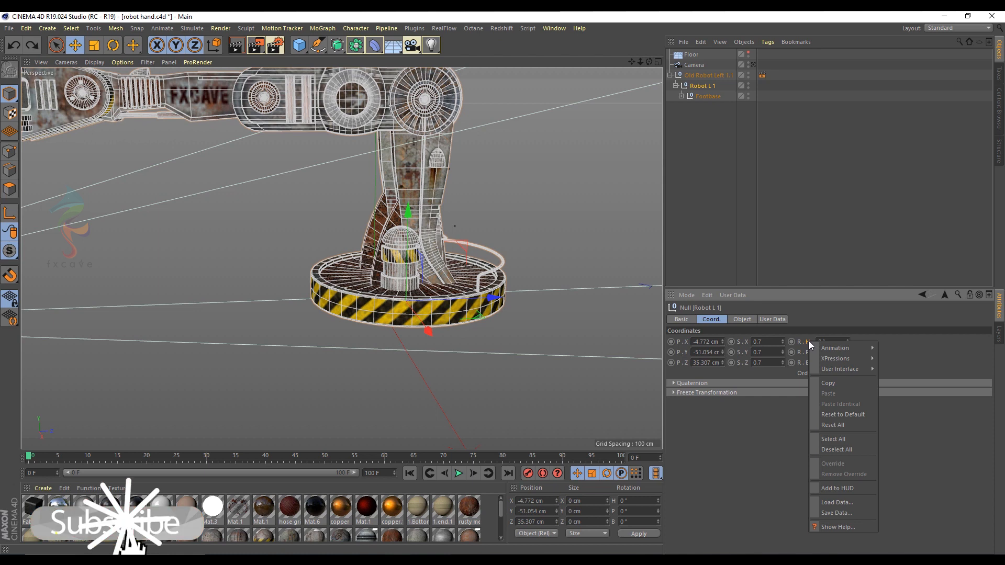
{"action": "mouse_move", "coordinate": [837, 358]}
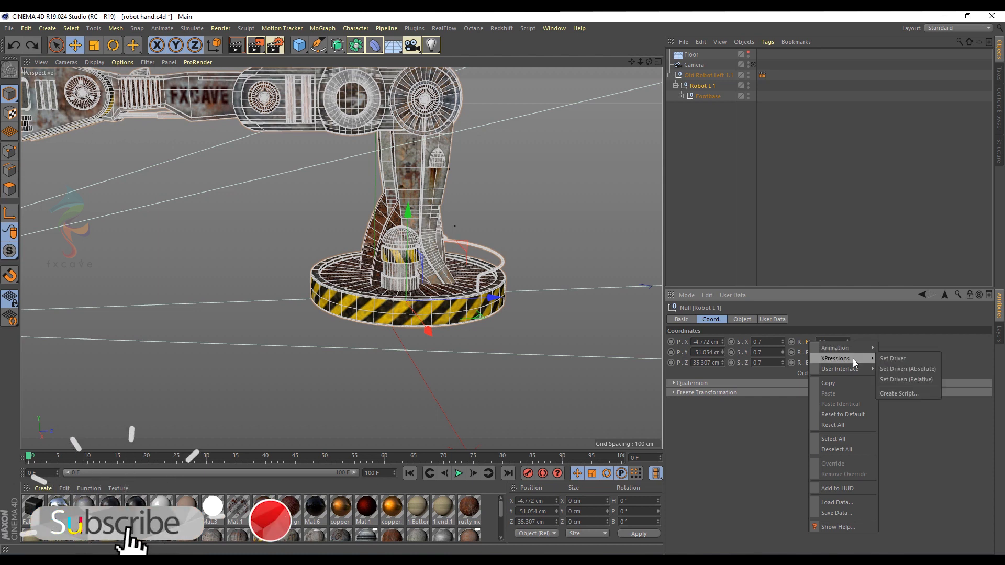
{"action": "left_click", "coordinate": [924, 371]}
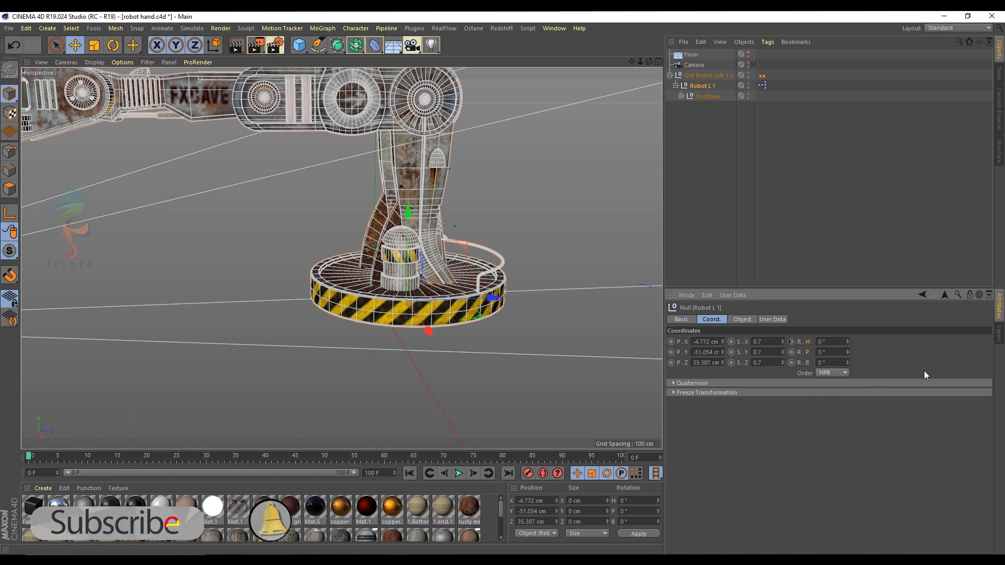
Step: Test the Footbase slider on Robot L 1 to check how it rotates the whole robot arm, returning it to 0%
{"action": "left_click", "coordinate": [770, 320]}
{"action": "mouse_move", "coordinate": [741, 341]}
{"action": "left_mouse_down"}
{"action": "mouse_move", "coordinate": [981, 342]}
{"action": "mouse_move", "coordinate": [735, 343]}
{"action": "left_mouse_up"}
{"action": "scroll", "coordinate": [454, 258], "scroll_direction": "down", "scroll_amount": 3}
{"action": "left_click_drag", "start_coordinate": [445, 255], "coordinate": [505, 252], "text": "alt"}
{"action": "left_click", "coordinate": [834, 222]}
{"action": "left_click", "coordinate": [715, 88]}
{"action": "left_click_drag", "start_coordinate": [790, 341], "coordinate": [737, 342]}
{"action": "left_click", "coordinate": [780, 323]}
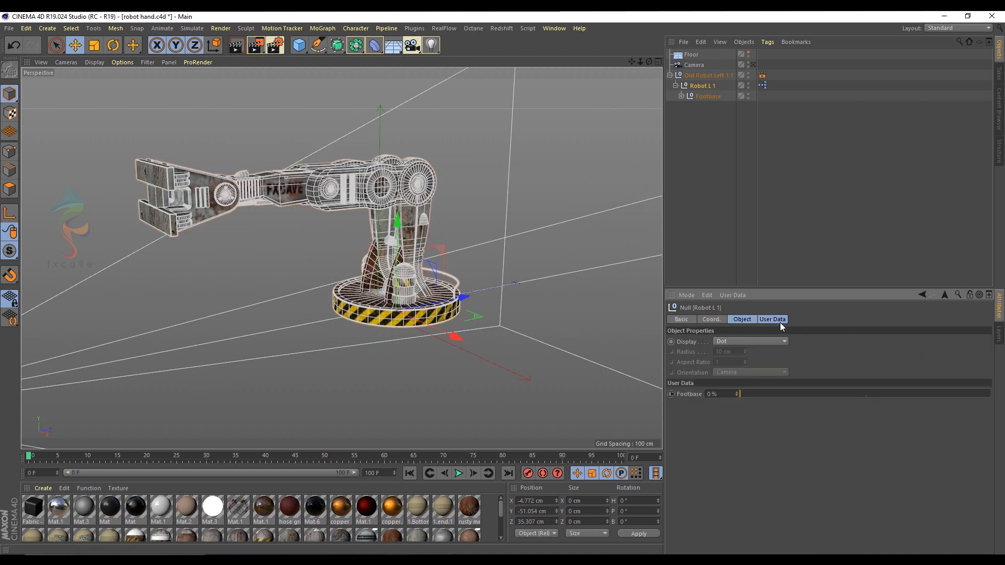
{"action": "left_click", "coordinate": [778, 322]}
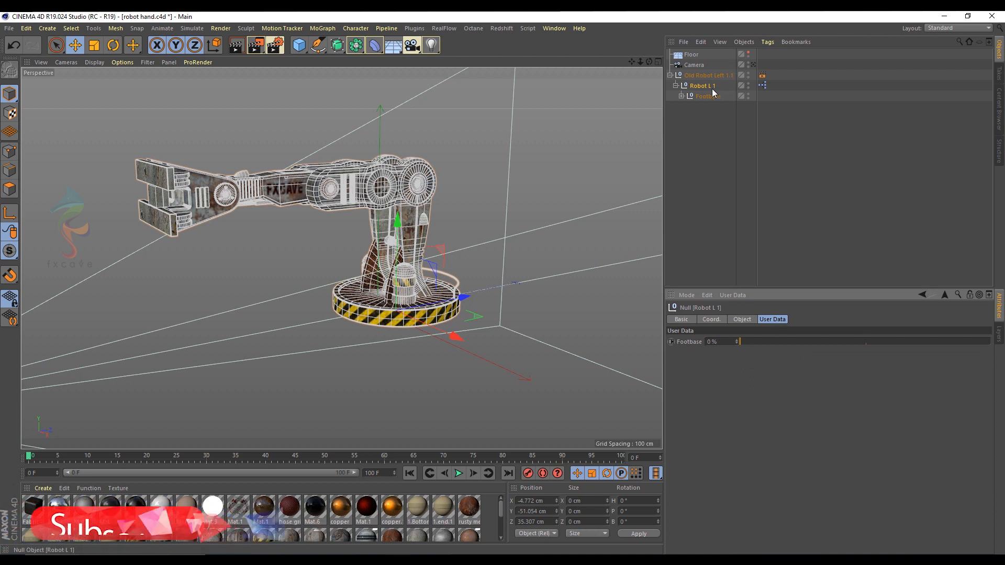
Step: Inspect the XPresso node setup on Robot L 1, including its operator pool and node list
{"action": "double_click", "coordinate": [763, 86]}
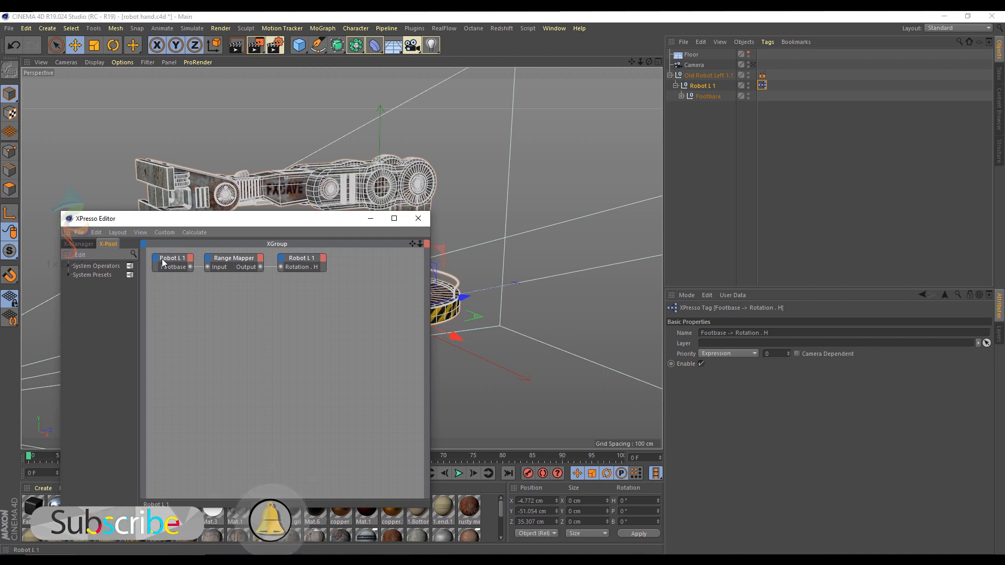
{"action": "left_click", "coordinate": [67, 265]}
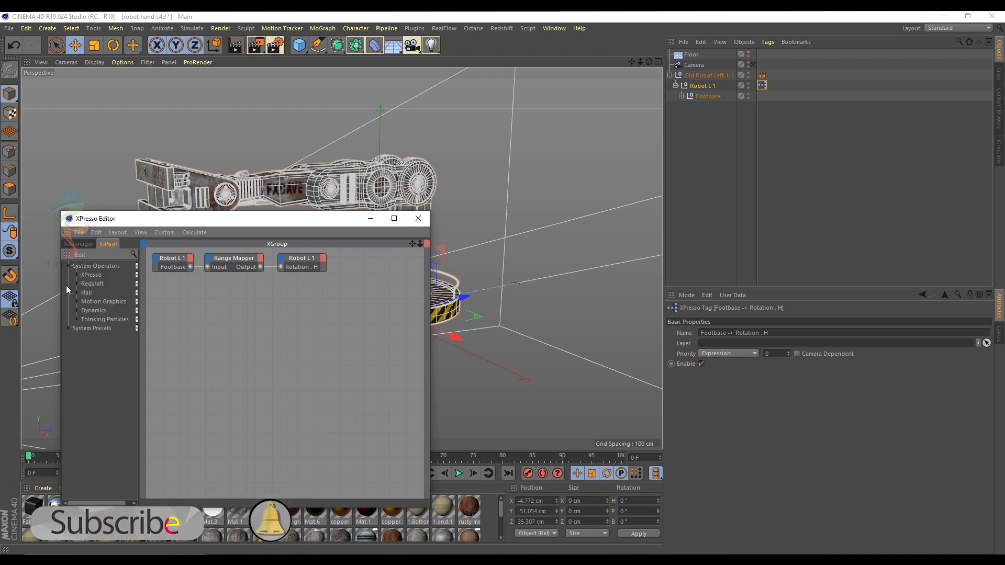
{"action": "left_click", "coordinate": [68, 329]}
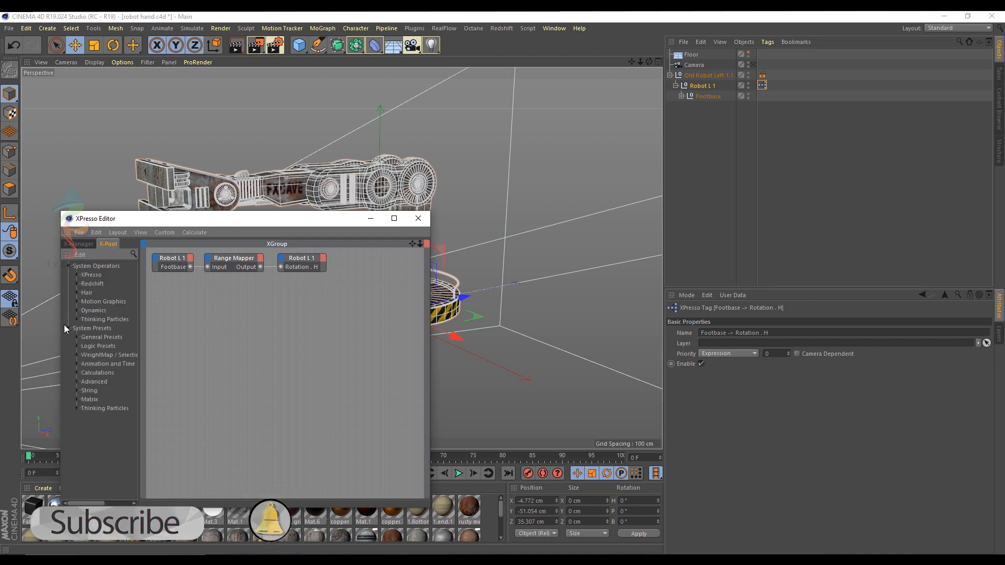
{"action": "left_click", "coordinate": [79, 243]}
{"action": "left_click", "coordinate": [68, 265]}
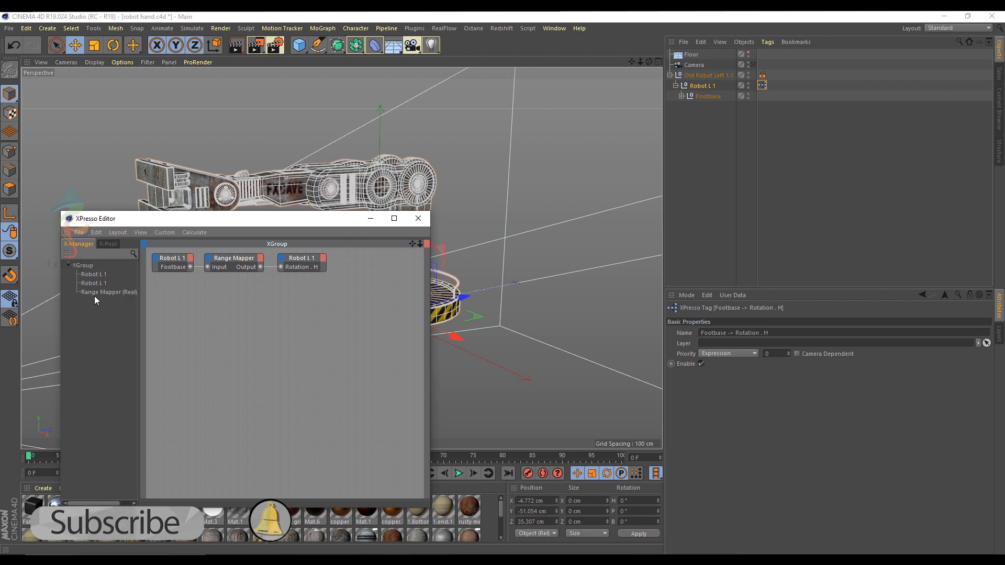
{"action": "left_click", "coordinate": [418, 218]}
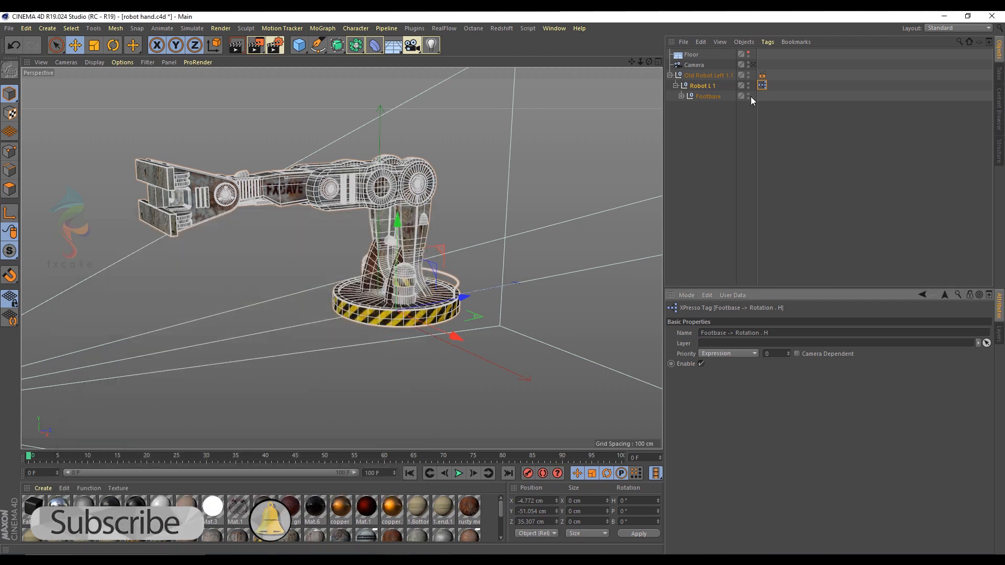
Step: Expand the Footbase hierarchy, examine its child nulls and test the pitch rotation of Foot top
{"action": "left_click", "coordinate": [702, 86]}
{"action": "left_click", "coordinate": [772, 319]}
{"action": "left_click", "coordinate": [681, 96]}
{"action": "left_click", "coordinate": [708, 96]}
{"action": "left_click_drag", "start_coordinate": [601, 157], "coordinate": [932, 170], "text": "alt"}
{"action": "left_click", "coordinate": [688, 106]}
{"action": "left_click", "coordinate": [707, 107]}
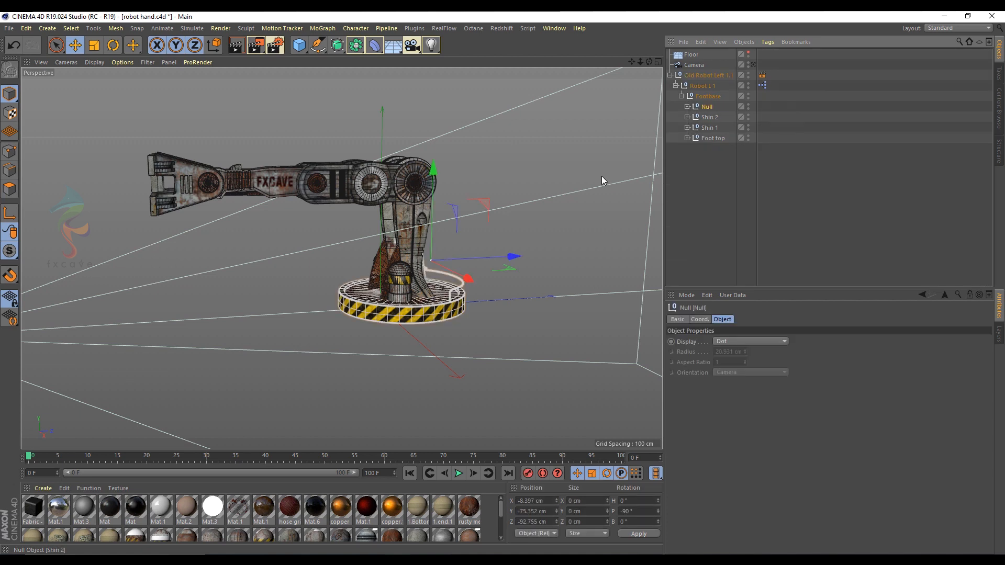
{"action": "left_click", "coordinate": [700, 320]}
{"action": "left_click_drag", "start_coordinate": [513, 246], "coordinate": [439, 197], "text": "alt"}
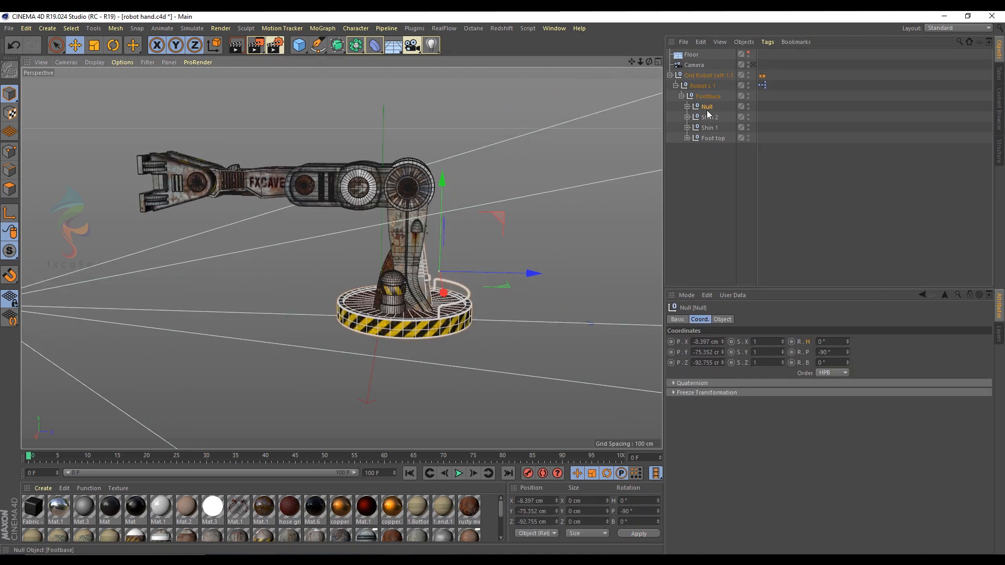
{"action": "left_click", "coordinate": [713, 138]}
{"action": "mouse_move", "coordinate": [847, 352]}
{"action": "left_mouse_down"}
{"action": "mouse_move", "coordinate": [847, 388]}
{"action": "mouse_move", "coordinate": [847, 352]}
{"action": "left_mouse_up"}
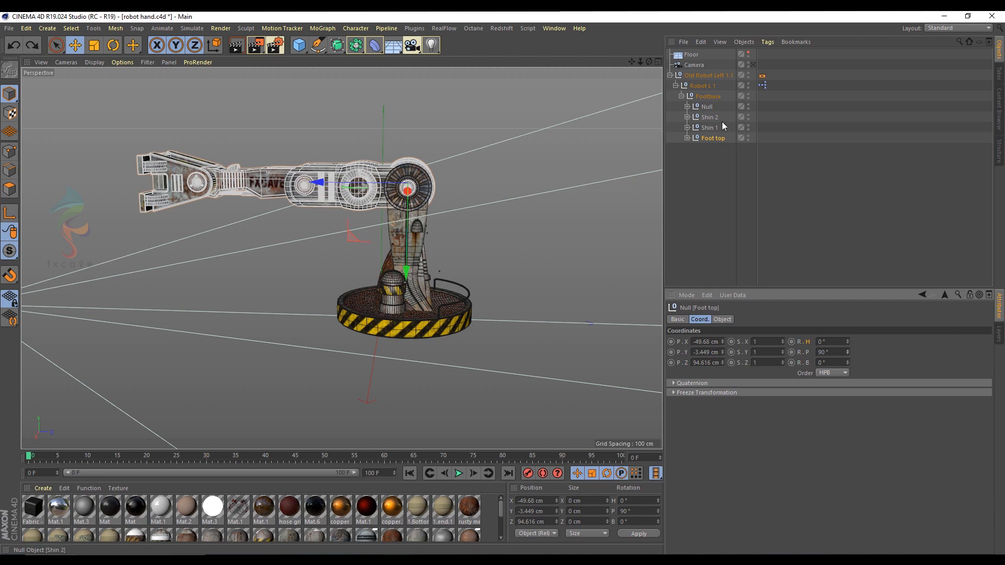
{"action": "left_click", "coordinate": [704, 87]}
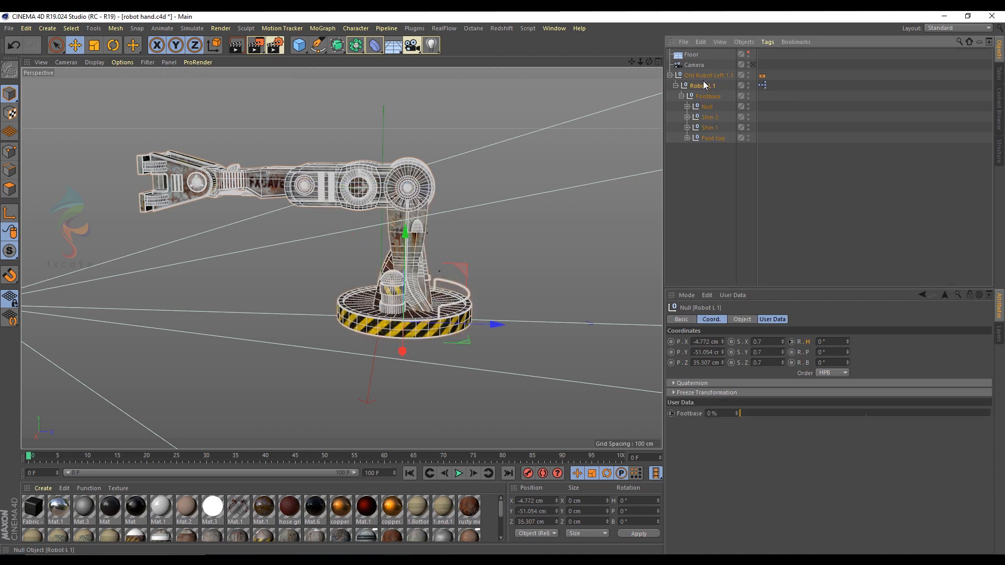
{"action": "left_click", "coordinate": [733, 295]}
{"action": "left_click", "coordinate": [743, 307]}
{"action": "left_click_drag", "start_coordinate": [651, 157], "coordinate": [186, 326]}
{"action": "left_click", "coordinate": [476, 325]}
Step: Check which parts of the arm belong to the Null, Shin 1 and Foot top objects
{"action": "left_click", "coordinate": [708, 107]}
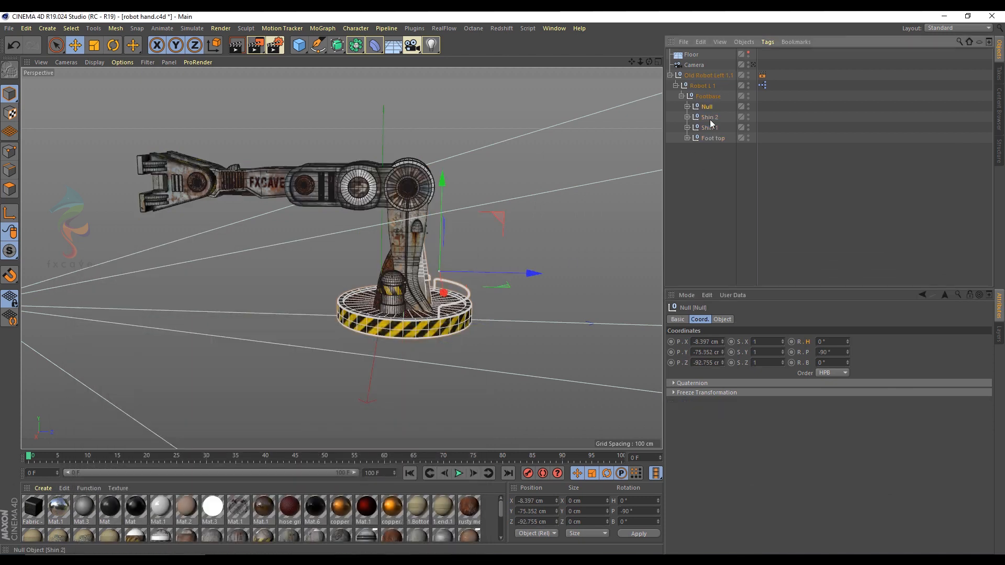
{"action": "left_click", "coordinate": [711, 126]}
{"action": "left_click", "coordinate": [711, 139]}
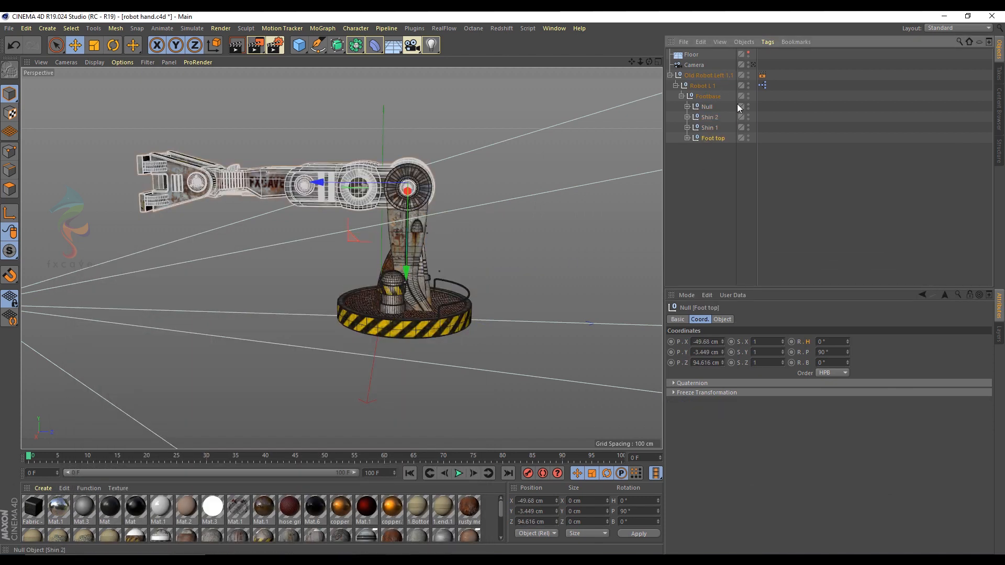
Step: Add a percent user data field named footop with a Float Slider interface to Robot L 1
{"action": "left_click", "coordinate": [704, 87]}
{"action": "left_click", "coordinate": [738, 296]}
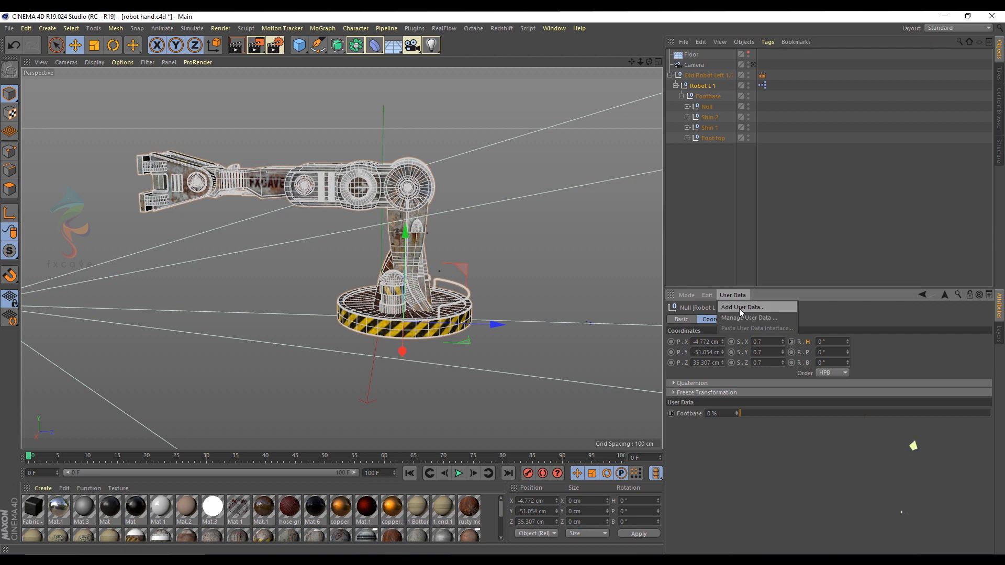
{"action": "left_click", "coordinate": [741, 308]}
{"action": "left_click_drag", "start_coordinate": [649, 161], "coordinate": [261, 236]}
{"action": "type", "text": "footop"}
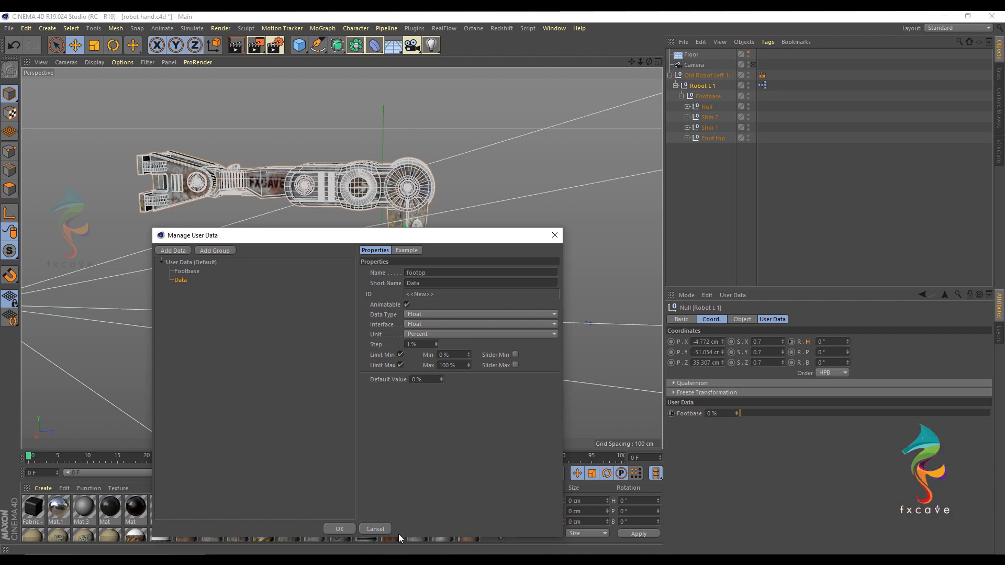
{"action": "scroll", "coordinate": [438, 314], "scroll_direction": "down", "scroll_amount": 2}
{"action": "scroll", "coordinate": [435, 315], "scroll_direction": "up", "scroll_amount": 2}
{"action": "scroll", "coordinate": [431, 324], "scroll_direction": "down", "scroll_amount": 1}
{"action": "left_click", "coordinate": [343, 528]}
Step: Try out the footop slider at the Robot L 1 null and set the parameter as the XPressions driver
{"action": "left_click_drag", "start_coordinate": [784, 423], "coordinate": [736, 423]}
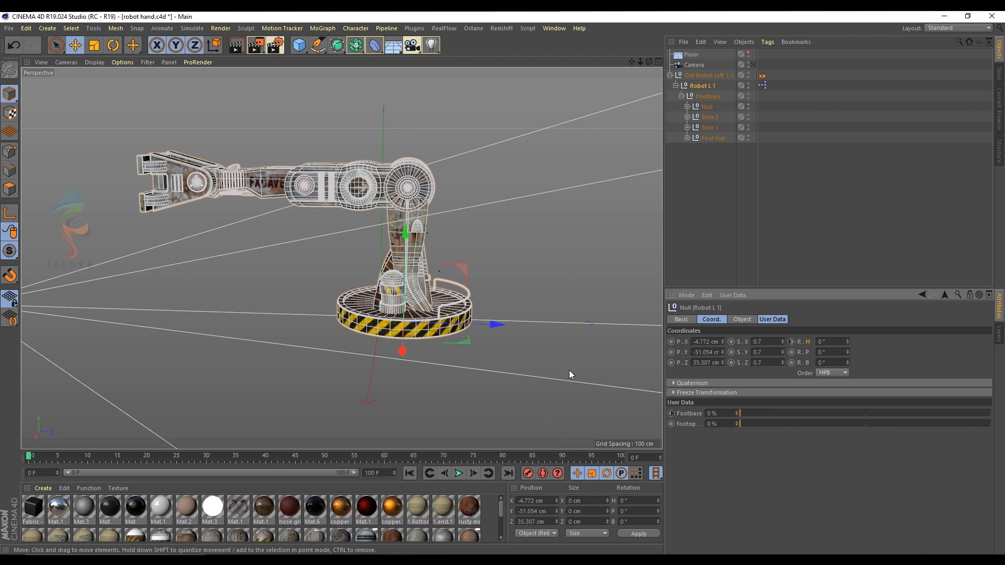
{"action": "right_click", "coordinate": [679, 426]}
{"action": "mouse_move", "coordinate": [705, 381]}
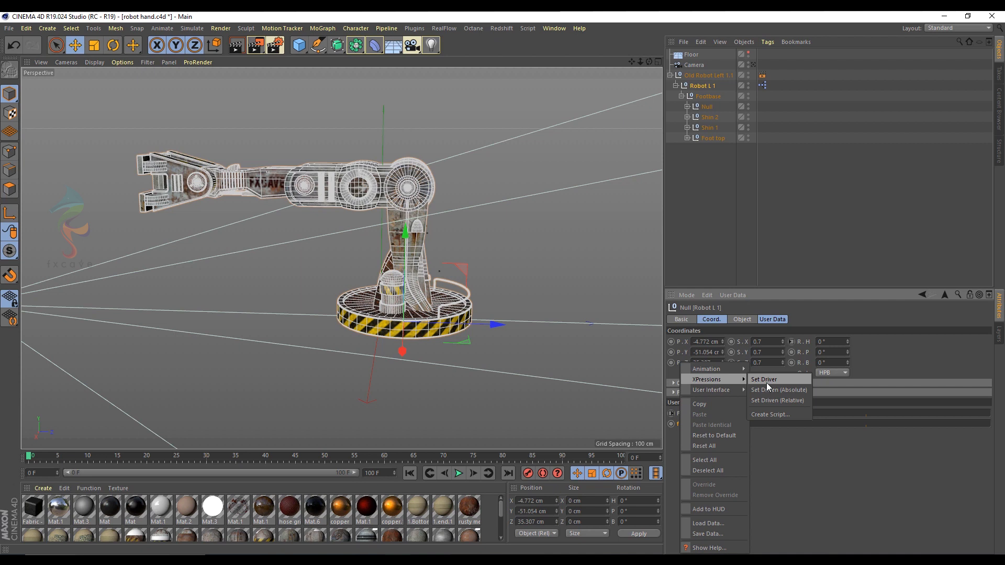
{"action": "left_click", "coordinate": [767, 379]}
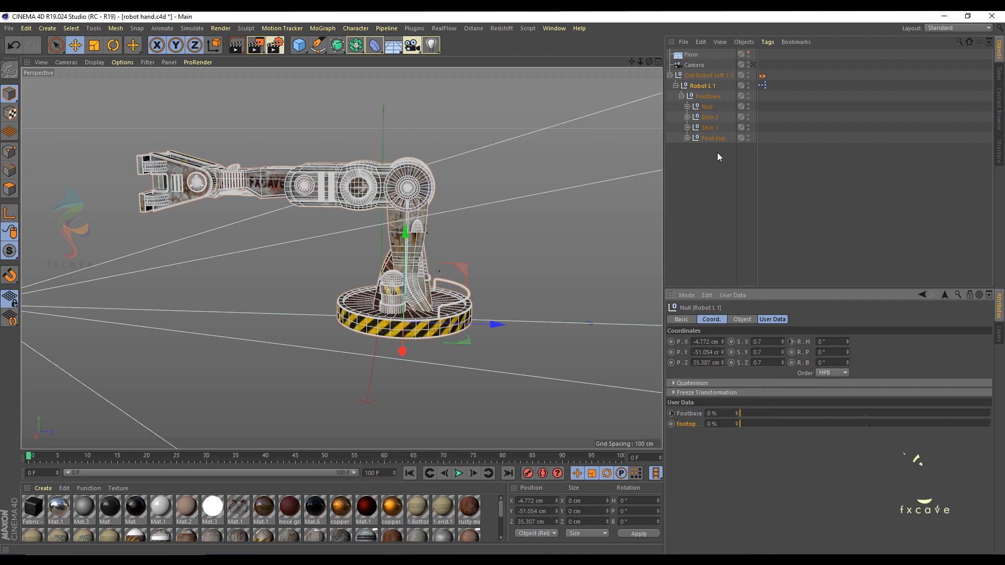
Step: Set the pitch rotation of the Foot top null as driven (absolute) by the footop slider
{"action": "left_click", "coordinate": [714, 139]}
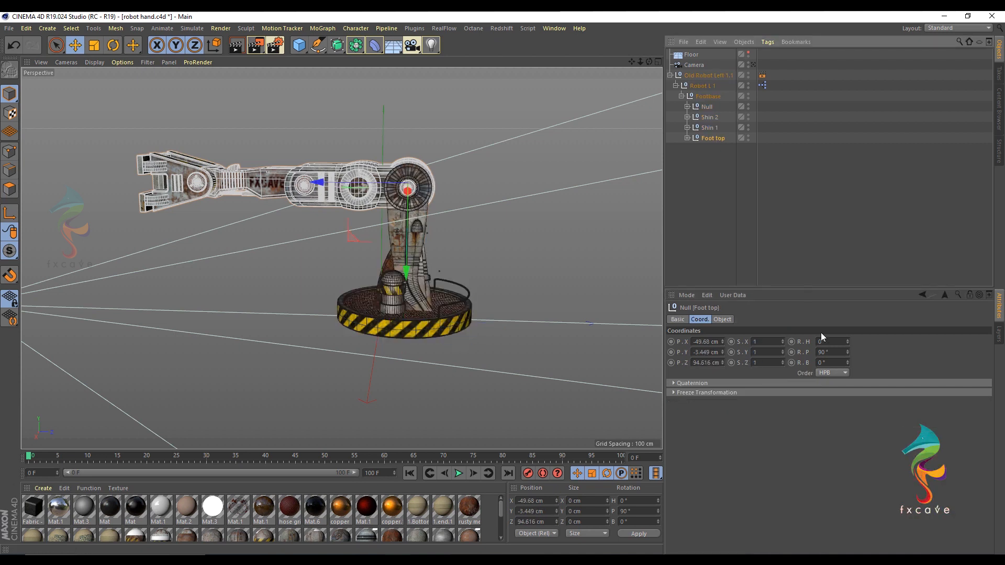
{"action": "left_click", "coordinate": [704, 319]}
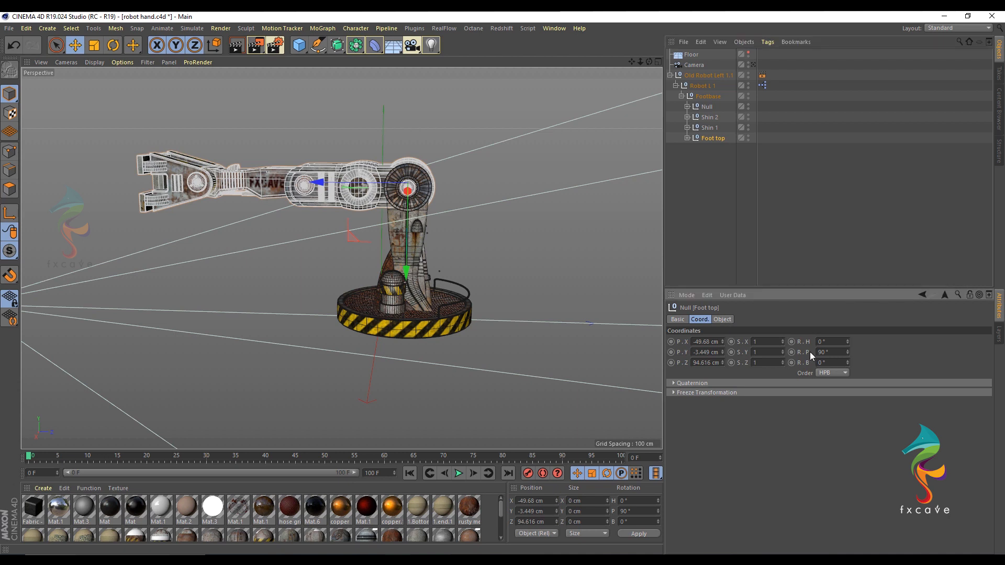
{"action": "right_click", "coordinate": [809, 351]}
{"action": "mouse_move", "coordinate": [847, 369]}
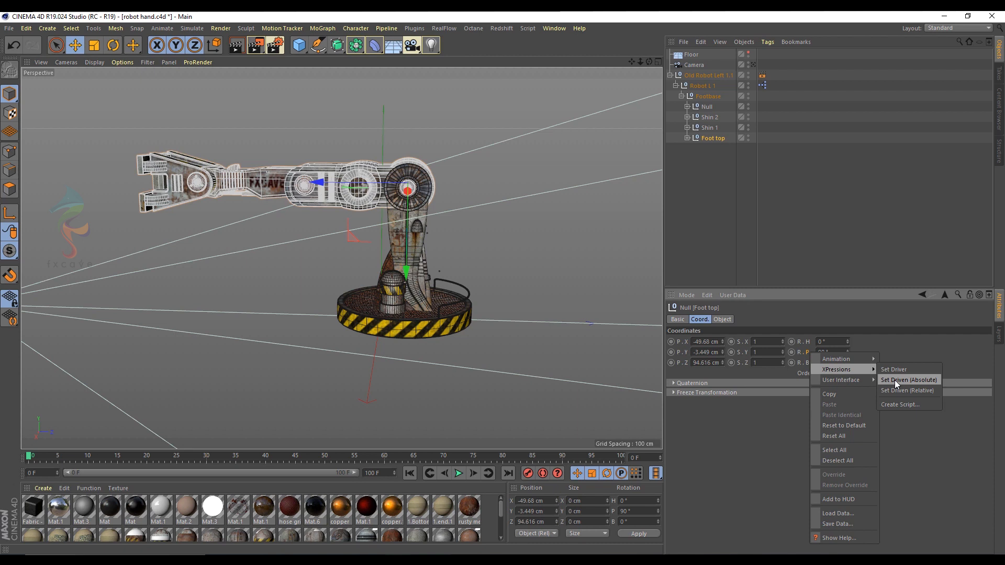
{"action": "left_click", "coordinate": [894, 380]}
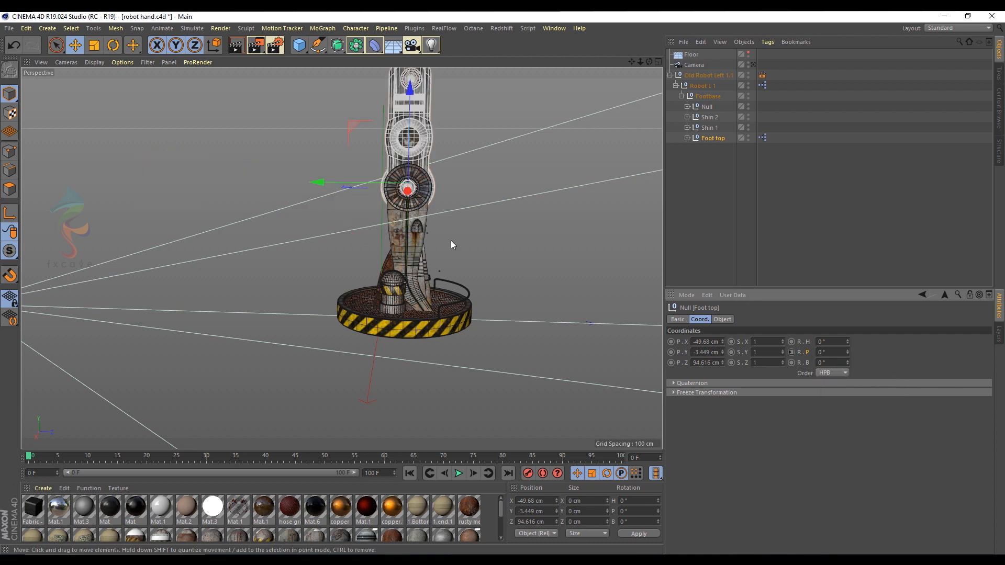
Step: Test the driven pitch of Foot top and try out the footop slider on Robot L 1 up to 50%
{"action": "scroll", "coordinate": [433, 176], "scroll_direction": "down", "scroll_amount": 6}
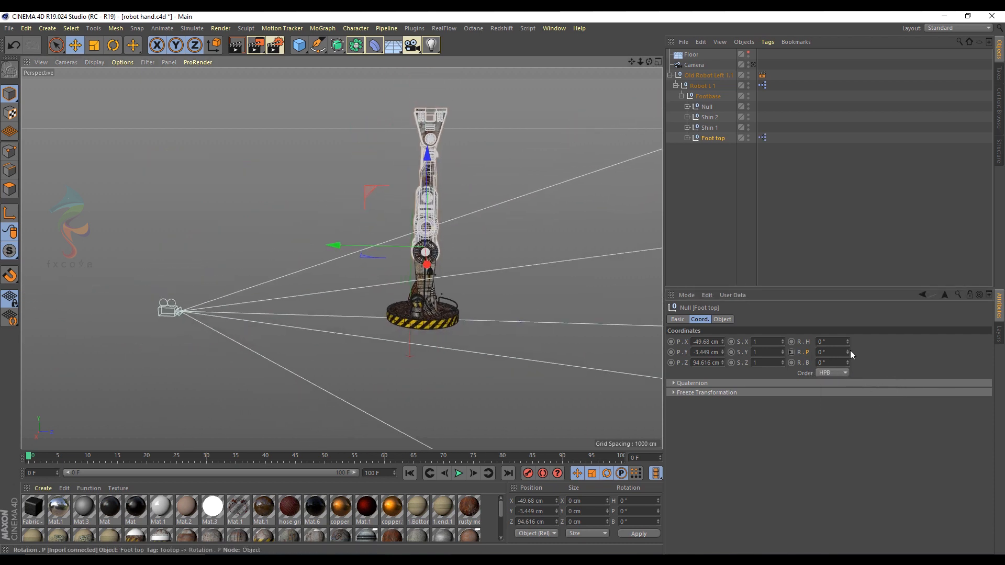
{"action": "left_click_drag", "start_coordinate": [848, 353], "coordinate": [848, 348]}
{"action": "key", "text": "ctrl+z"}
{"action": "left_click", "coordinate": [700, 86]}
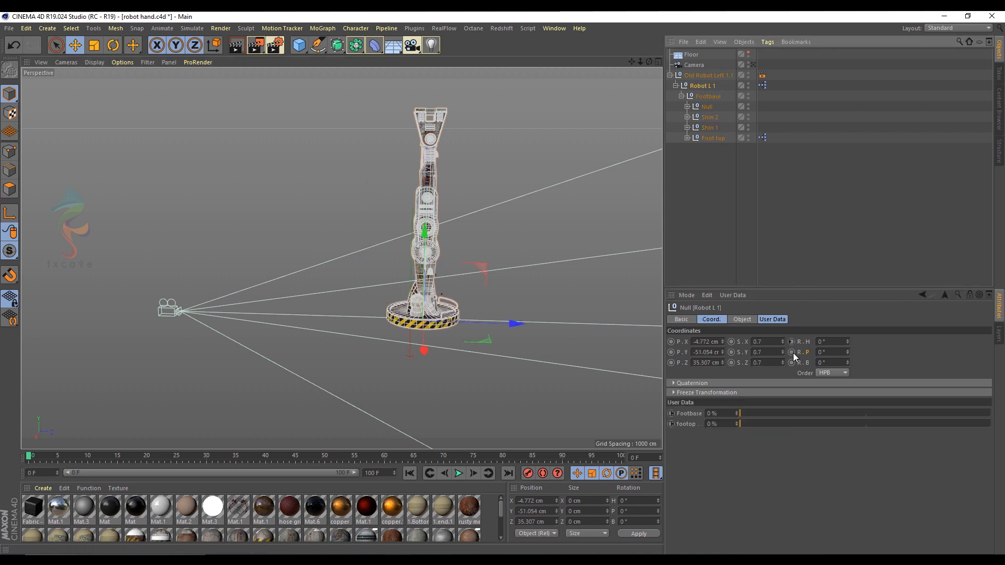
{"action": "left_click_drag", "start_coordinate": [758, 351], "coordinate": [868, 350]}
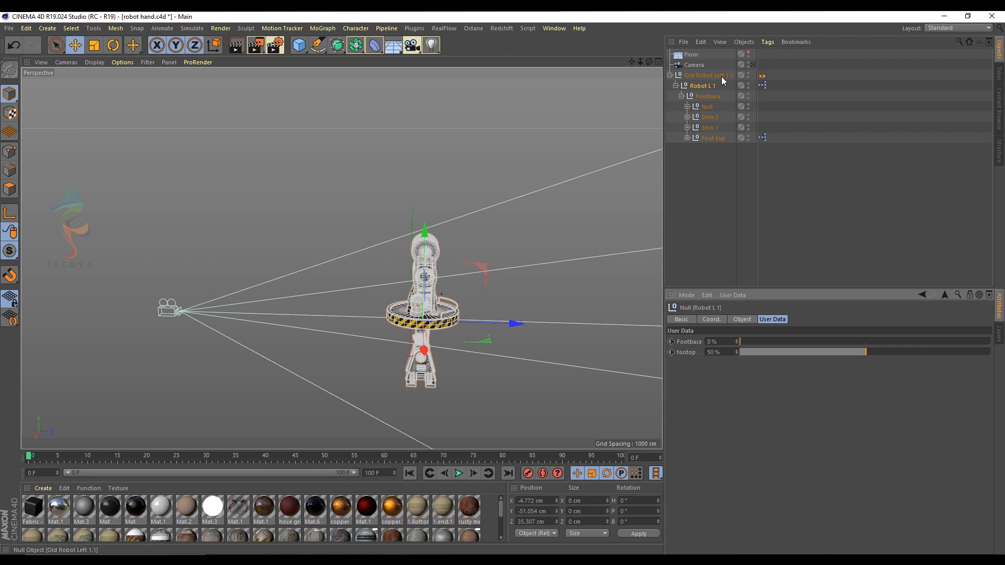
Step: Set the maximum limit of Robot L 1's footop user data field to 50%
{"action": "left_click", "coordinate": [732, 295]}
{"action": "left_click", "coordinate": [737, 313]}
{"action": "left_click_drag", "start_coordinate": [680, 171], "coordinate": [207, 130]}
{"action": "left_click", "coordinate": [97, 167]}
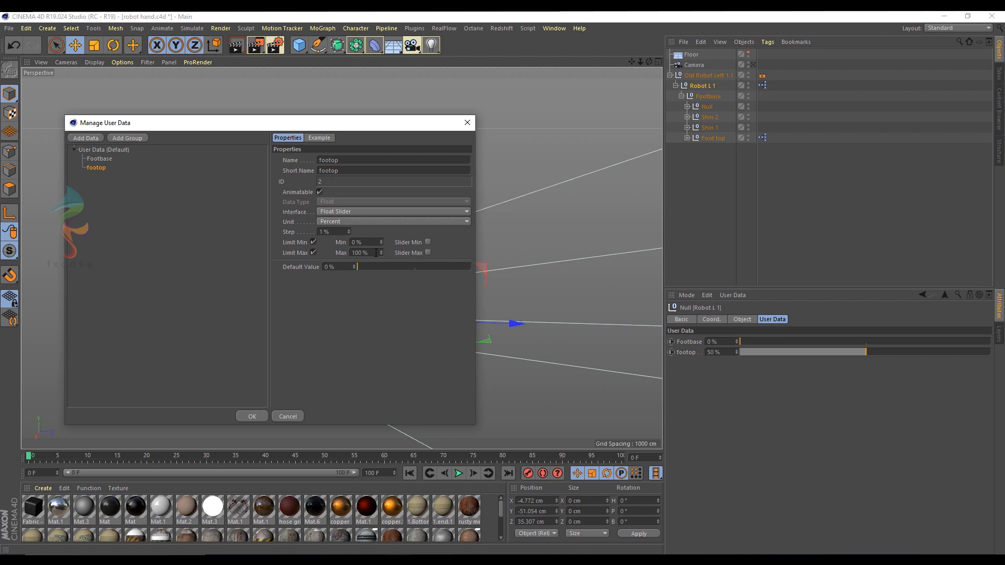
{"action": "left_click_drag", "start_coordinate": [379, 123], "coordinate": [772, 183]}
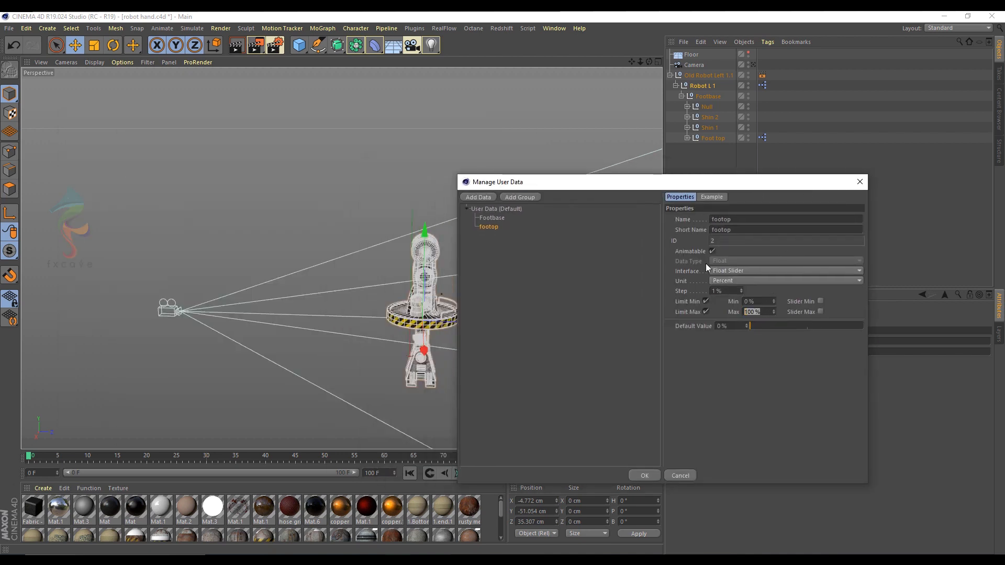
{"action": "type", "text": "50"}
{"action": "key", "text": "Return"}
Step: Try the footop slider's range and lower the maximum limit of its user data field to 40%
{"action": "left_click_drag", "start_coordinate": [743, 352], "coordinate": [939, 354]}
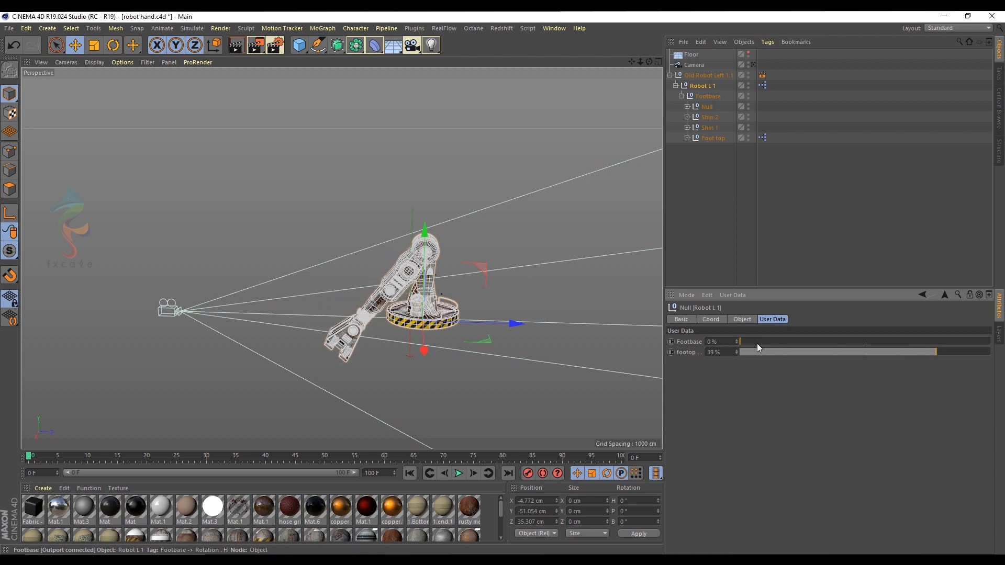
{"action": "left_click", "coordinate": [736, 349]}
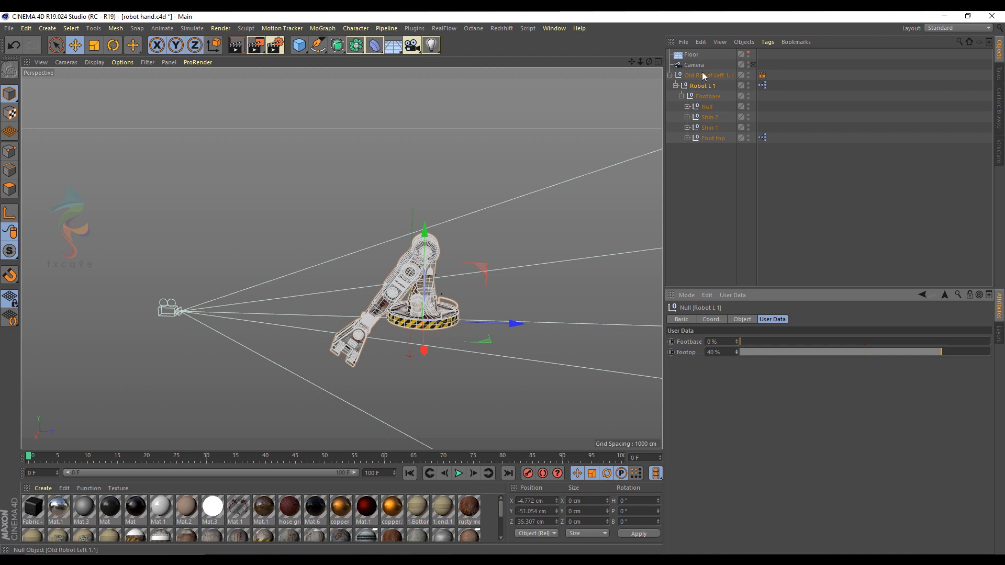
{"action": "left_click", "coordinate": [733, 296]}
{"action": "left_click", "coordinate": [740, 322]}
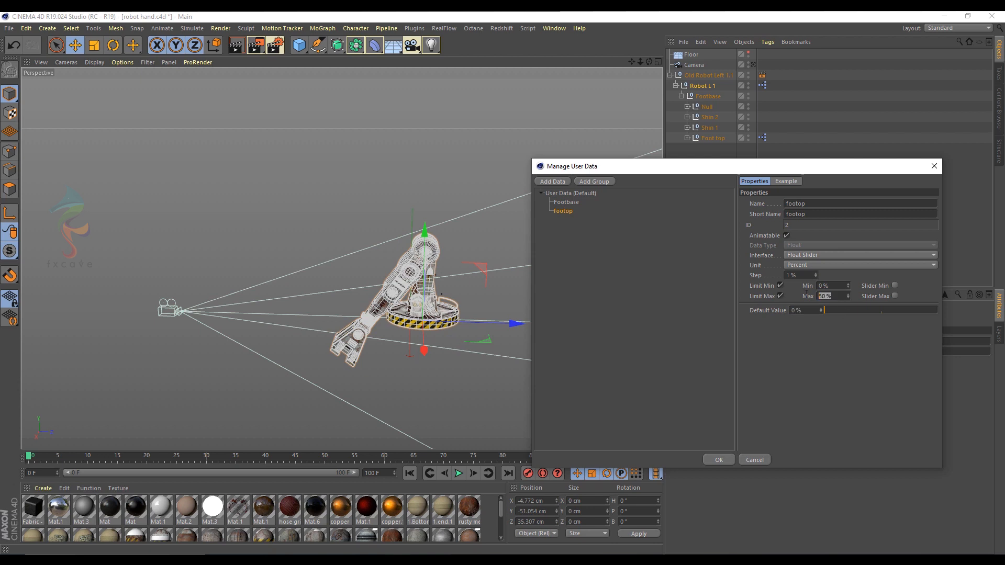
{"action": "left_click", "coordinate": [718, 460]}
Step: Test the full range of the footop slider and the Footbase slider, leaving footop at 20% and Footbase at 0%
{"action": "left_click_drag", "start_coordinate": [880, 352], "coordinate": [991, 358]}
{"action": "mouse_move", "coordinate": [450, 230]}
{"action": "left_mouse_down", "text": "alt"}
{"action": "mouse_move", "coordinate": [465, 260]}
{"action": "mouse_move", "coordinate": [439, 246]}
{"action": "left_mouse_up", "text": "alt"}
{"action": "scroll", "coordinate": [465, 267], "scroll_direction": "up", "scroll_amount": 8}
{"action": "left_click_drag", "start_coordinate": [837, 352], "coordinate": [991, 350]}
{"action": "left_click_drag", "start_coordinate": [743, 341], "coordinate": [701, 346]}
{"action": "scroll", "coordinate": [466, 221], "scroll_direction": "down", "scroll_amount": 3}
{"action": "left_click_drag", "start_coordinate": [871, 352], "coordinate": [900, 354]}
{"action": "left_click_drag", "start_coordinate": [466, 235], "coordinate": [487, 265], "text": "alt"}
{"action": "left_click_drag", "start_coordinate": [897, 353], "coordinate": [867, 343]}
{"action": "scroll", "coordinate": [579, 288], "scroll_direction": "up", "scroll_amount": 2}
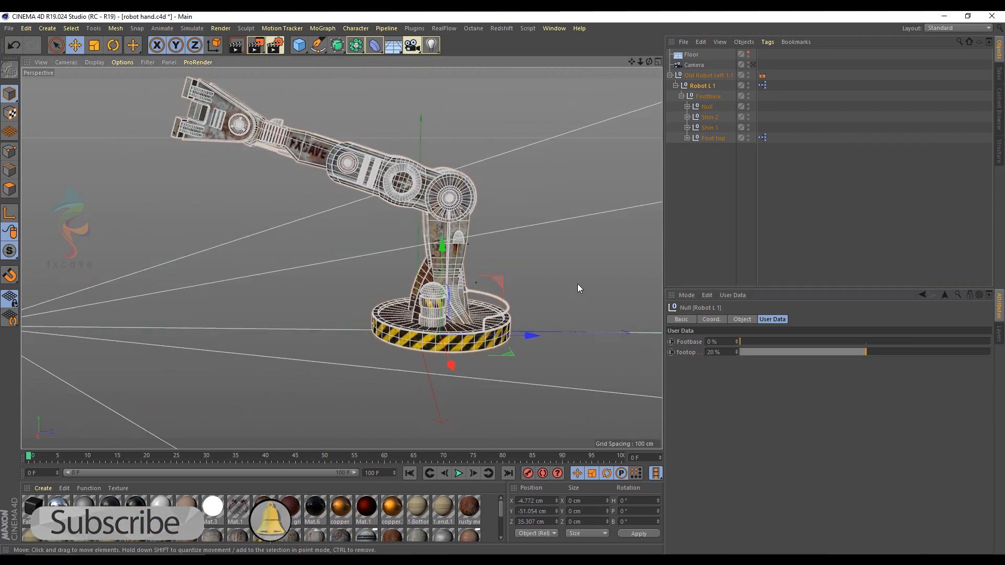
Step: Expand the Foot top hierarchy, test the pitch rotation of its Middle_1 null and undo the change
{"action": "left_click", "coordinate": [687, 138]}
{"action": "left_click", "coordinate": [718, 191]}
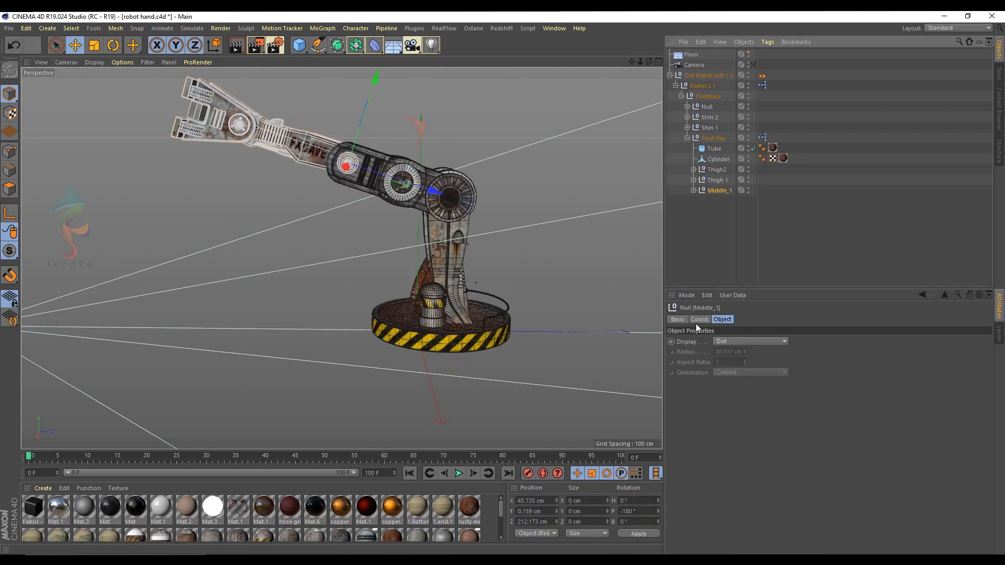
{"action": "left_click", "coordinate": [698, 320]}
{"action": "mouse_move", "coordinate": [848, 353]}
{"action": "left_mouse_down"}
{"action": "mouse_move", "coordinate": [848, 361]}
{"action": "mouse_move", "coordinate": [848, 343]}
{"action": "left_mouse_up"}
{"action": "key", "text": "ctrl+z"}
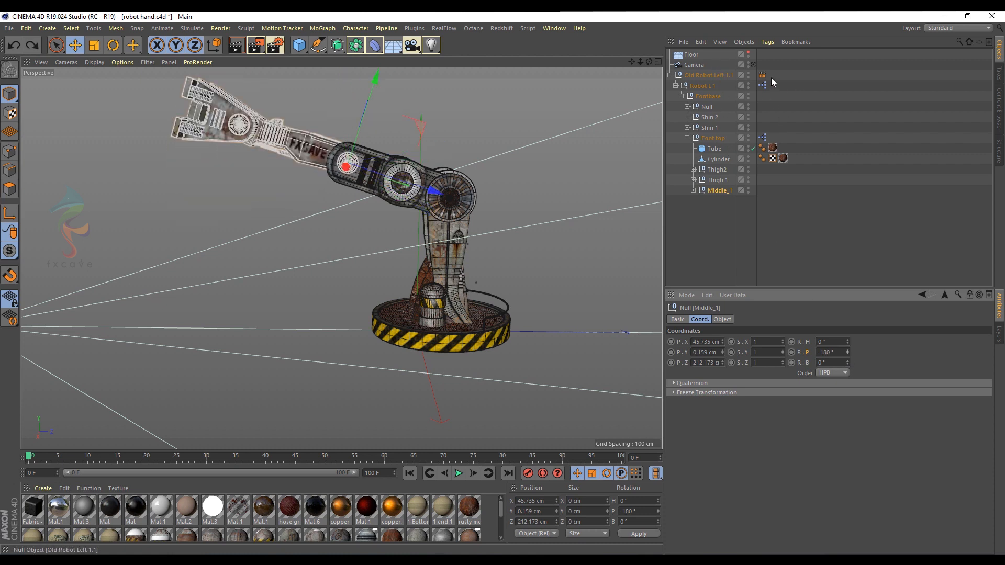
Step: Add a percent user data field named middle with a Float Slider interface to Robot L 1
{"action": "left_click", "coordinate": [712, 86]}
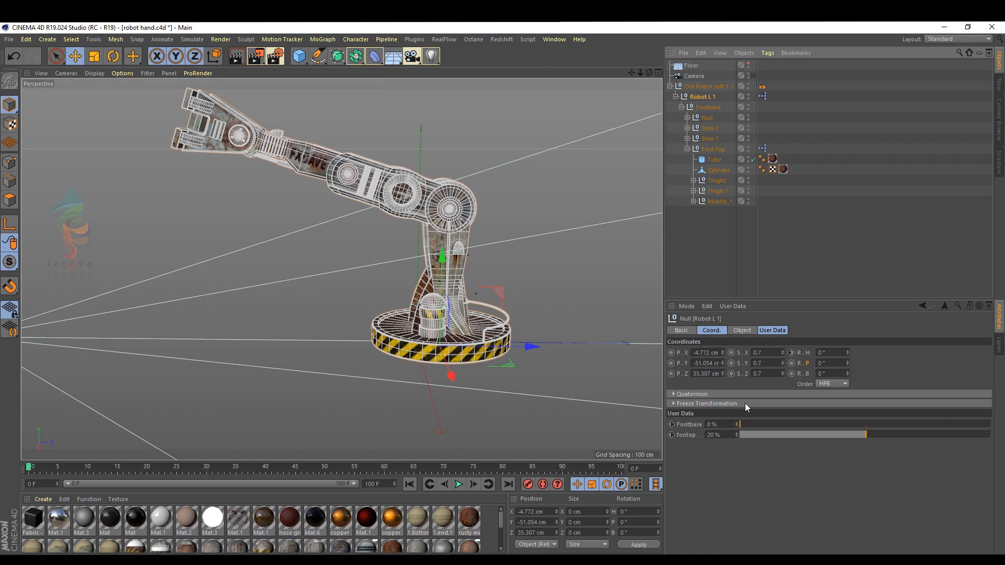
{"action": "left_click", "coordinate": [732, 307]}
{"action": "left_click", "coordinate": [746, 322]}
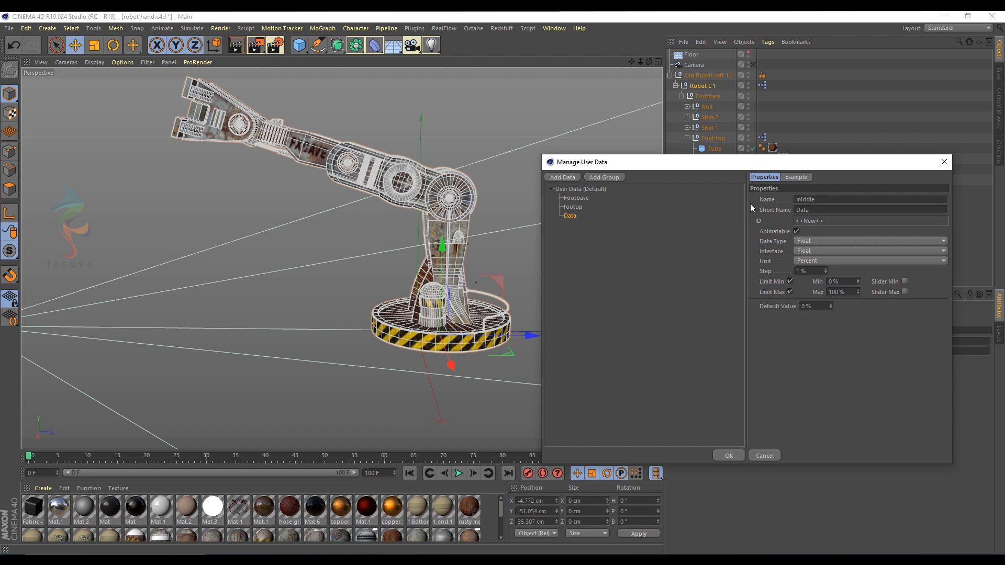
{"action": "left_click_drag", "start_coordinate": [795, 249], "coordinate": [856, 309]}
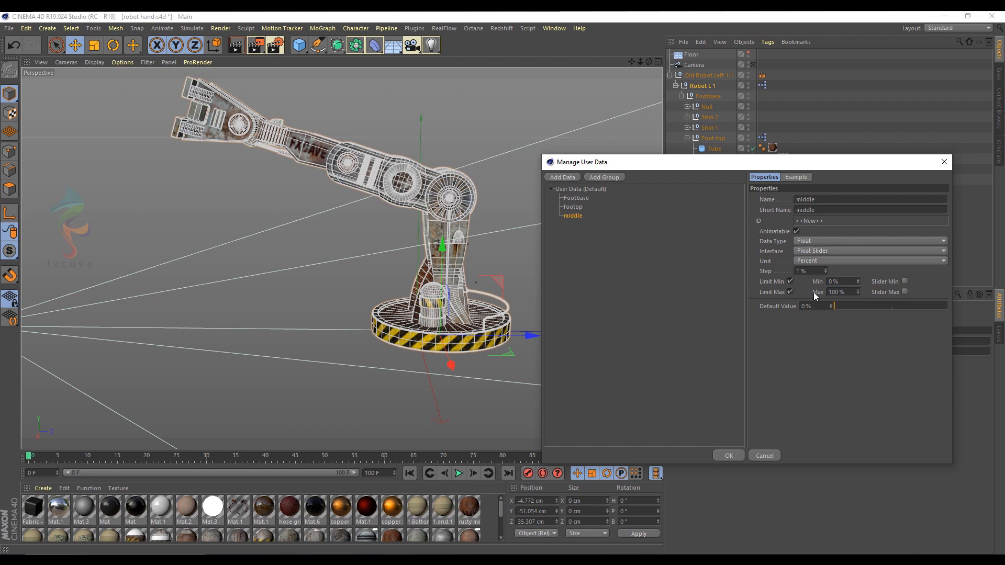
{"action": "left_click", "coordinate": [722, 458]}
Step: Test how far Middle_1 can bend by raising its pitch rotation to about -76°, and undo the change
{"action": "left_click", "coordinate": [720, 190]}
{"action": "left_click", "coordinate": [700, 319]}
{"action": "left_click_drag", "start_coordinate": [847, 352], "coordinate": [869, 352]}
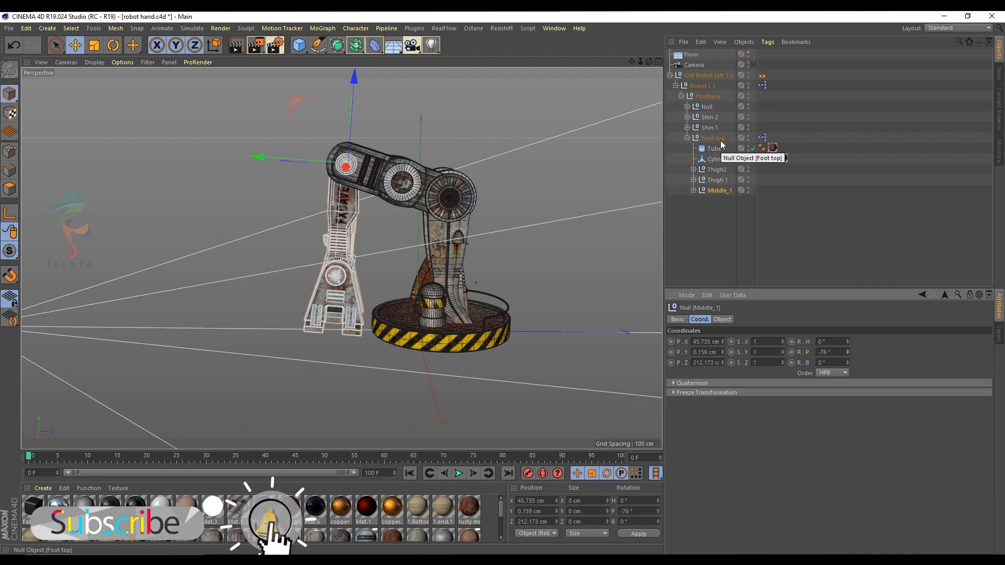
{"action": "key", "text": "ctrl+z"}
Step: Set the middle user data parameter of Robot L 1 as the XPressions driver
{"action": "left_click", "coordinate": [709, 77]}
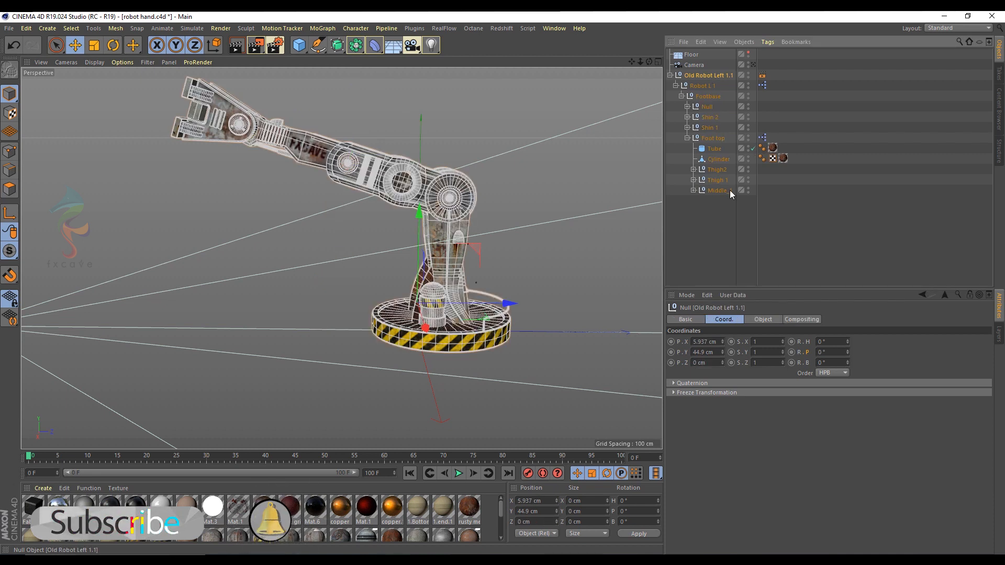
{"action": "left_click", "coordinate": [705, 87]}
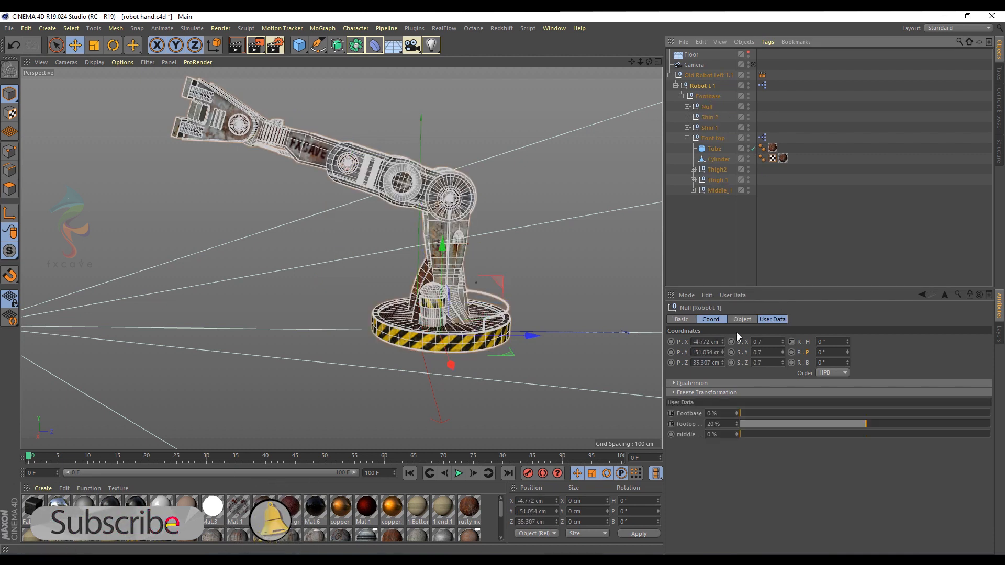
{"action": "right_click", "coordinate": [689, 437]}
{"action": "mouse_move", "coordinate": [753, 381]}
{"action": "left_click", "coordinate": [783, 385]}
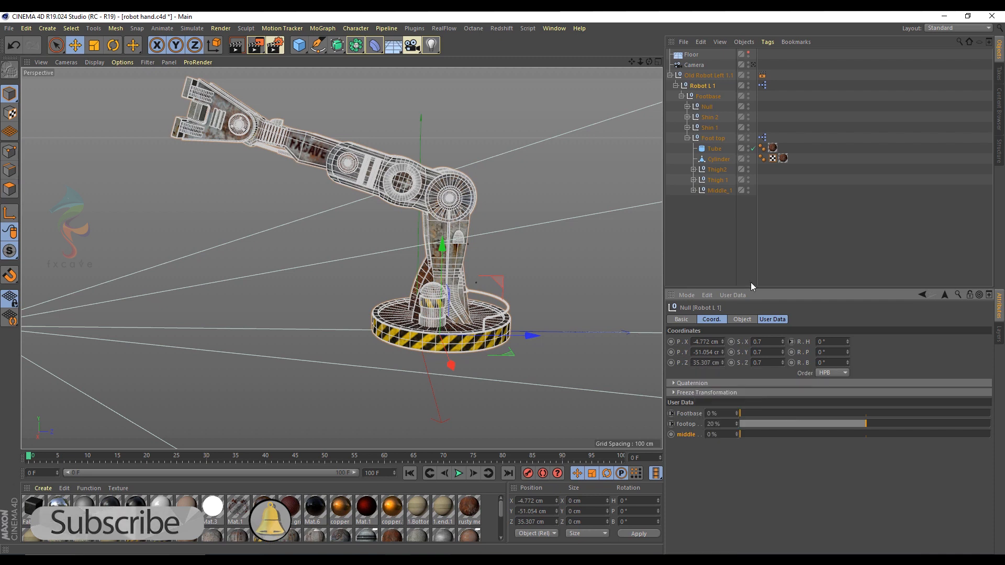
Step: Set the pitch rotation of the Middle_1 null as driven (absolute) by the middle slider
{"action": "left_click", "coordinate": [717, 190]}
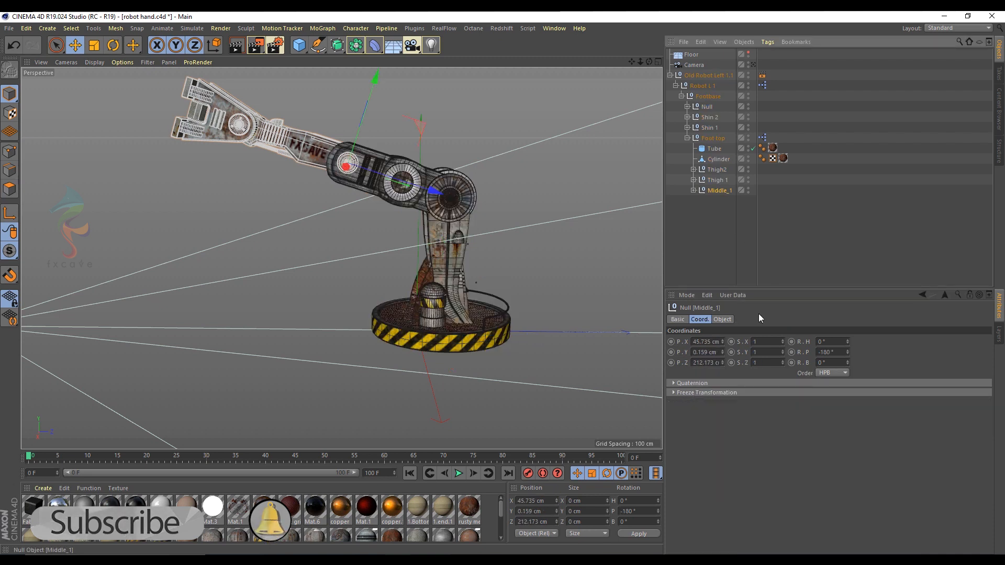
{"action": "right_click", "coordinate": [809, 350]}
{"action": "mouse_move", "coordinate": [836, 369]}
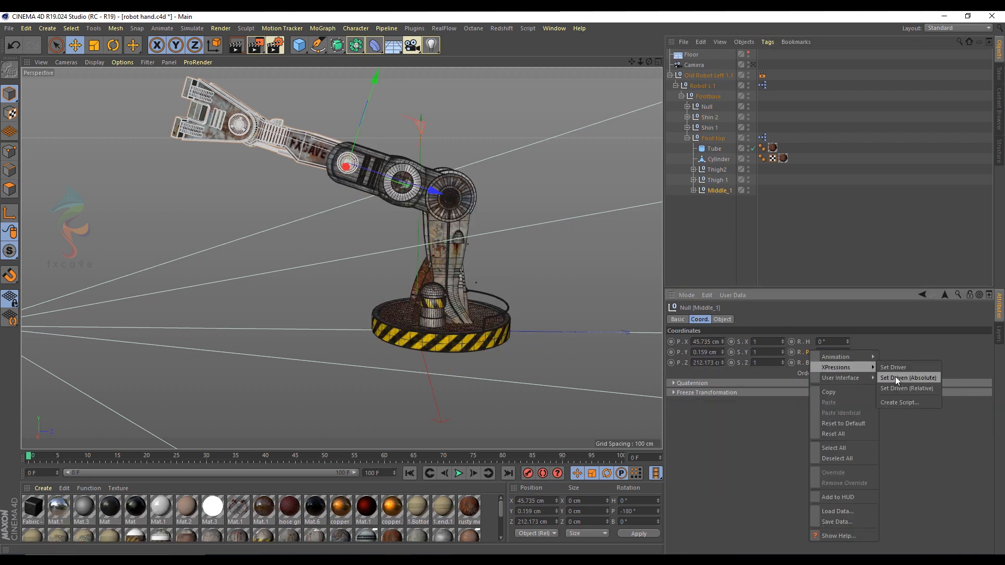
{"action": "left_click", "coordinate": [896, 376]}
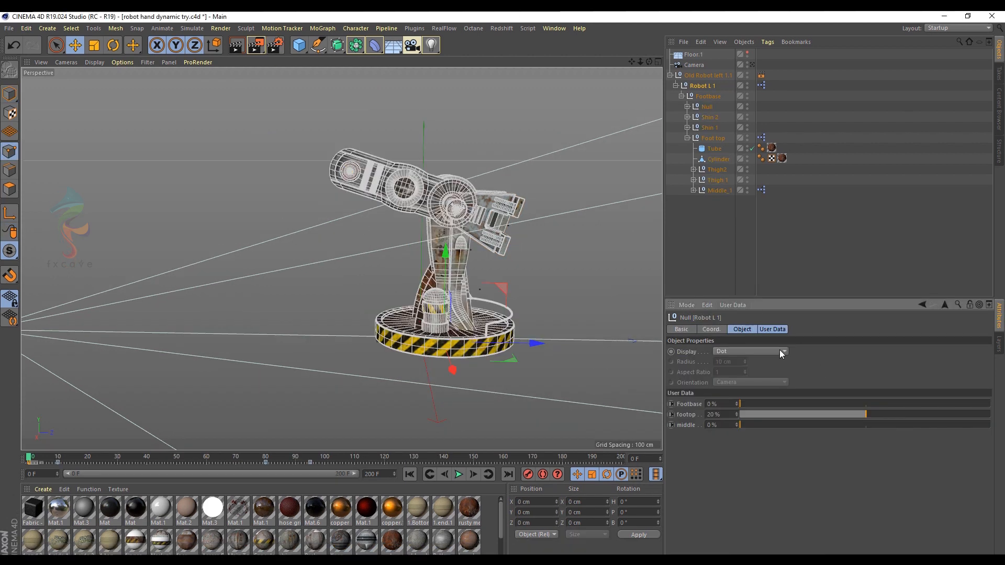
Step: Limit Robot L 1's middle user data field to a minimum of -180% and a maximum of -70%, with a default of -120%
{"action": "left_click", "coordinate": [732, 305]}
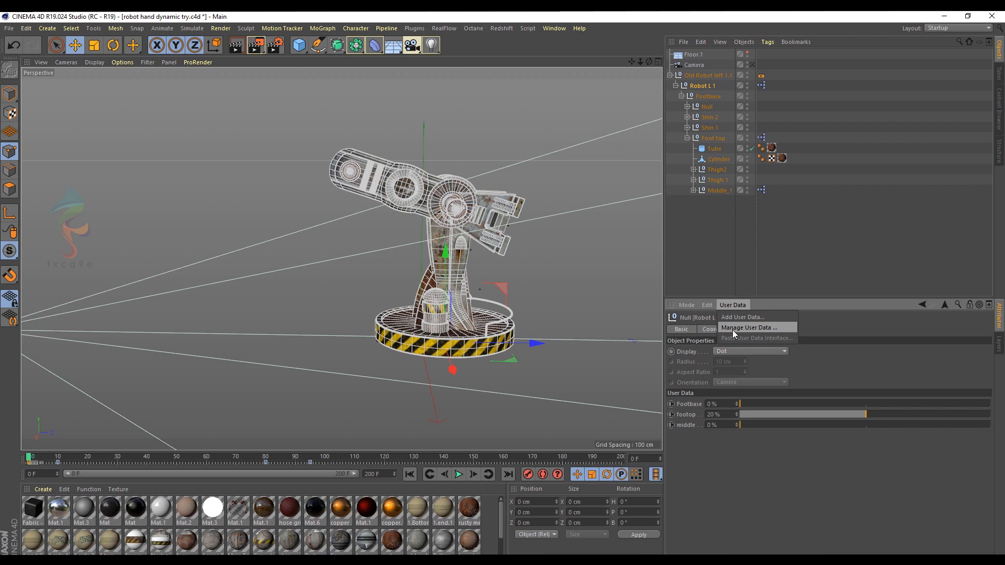
{"action": "left_click", "coordinate": [733, 329]}
{"action": "left_click_drag", "start_coordinate": [659, 182], "coordinate": [352, 160]}
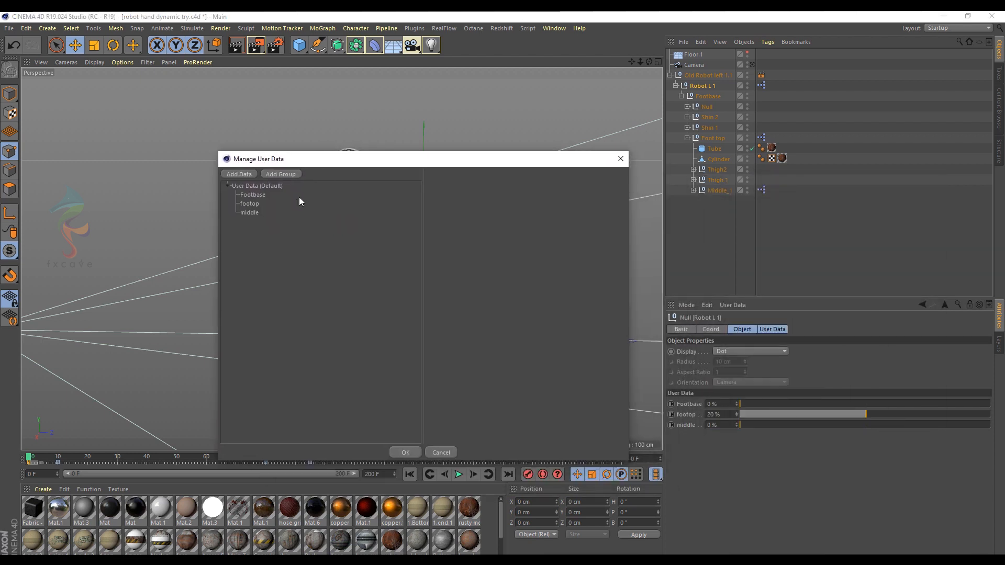
{"action": "left_click", "coordinate": [250, 212]}
{"action": "type", "text": "-180"}
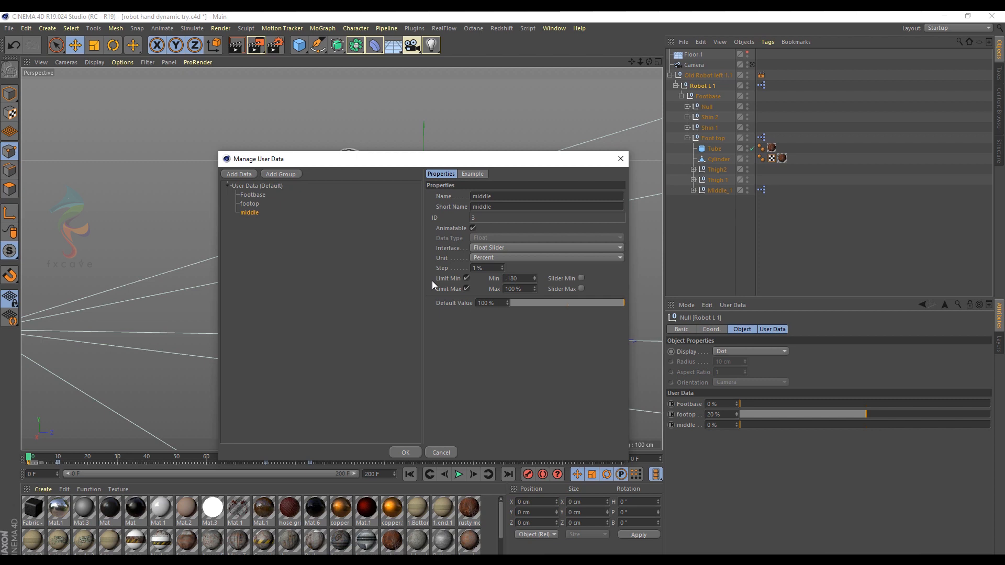
{"action": "type", "text": "-1"}
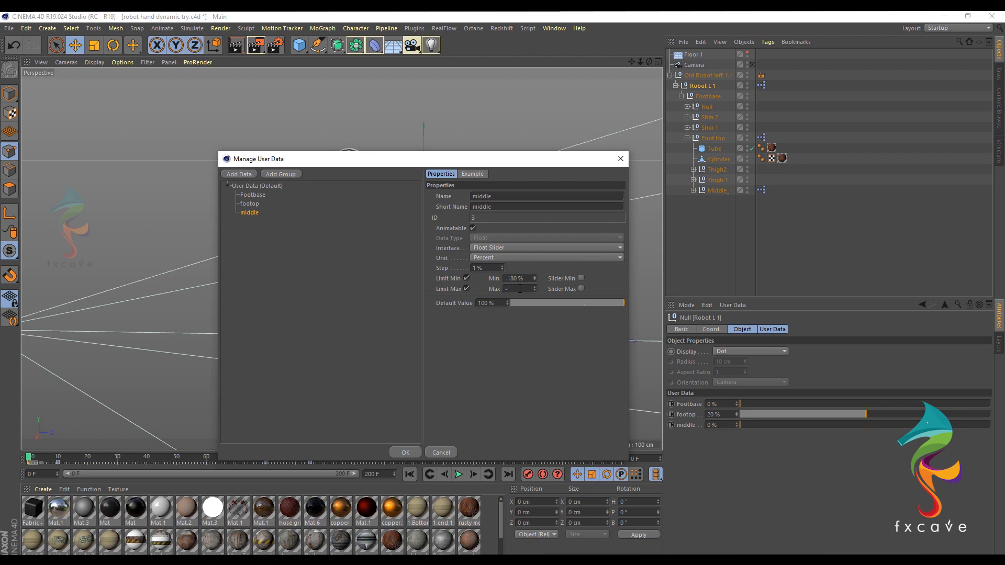
{"action": "left_click", "coordinate": [406, 451]}
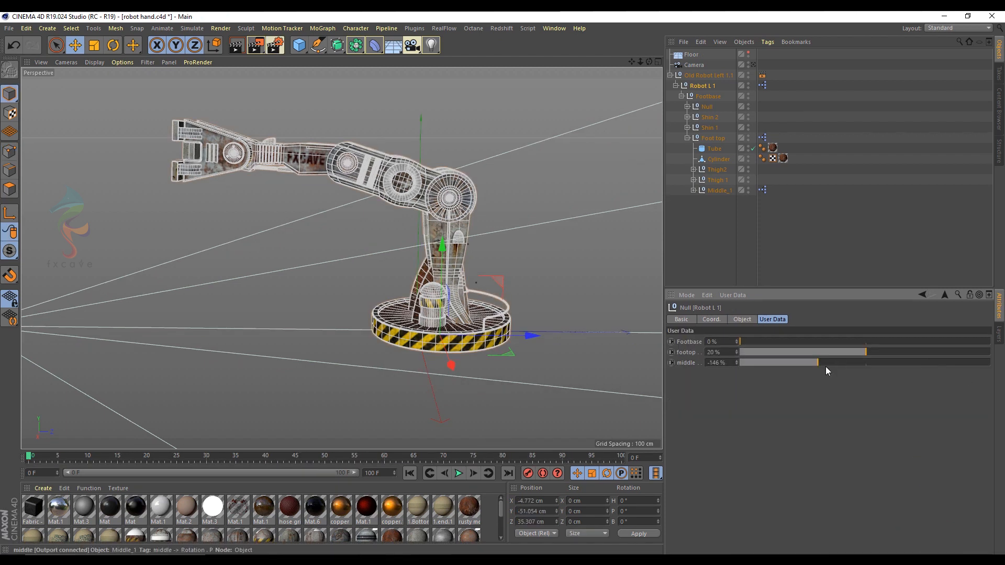
Step: Pose the arm by setting the middle slider to about -110% and the footop slider to about 7%
{"action": "left_click_drag", "start_coordinate": [825, 367], "coordinate": [778, 367]}
{"action": "left_click_drag", "start_coordinate": [859, 352], "coordinate": [901, 369]}
{"action": "mouse_move", "coordinate": [768, 350]}
{"action": "left_mouse_down"}
{"action": "mouse_move", "coordinate": [881, 344]}
{"action": "mouse_move", "coordinate": [786, 351]}
{"action": "left_mouse_up"}
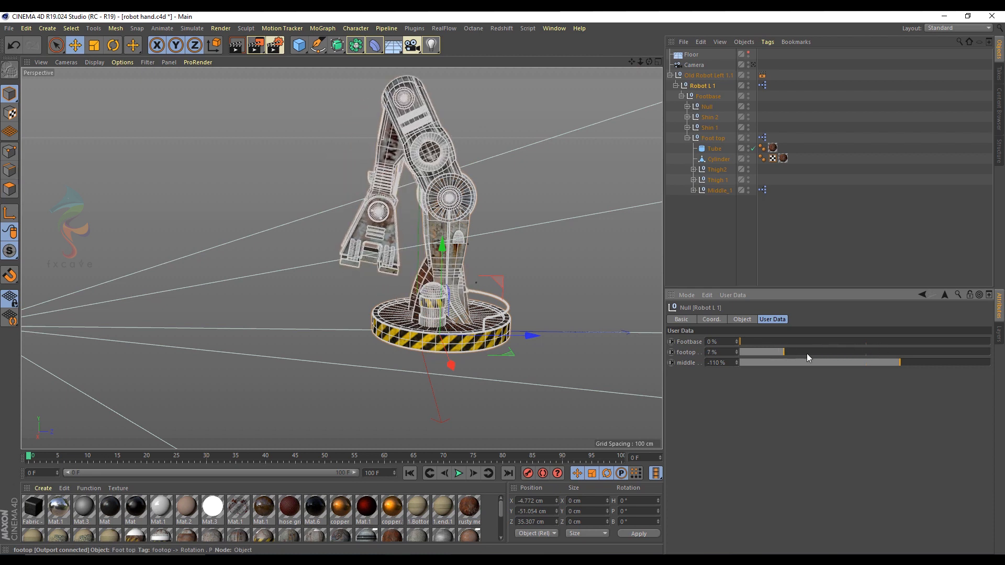
Step: Check the limits of the middle user data field and try out its slider again
{"action": "left_click", "coordinate": [733, 295]}
{"action": "left_click", "coordinate": [748, 313]}
{"action": "left_click_drag", "start_coordinate": [613, 170], "coordinate": [184, 326]}
{"action": "left_click_drag", "start_coordinate": [370, 325], "coordinate": [381, 203]}
{"action": "left_click", "coordinate": [141, 252]}
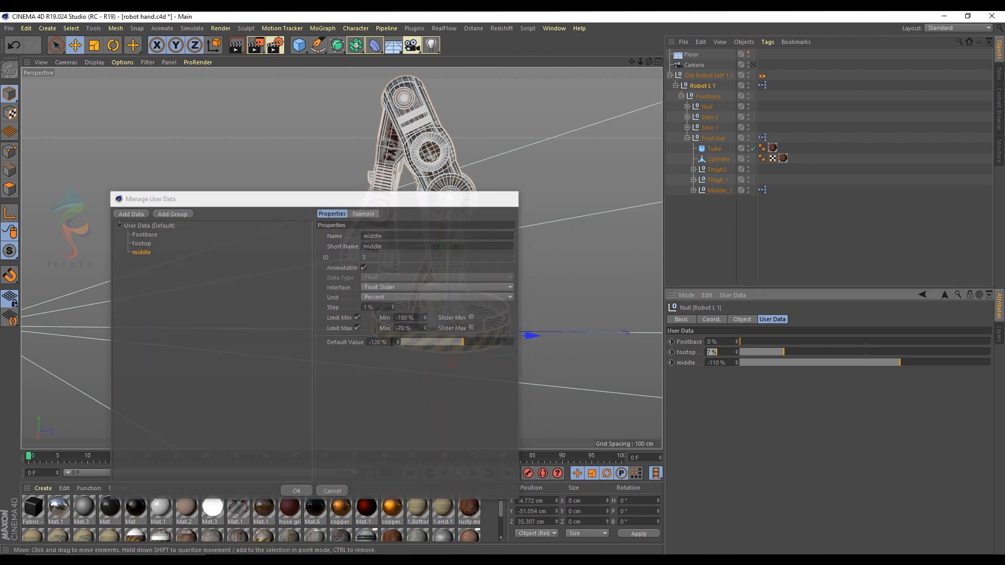
{"action": "key", "text": "Return"}
{"action": "left_click_drag", "start_coordinate": [966, 363], "coordinate": [901, 374]}
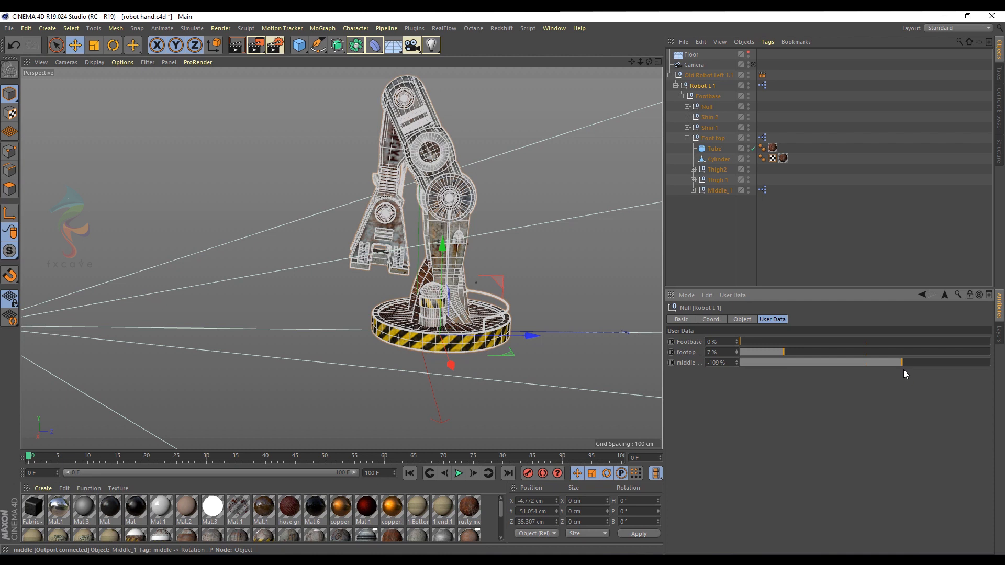
Step: Set the maximum of Robot L 1's middle user data field to -120% and try out its slider
{"action": "left_click", "coordinate": [734, 296]}
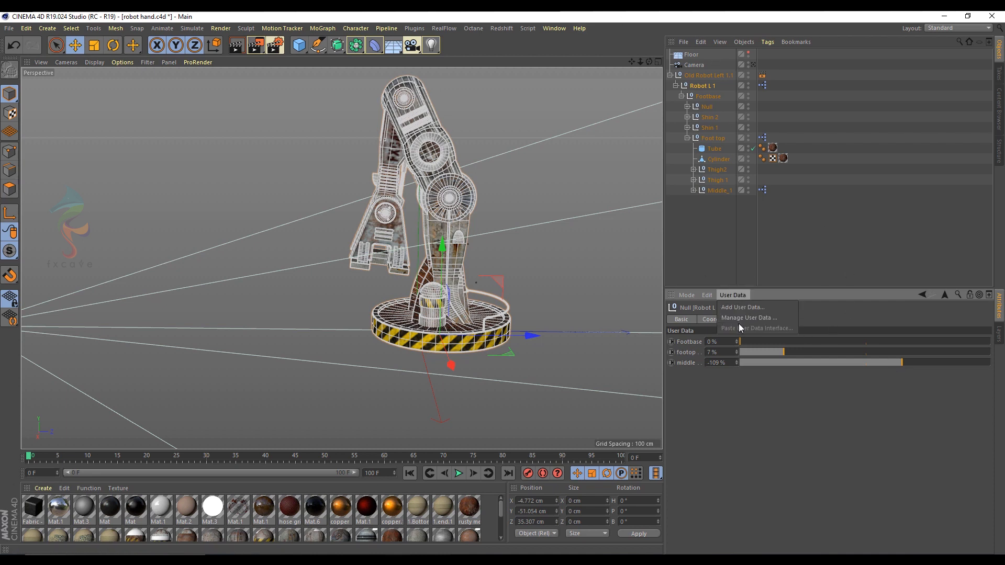
{"action": "left_click", "coordinate": [739, 318]}
{"action": "left_click_drag", "start_coordinate": [689, 172], "coordinate": [253, 144]}
{"action": "left_click", "coordinate": [134, 195]}
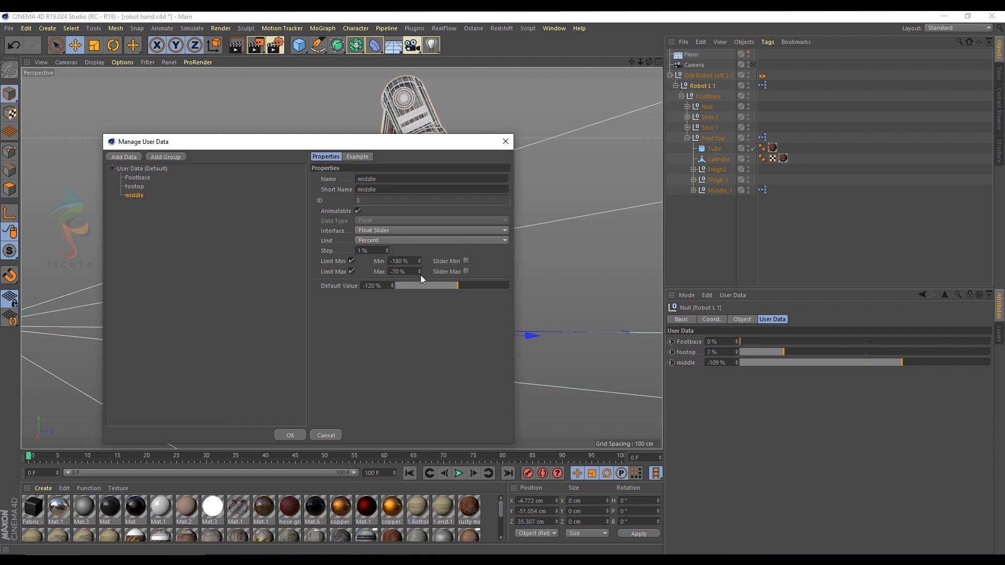
{"action": "double_click", "coordinate": [374, 286]}
{"action": "double_click", "coordinate": [402, 273]}
{"action": "type", "text": "-120"}
{"action": "left_click", "coordinate": [290, 435]}
{"action": "mouse_move", "coordinate": [1003, 359]}
{"action": "left_mouse_down"}
{"action": "mouse_move", "coordinate": [834, 360]}
{"action": "mouse_move", "coordinate": [994, 360]}
{"action": "left_mouse_up"}
Step: Set the middle user data field's maximum to -100% and try out the slider's range
{"action": "left_click", "coordinate": [733, 295]}
{"action": "left_click", "coordinate": [732, 318]}
{"action": "left_click", "coordinate": [558, 220]}
{"action": "left_click_drag", "start_coordinate": [570, 166], "coordinate": [183, 188]}
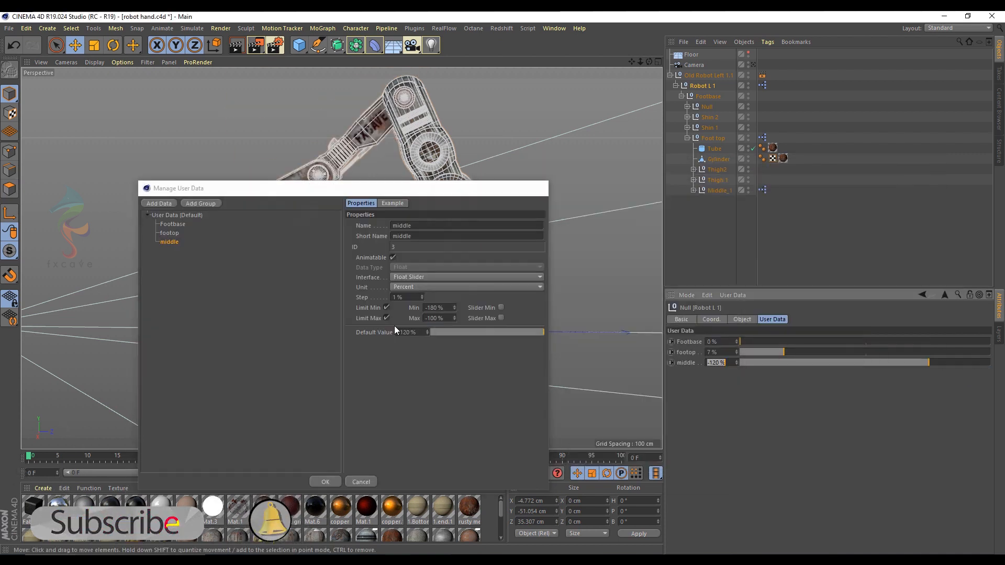
{"action": "key", "text": "Return"}
{"action": "left_click_drag", "start_coordinate": [970, 362], "coordinate": [963, 362]}
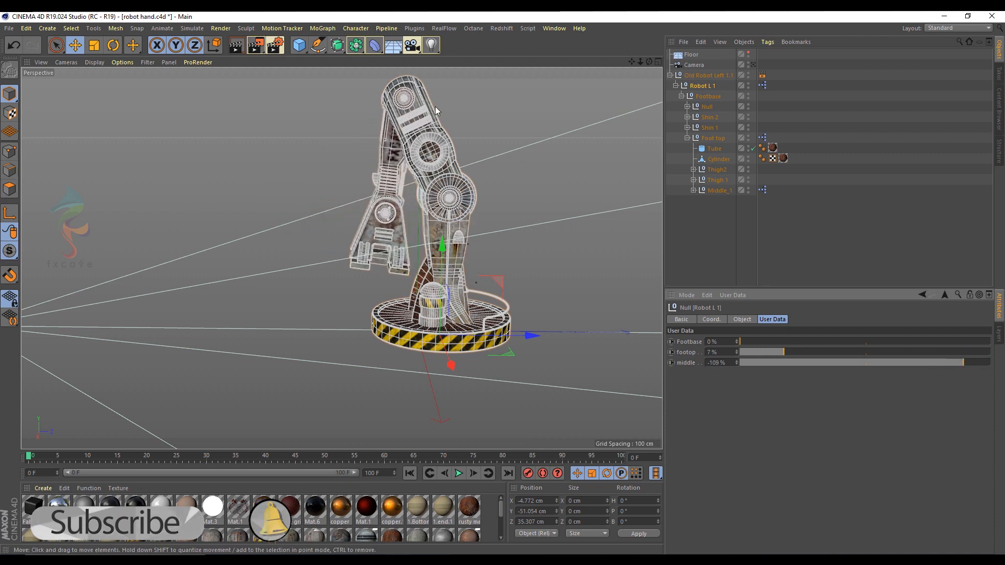
Step: Set the middle user data field's maximum to -110% and run its slider to the upper end
{"action": "left_click", "coordinate": [733, 296]}
{"action": "left_click", "coordinate": [731, 319]}
{"action": "left_click", "coordinate": [565, 223]}
{"action": "double_click", "coordinate": [831, 299]}
{"action": "type", "text": "-110"}
{"action": "key", "text": "Return"}
{"action": "left_click_drag", "start_coordinate": [964, 362], "coordinate": [1001, 367]}
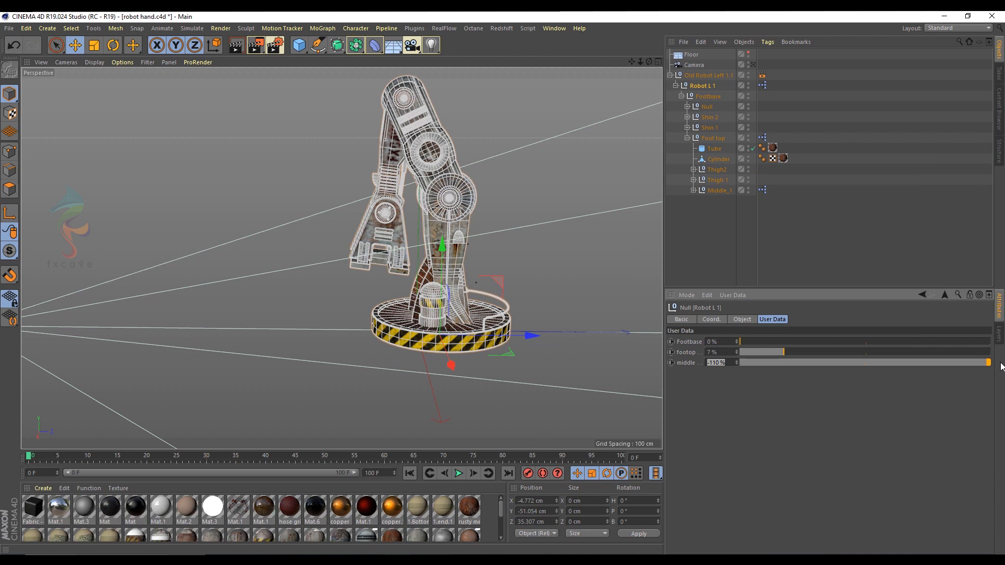
Step: Find a suitable arm pose with the footop and middle sliders, set the middle field's maximum to -124%, and try out its slider
{"action": "left_click_drag", "start_coordinate": [797, 349], "coordinate": [944, 363]}
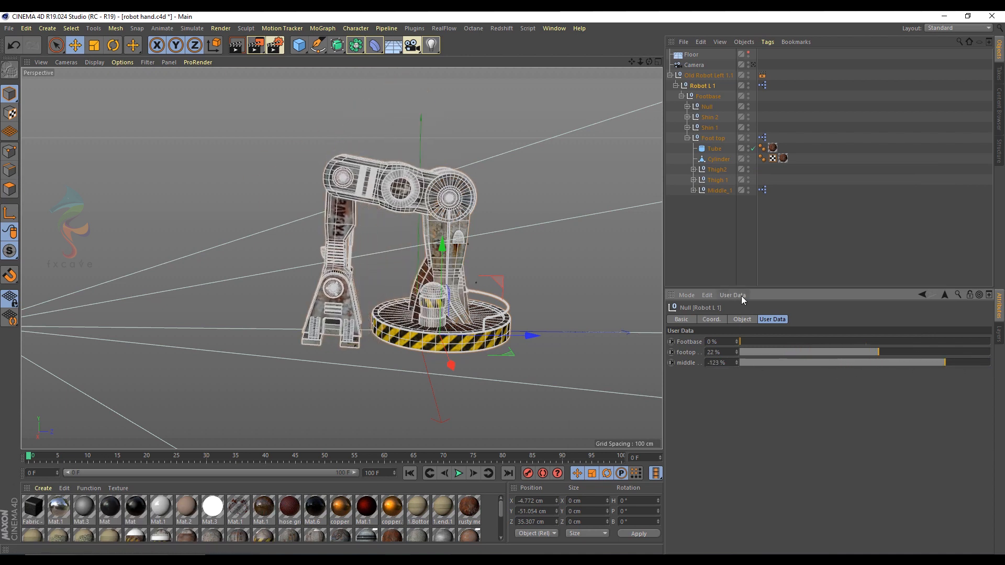
{"action": "left_click", "coordinate": [741, 296]}
{"action": "left_click", "coordinate": [759, 315]}
{"action": "left_click_drag", "start_coordinate": [450, 316], "coordinate": [450, 322]}
{"action": "left_click", "coordinate": [322, 480]}
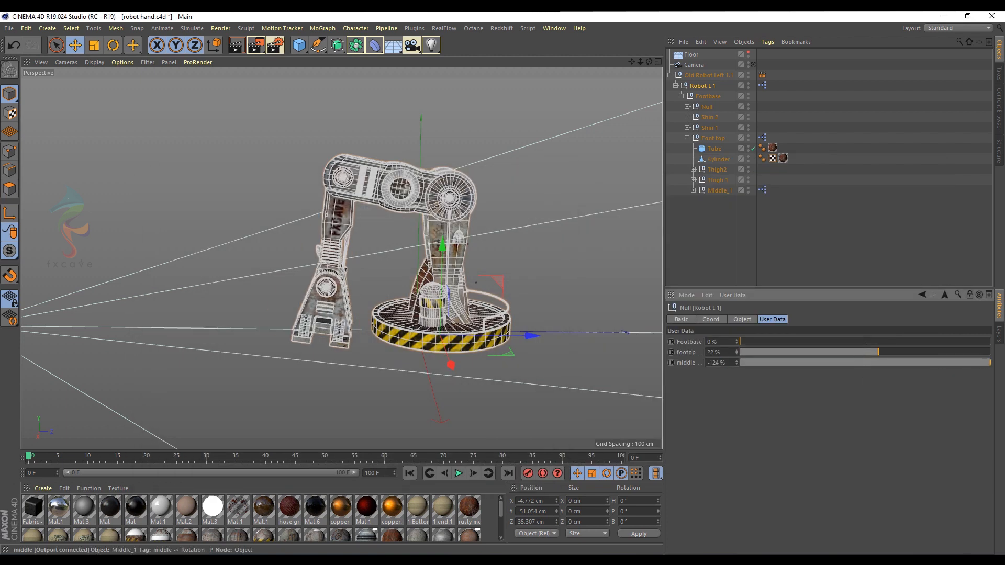
{"action": "mouse_move", "coordinate": [987, 372]}
{"action": "left_mouse_down"}
{"action": "mouse_move", "coordinate": [738, 368]}
{"action": "mouse_move", "coordinate": [991, 354]}
{"action": "left_mouse_up"}
{"action": "left_click_drag", "start_coordinate": [759, 363], "coordinate": [967, 363]}
{"action": "left_click_drag", "start_coordinate": [892, 364], "coordinate": [960, 368]}
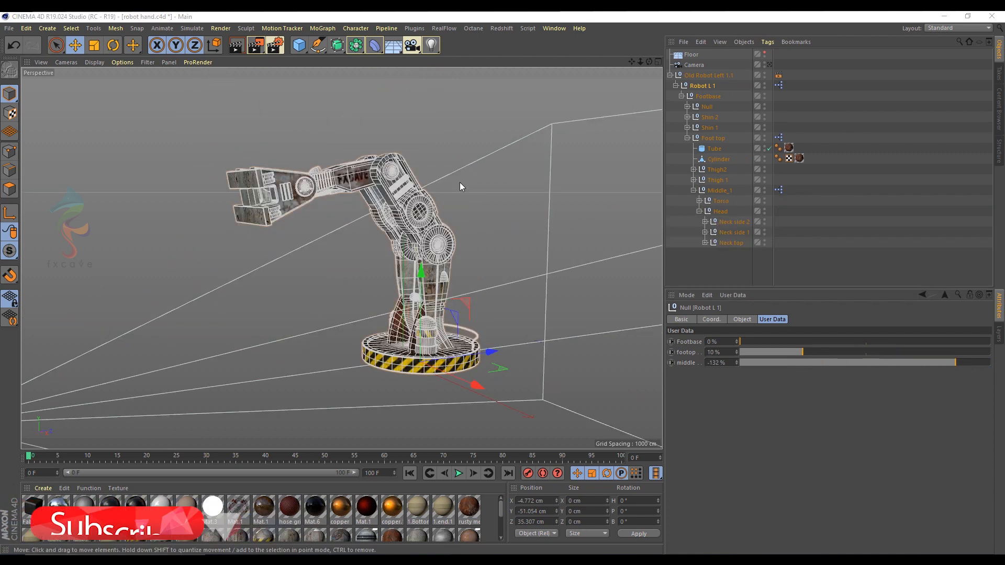
Step: Add a user data field named head to Robot L 1 with the Float Slider interface and percent unit
{"action": "left_click_drag", "start_coordinate": [460, 182], "coordinate": [434, 208], "text": "alt"}
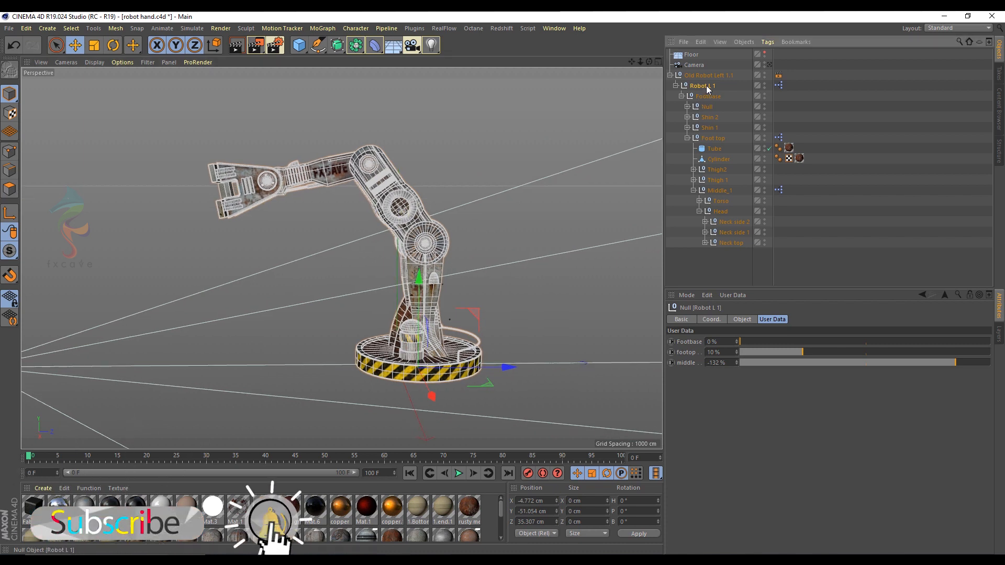
{"action": "left_click", "coordinate": [732, 294]}
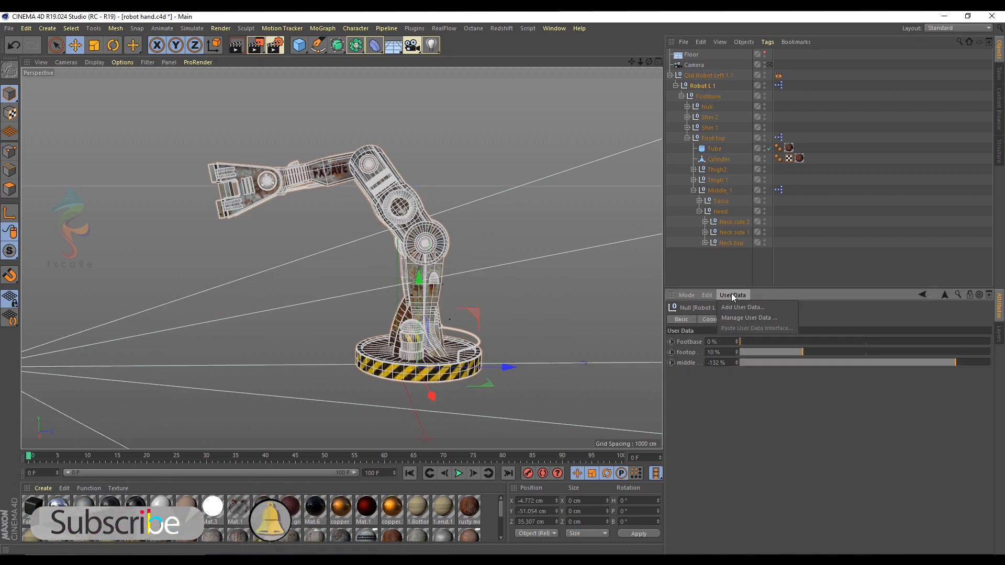
{"action": "left_click", "coordinate": [735, 308]}
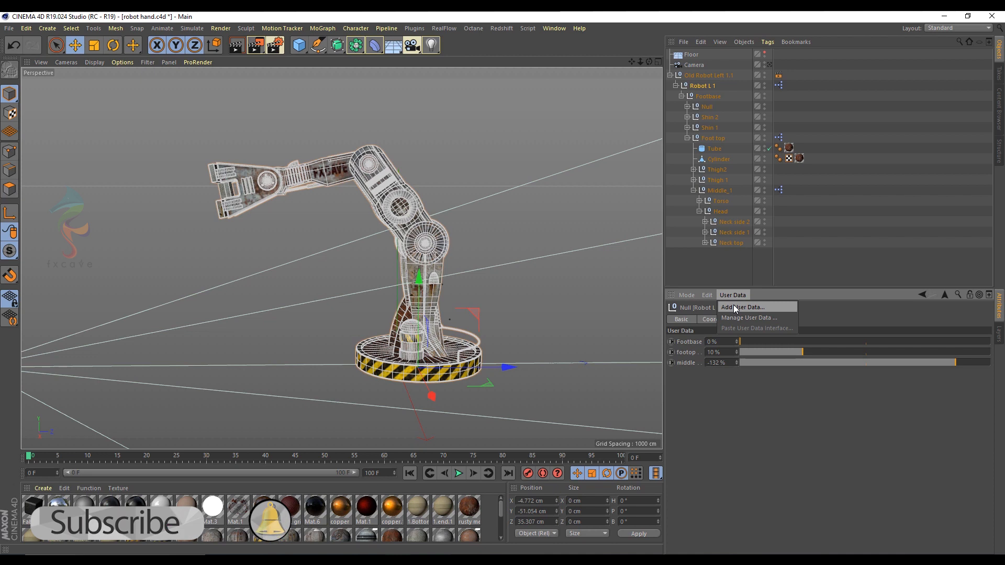
{"action": "left_click_drag", "start_coordinate": [321, 211], "coordinate": [212, 244]}
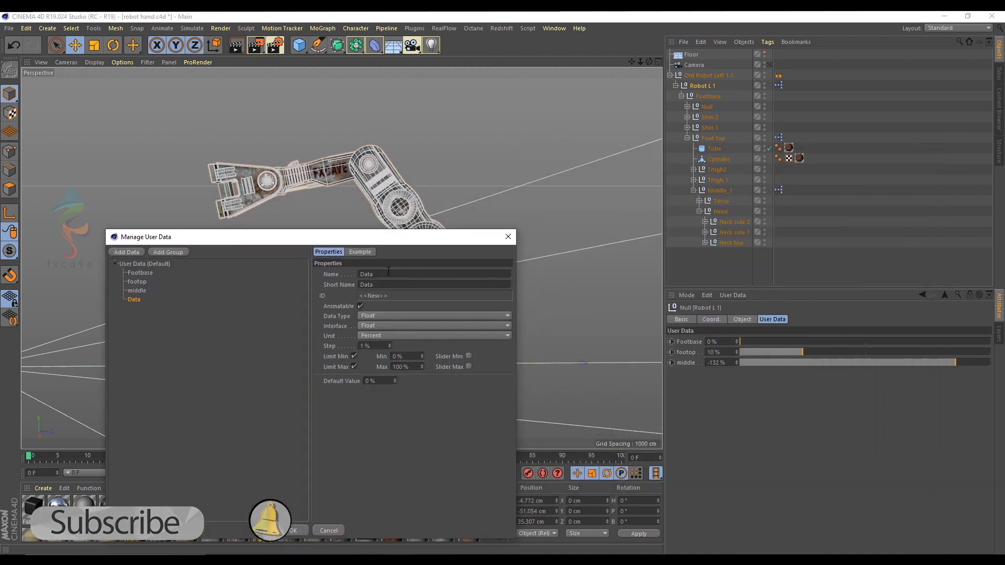
{"action": "type", "text": "Head"}
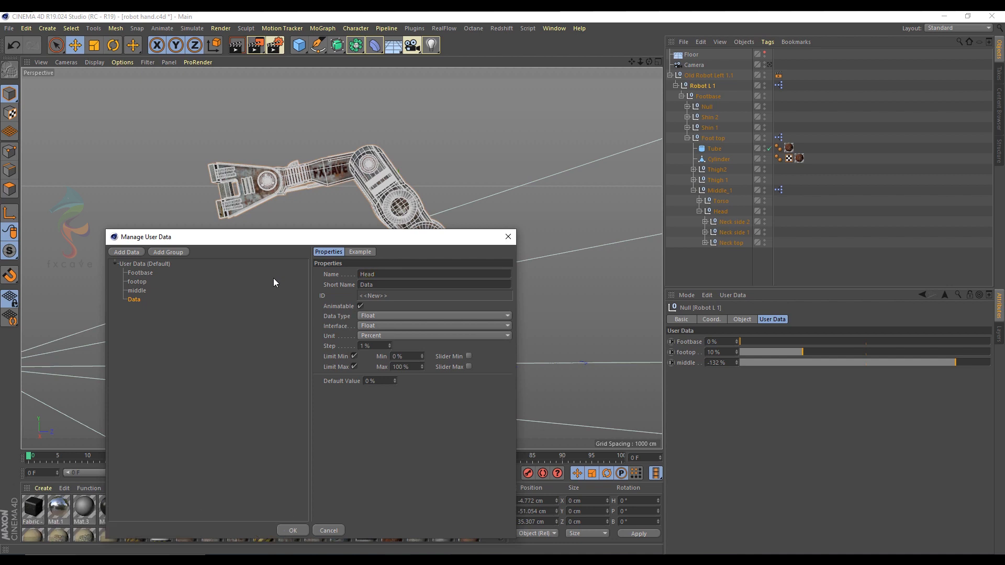
{"action": "key", "text": "Home"}
{"action": "key", "text": "Delete"}
{"action": "scroll", "coordinate": [386, 323], "scroll_direction": "down", "scroll_amount": 1}
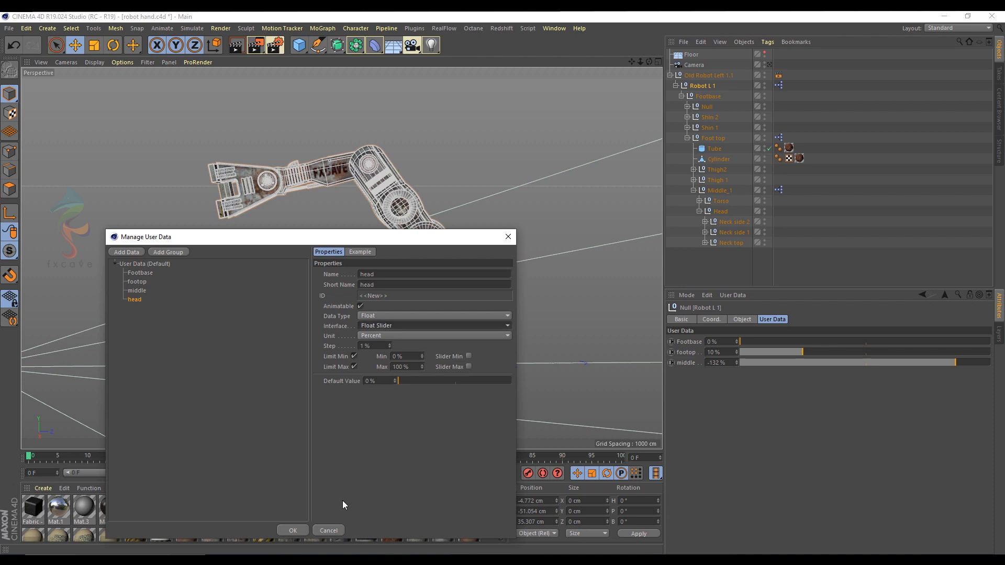
{"action": "left_click", "coordinate": [293, 530]}
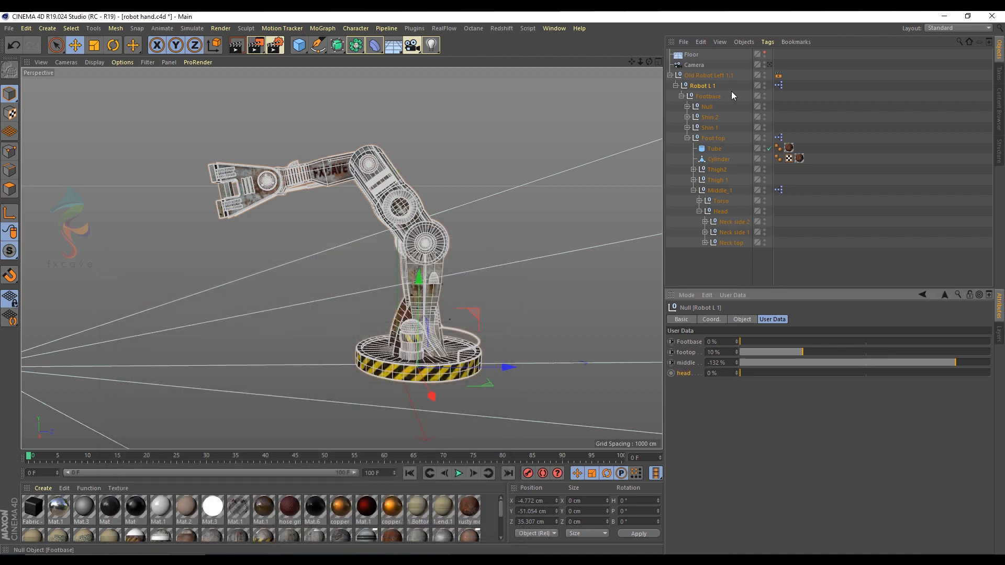
Step: Make the head slider the driver and set the Head null's pitch rotation as driven (absolute)
{"action": "right_click", "coordinate": [689, 377]}
{"action": "left_click", "coordinate": [718, 211]}
{"action": "left_click", "coordinate": [701, 319]}
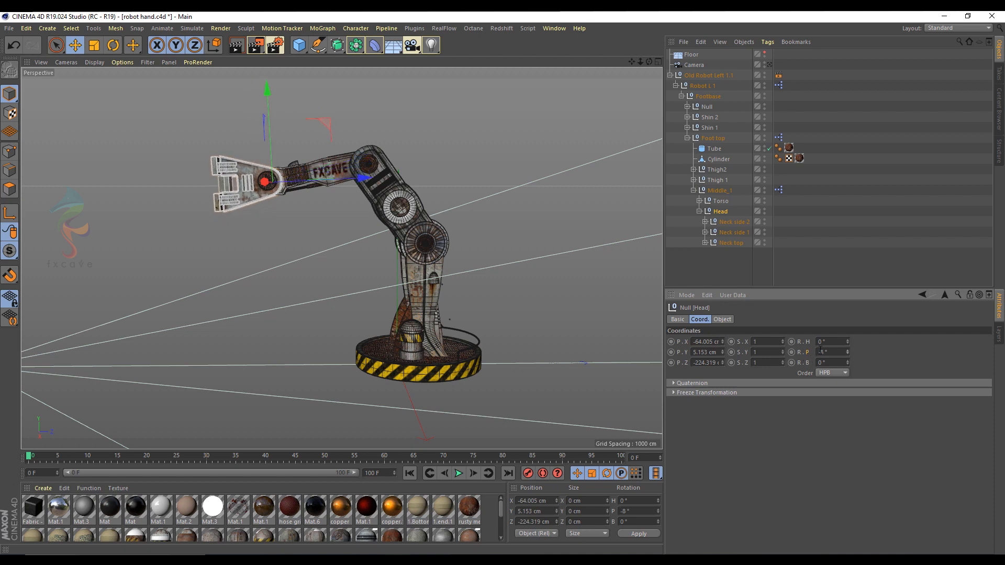
{"action": "right_click", "coordinate": [809, 352]}
{"action": "mouse_move", "coordinate": [877, 366]}
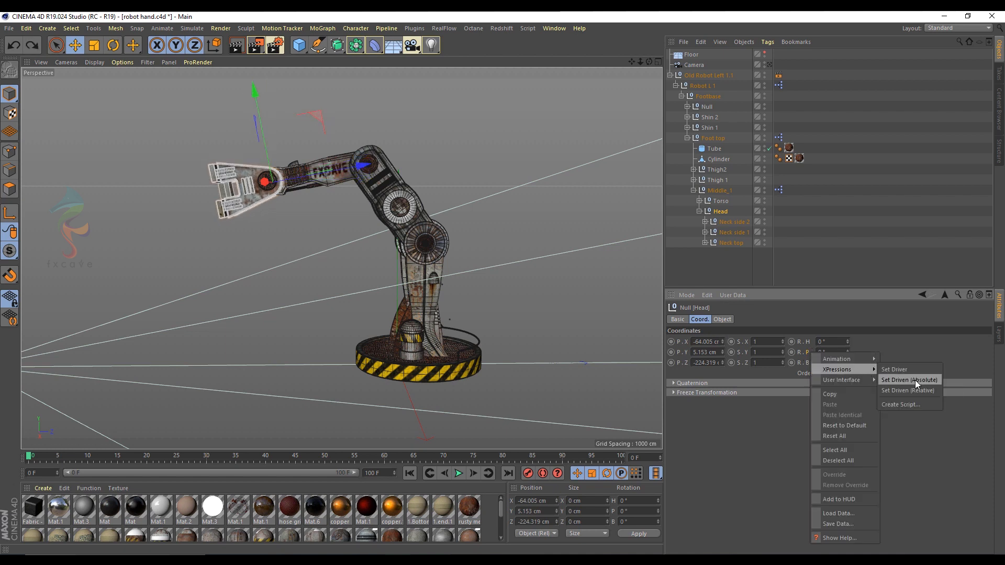
{"action": "left_click", "coordinate": [908, 359]}
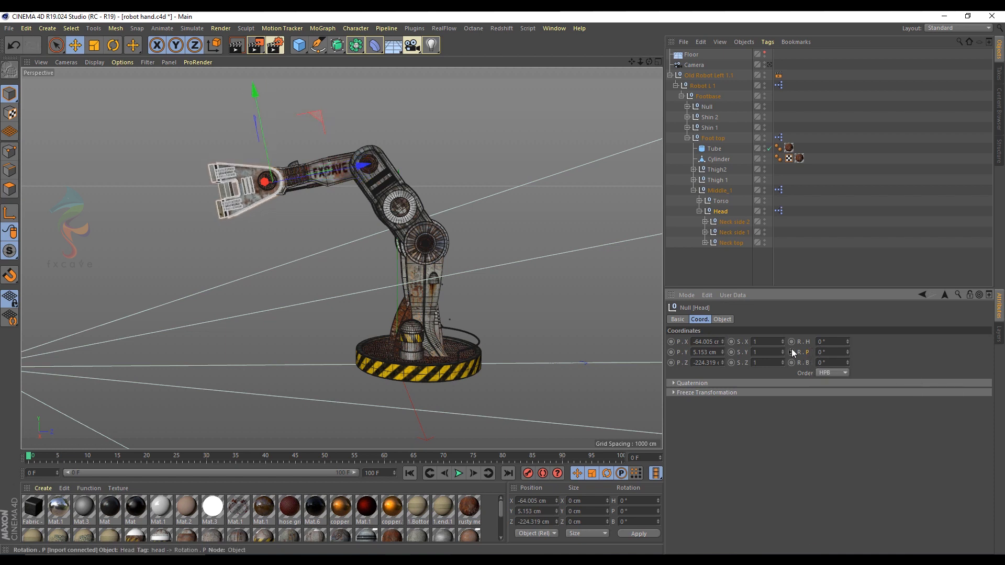
Step: Limit Robot L 1's head user data field to a minimum of -27% and a maximum of 40%, and try out its slider
{"action": "left_click", "coordinate": [704, 86]}
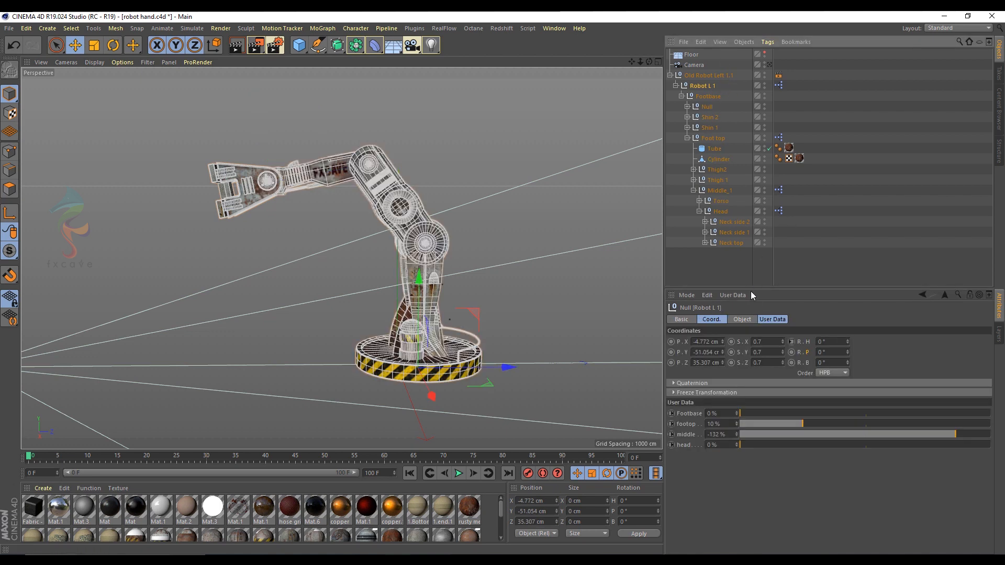
{"action": "left_click", "coordinate": [730, 294]}
{"action": "left_click", "coordinate": [720, 309]}
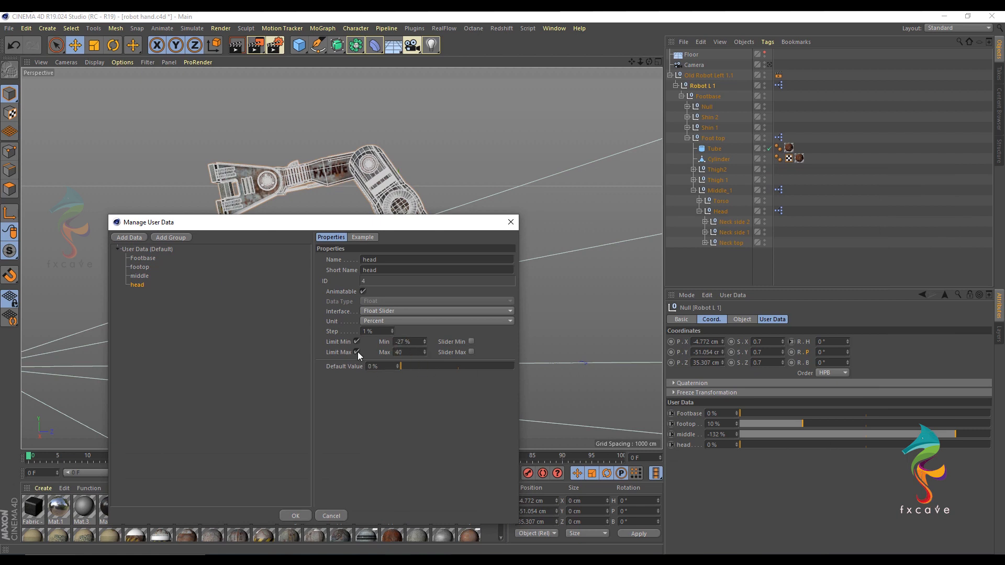
{"action": "left_click", "coordinate": [296, 516]}
{"action": "left_click_drag", "start_coordinate": [737, 445], "coordinate": [759, 450]}
Step: Change the head user data limits to a minimum of -35% and a maximum of 35%, and try out the slider
{"action": "left_click", "coordinate": [733, 296]}
{"action": "left_click", "coordinate": [733, 315]}
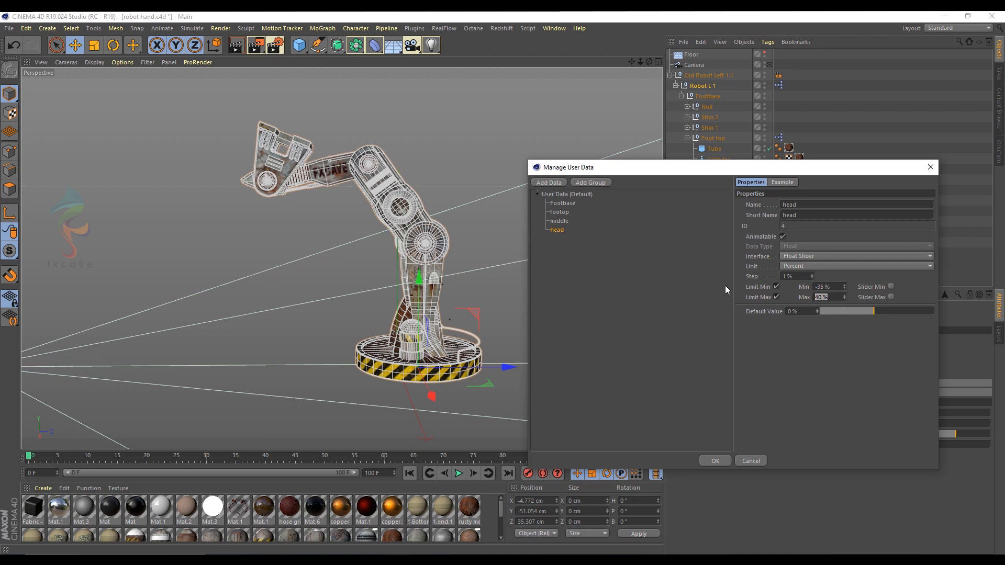
{"action": "left_click", "coordinate": [715, 461]}
{"action": "left_click_drag", "start_coordinate": [770, 446], "coordinate": [871, 445]}
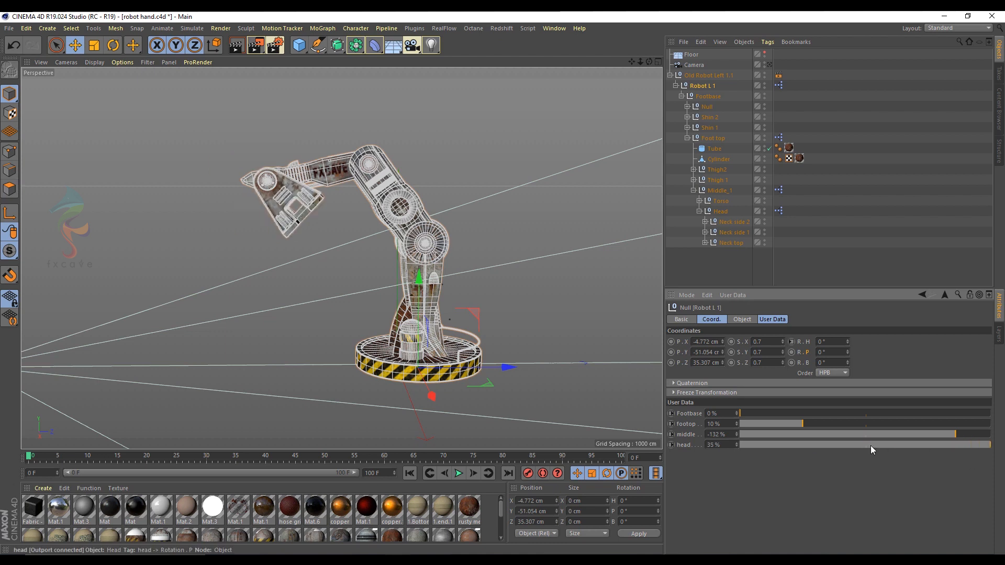
Step: Try the Footbase slider and set its user data minimum to -100%
{"action": "left_click_drag", "start_coordinate": [757, 413], "coordinate": [672, 428]}
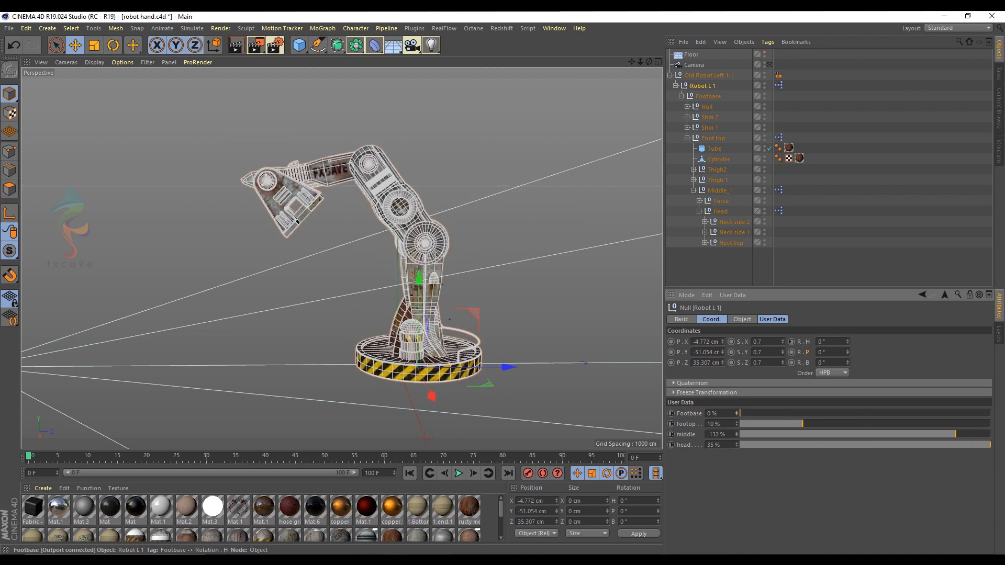
{"action": "left_click", "coordinate": [732, 295]}
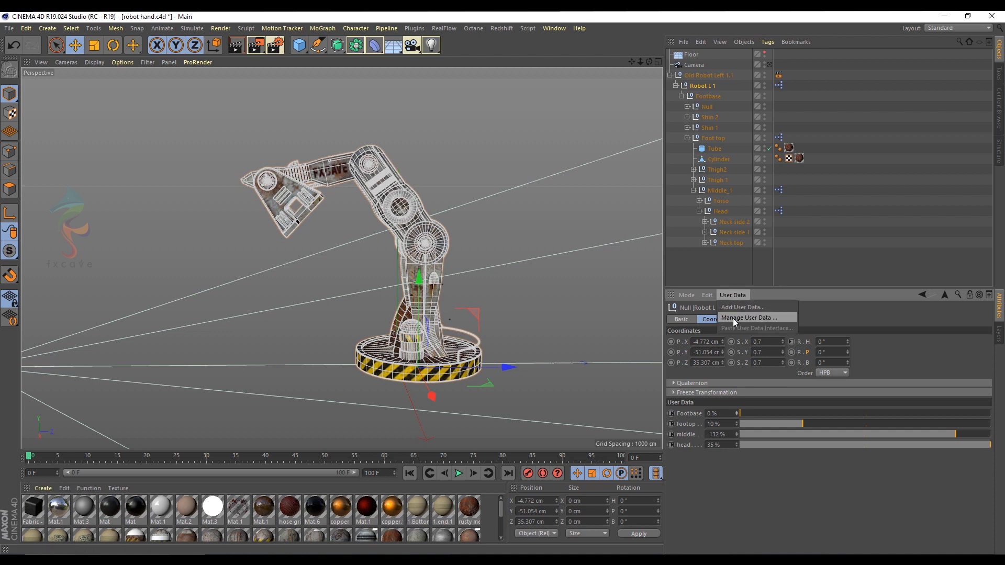
{"action": "left_click", "coordinate": [733, 318]}
{"action": "left_click_drag", "start_coordinate": [649, 169], "coordinate": [219, 220]}
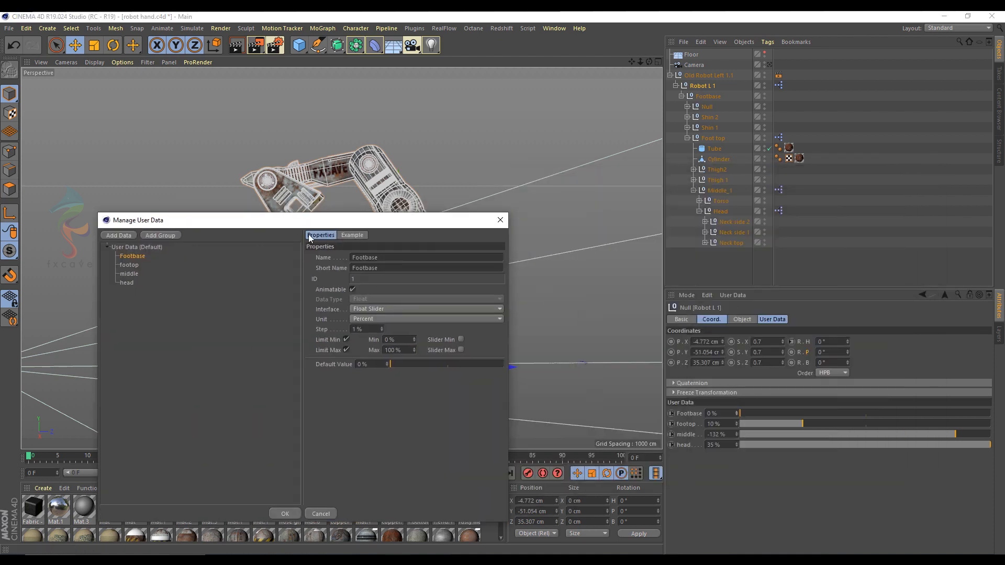
{"action": "double_click", "coordinate": [392, 340]}
{"action": "type", "text": "-100"}
{"action": "key", "text": "Return"}
Step: Try out all four sliders, posing the arm with Footbase about -32%, footop 21%, middle -143% and head 10%
{"action": "left_click_drag", "start_coordinate": [864, 414], "coordinate": [897, 424]}
{"action": "left_click_drag", "start_coordinate": [858, 425], "coordinate": [893, 443]}
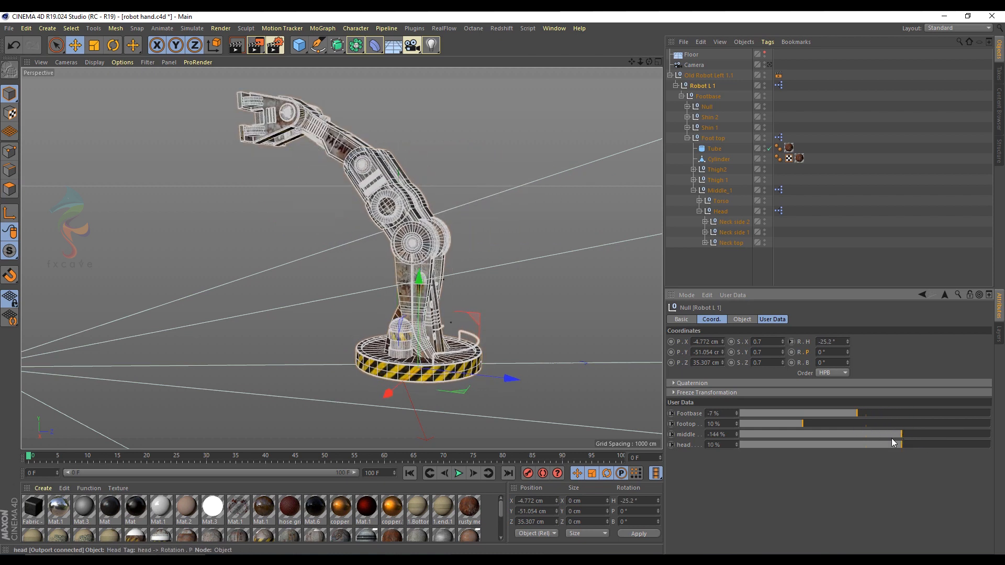
{"action": "left_click_drag", "start_coordinate": [833, 422], "coordinate": [906, 439]}
{"action": "left_click_drag", "start_coordinate": [291, 266], "coordinate": [272, 302], "text": "alt"}
{"action": "right_click_drag", "start_coordinate": [272, 304], "coordinate": [417, 301], "text": "alt"}
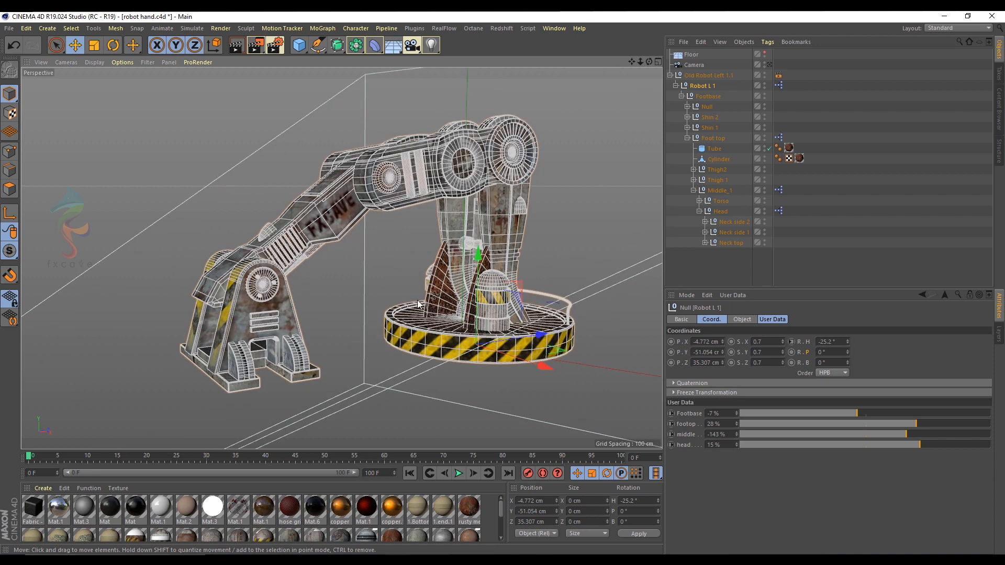
{"action": "mouse_move", "coordinate": [864, 413]}
{"action": "left_mouse_down"}
{"action": "mouse_move", "coordinate": [880, 410]}
{"action": "mouse_move", "coordinate": [861, 415]}
{"action": "mouse_move", "coordinate": [871, 413]}
{"action": "left_mouse_up"}
{"action": "left_click_drag", "start_coordinate": [925, 442], "coordinate": [856, 435]}
{"action": "left_click_drag", "start_coordinate": [916, 424], "coordinate": [901, 447]}
Step: Switch the perspective view's display mode to plain Gouraud Shading without lines
{"action": "left_click_drag", "start_coordinate": [388, 210], "coordinate": [429, 231], "text": "alt"}
{"action": "left_click", "coordinate": [96, 63]}
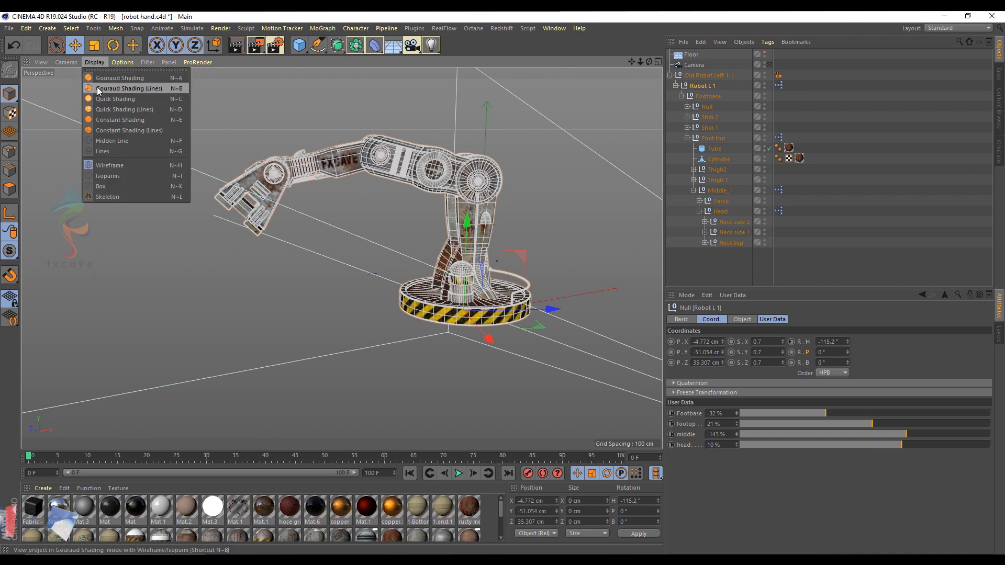
{"action": "left_click", "coordinate": [110, 76]}
{"action": "mouse_move", "coordinate": [290, 136]}
{"action": "left_mouse_down", "text": "alt"}
{"action": "mouse_move", "coordinate": [304, 197]}
{"action": "mouse_move", "coordinate": [331, 200]}
{"action": "left_mouse_up", "text": "alt"}
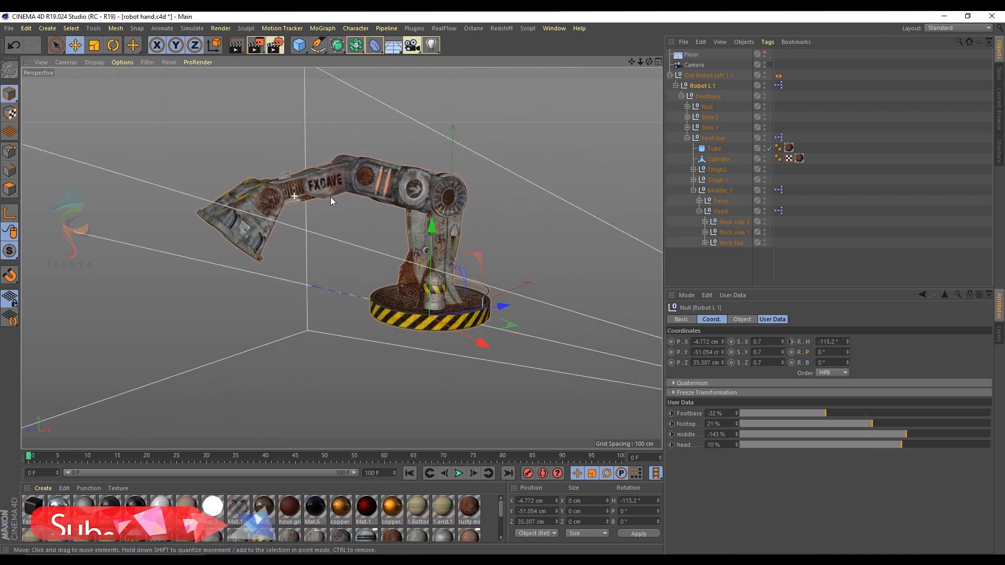
{"action": "left_click", "coordinate": [774, 273]}
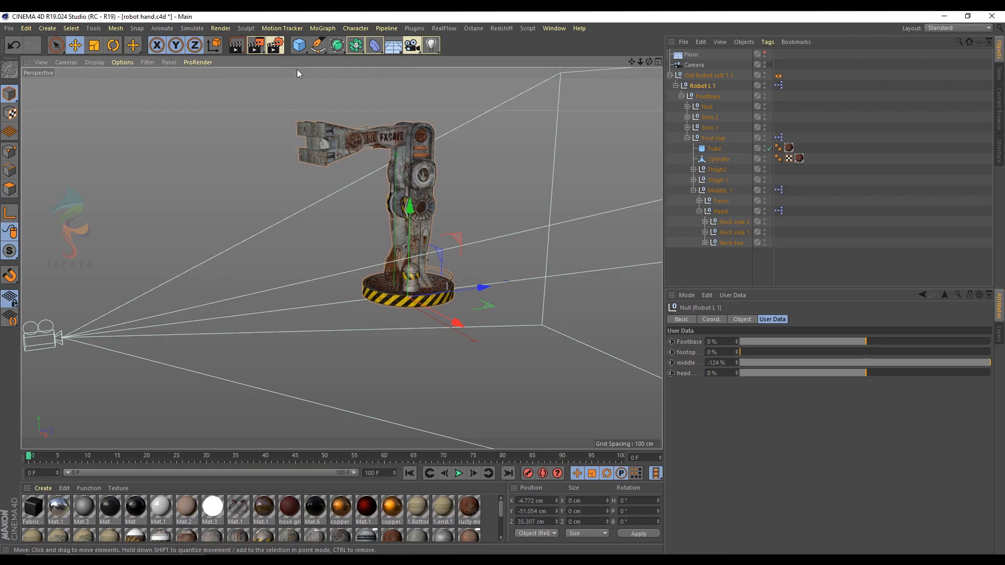
Step: Add a cube and move it along Z in front of the robot arm to about -398 cm
{"action": "left_click", "coordinate": [299, 45]}
{"action": "left_click", "coordinate": [384, 73]}
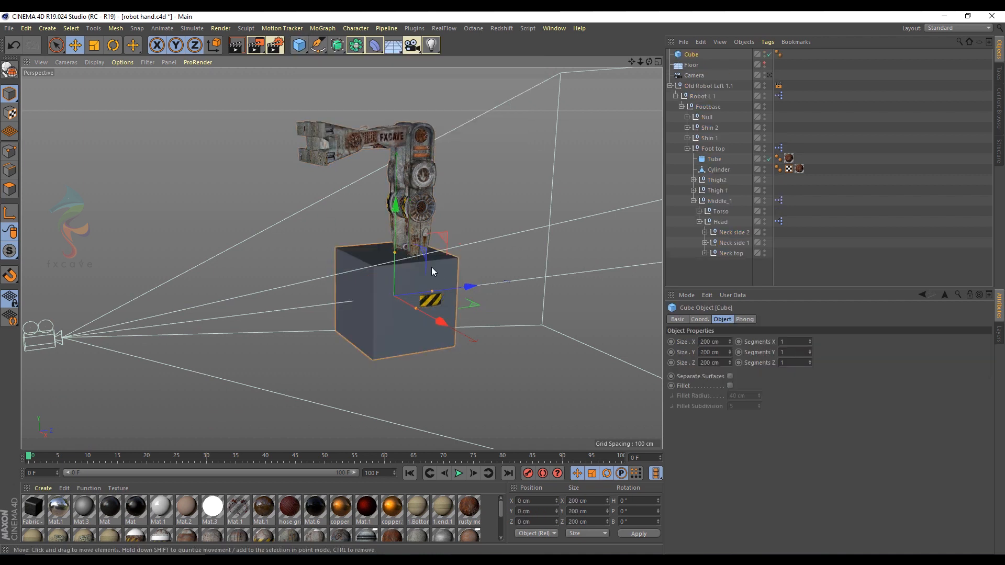
{"action": "left_click_drag", "start_coordinate": [445, 291], "coordinate": [275, 273]}
Step: Reshape the cube into a long flat slab about 814 cm in X and 25 cm in Y
{"action": "left_click_drag", "start_coordinate": [210, 269], "coordinate": [292, 397]}
{"action": "middle_click_drag", "start_coordinate": [268, 347], "coordinate": [298, 318], "text": "alt"}
{"action": "left_click_drag", "start_coordinate": [283, 315], "coordinate": [293, 316], "text": "alt"}
{"action": "left_click_drag", "start_coordinate": [235, 233], "coordinate": [235, 228]}
{"action": "key", "text": "ctrl+z"}
Step: Add a Constraint character tag to the cube and enable its PSR constraint
{"action": "left_click_drag", "start_coordinate": [301, 266], "coordinate": [236, 266], "text": "alt"}
{"action": "key", "text": "F2"}
{"action": "key", "text": "F1"}
{"action": "left_click_drag", "start_coordinate": [422, 225], "coordinate": [397, 226], "text": "alt"}
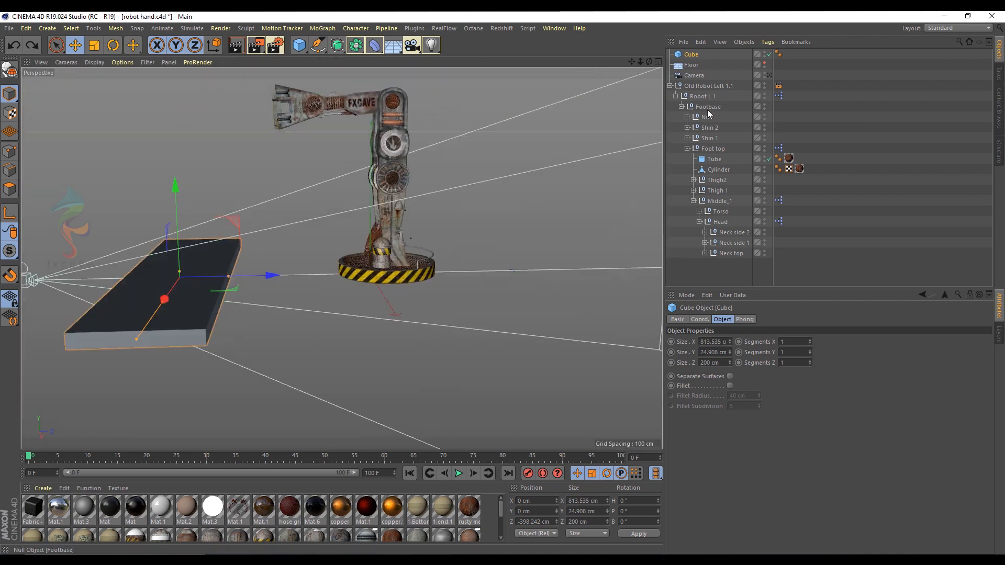
{"action": "right_click", "coordinate": [695, 56]}
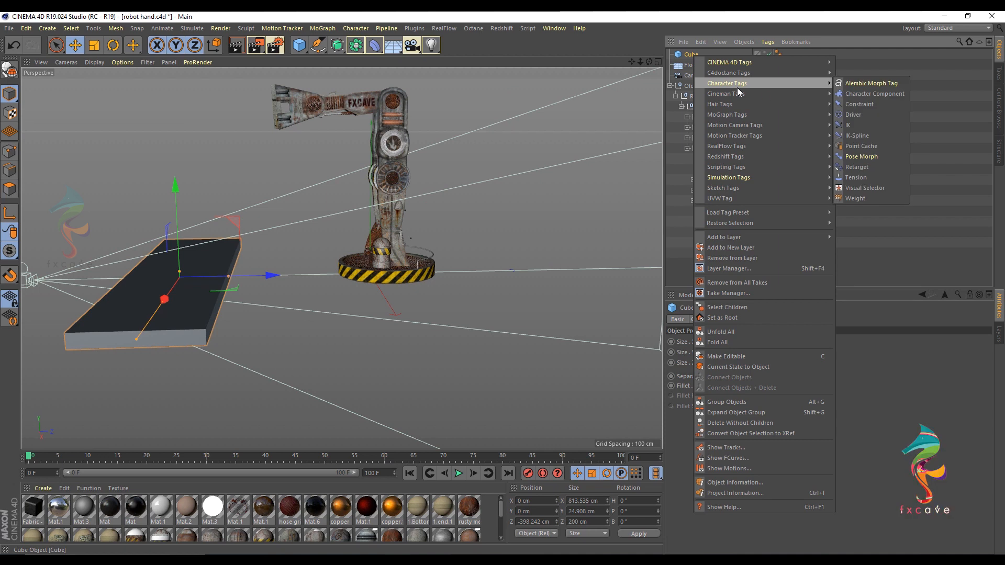
{"action": "left_click", "coordinate": [866, 105]}
{"action": "left_click", "coordinate": [723, 384]}
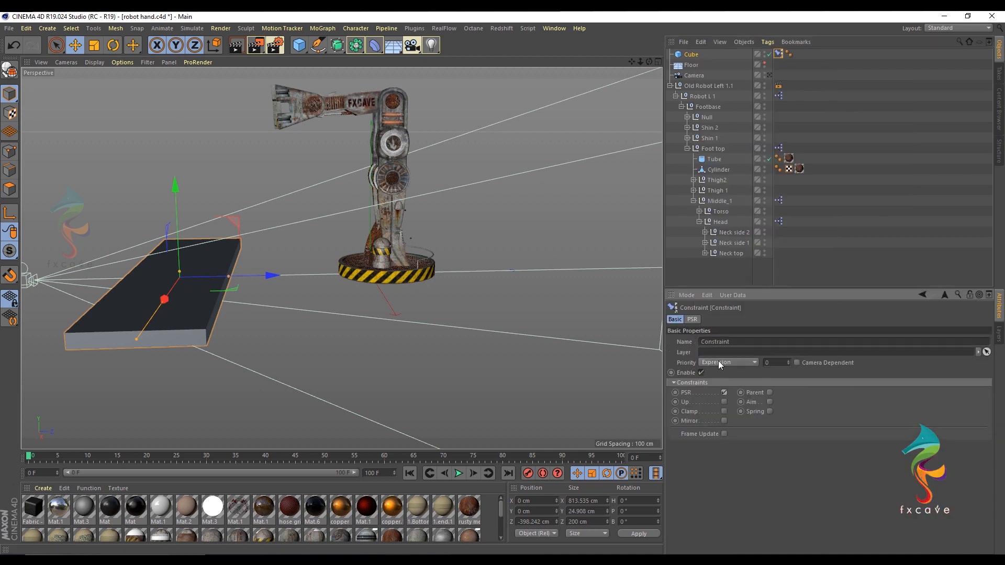
Step: Add a second floor object to the scene
{"action": "left_click", "coordinate": [691, 54]}
{"action": "left_click", "coordinate": [398, 47]}
{"action": "left_click", "coordinate": [435, 64]}
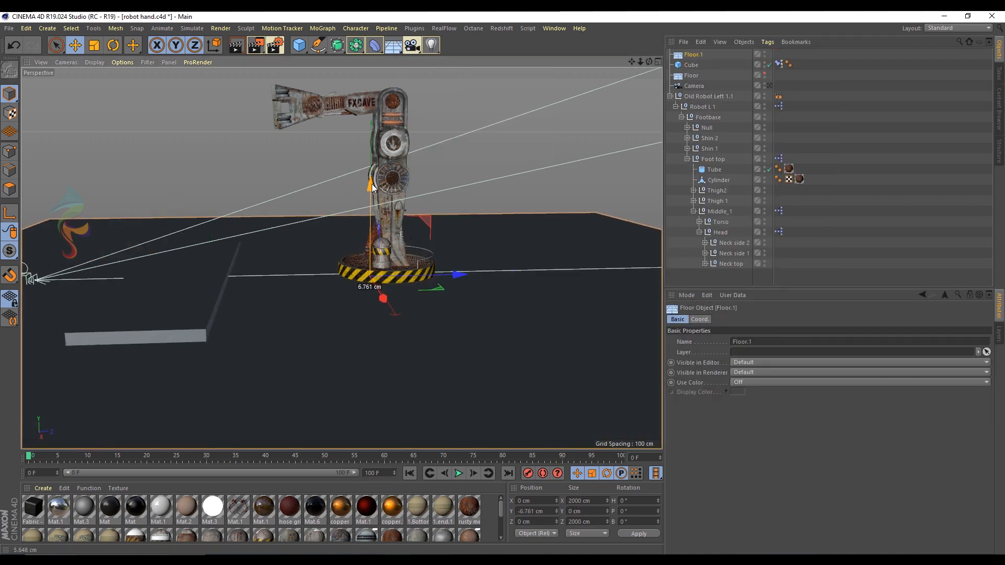
Step: Lower the second floor about 7 cm under the robot's base and raise the slab slightly above it
{"action": "left_click", "coordinate": [416, 189]}
{"action": "left_click_drag", "start_coordinate": [178, 205], "coordinate": [177, 196]}
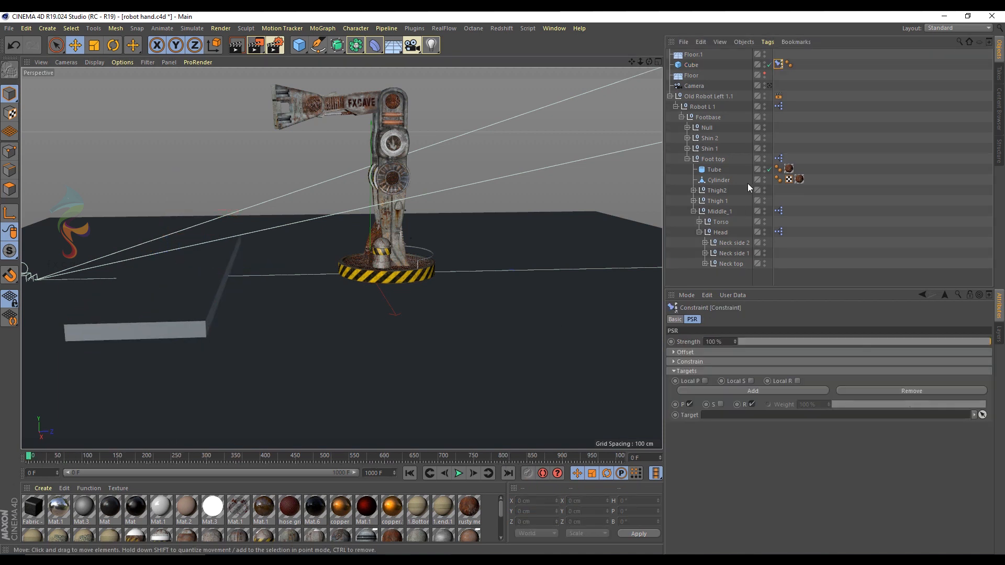
Step: Try moving the Neck top null away from the arm's head and undo the move
{"action": "left_click", "coordinate": [728, 268]}
{"action": "left_click_drag", "start_coordinate": [330, 131], "coordinate": [356, 150], "text": "alt"}
{"action": "left_click_drag", "start_coordinate": [309, 98], "coordinate": [245, 120]}
{"action": "key", "text": "ctrl+z"}
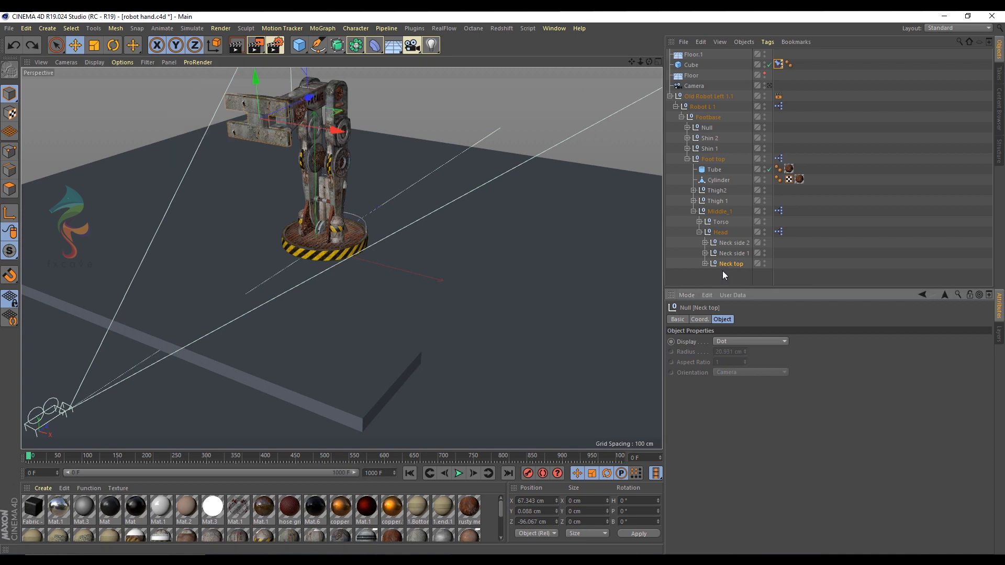
{"action": "mouse_move", "coordinate": [422, 230]}
{"action": "left_mouse_down", "text": "alt"}
{"action": "mouse_move", "coordinate": [306, 210]}
{"action": "mouse_move", "coordinate": [319, 208]}
{"action": "left_mouse_up", "text": "alt"}
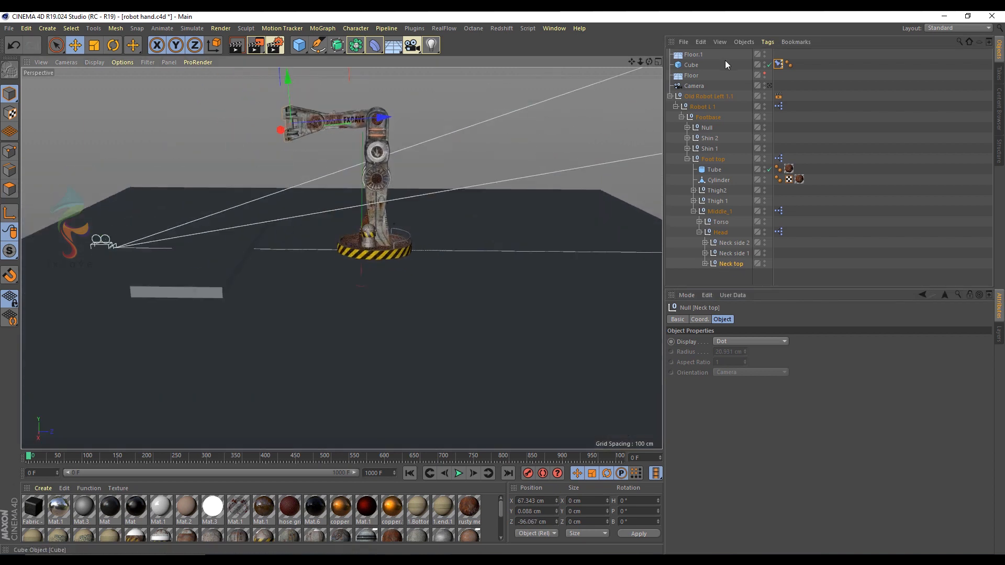
Step: Take Robot L 1 out of the Old Robot Left 1.1 group to the top level and delete the leftover group
{"action": "left_click", "coordinate": [779, 64]}
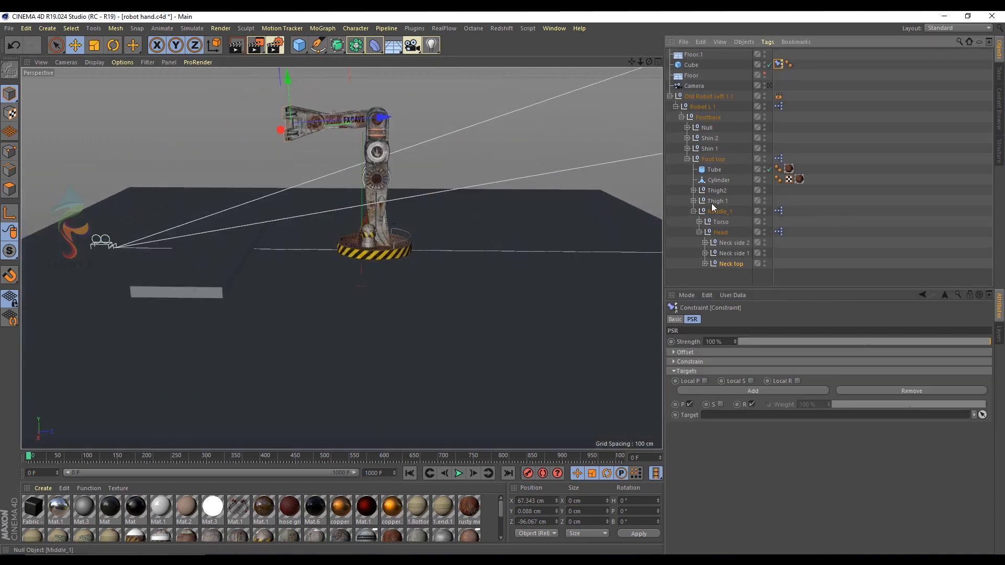
{"action": "left_click", "coordinate": [708, 107]}
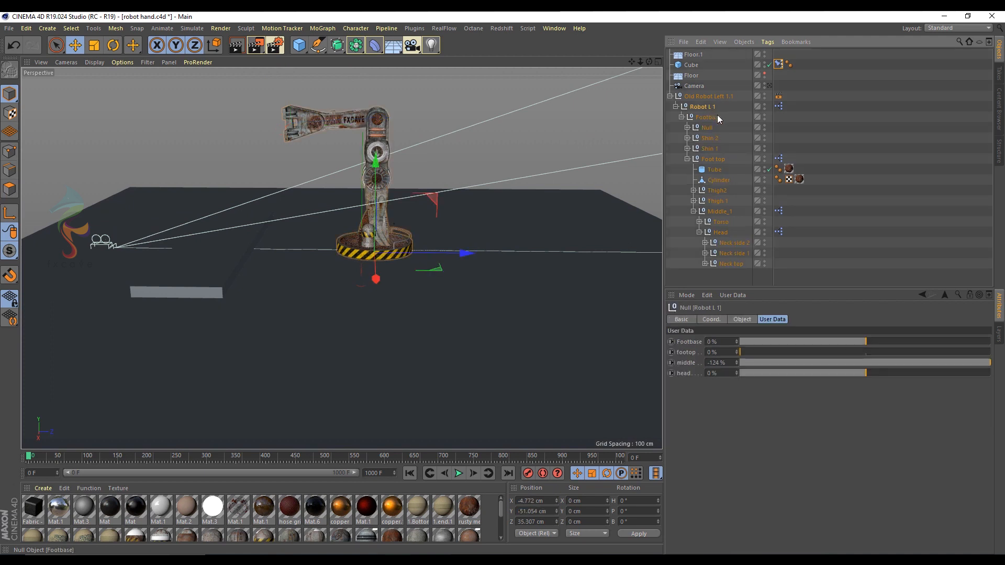
{"action": "left_click", "coordinate": [676, 107]}
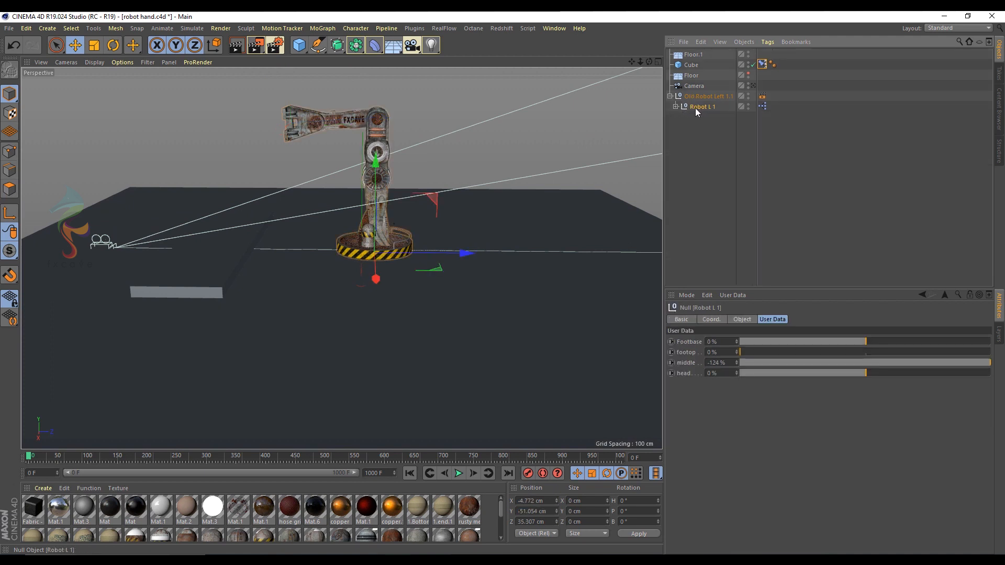
{"action": "left_click", "coordinate": [762, 96]}
{"action": "left_click", "coordinate": [713, 148]}
{"action": "left_click_drag", "start_coordinate": [699, 108], "coordinate": [695, 155]}
{"action": "left_click", "coordinate": [706, 99]}
{"action": "key", "text": "Delete"}
{"action": "left_click", "coordinate": [692, 98]}
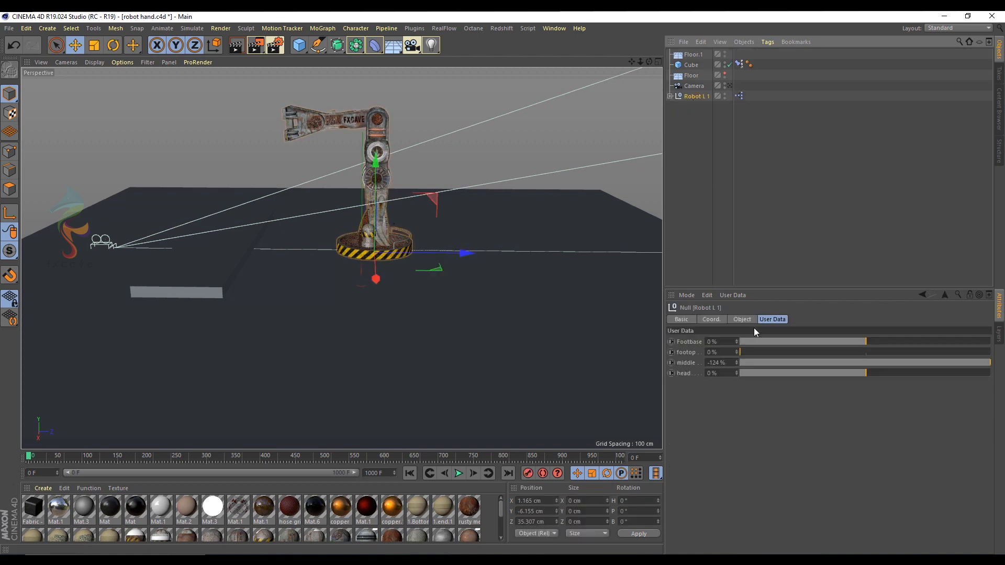
Step: Turn on automatic keyframing and set the animation's end to frame 100
{"action": "left_click", "coordinate": [544, 473]}
{"action": "left_click", "coordinate": [373, 473]}
{"action": "type", "text": "100"}
{"action": "key", "text": "Return"}
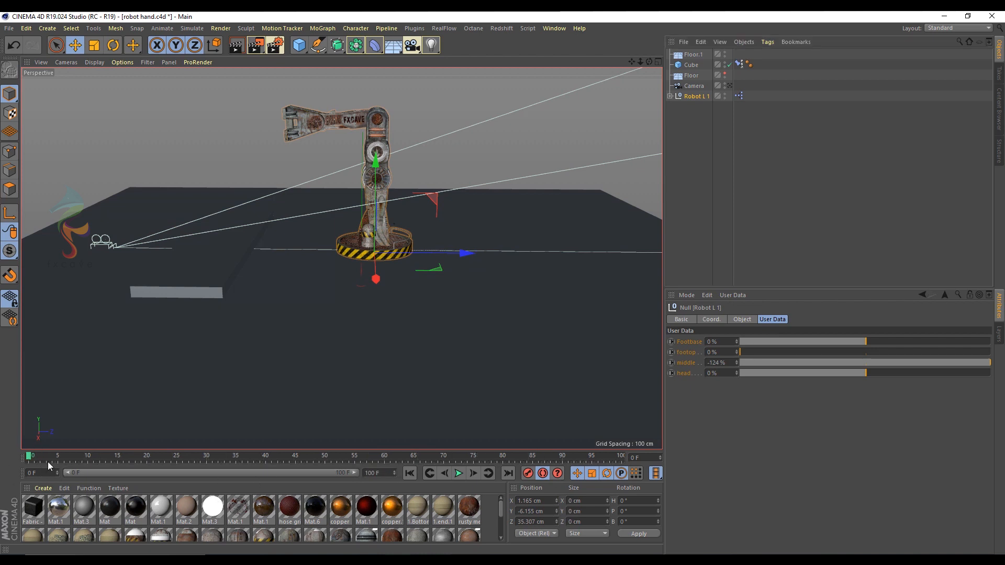
Step: Pose the arm at frame 10 with footop at 24%, middle at -144% and head at 16%
{"action": "left_click_drag", "start_coordinate": [757, 347], "coordinate": [818, 349]}
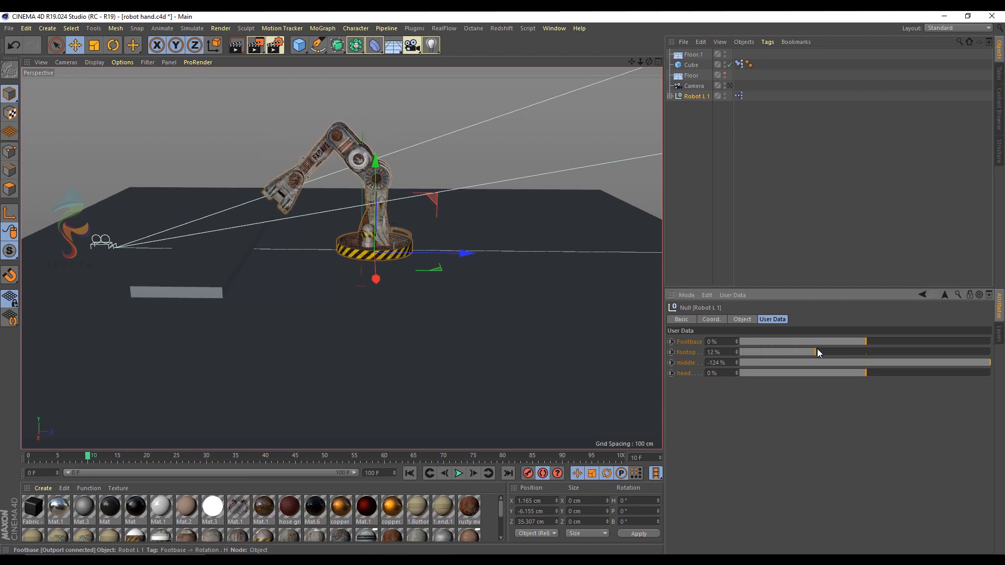
{"action": "left_click_drag", "start_coordinate": [877, 372], "coordinate": [920, 374]}
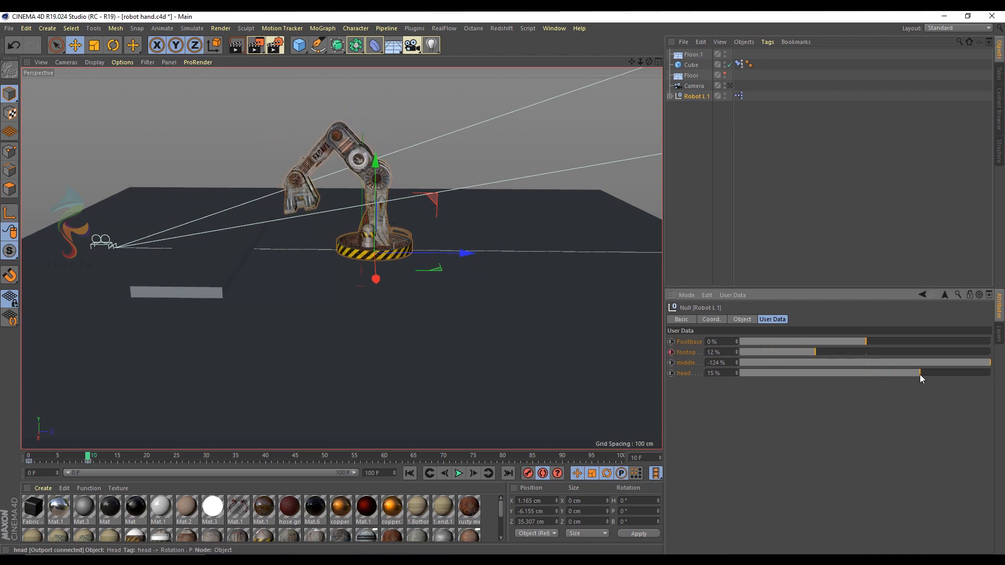
{"action": "left_click_drag", "start_coordinate": [872, 344], "coordinate": [929, 365]}
{"action": "left_click_drag", "start_coordinate": [836, 352], "coordinate": [875, 353]}
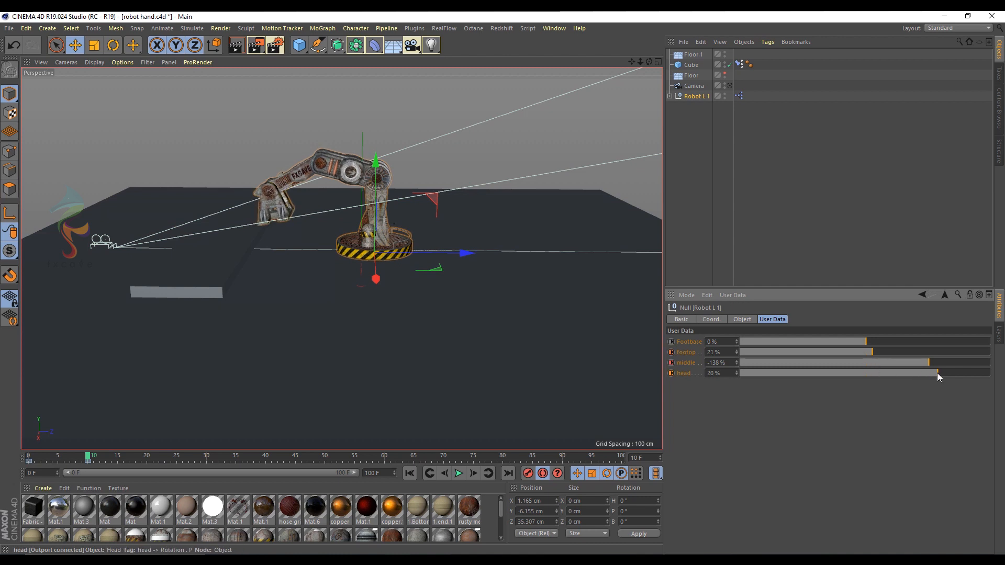
{"action": "left_click_drag", "start_coordinate": [911, 365], "coordinate": [894, 351]}
Step: Move the whole robot toward the slab at frame 10, to about -58 cm in Z
{"action": "mouse_move", "coordinate": [320, 230]}
{"action": "left_mouse_down", "text": "alt"}
{"action": "mouse_move", "coordinate": [315, 239]}
{"action": "mouse_move", "coordinate": [386, 240]}
{"action": "mouse_move", "coordinate": [308, 236]}
{"action": "left_mouse_up", "text": "alt"}
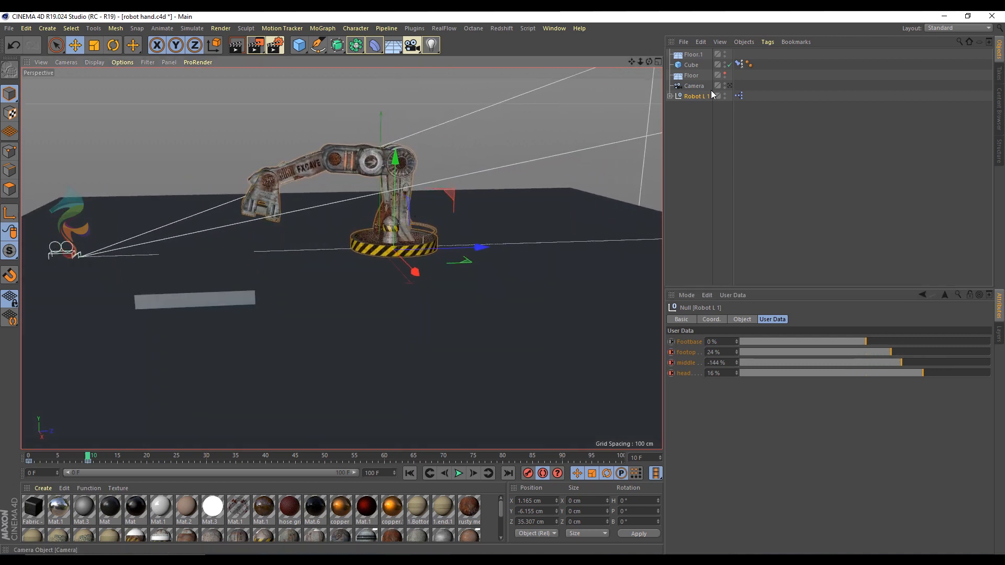
{"action": "left_click", "coordinate": [711, 320]}
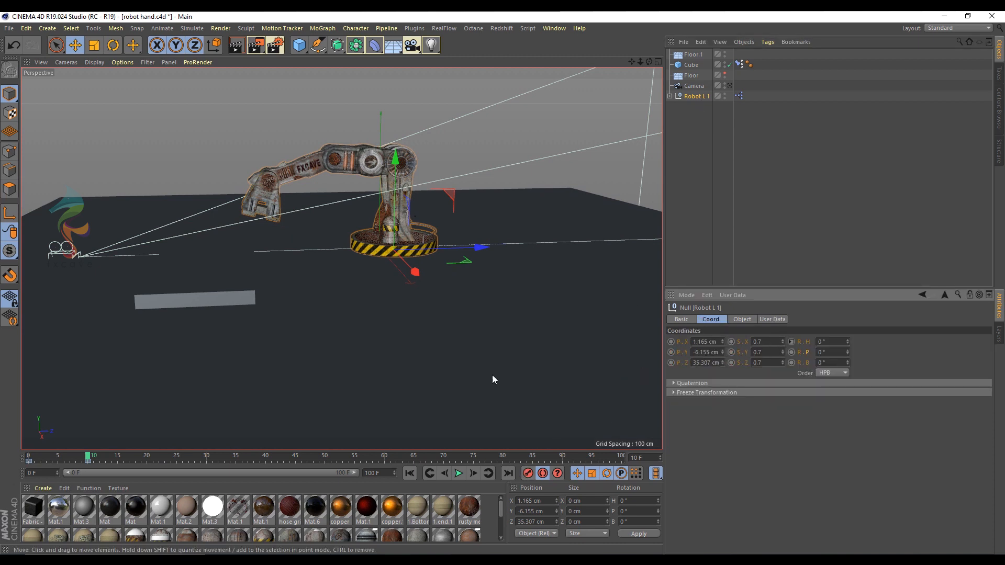
{"action": "left_click_drag", "start_coordinate": [480, 251], "coordinate": [431, 251]}
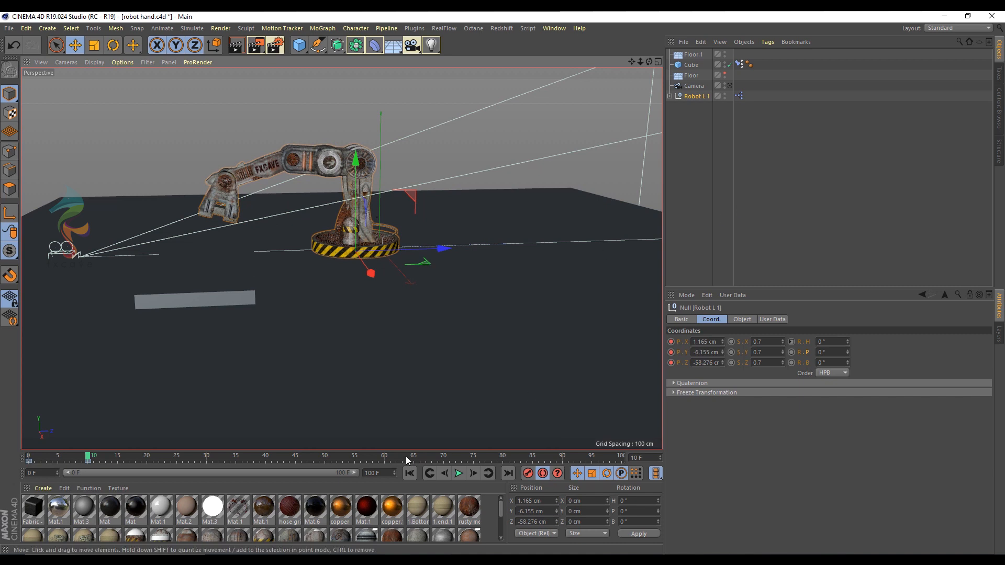
{"action": "mouse_move", "coordinate": [50, 463]}
{"action": "left_mouse_down"}
{"action": "mouse_move", "coordinate": [32, 456]}
{"action": "mouse_move", "coordinate": [90, 460]}
{"action": "left_mouse_up"}
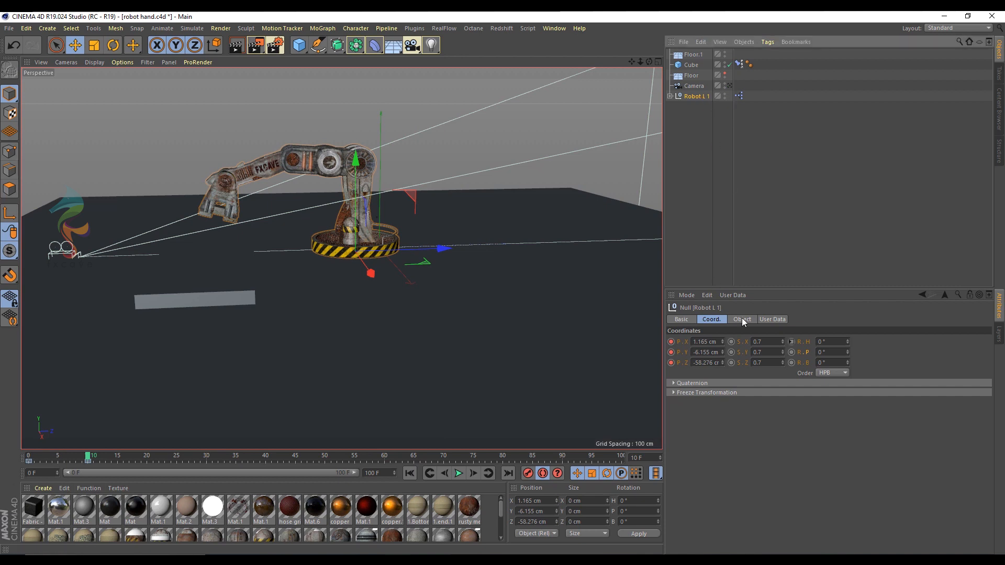
Step: Show the slider tracks in the dope sheet and shift all of the robot's keys to frames 10 through 20
{"action": "left_click", "coordinate": [768, 320]}
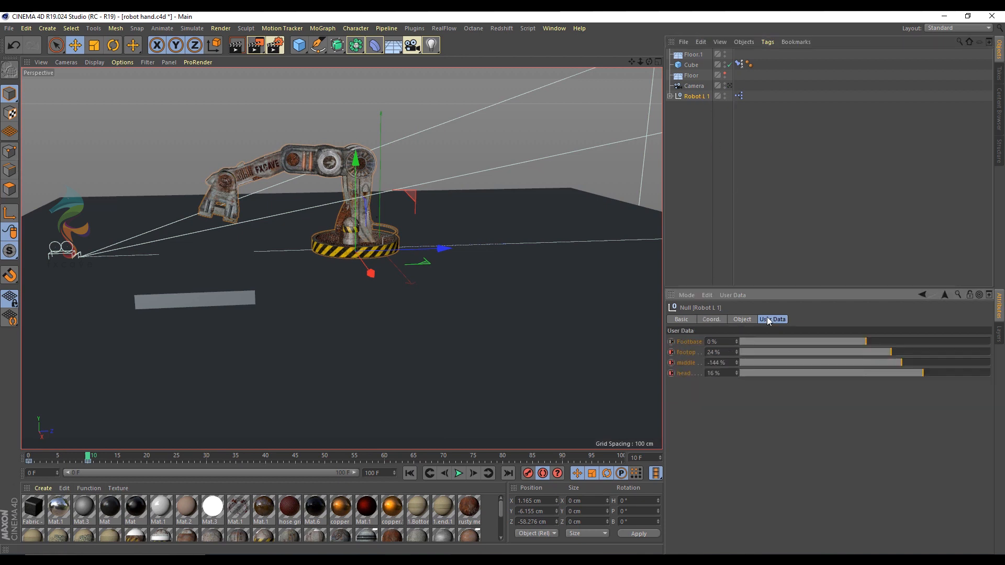
{"action": "right_click", "coordinate": [686, 372]}
{"action": "mouse_move", "coordinate": [701, 365]}
{"action": "left_click", "coordinate": [809, 445]}
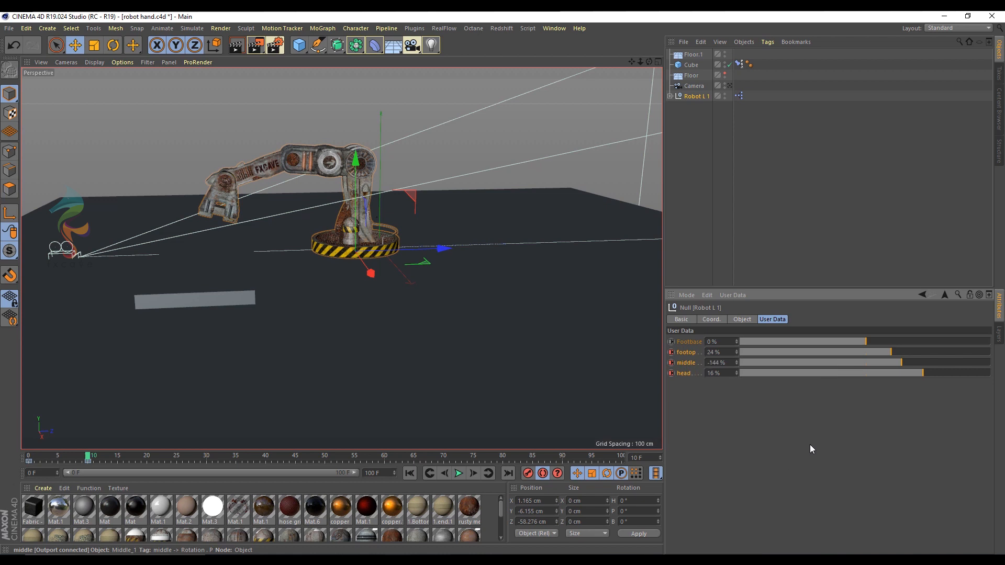
{"action": "left_click_drag", "start_coordinate": [205, 169], "coordinate": [249, 173]}
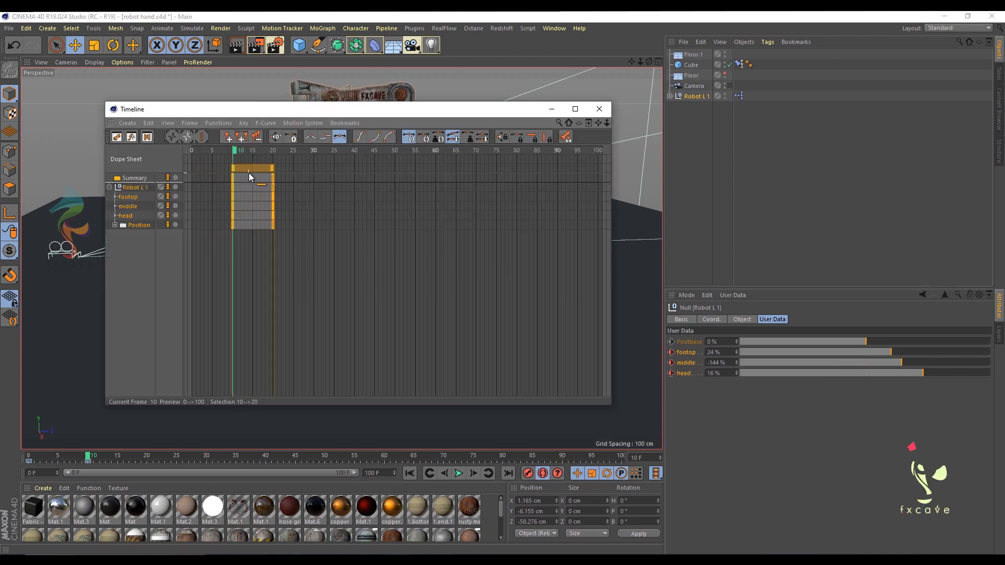
Step: Try shifting the Position keys earlier by themselves in the dope sheet, and undo the shift
{"action": "left_click", "coordinate": [132, 215]}
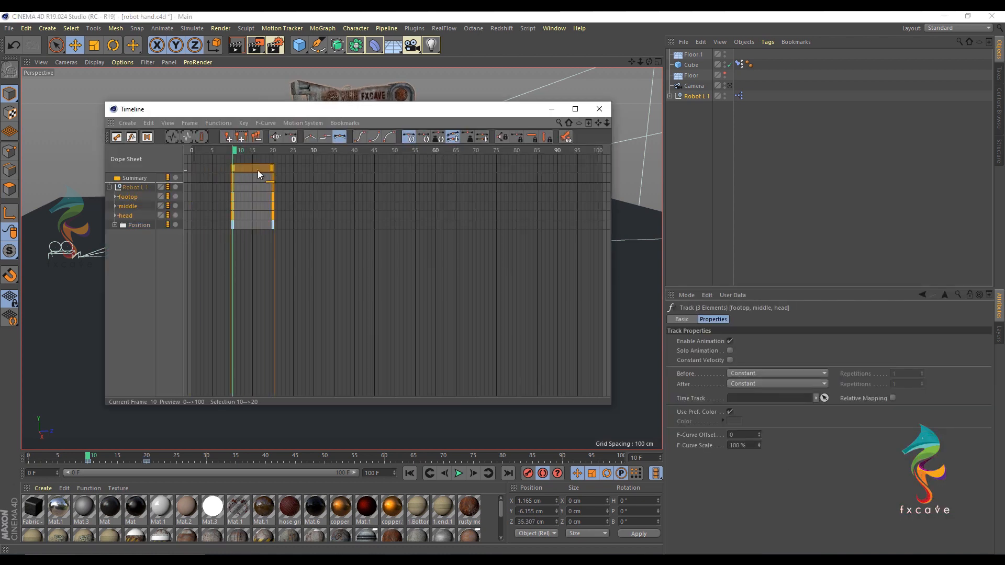
{"action": "left_click", "coordinate": [140, 225]}
{"action": "left_click_drag", "start_coordinate": [255, 167], "coordinate": [230, 170]}
{"action": "key", "text": "ctrl+z"}
{"action": "left_click", "coordinate": [599, 109]}
Step: Examine the F-curves of the footop, middle and head sliders
{"action": "right_click", "coordinate": [685, 353]}
{"action": "mouse_move", "coordinate": [696, 356]}
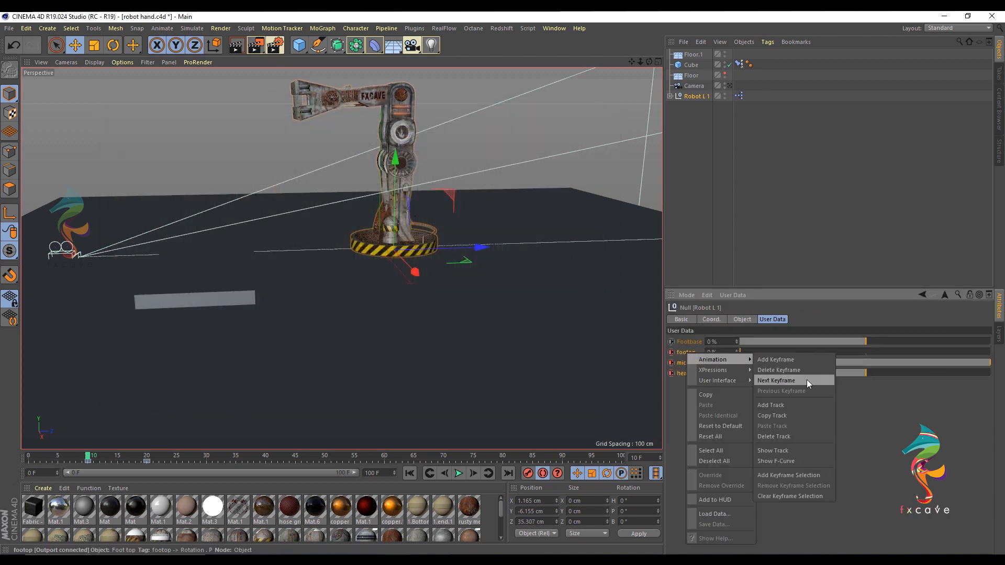
{"action": "left_click", "coordinate": [779, 464]}
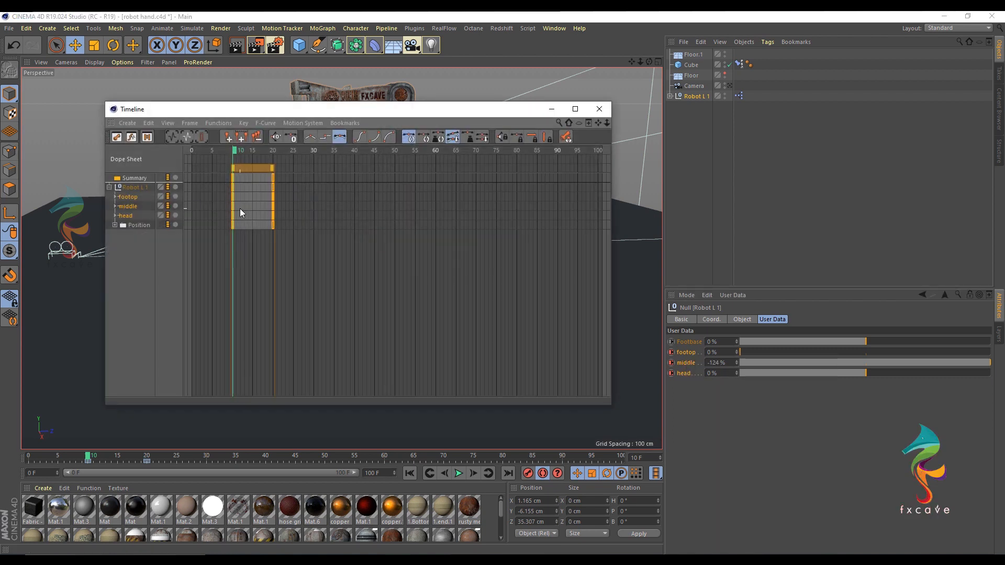
{"action": "left_click", "coordinate": [599, 109]}
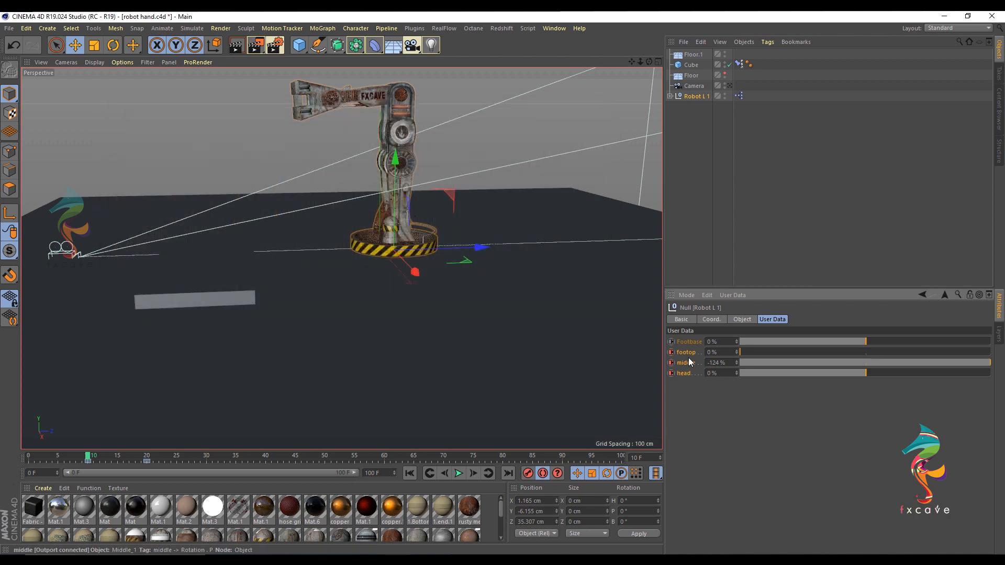
{"action": "right_click", "coordinate": [689, 357]}
{"action": "mouse_move", "coordinate": [727, 365]}
{"action": "left_click", "coordinate": [799, 465]}
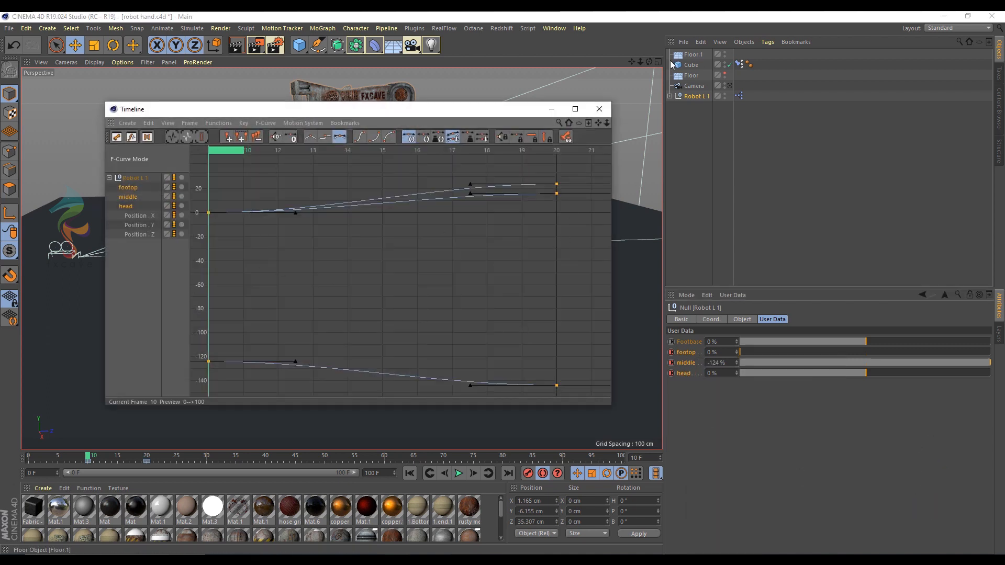
{"action": "left_click", "coordinate": [599, 109]}
Step: Compare the tracks in the dope sheet with Robot L 1's user data sliders
{"action": "right_click", "coordinate": [689, 362]}
{"action": "mouse_move", "coordinate": [715, 372]}
{"action": "left_click", "coordinate": [778, 451]}
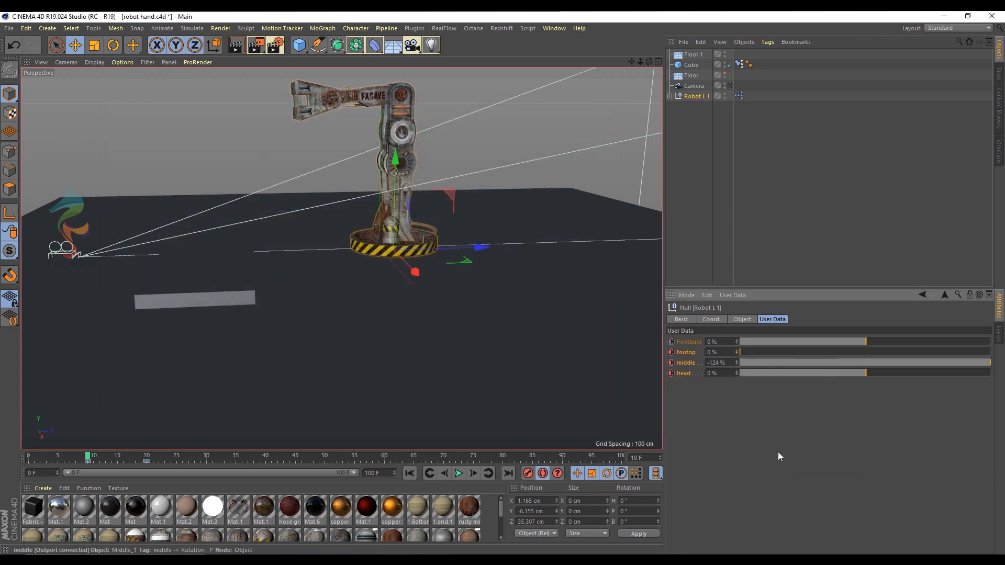
{"action": "left_click", "coordinate": [140, 225]}
{"action": "left_click", "coordinate": [245, 173]}
{"action": "left_click", "coordinate": [130, 225]}
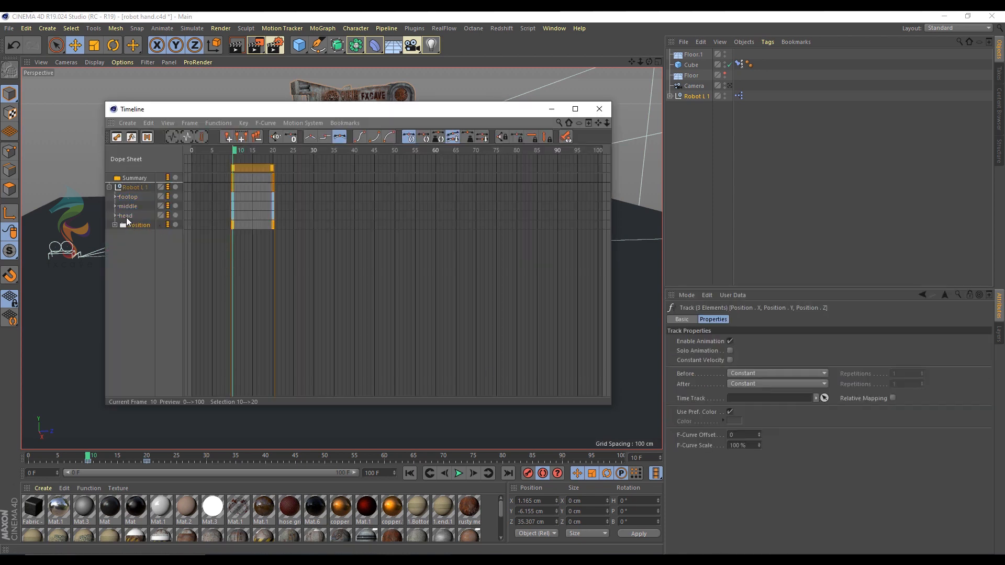
{"action": "left_click", "coordinate": [694, 97]}
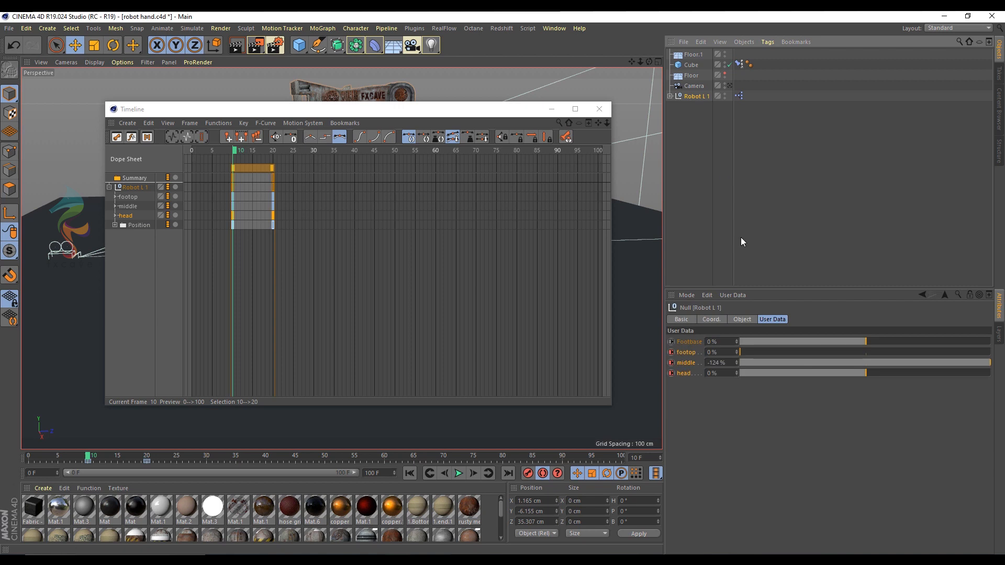
{"action": "left_click", "coordinate": [691, 353]}
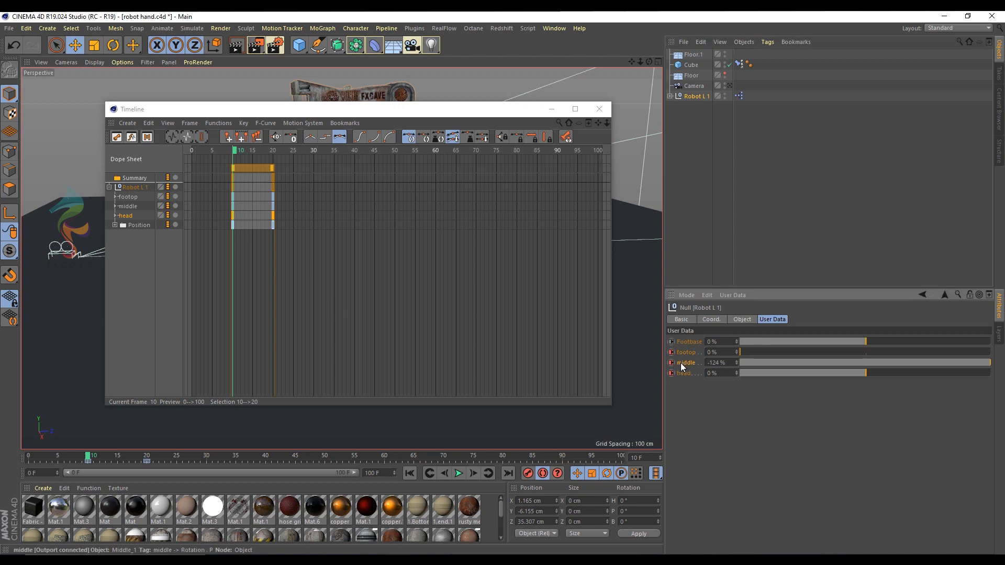
{"action": "left_click", "coordinate": [128, 216]}
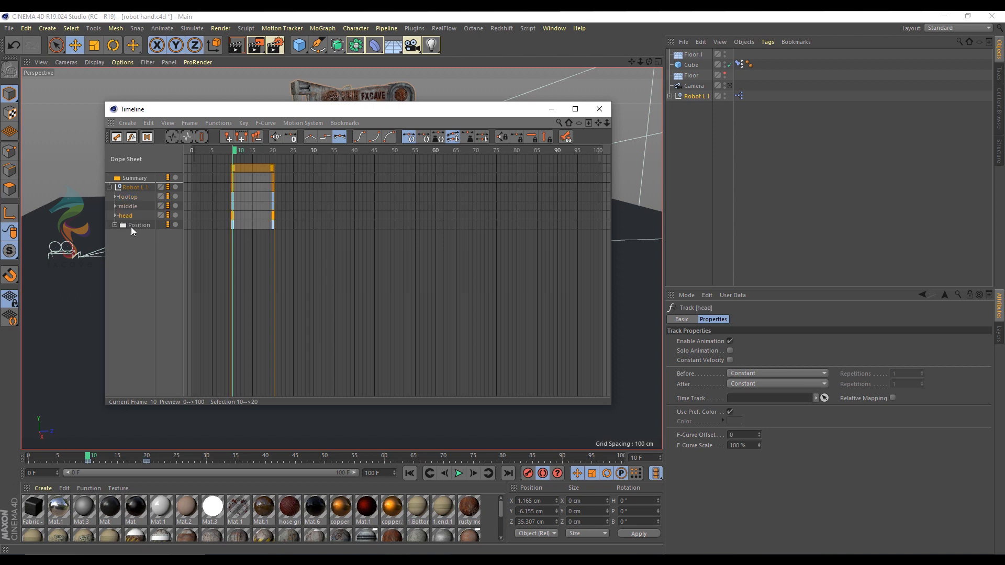
Step: Shift only the Position track's keys to frames 0 through 10
{"action": "left_click", "coordinate": [115, 224]}
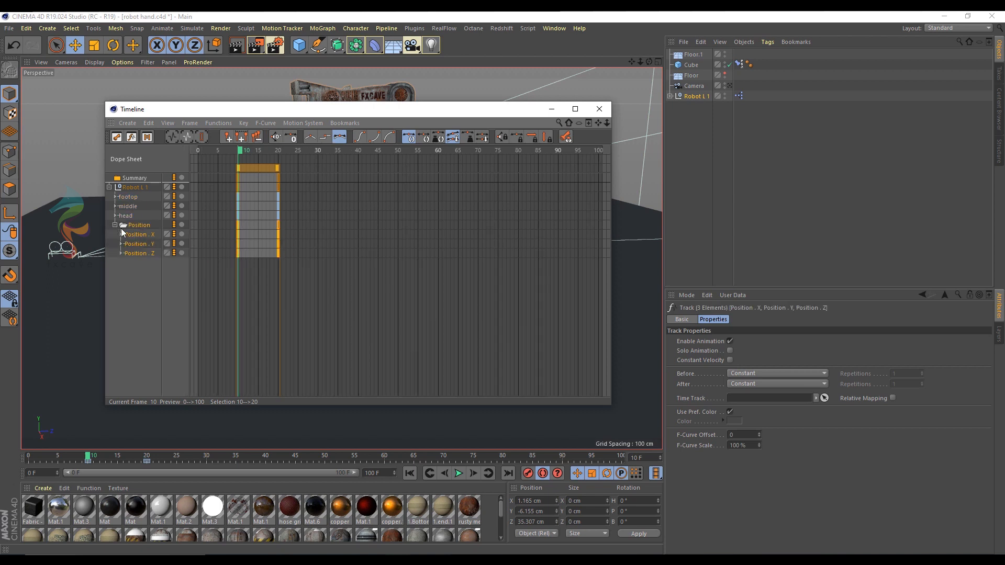
{"action": "left_click", "coordinate": [116, 225]}
{"action": "left_click", "coordinate": [699, 96]}
{"action": "left_click", "coordinate": [721, 319]}
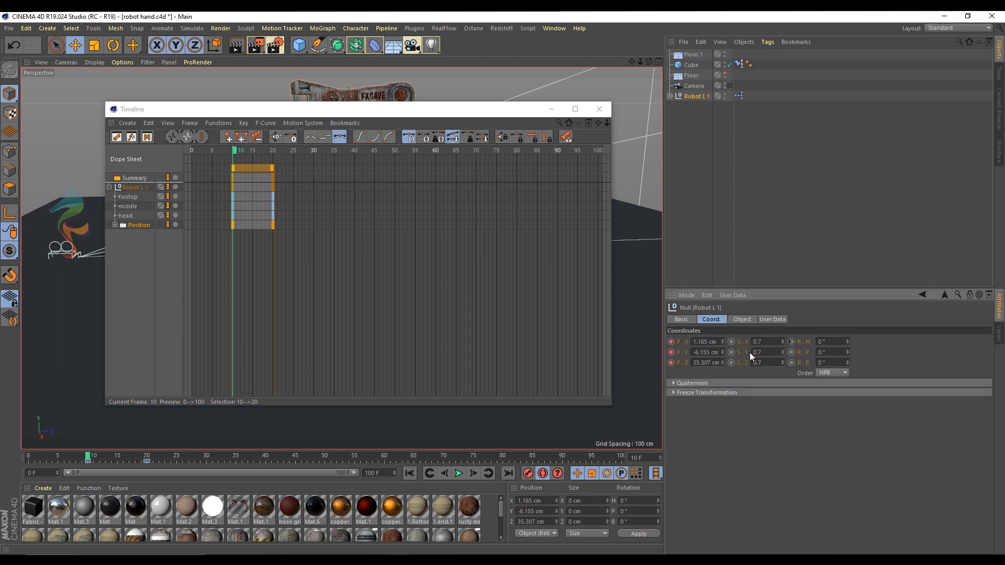
{"action": "left_click_drag", "start_coordinate": [254, 166], "coordinate": [215, 167]}
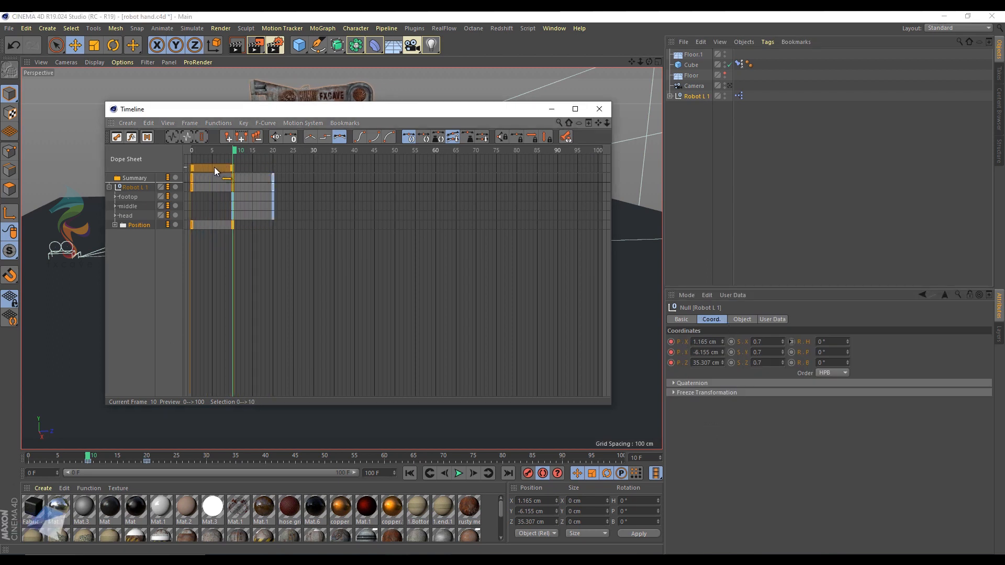
Step: Play the animation from the start and move the arm's final pose keys to frame 25, ending at frame 35
{"action": "left_click", "coordinate": [131, 215]}
{"action": "left_click", "coordinate": [130, 197], "text": "shift"}
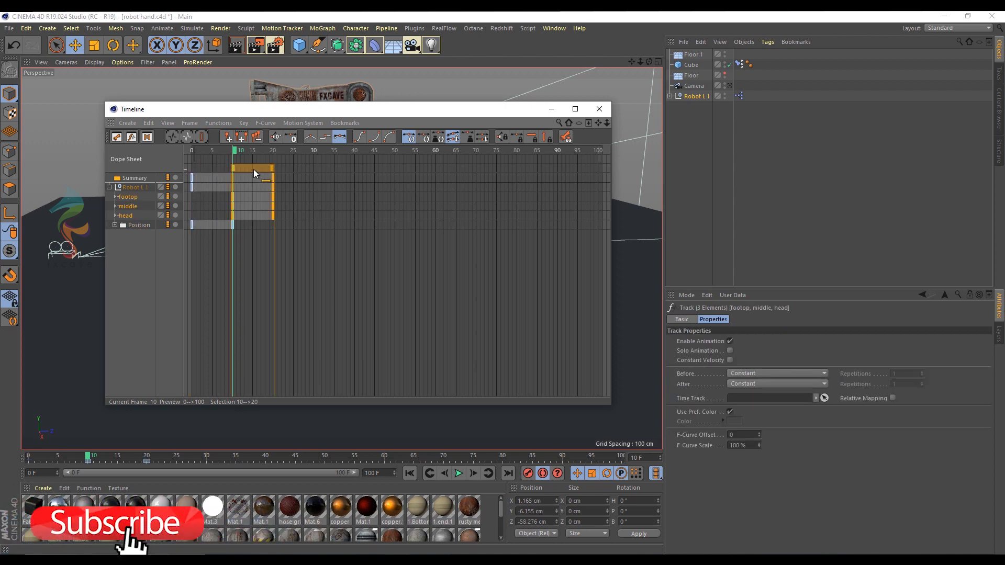
{"action": "left_click", "coordinate": [600, 109]}
{"action": "left_click", "coordinate": [412, 475]}
{"action": "left_click", "coordinate": [459, 474]}
{"action": "left_click", "coordinate": [459, 473]}
{"action": "left_click_drag", "start_coordinate": [147, 460], "coordinate": [236, 457]}
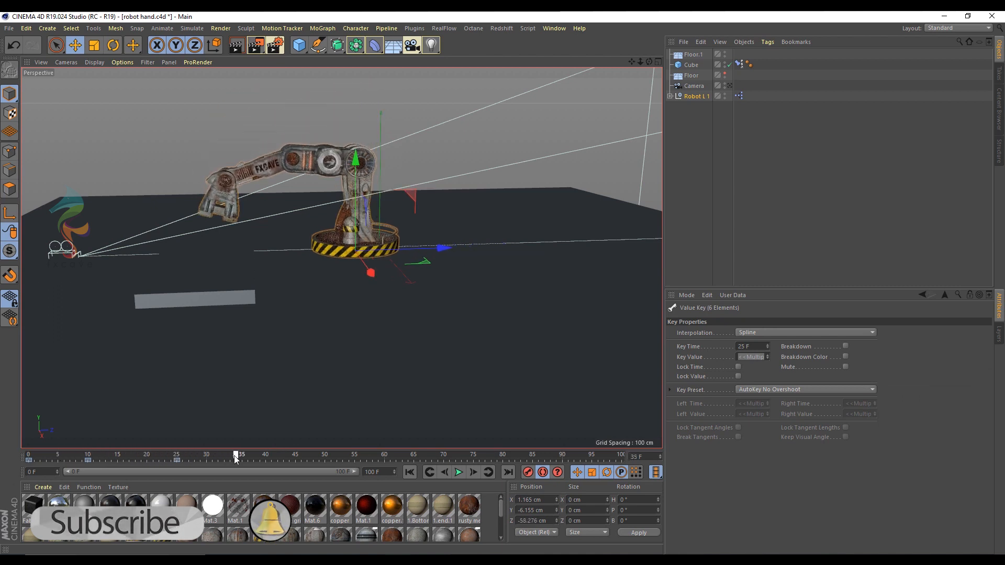
Step: Try adjusting Robot L 1's pose sliders at frame 35 and undo the changes
{"action": "left_click", "coordinate": [697, 97]}
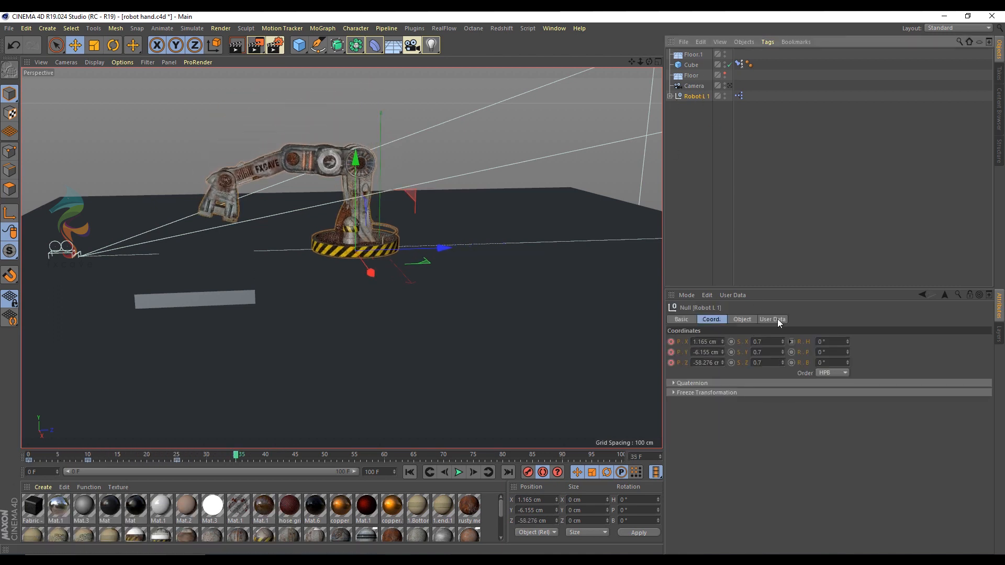
{"action": "left_click", "coordinate": [777, 320]}
{"action": "mouse_move", "coordinate": [886, 359]}
{"action": "left_mouse_down"}
{"action": "mouse_move", "coordinate": [915, 364]}
{"action": "mouse_move", "coordinate": [880, 343]}
{"action": "left_mouse_up"}
{"action": "key", "text": "ctrl+z"}
{"action": "key", "text": "ctrl+z"}
{"action": "key", "text": "ctrl+z"}
Step: Look through the robot's hierarchy, try moving Shin 1 away from the footbase, undo the move and reselect Robot L 1
{"action": "left_click_drag", "start_coordinate": [419, 184], "coordinate": [272, 217], "text": "alt"}
{"action": "left_click", "coordinate": [271, 216]}
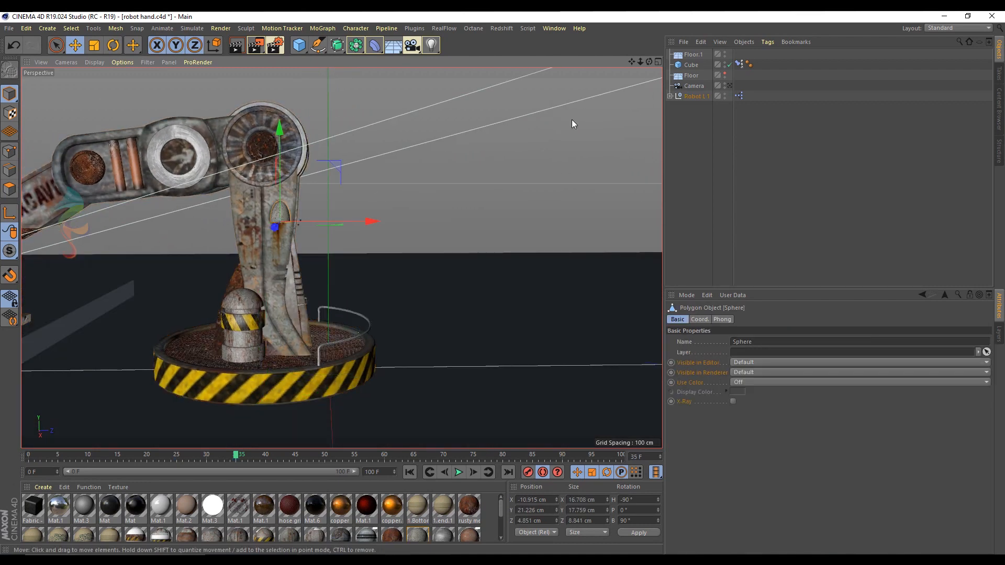
{"action": "left_click", "coordinate": [669, 96]}
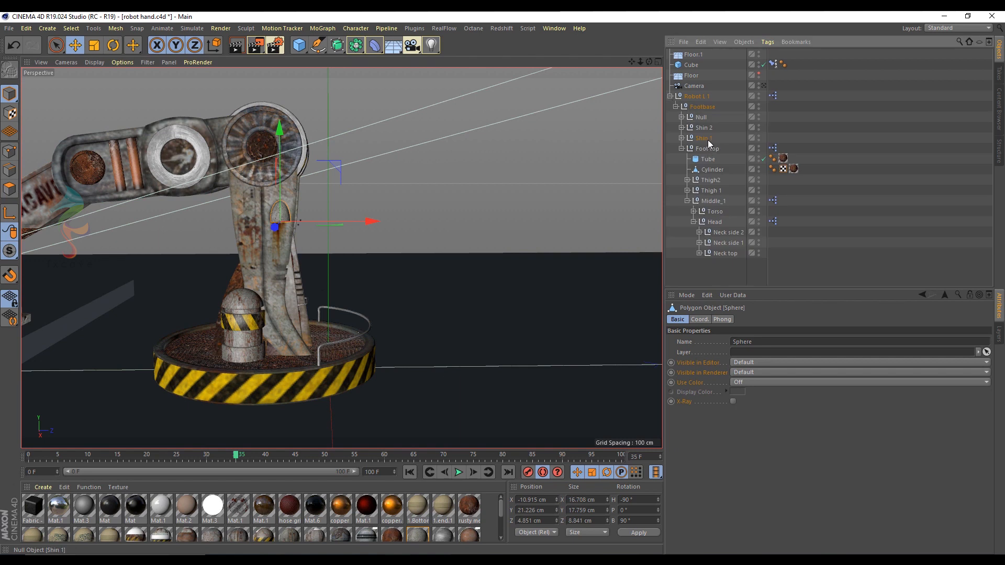
{"action": "left_click", "coordinate": [704, 108]}
{"action": "left_click", "coordinate": [703, 120]}
{"action": "left_click", "coordinate": [703, 128]}
{"action": "left_click", "coordinate": [704, 138]}
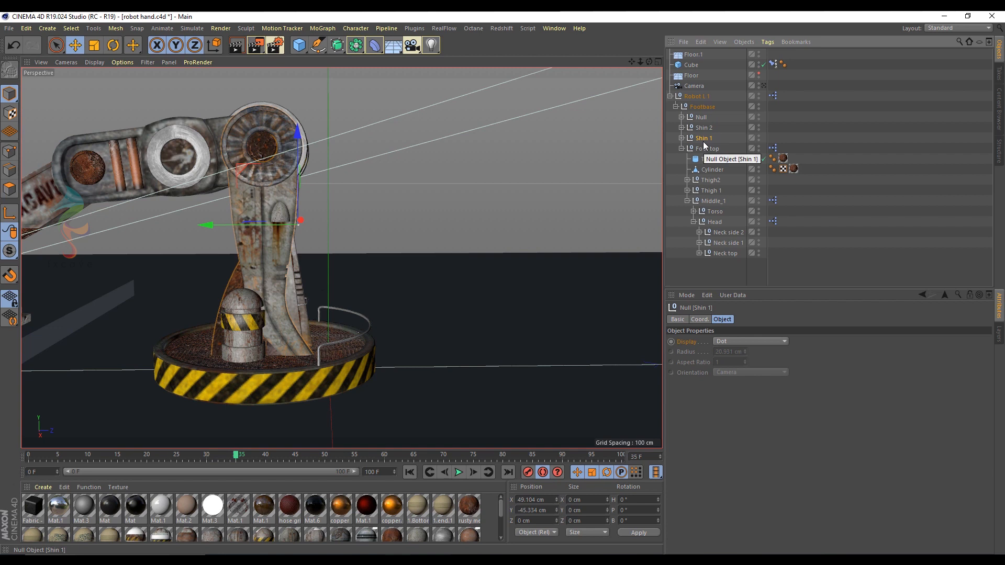
{"action": "left_click_drag", "start_coordinate": [220, 224], "coordinate": [338, 229]}
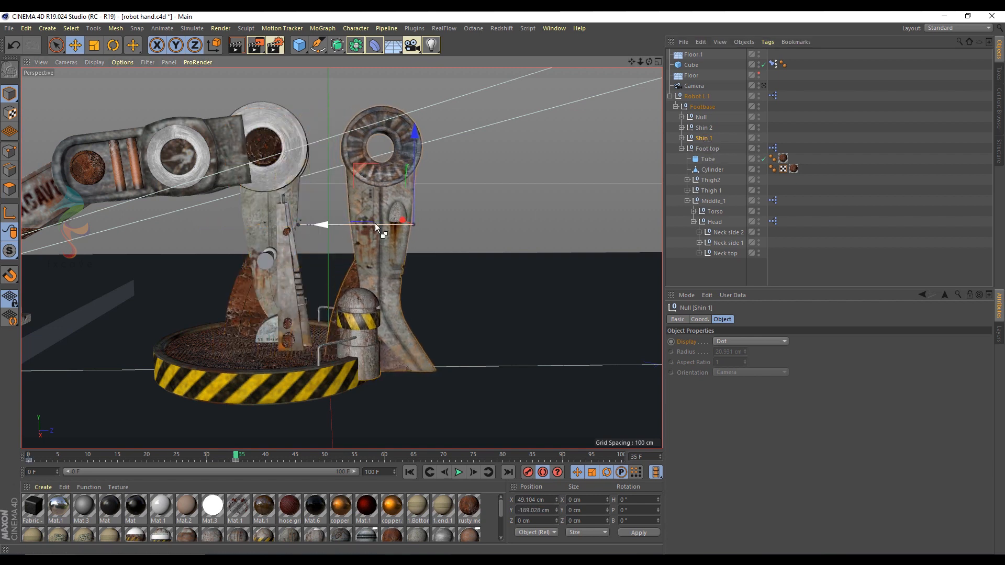
{"action": "key", "text": "ctrl+z"}
{"action": "left_click", "coordinate": [859, 161]}
{"action": "left_click", "coordinate": [699, 99]}
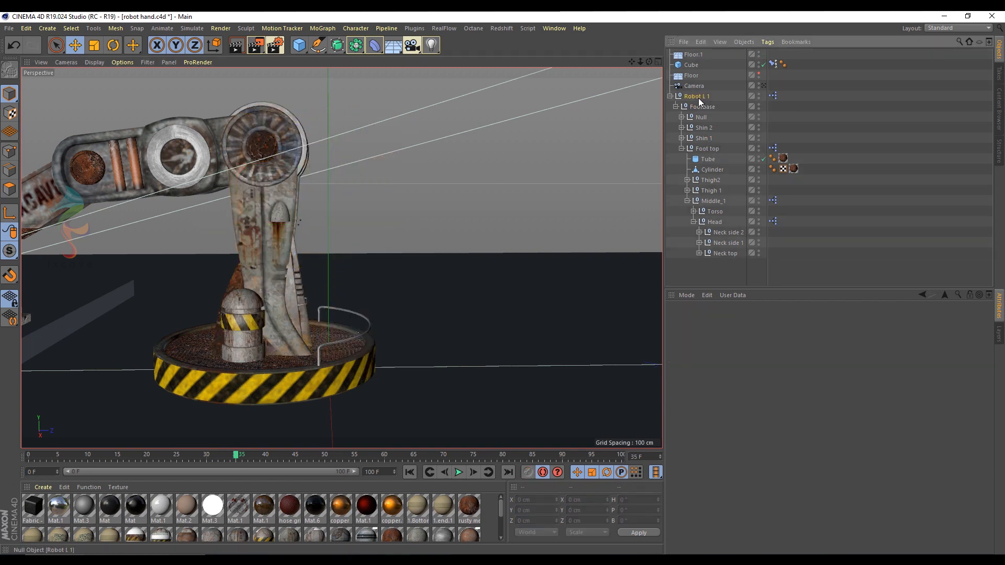
{"action": "left_click_drag", "start_coordinate": [314, 136], "coordinate": [513, 193], "text": "alt"}
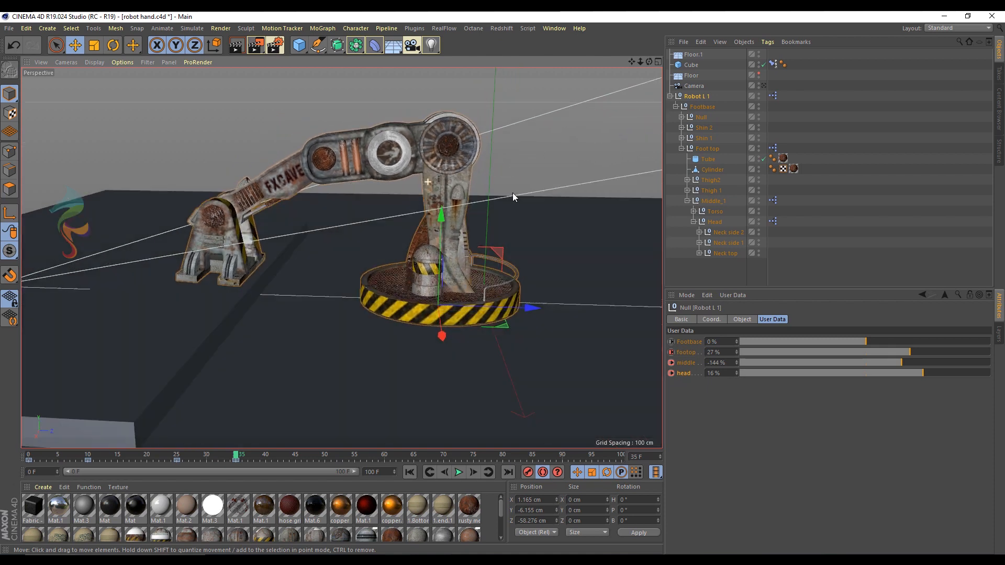
Step: Try posing the arm at frame 10 with footop 28%, middle -146% and head 17%
{"action": "left_click", "coordinate": [87, 457]}
{"action": "left_click_drag", "start_coordinate": [92, 458], "coordinate": [29, 459]}
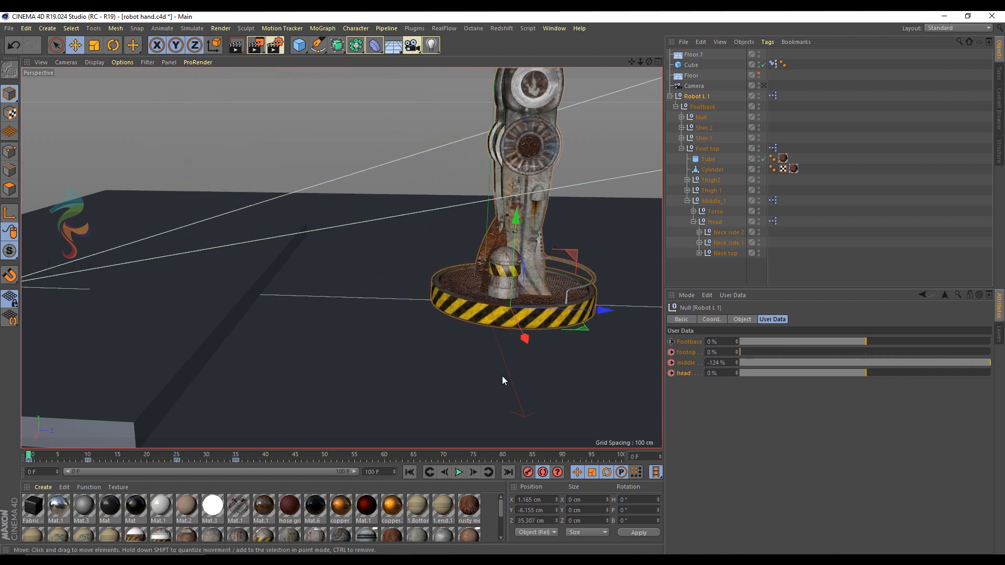
{"action": "scroll", "coordinate": [502, 380], "scroll_direction": "down", "scroll_amount": 3}
{"action": "left_click_drag", "start_coordinate": [32, 454], "coordinate": [88, 454]}
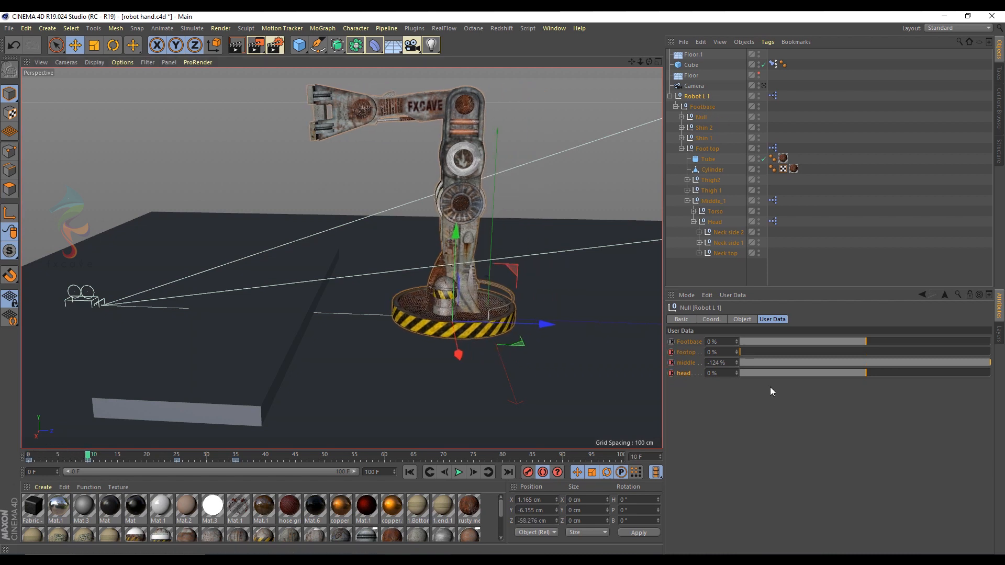
{"action": "mouse_move", "coordinate": [760, 352]}
{"action": "left_mouse_down"}
{"action": "mouse_move", "coordinate": [831, 350]}
{"action": "mouse_move", "coordinate": [875, 370]}
{"action": "mouse_move", "coordinate": [995, 369]}
{"action": "mouse_move", "coordinate": [921, 382]}
{"action": "mouse_move", "coordinate": [912, 373]}
{"action": "left_mouse_up"}
{"action": "mouse_move", "coordinate": [858, 352]}
{"action": "left_mouse_down"}
{"action": "mouse_move", "coordinate": [907, 348]}
{"action": "mouse_move", "coordinate": [984, 369]}
{"action": "mouse_move", "coordinate": [884, 375]}
{"action": "mouse_move", "coordinate": [941, 373]}
{"action": "mouse_move", "coordinate": [928, 355]}
{"action": "mouse_move", "coordinate": [940, 354]}
{"action": "mouse_move", "coordinate": [871, 369]}
{"action": "left_mouse_up"}
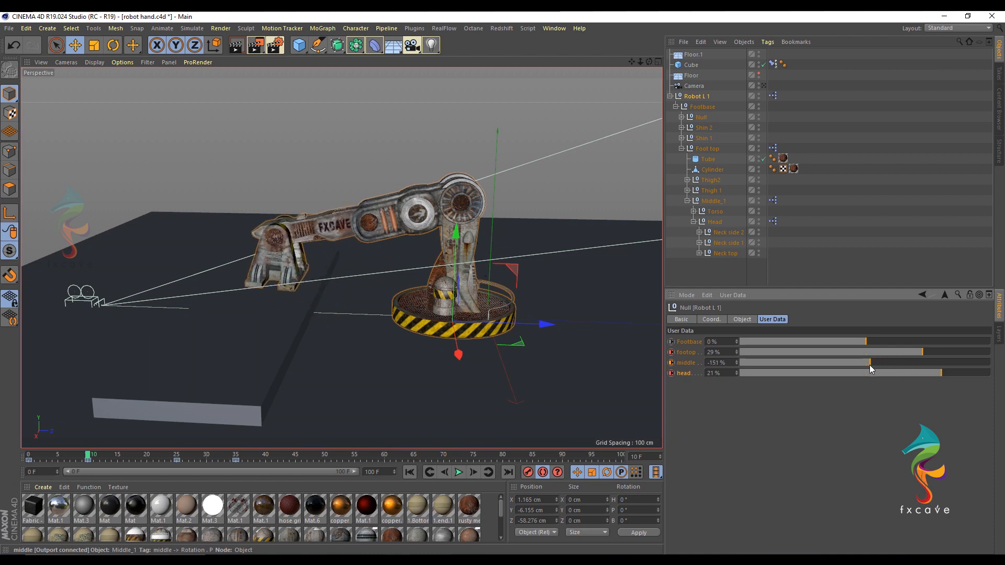
{"action": "left_click_drag", "start_coordinate": [949, 373], "coordinate": [937, 376]}
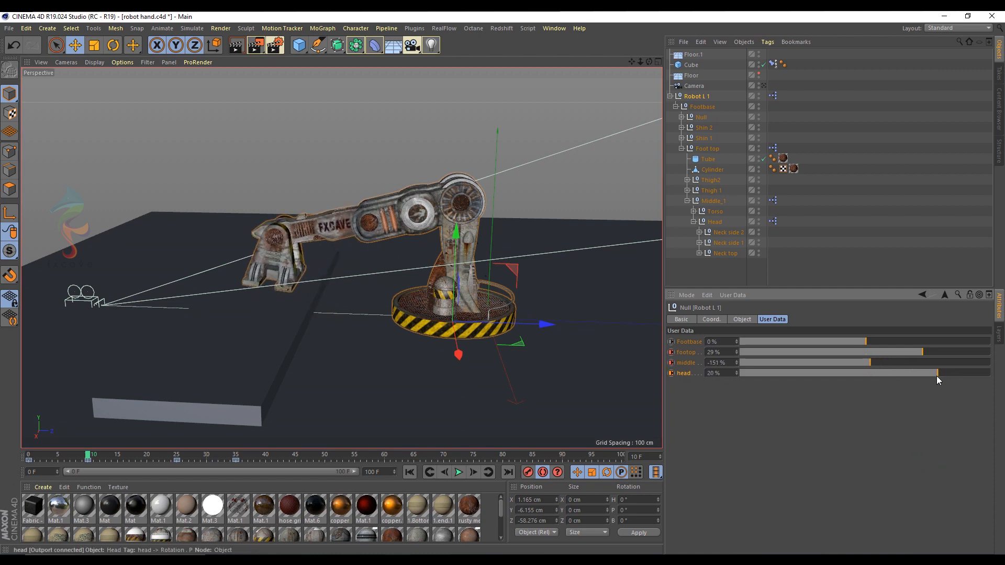
{"action": "mouse_move", "coordinate": [873, 359]}
{"action": "left_mouse_down"}
{"action": "mouse_move", "coordinate": [920, 351]}
{"action": "mouse_move", "coordinate": [913, 365]}
{"action": "mouse_move", "coordinate": [893, 365]}
{"action": "mouse_move", "coordinate": [950, 370]}
{"action": "mouse_move", "coordinate": [925, 376]}
{"action": "mouse_move", "coordinate": [918, 352]}
{"action": "mouse_move", "coordinate": [927, 381]}
{"action": "left_mouse_up"}
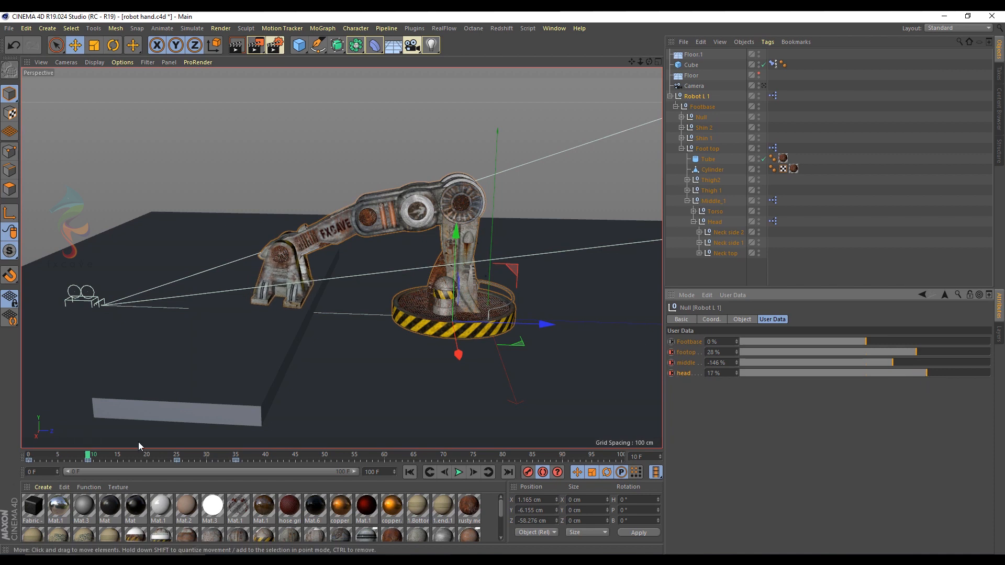
Step: At frame 10, raise the arm with footop at 13%, middle at -155% and head at 12%
{"action": "mouse_move", "coordinate": [87, 455]}
{"action": "left_mouse_down"}
{"action": "mouse_move", "coordinate": [30, 453]}
{"action": "mouse_move", "coordinate": [67, 447]}
{"action": "mouse_move", "coordinate": [128, 459]}
{"action": "mouse_move", "coordinate": [87, 459]}
{"action": "left_mouse_up"}
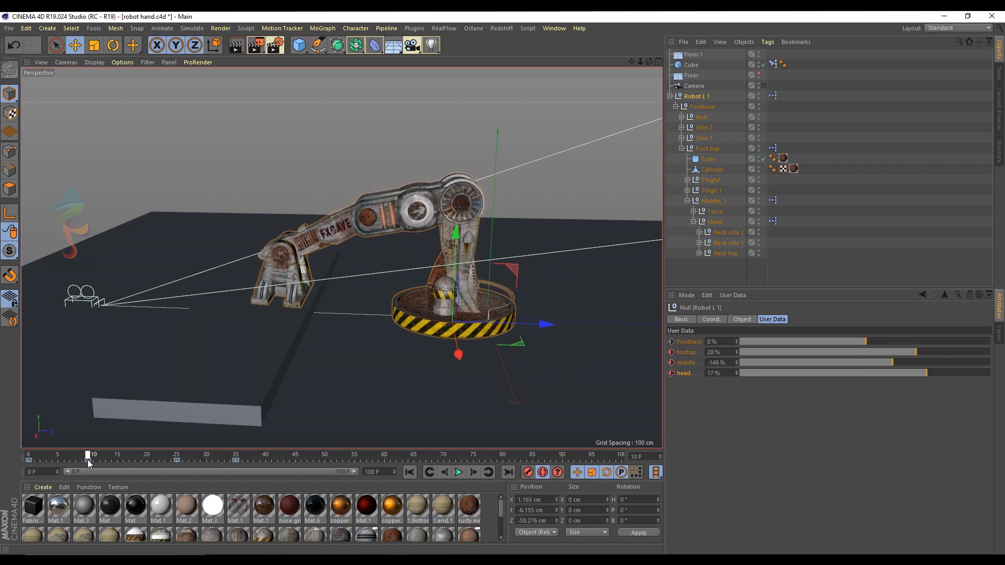
{"action": "left_click_drag", "start_coordinate": [900, 353], "coordinate": [825, 356]}
{"action": "left_click", "coordinate": [874, 352]}
{"action": "left_click_drag", "start_coordinate": [897, 365], "coordinate": [852, 363]}
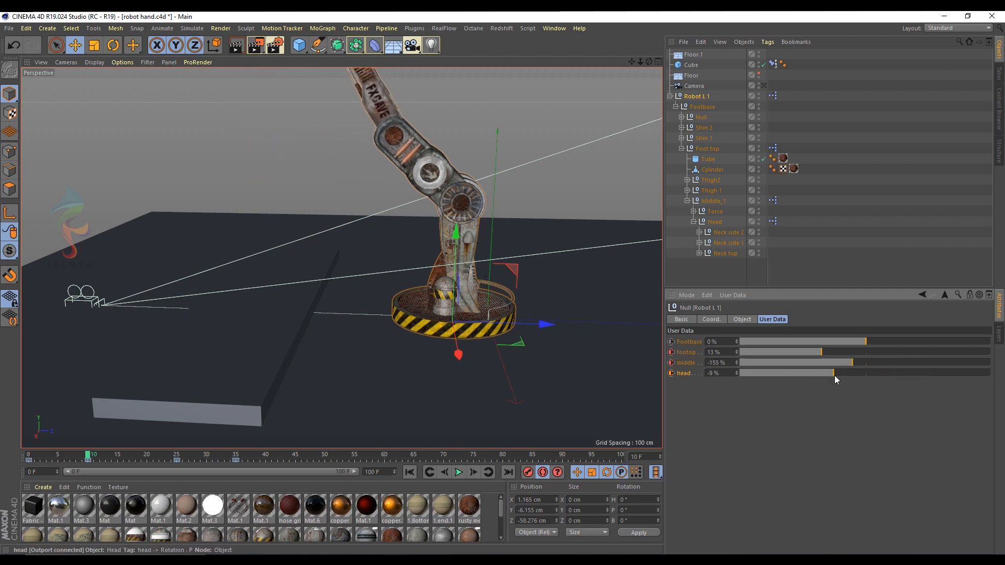
{"action": "left_click_drag", "start_coordinate": [911, 373], "coordinate": [908, 373]}
{"action": "scroll", "coordinate": [528, 341], "scroll_direction": "down", "scroll_amount": 2}
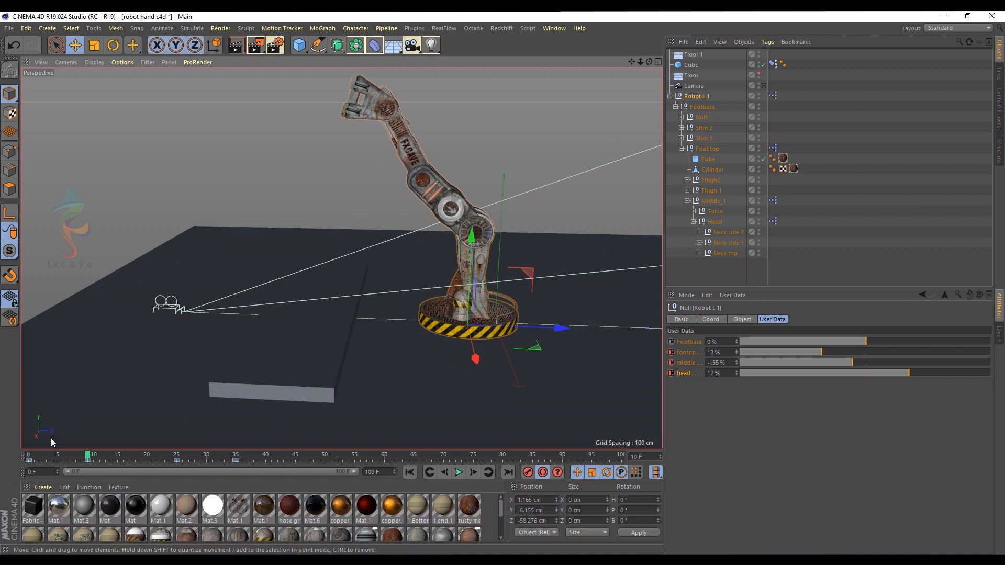
Step: Adjust the arm's pose at frame 25, and set middle to -143% and head to 15% at frame 35
{"action": "left_click_drag", "start_coordinate": [89, 451], "coordinate": [179, 460]}
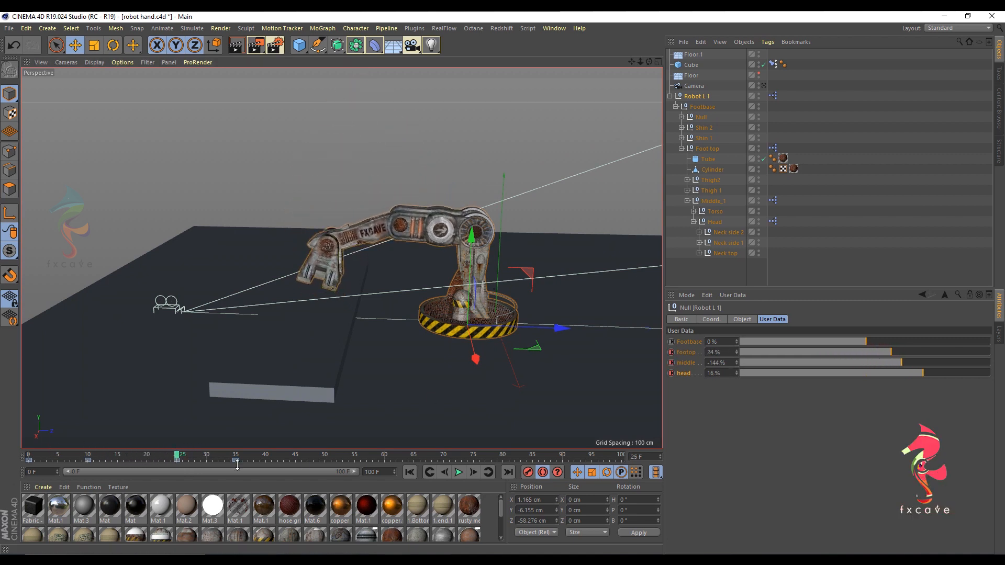
{"action": "left_click_drag", "start_coordinate": [893, 363], "coordinate": [866, 374]}
{"action": "left_click_drag", "start_coordinate": [186, 449], "coordinate": [264, 462]}
{"action": "left_click_drag", "start_coordinate": [876, 372], "coordinate": [915, 372]}
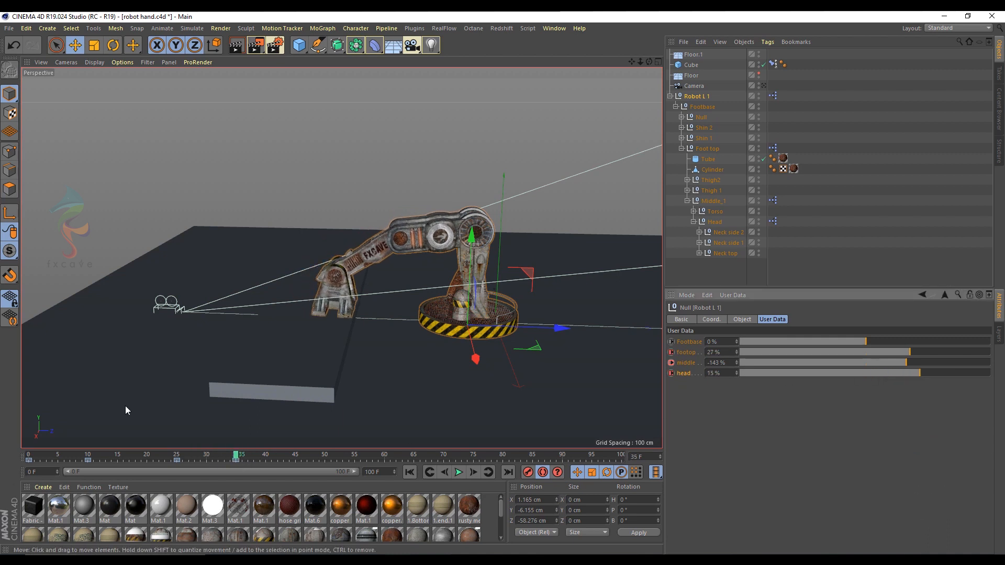
Step: At frame 10, move Robot L 1 toward the slab to about Z -105 cm and set middle to -144%
{"action": "left_click", "coordinate": [88, 455]}
{"action": "left_click_drag", "start_coordinate": [535, 333], "coordinate": [513, 331]}
{"action": "mouse_move", "coordinate": [90, 459]}
{"action": "left_mouse_down"}
{"action": "mouse_move", "coordinate": [234, 455]}
{"action": "mouse_move", "coordinate": [10, 460]}
{"action": "mouse_move", "coordinate": [89, 461]}
{"action": "left_mouse_up"}
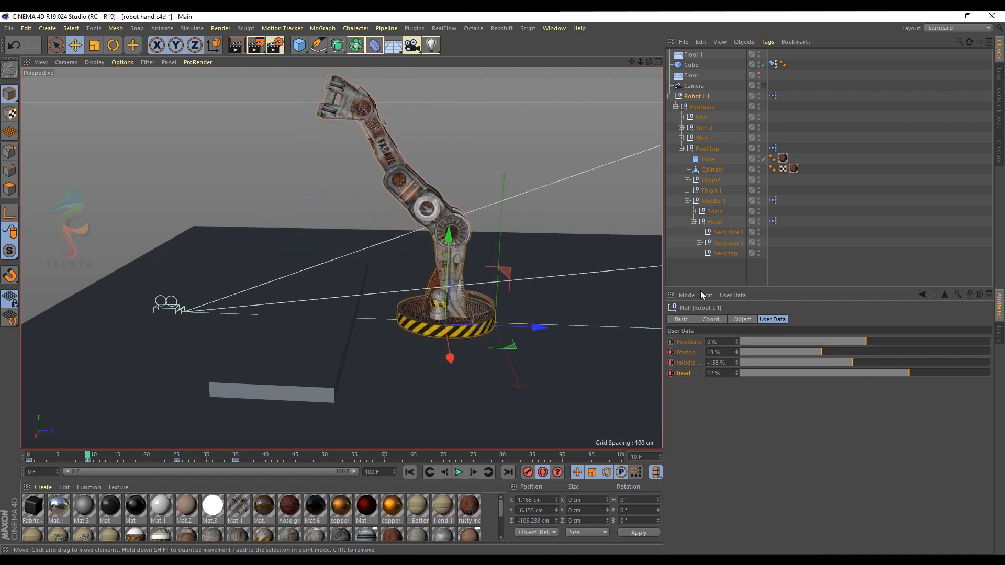
{"action": "left_click_drag", "start_coordinate": [853, 363], "coordinate": [898, 365]}
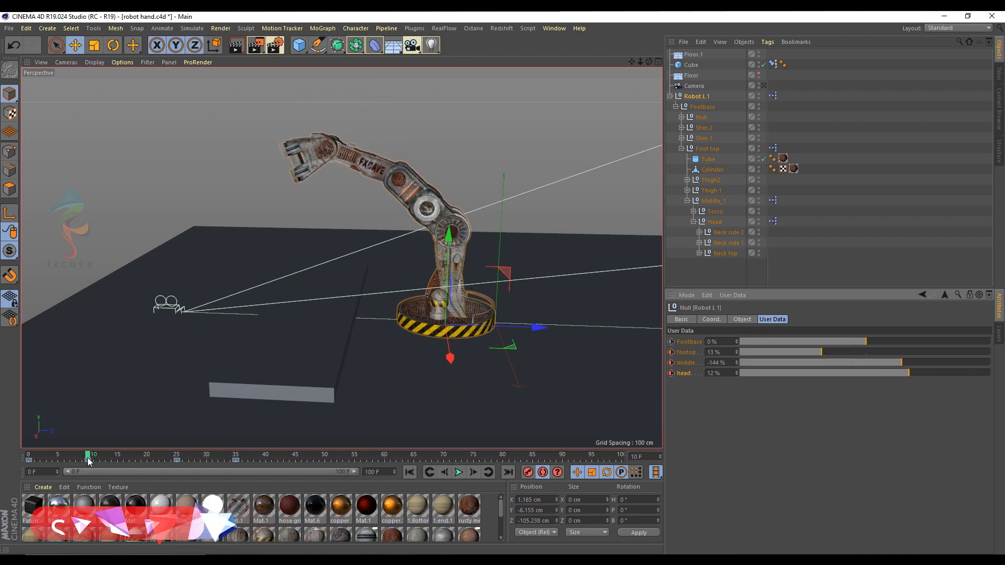
{"action": "left_click", "coordinate": [57, 457]}
{"action": "left_click_drag", "start_coordinate": [47, 459], "coordinate": [243, 463]}
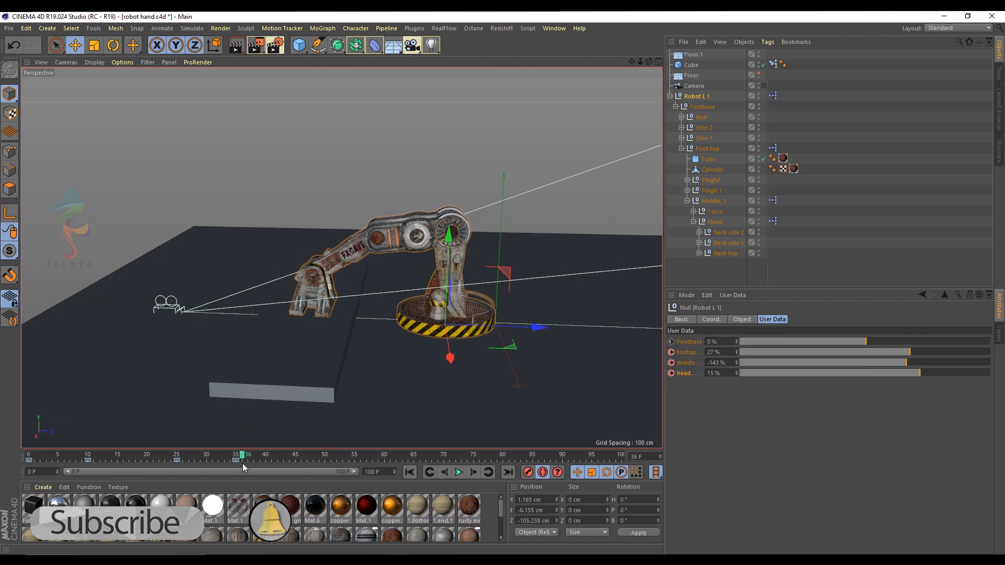
Step: Check the Cube's constraint tag and keyframe Robot L 1's Footbase slider at 0% on frame 35
{"action": "left_click", "coordinate": [788, 73]}
{"action": "left_click", "coordinate": [772, 65]}
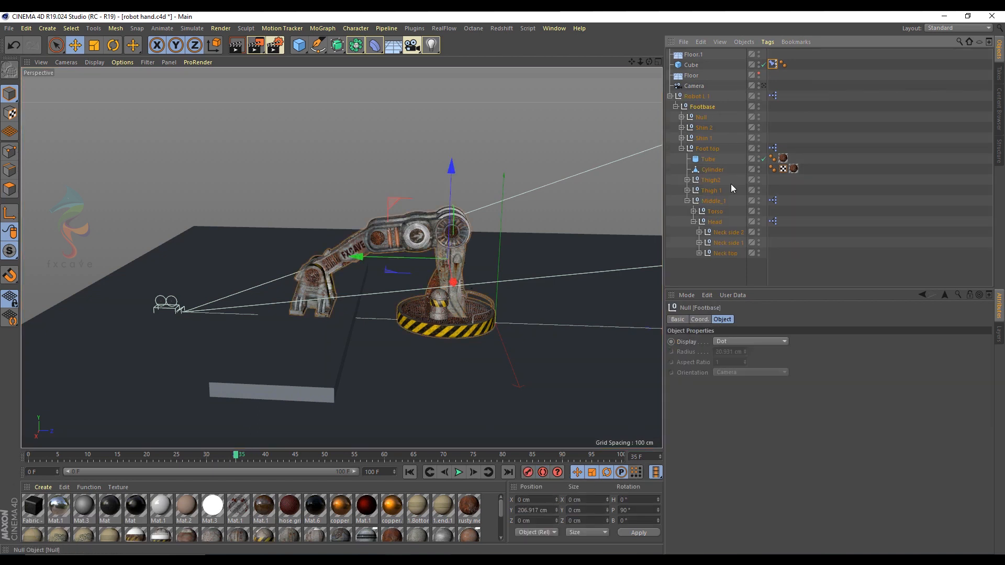
{"action": "left_click", "coordinate": [693, 96]}
{"action": "left_click", "coordinate": [772, 319]}
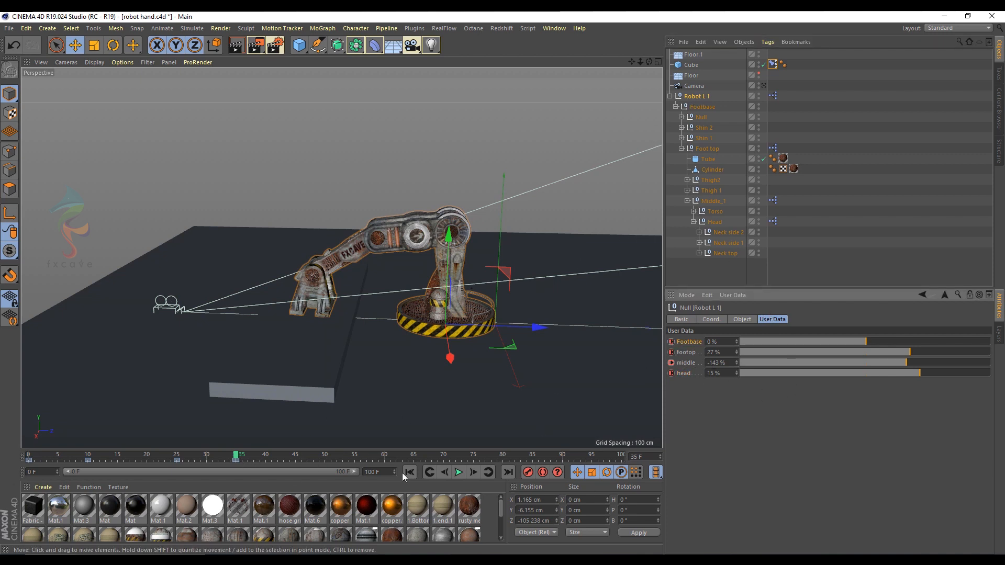
Step: Pose the arm at frame 50 with footop 20%, middle -141% and head 20%, keeping Footbase at 0%
{"action": "left_click_drag", "start_coordinate": [237, 457], "coordinate": [256, 455]}
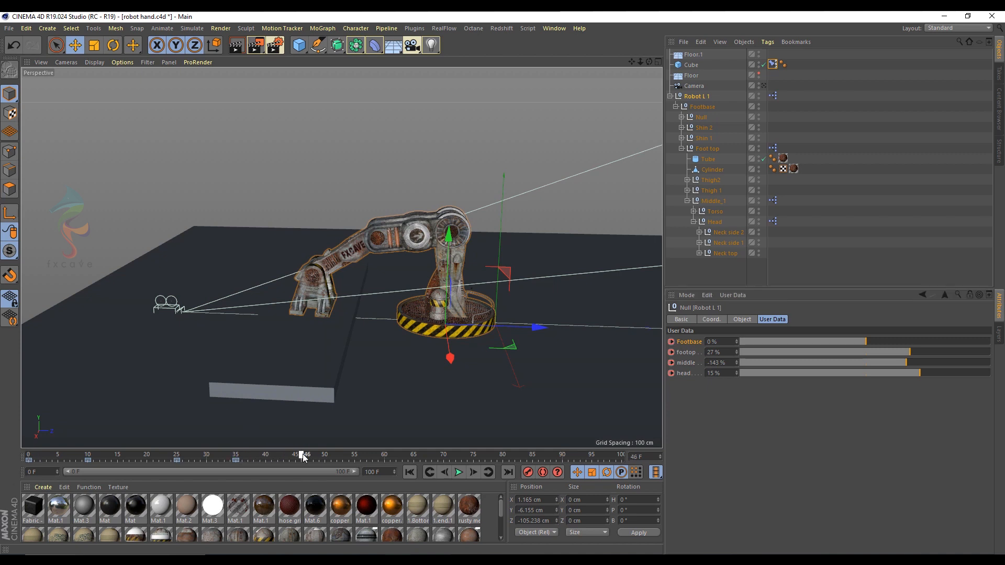
{"action": "mouse_move", "coordinate": [887, 341]}
{"action": "left_mouse_down"}
{"action": "mouse_move", "coordinate": [923, 343]}
{"action": "mouse_move", "coordinate": [869, 344]}
{"action": "left_mouse_up"}
{"action": "key", "text": "ctrl+z"}
{"action": "left_click_drag", "start_coordinate": [909, 351], "coordinate": [940, 369]}
{"action": "key", "text": "ctrl+z"}
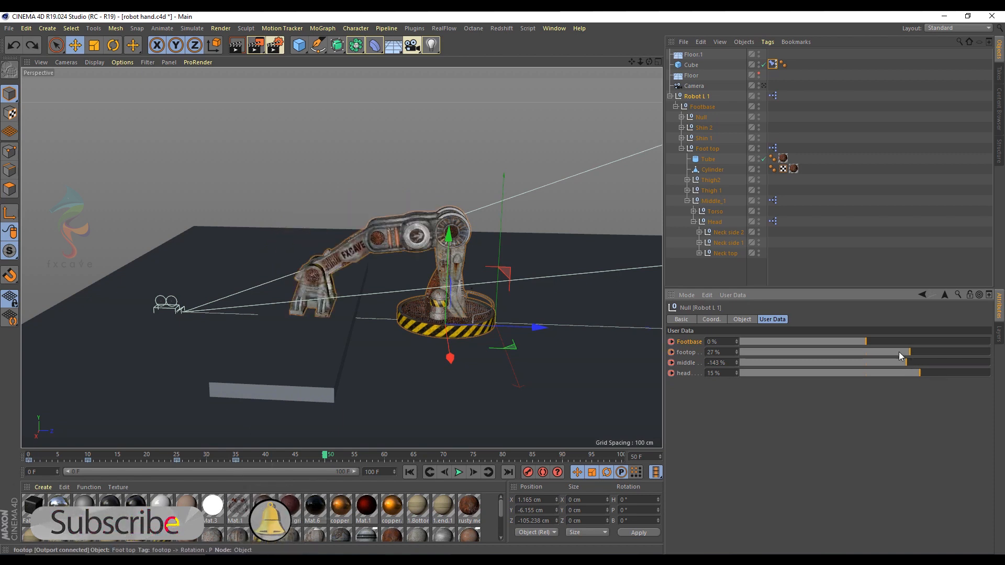
{"action": "left_click_drag", "start_coordinate": [893, 351], "coordinate": [937, 371]}
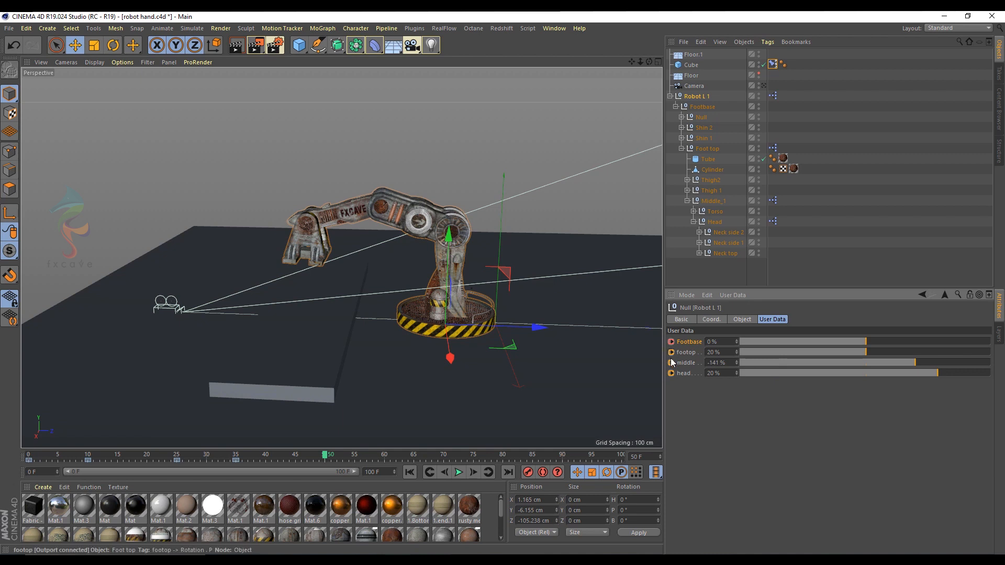
Step: Fine-tune the arm's reach at frame 35 by keyframing footop at 26%
{"action": "left_click_drag", "start_coordinate": [215, 461], "coordinate": [237, 460]}
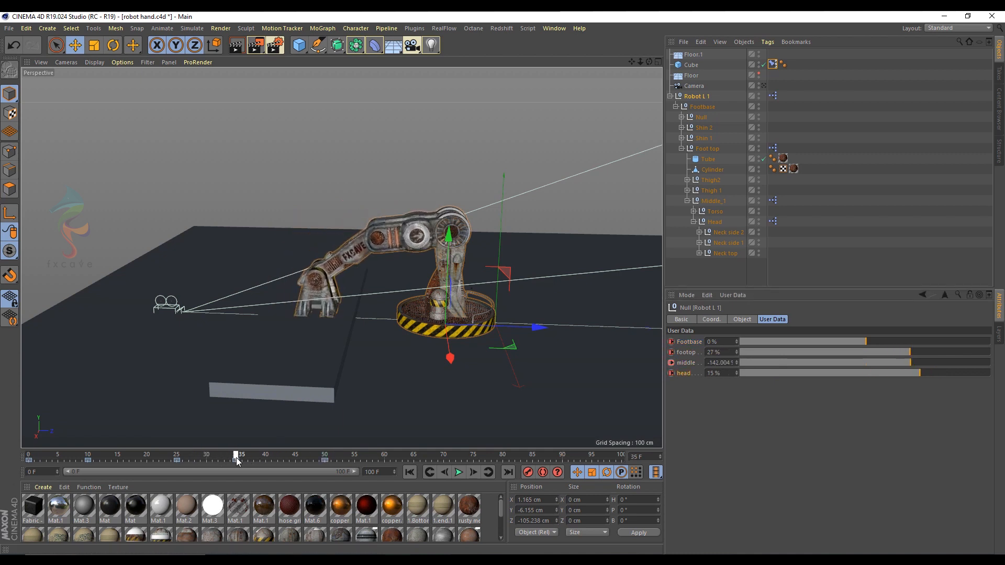
{"action": "left_click_drag", "start_coordinate": [908, 355], "coordinate": [901, 354]}
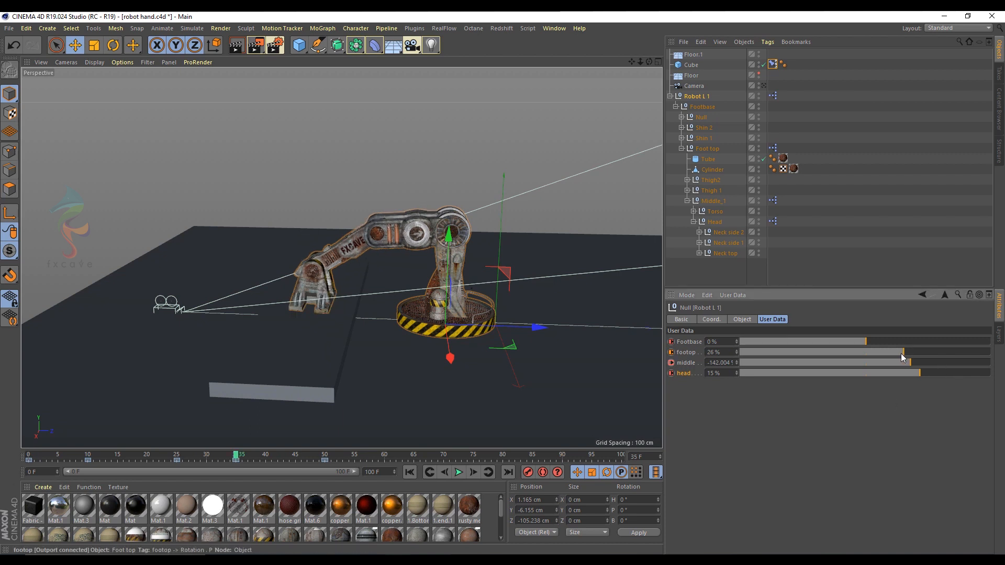
{"action": "left_click", "coordinate": [736, 349]}
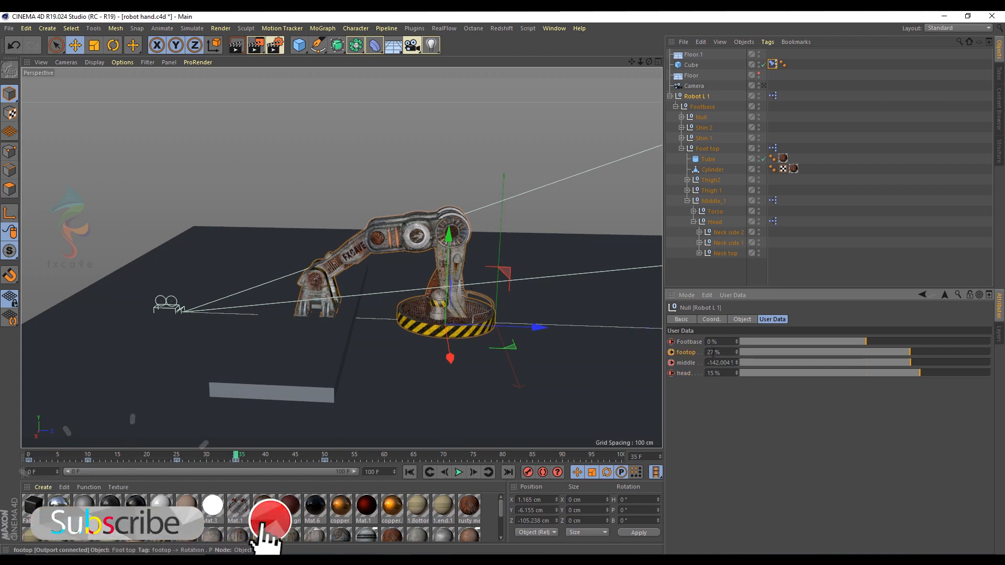
{"action": "left_click", "coordinate": [257, 456]}
{"action": "mouse_move", "coordinate": [256, 459]}
{"action": "left_mouse_down"}
{"action": "mouse_move", "coordinate": [324, 457]}
{"action": "mouse_move", "coordinate": [120, 461]}
{"action": "mouse_move", "coordinate": [322, 456]}
{"action": "mouse_move", "coordinate": [240, 468]}
{"action": "left_mouse_up"}
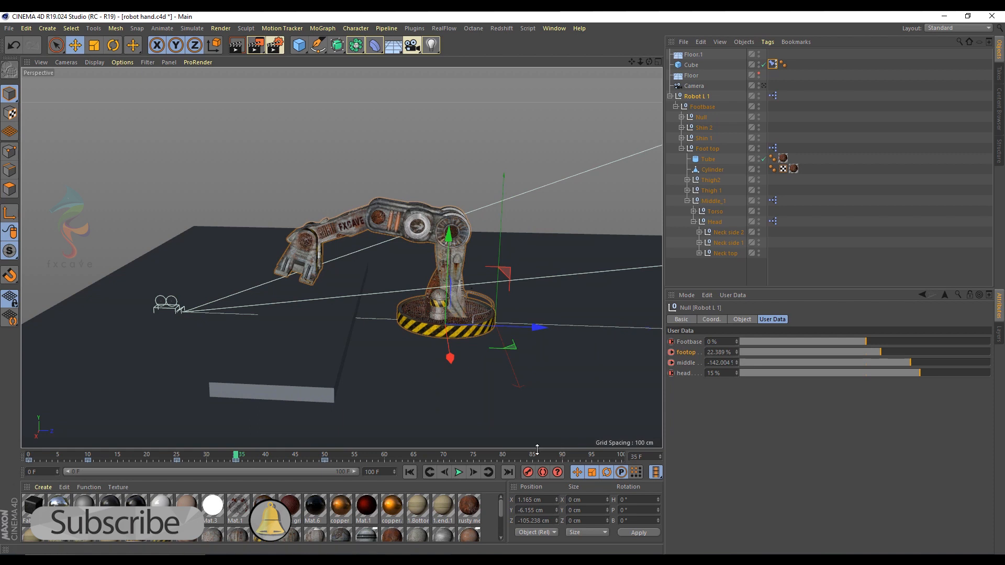
{"action": "left_click_drag", "start_coordinate": [894, 354], "coordinate": [898, 353]}
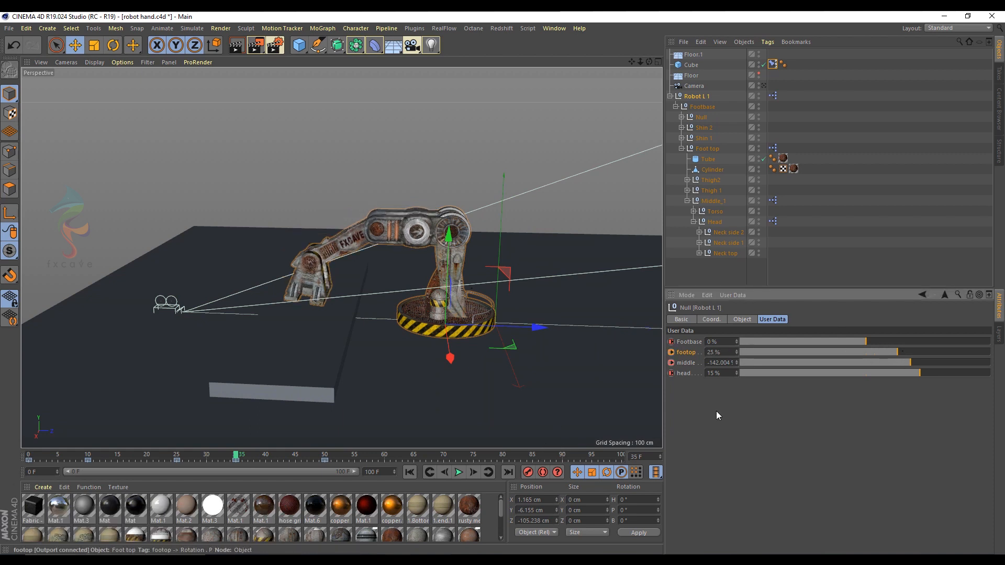
{"action": "left_click", "coordinate": [543, 472]}
{"action": "left_click", "coordinate": [904, 352]}
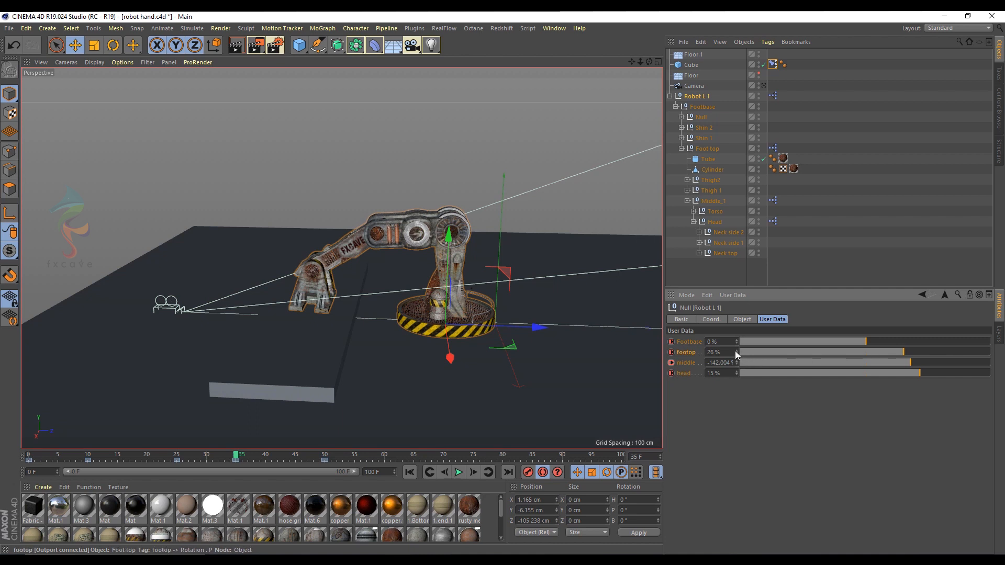
Step: At frame 65, swing the arm around with Footbase at 37%, footop at 18% and head at 23%
{"action": "left_click_drag", "start_coordinate": [238, 457], "coordinate": [324, 457]}
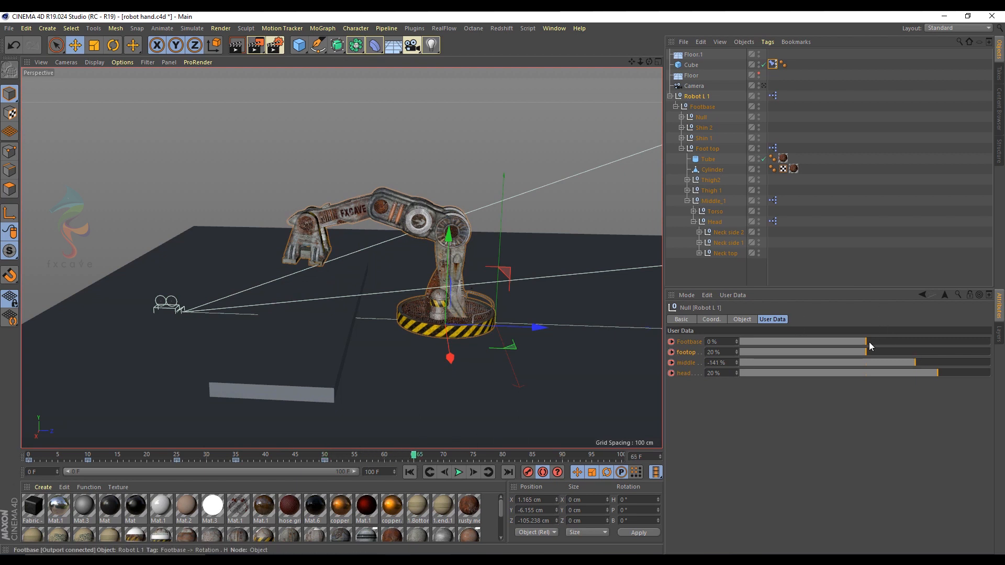
{"action": "left_click_drag", "start_coordinate": [872, 342], "coordinate": [850, 360]}
{"action": "left_click_drag", "start_coordinate": [937, 373], "coordinate": [950, 369]}
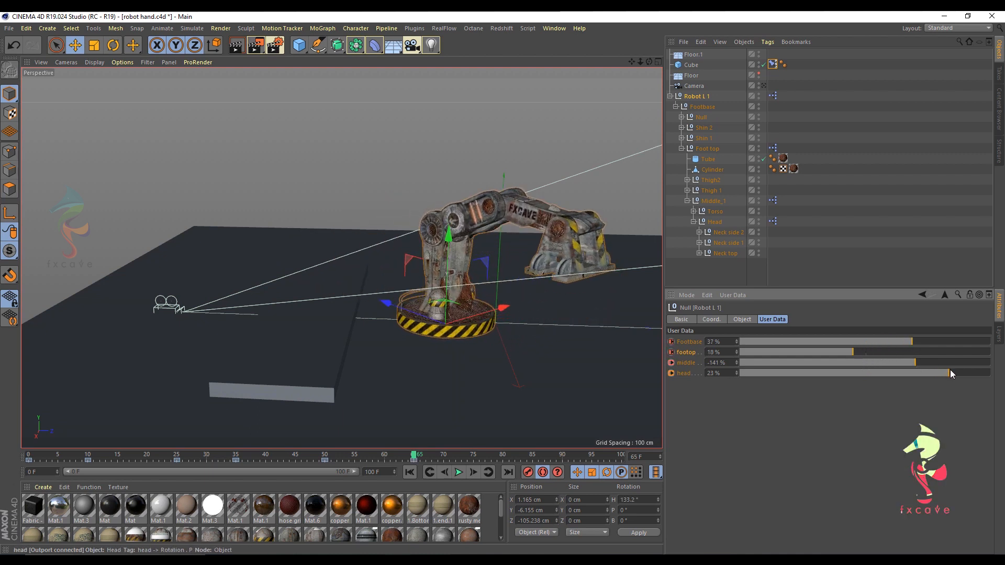
Step: Keyframe the arm's pose at frame 79 and shift those keys to frame 80
{"action": "left_click_drag", "start_coordinate": [420, 459], "coordinate": [497, 460]}
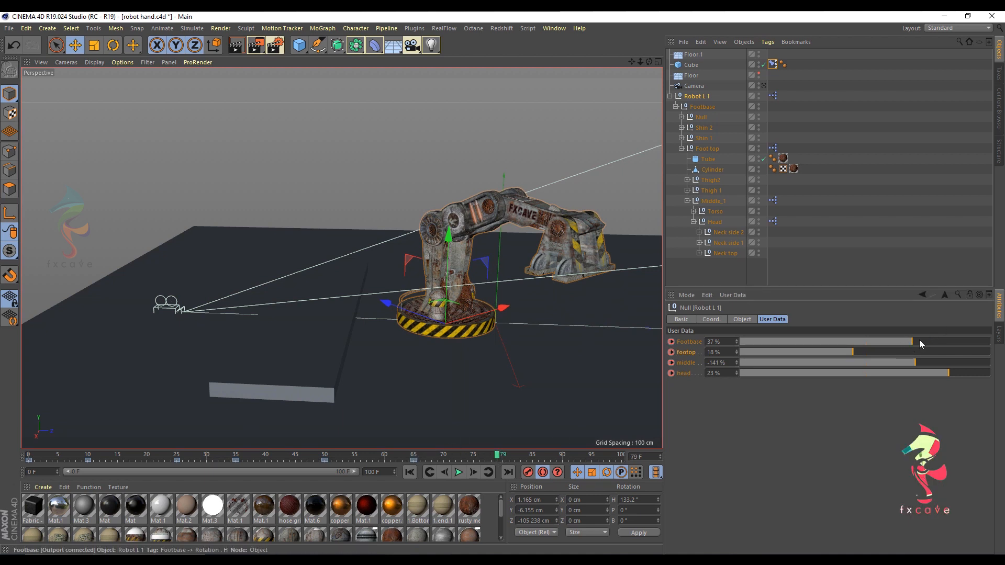
{"action": "left_click_drag", "start_coordinate": [207, 459], "coordinate": [237, 459]}
{"action": "left_click", "coordinate": [462, 460]}
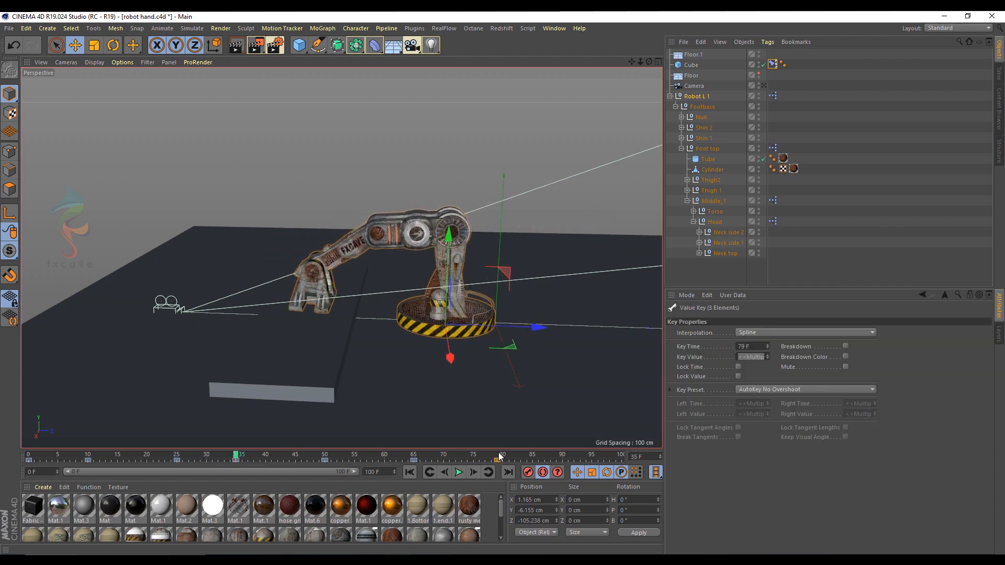
{"action": "left_click_drag", "start_coordinate": [237, 453], "coordinate": [503, 449]}
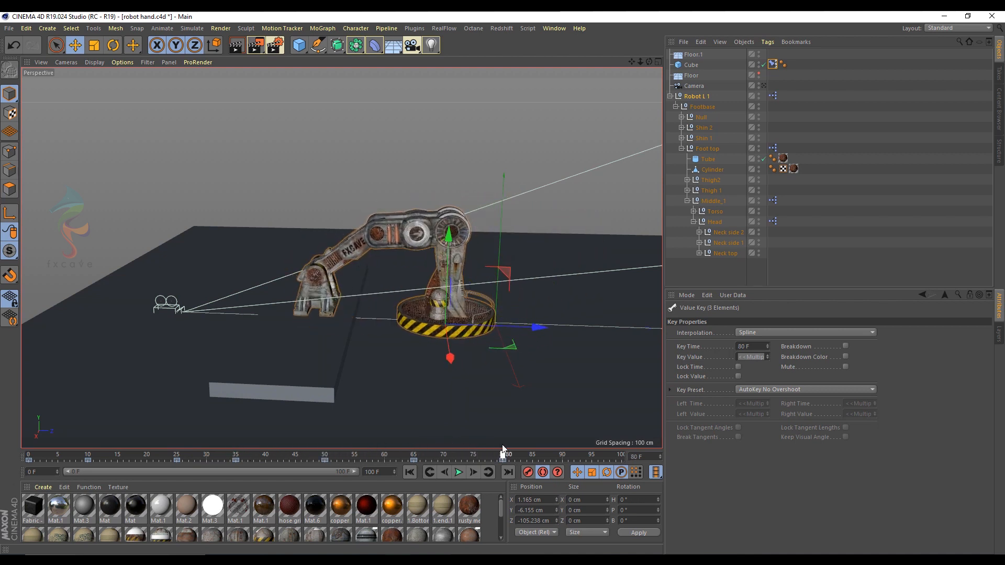
Step: At frame 80, swing the arm with Footbase at 47% and pose it with footop 25%, middle -136% and head 11%
{"action": "left_click", "coordinate": [700, 97]}
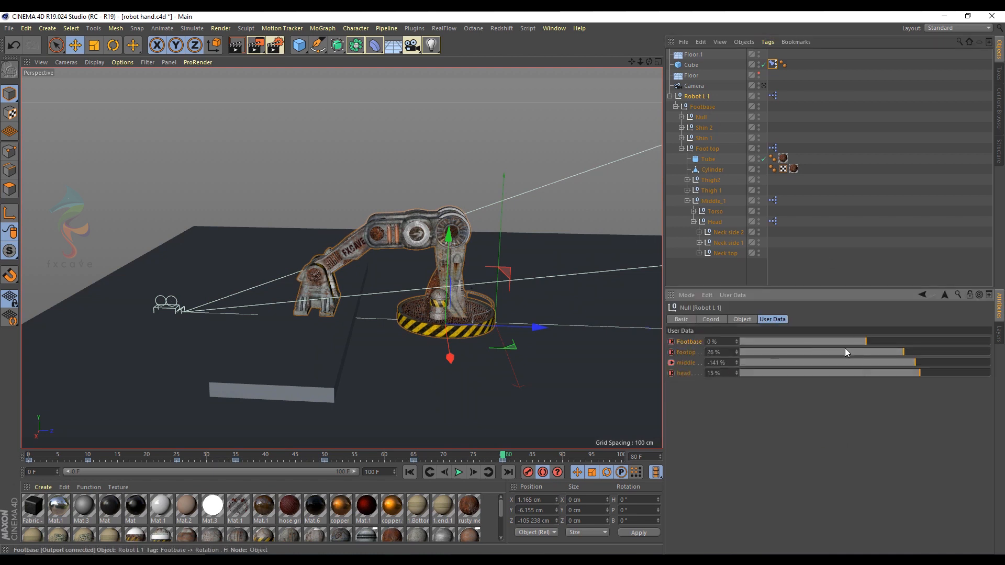
{"action": "left_click", "coordinate": [712, 320]}
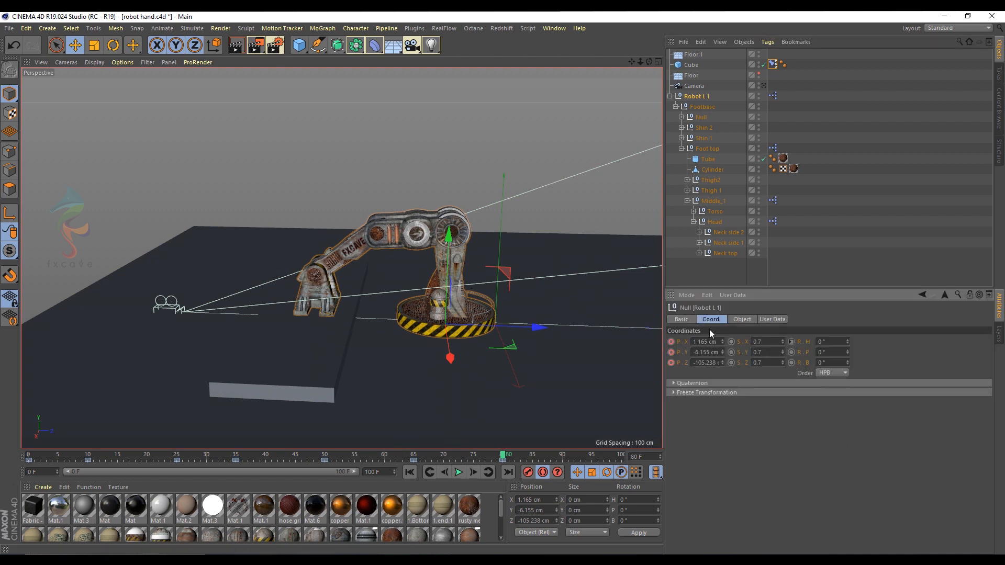
{"action": "left_click", "coordinate": [772, 319]}
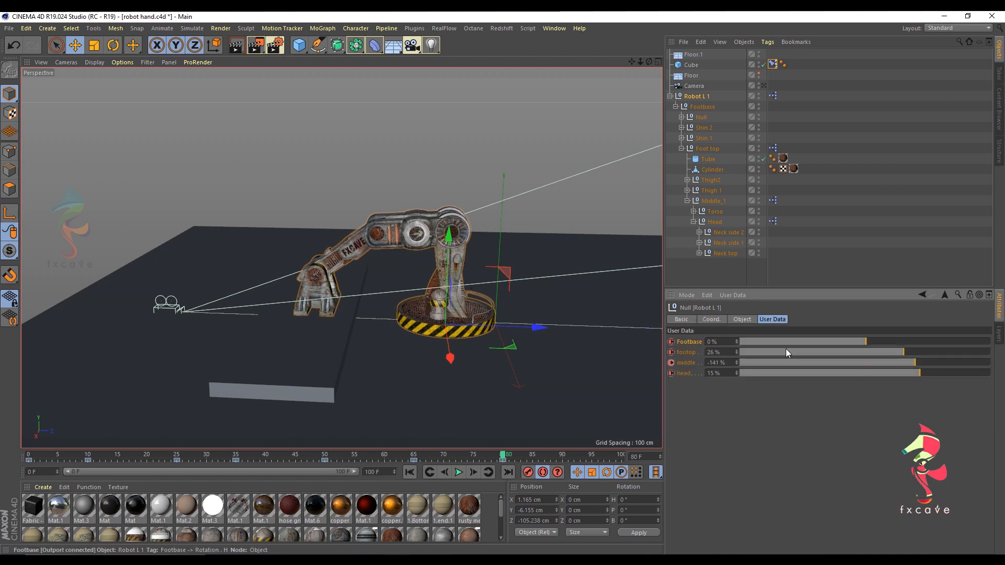
{"action": "left_click_drag", "start_coordinate": [871, 344], "coordinate": [925, 343]}
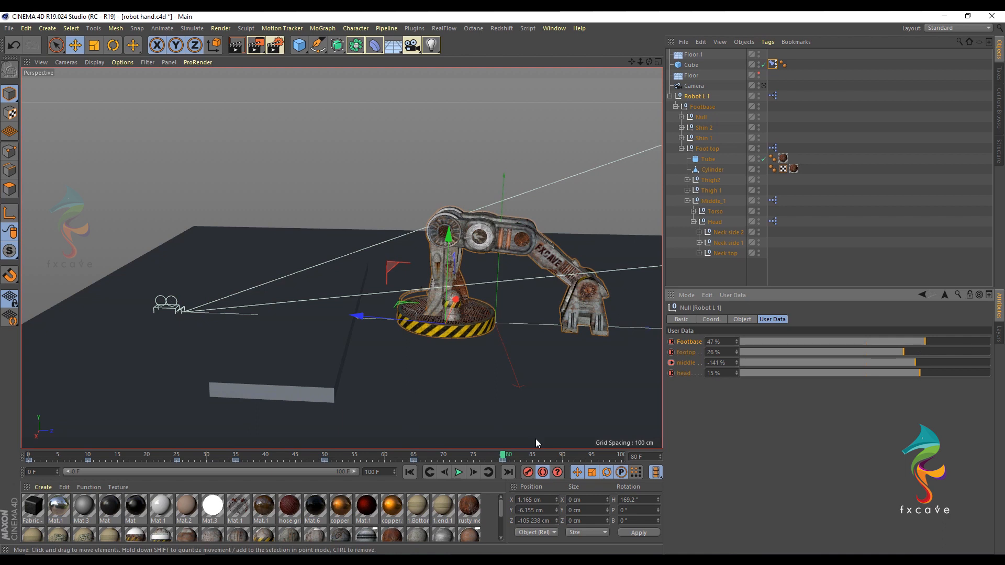
{"action": "mouse_move", "coordinate": [502, 458]}
{"action": "left_mouse_down"}
{"action": "mouse_move", "coordinate": [74, 462]}
{"action": "mouse_move", "coordinate": [512, 457]}
{"action": "mouse_move", "coordinate": [504, 458]}
{"action": "left_mouse_up"}
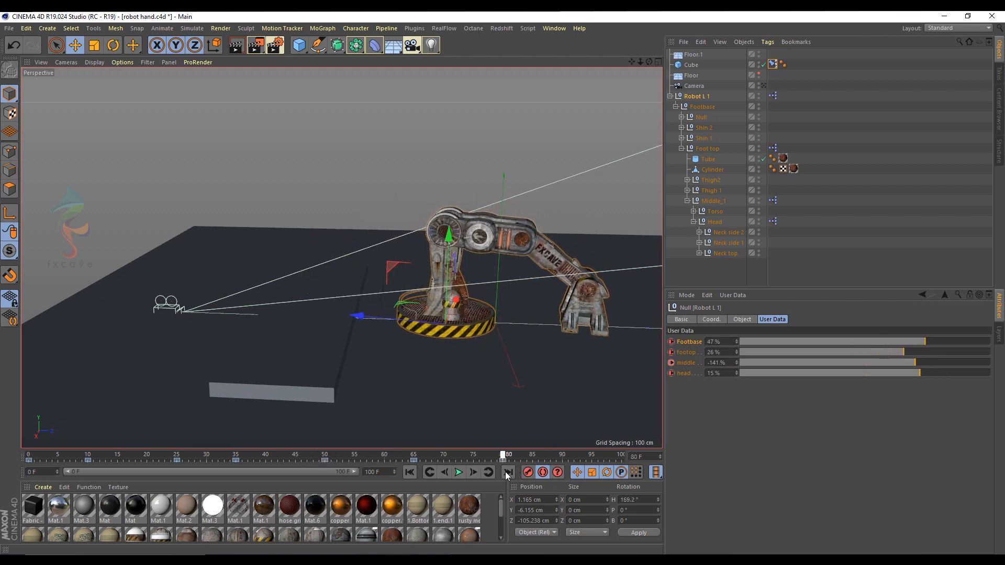
{"action": "left_click", "coordinate": [937, 363]}
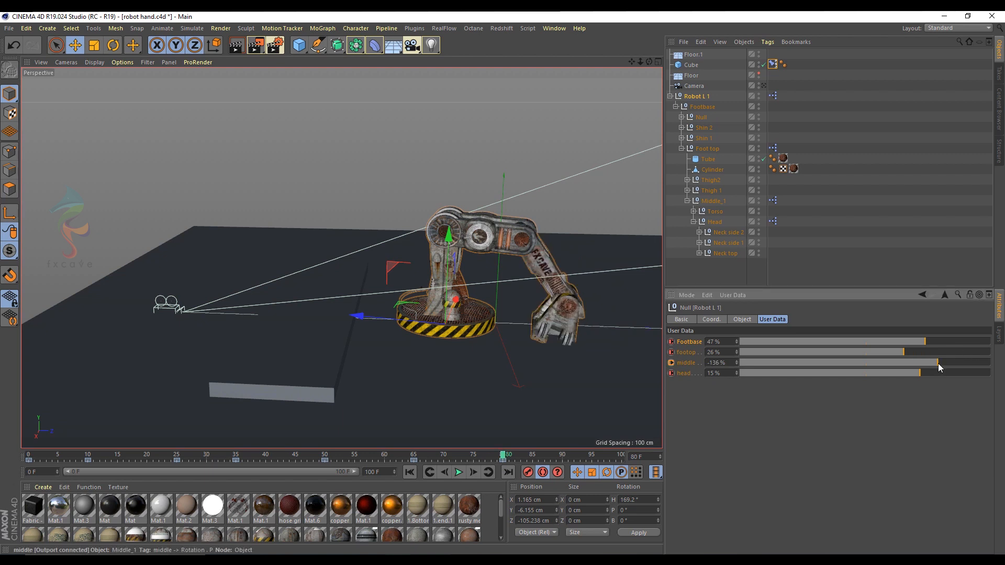
{"action": "mouse_move", "coordinate": [928, 373]}
{"action": "left_mouse_down"}
{"action": "mouse_move", "coordinate": [906, 376]}
{"action": "mouse_move", "coordinate": [910, 352]}
{"action": "mouse_move", "coordinate": [898, 356]}
{"action": "mouse_move", "coordinate": [907, 374]}
{"action": "left_mouse_up"}
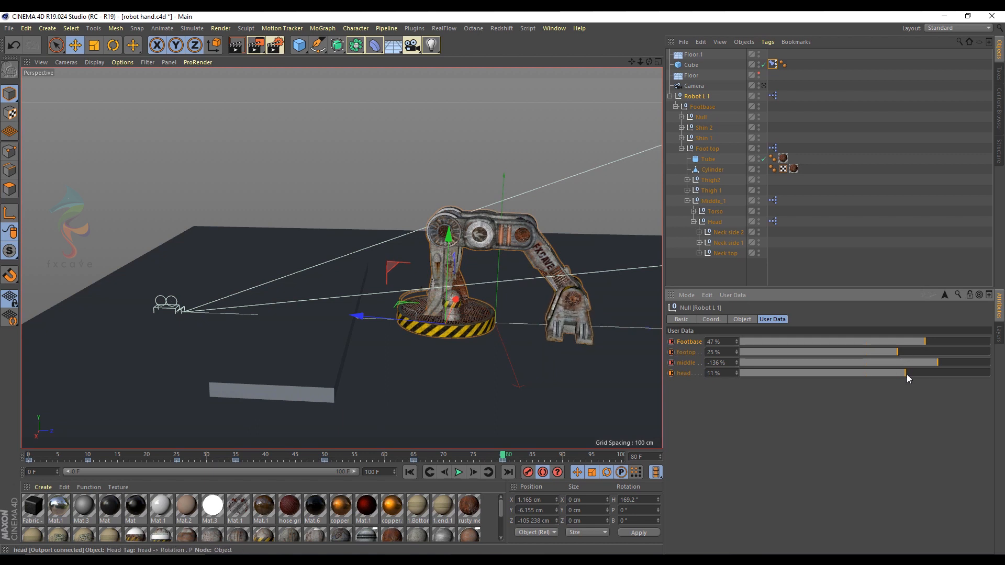
Step: Move Robot L 1 about 143 cm along its Z axis away from the slab at frame 80
{"action": "left_click", "coordinate": [711, 321]}
{"action": "left_click_drag", "start_coordinate": [379, 320], "coordinate": [442, 328]}
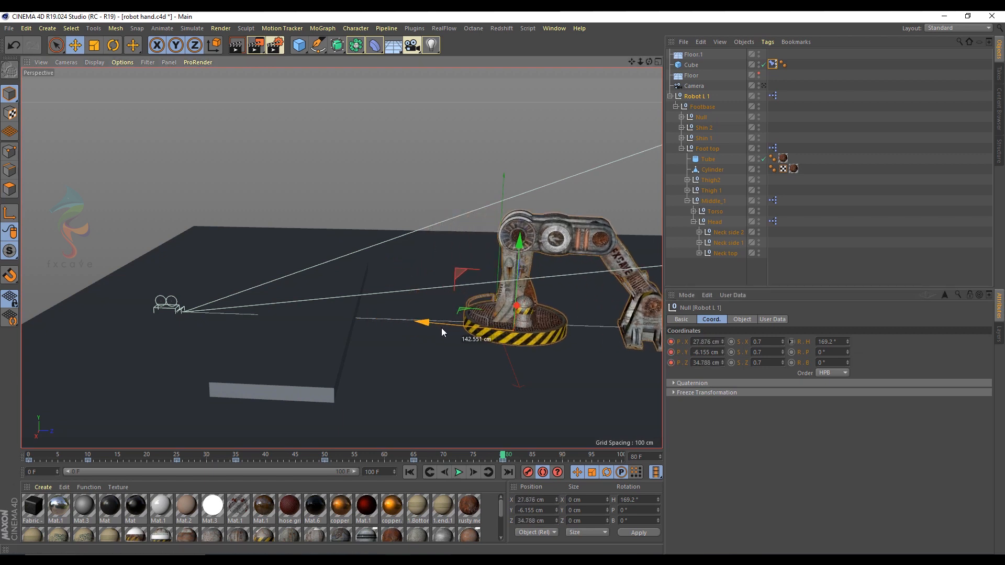
{"action": "scroll", "coordinate": [454, 284], "scroll_direction": "down", "scroll_amount": 2}
Step: Try to copy the robot's frame 10 position keys to frame 65 in the dope sheet
{"action": "left_click_drag", "start_coordinate": [500, 457], "coordinate": [239, 468]}
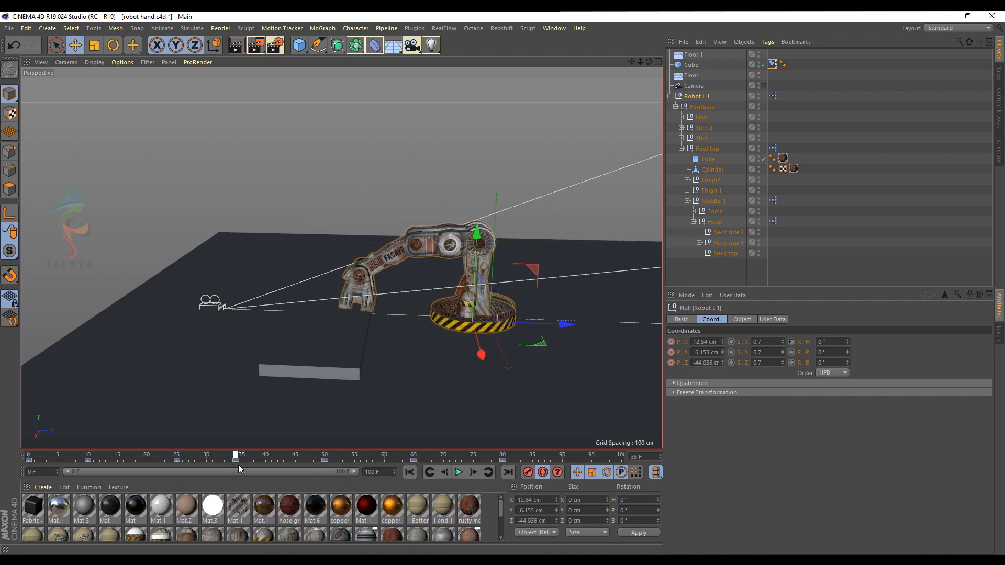
{"action": "right_click", "coordinate": [685, 351]}
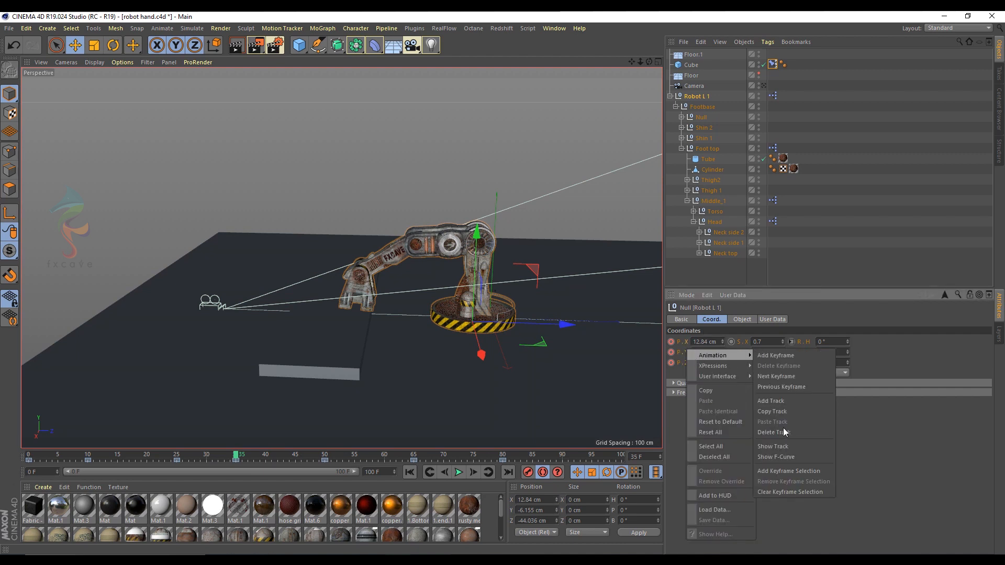
{"action": "left_click", "coordinate": [783, 446]}
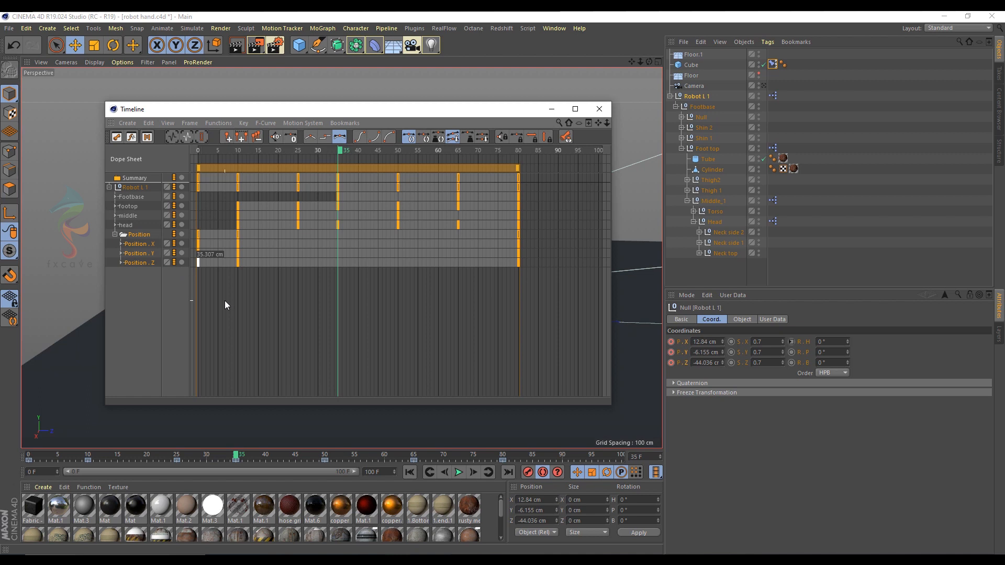
{"action": "left_click", "coordinate": [139, 253]}
{"action": "left_click_drag", "start_coordinate": [231, 283], "coordinate": [245, 241]}
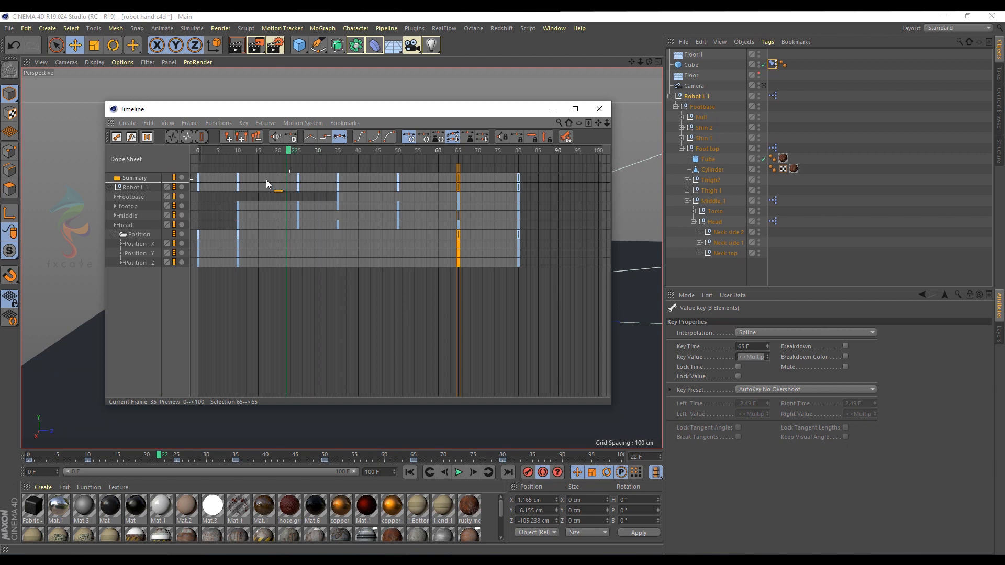
{"action": "left_click_drag", "start_coordinate": [471, 178], "coordinate": [964, 105]}
{"action": "left_click_drag", "start_coordinate": [413, 457], "coordinate": [479, 455]}
{"action": "left_click_drag", "start_coordinate": [844, 99], "coordinate": [168, 111]}
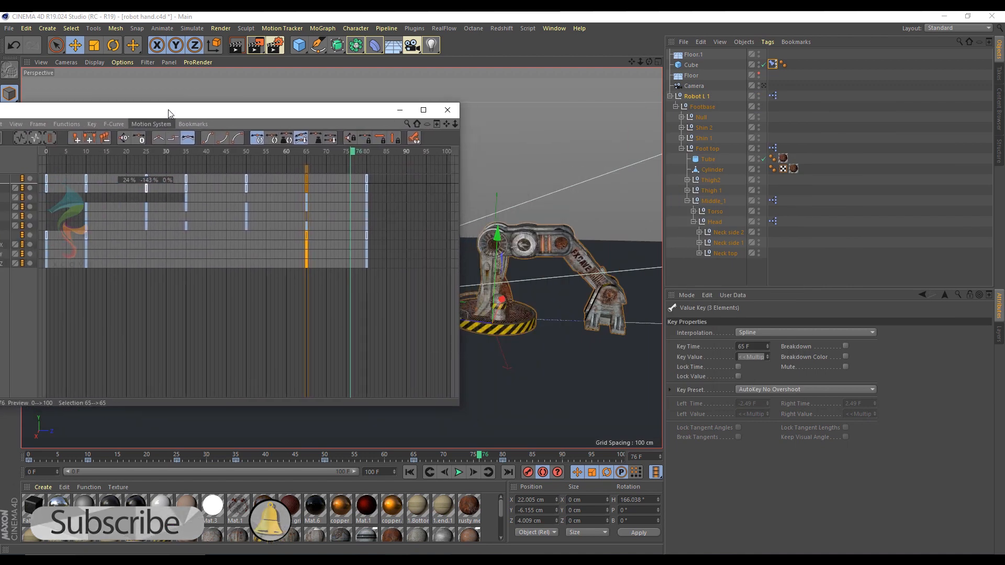
Step: Try shifting the position keys at frames 65 and 80 to frames 50 and 65, preview the motion and undo the key edits
{"action": "left_click_drag", "start_coordinate": [343, 154], "coordinate": [318, 158]}
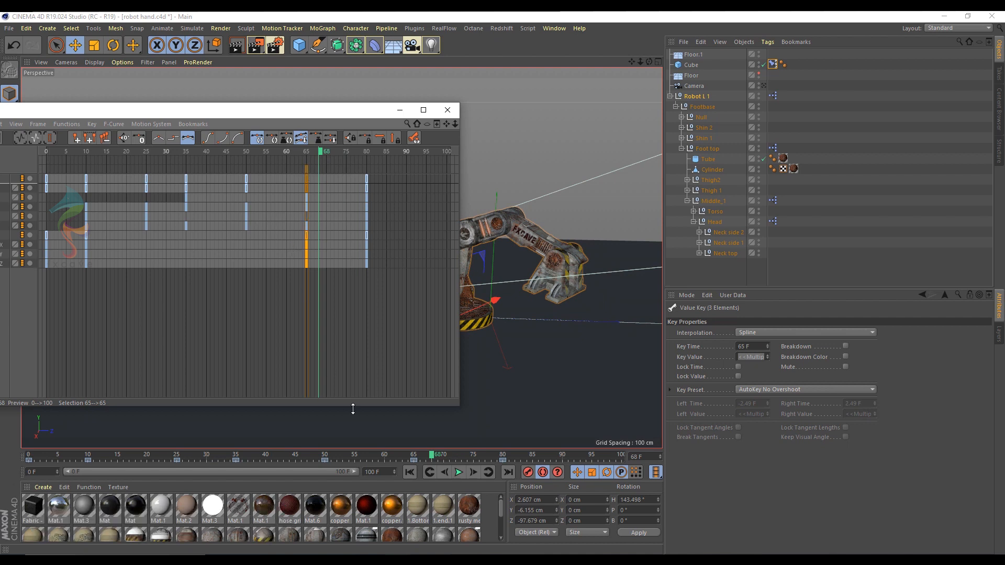
{"action": "left_click", "coordinate": [367, 234], "text": "shift"}
{"action": "left_click_drag", "start_coordinate": [343, 168], "coordinate": [283, 176]}
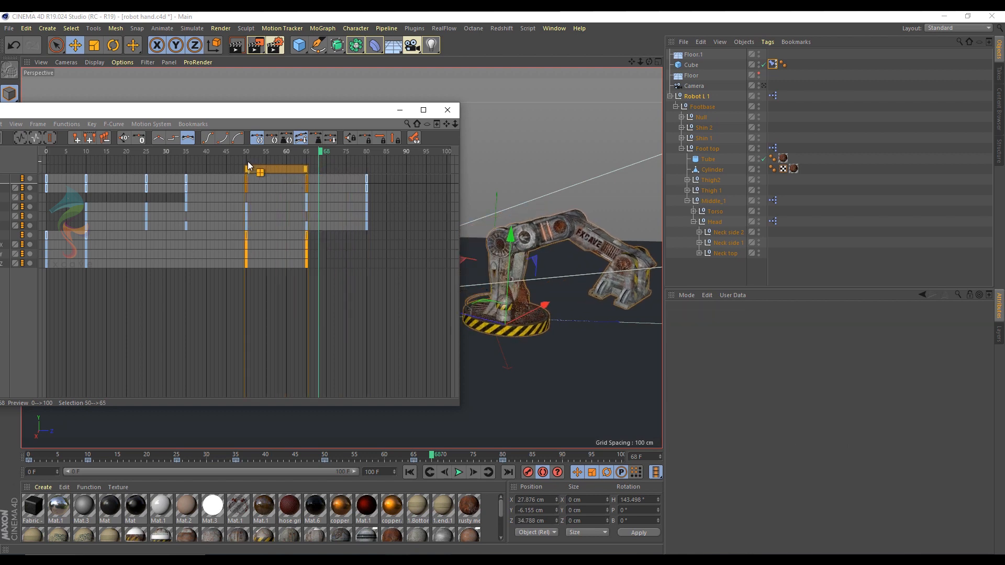
{"action": "left_click_drag", "start_coordinate": [215, 152], "coordinate": [152, 172]}
{"action": "left_click", "coordinate": [448, 110]}
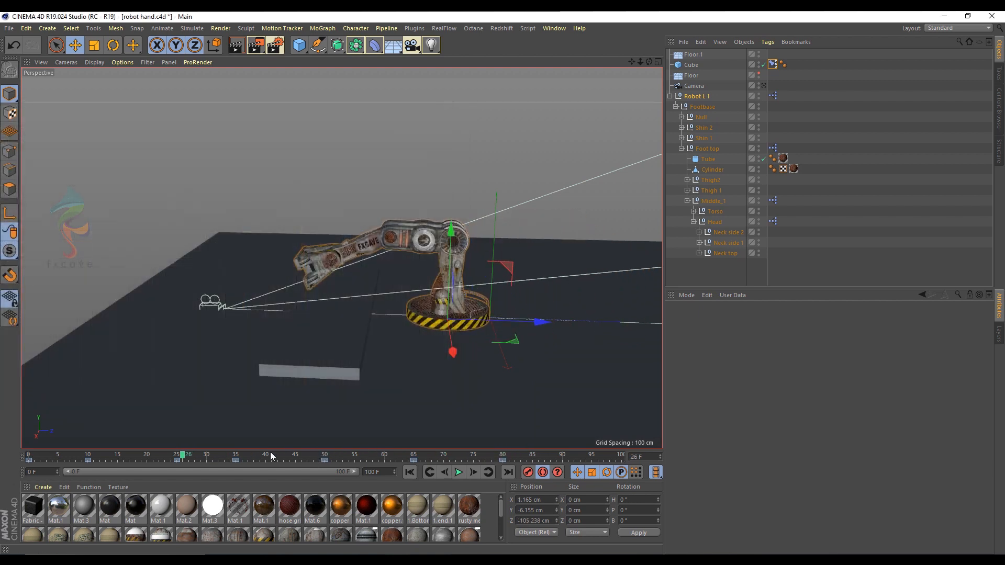
{"action": "left_click", "coordinate": [459, 473]}
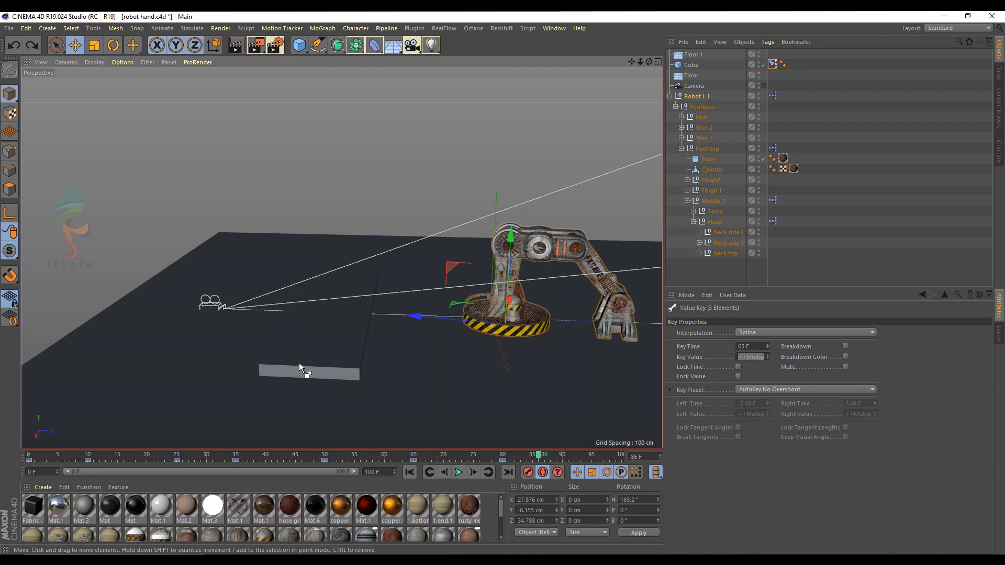
{"action": "left_click", "coordinate": [10, 50]}
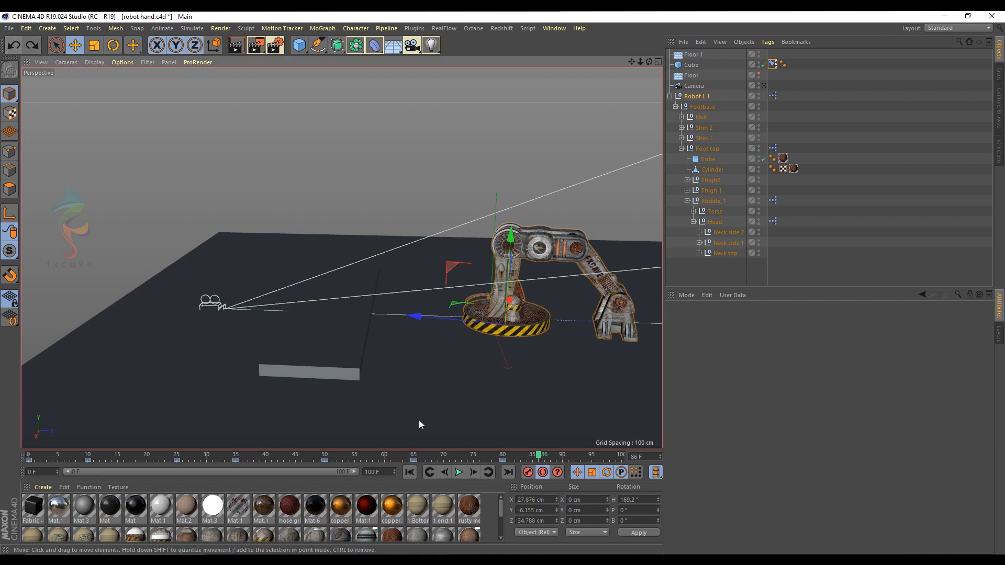
Step: Copy the robot's position keys from frame 10 to frame 65 in the dope sheet
{"action": "left_click_drag", "start_coordinate": [371, 454], "coordinate": [511, 459]}
{"action": "left_click", "coordinate": [705, 98]}
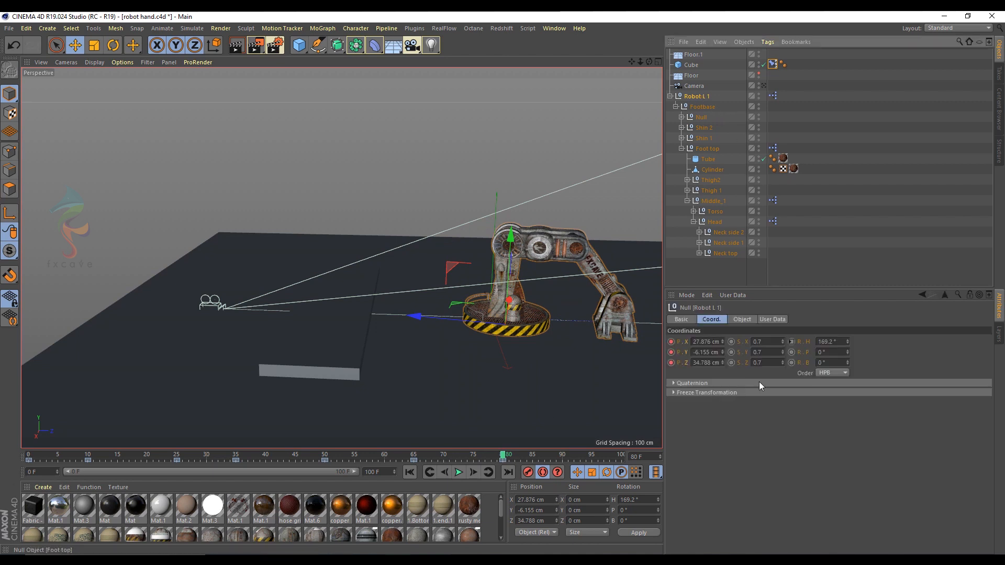
{"action": "right_click", "coordinate": [686, 354]}
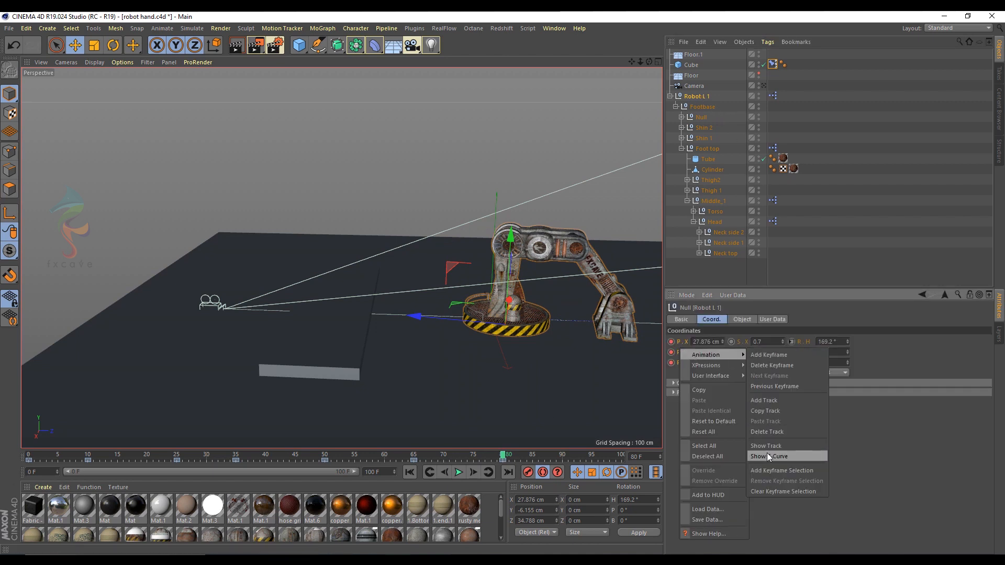
{"action": "left_click", "coordinate": [770, 440]}
{"action": "key", "text": "shift+F3"}
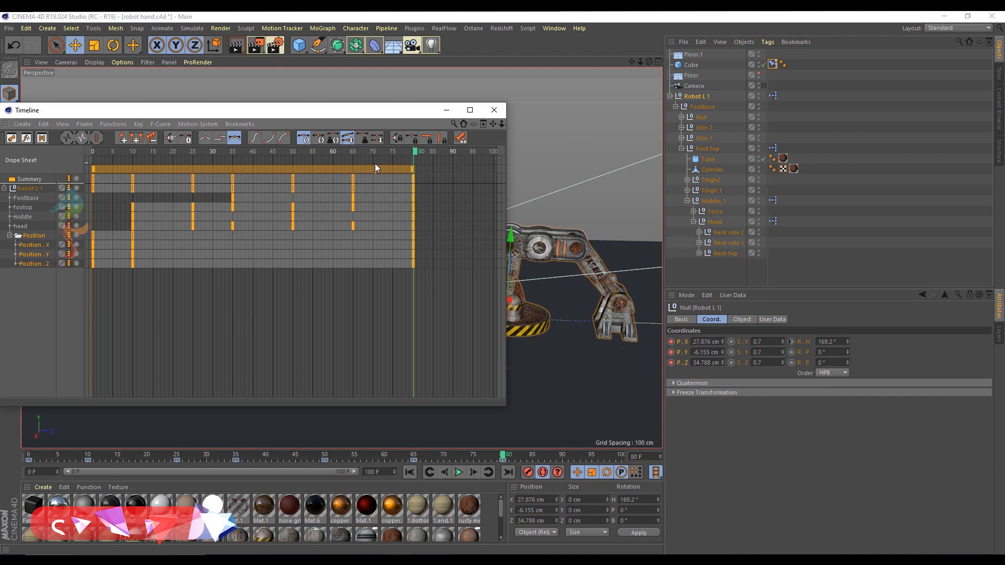
{"action": "left_click", "coordinate": [354, 147]}
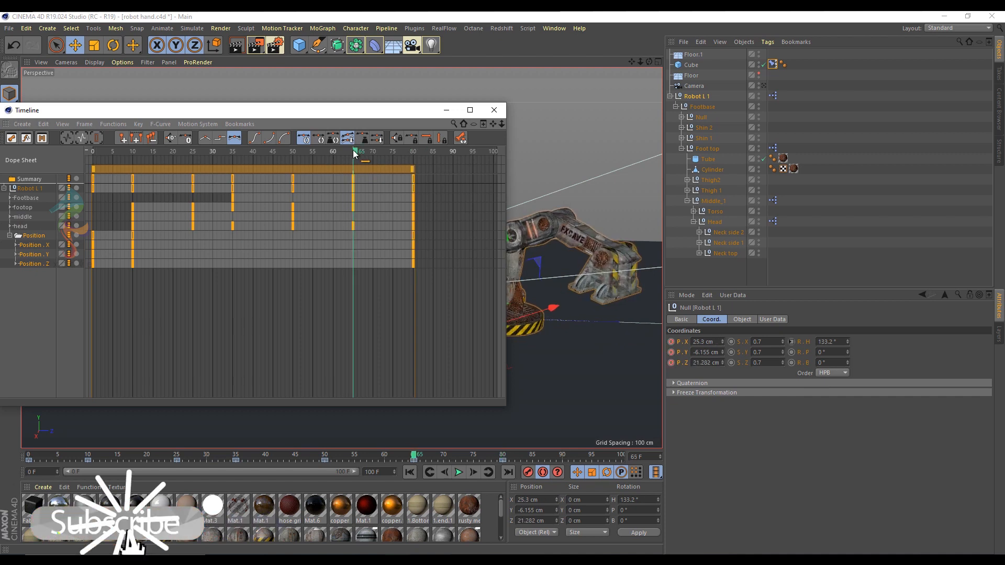
{"action": "left_click", "coordinate": [132, 236]}
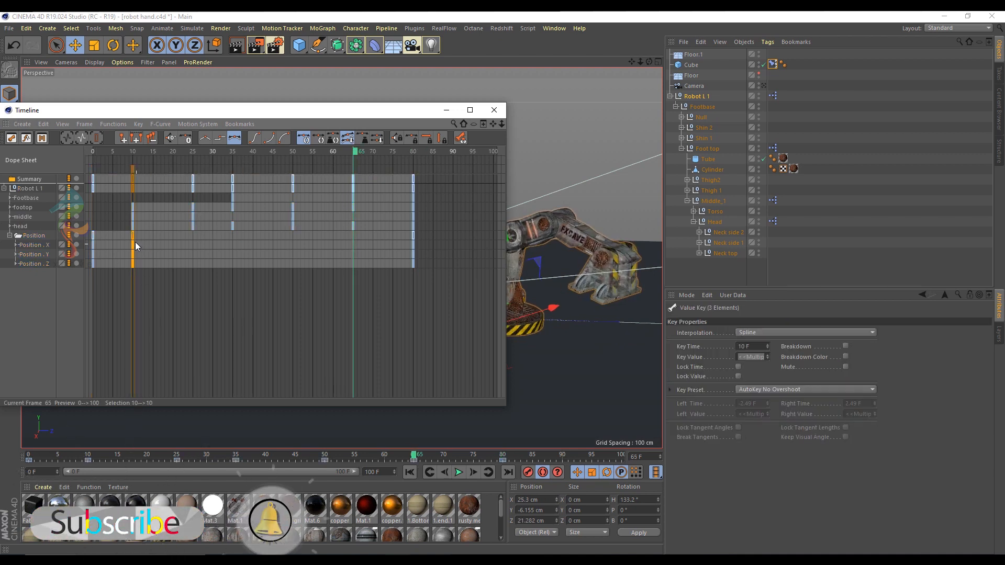
{"action": "left_click_drag", "start_coordinate": [134, 239], "coordinate": [142, 239]}
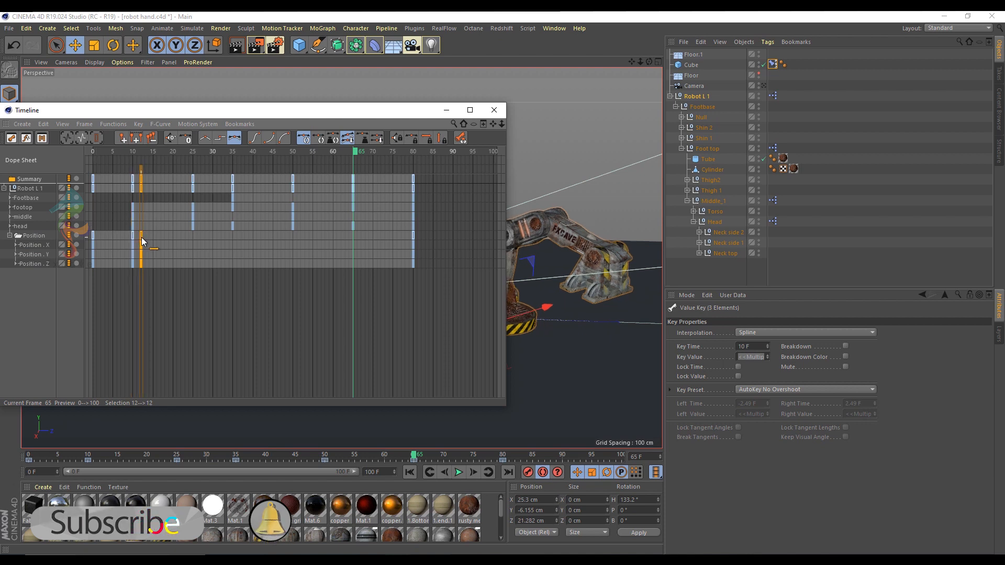
Step: Shift the position keys at frames 65 and 80 to frames 80 and 95 and close the timeline
{"action": "left_click_drag", "start_coordinate": [349, 239], "coordinate": [420, 237], "text": "ctrl"}
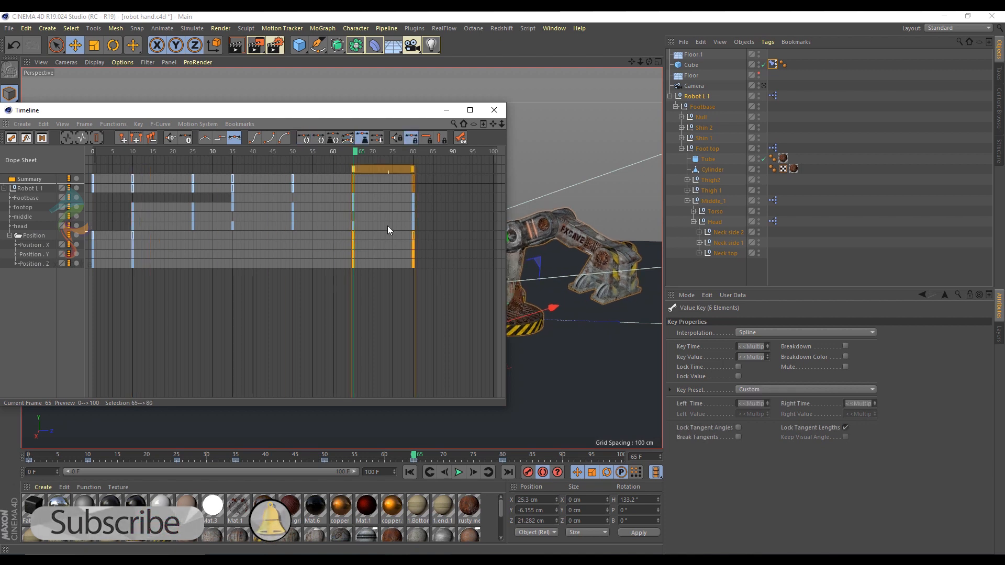
{"action": "left_click_drag", "start_coordinate": [382, 169], "coordinate": [441, 167]}
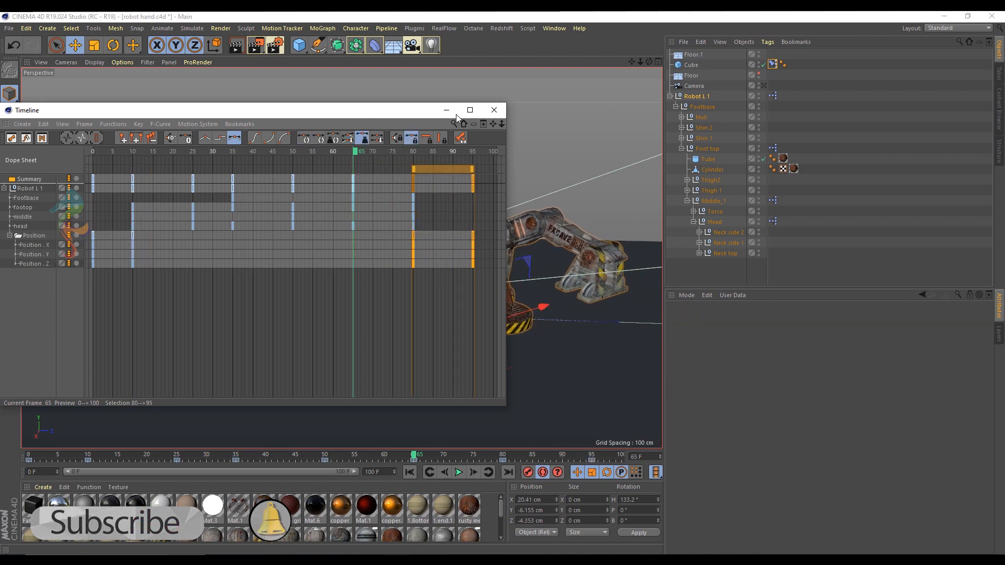
{"action": "key", "text": "shift+F3"}
Step: Extend the animation to 200 frames and slide the preview range to frames 80–162
{"action": "left_click_drag", "start_coordinate": [419, 449], "coordinate": [623, 459]}
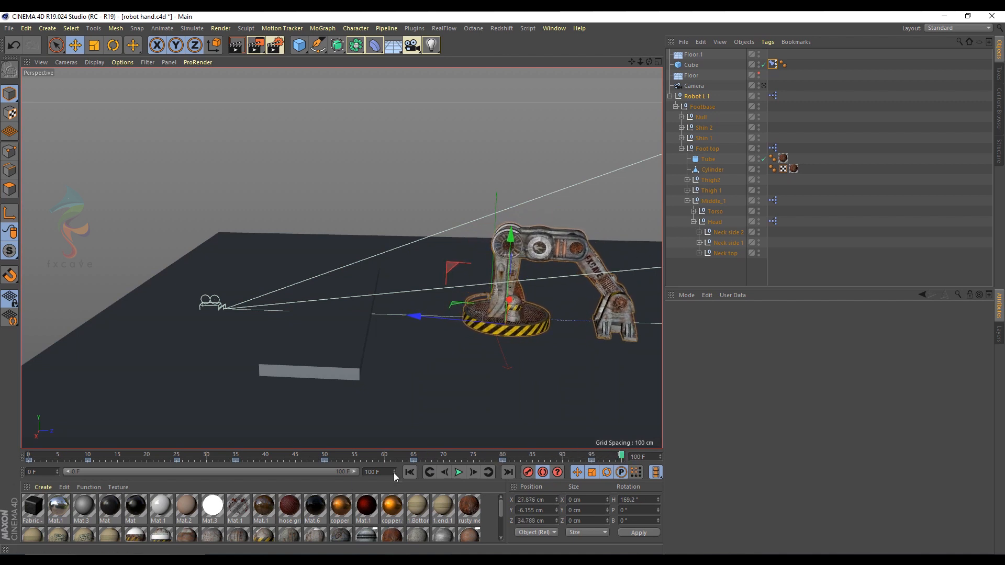
{"action": "left_click_drag", "start_coordinate": [387, 473], "coordinate": [342, 484]}
{"action": "type", "text": "200"}
{"action": "key", "text": "Return"}
{"action": "left_click_drag", "start_coordinate": [218, 473], "coordinate": [234, 459]}
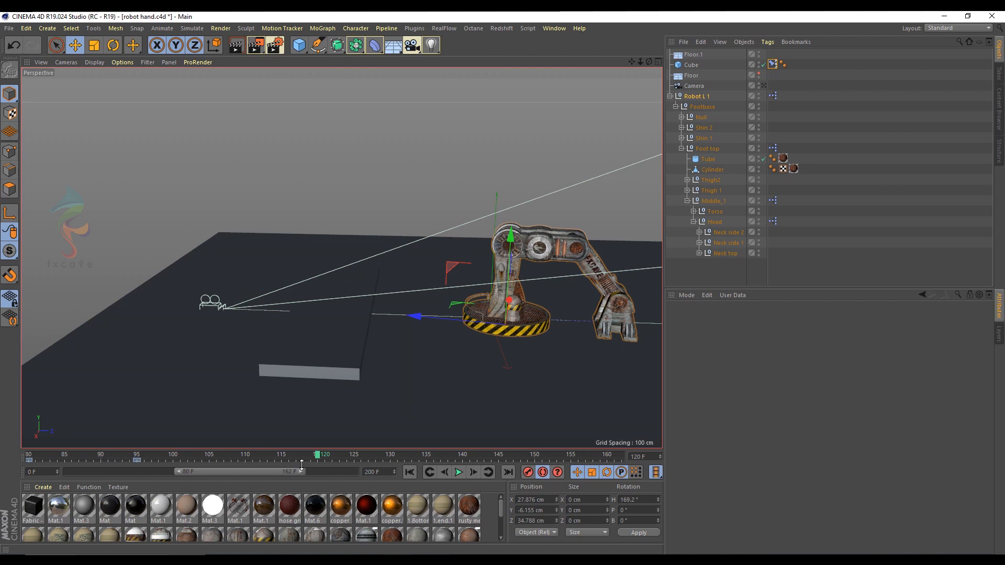
Step: At frame 115, raise the arm with footop 17%, middle -144% and head 17%
{"action": "left_click", "coordinate": [699, 98]}
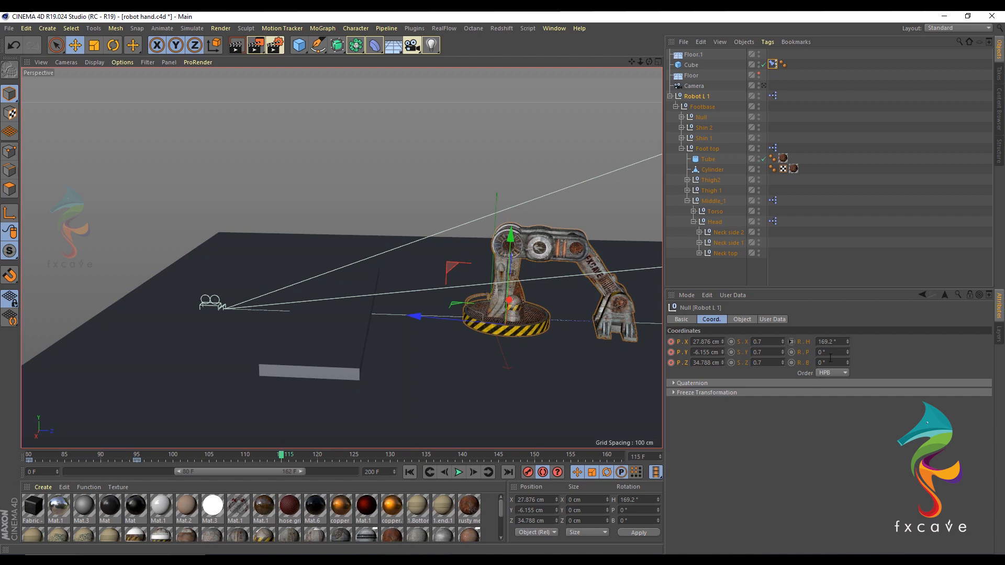
{"action": "left_click", "coordinate": [767, 319]}
{"action": "mouse_move", "coordinate": [910, 353]}
{"action": "left_mouse_down"}
{"action": "mouse_move", "coordinate": [846, 352]}
{"action": "mouse_move", "coordinate": [911, 364]}
{"action": "mouse_move", "coordinate": [901, 363]}
{"action": "left_mouse_up"}
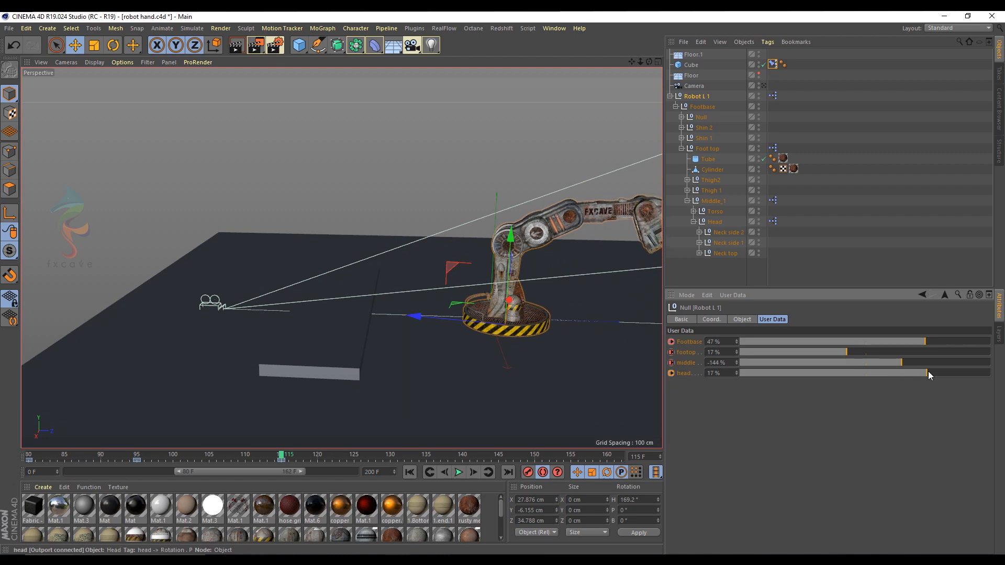
Step: Extend the preview range back to frame 0 and play the animation
{"action": "left_click_drag", "start_coordinate": [260, 460], "coordinate": [288, 476]}
{"action": "left_click_drag", "start_coordinate": [348, 481], "coordinate": [0, 463]}
{"action": "left_click_drag", "start_coordinate": [178, 469], "coordinate": [62, 485]}
{"action": "left_click", "coordinate": [91, 454]}
{"action": "left_click", "coordinate": [458, 473]}
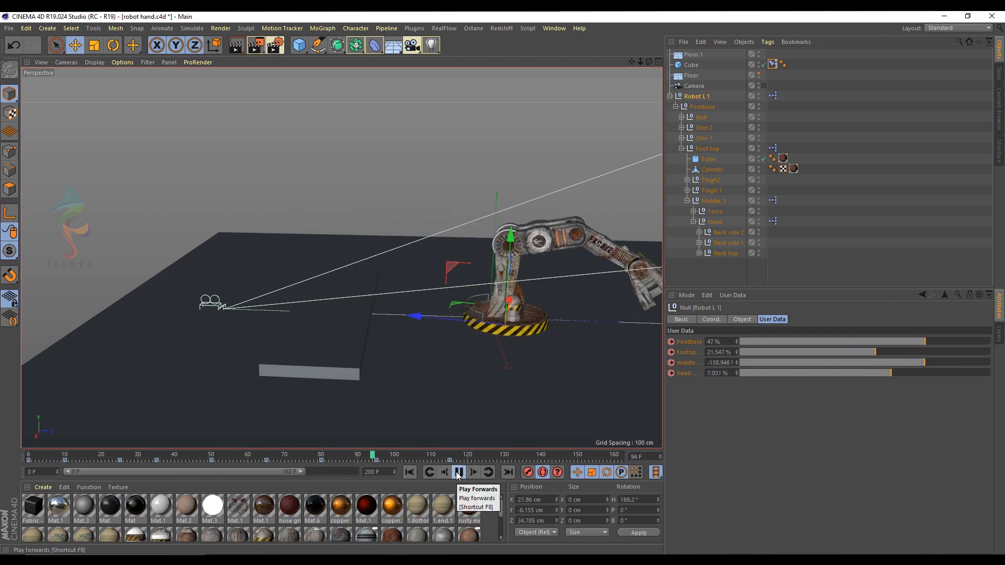
{"action": "left_click", "coordinate": [458, 473]}
Step: Move the frame 35 keys to frame 39, delay all keys from frame 50 onward by 8 frames, and preview the motion
{"action": "left_click_drag", "start_coordinate": [114, 454], "coordinate": [612, 463]}
{"action": "left_click_drag", "start_coordinate": [367, 463], "coordinate": [390, 460]}
{"action": "left_click", "coordinate": [168, 460]}
{"action": "left_click", "coordinate": [173, 453]}
{"action": "left_click_drag", "start_coordinate": [174, 455], "coordinate": [408, 459]}
{"action": "left_click_drag", "start_coordinate": [348, 471], "coordinate": [8, 465]}
{"action": "left_click", "coordinate": [466, 474]}
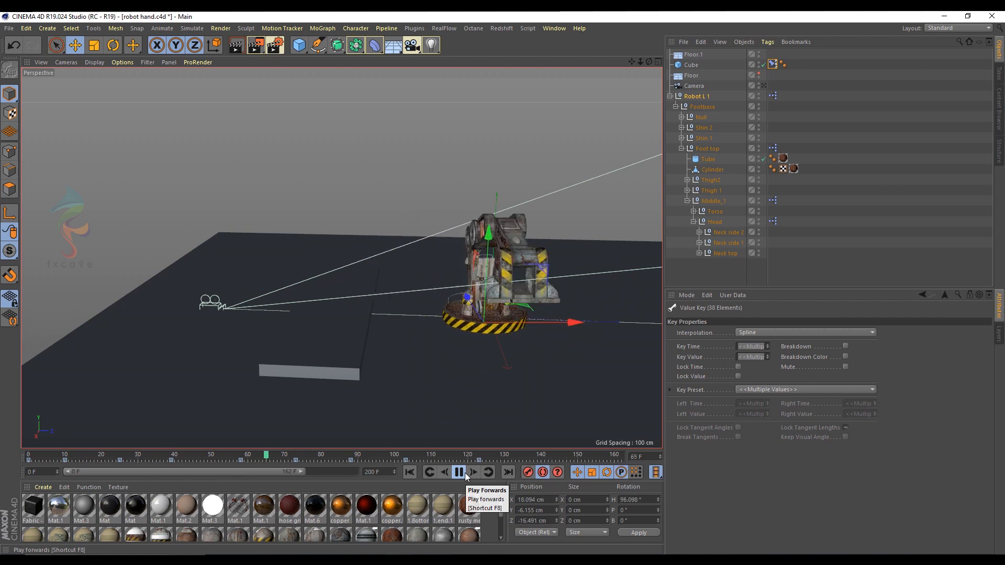
Step: Stop playback and show the middle and footop tracks of Robot L 1 in the timeline
{"action": "left_click", "coordinate": [696, 96]}
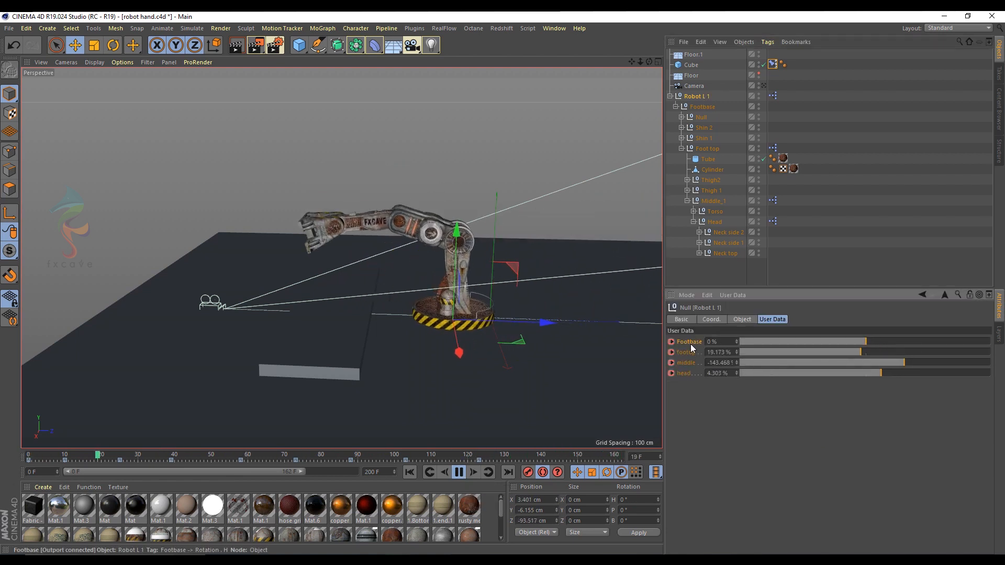
{"action": "right_click", "coordinate": [687, 364]}
{"action": "mouse_move", "coordinate": [751, 371]}
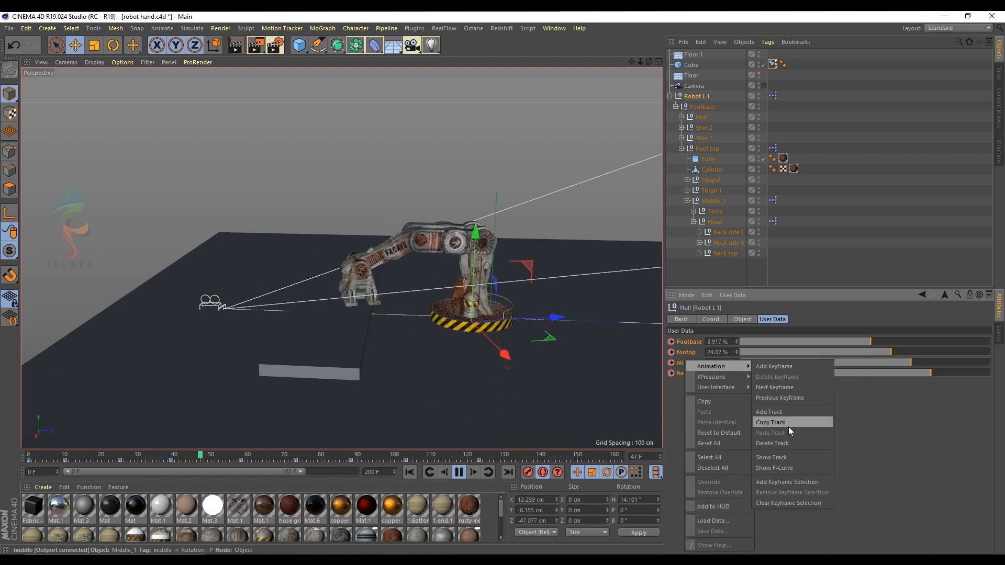
{"action": "left_click", "coordinate": [783, 457]}
{"action": "left_click", "coordinate": [461, 474]}
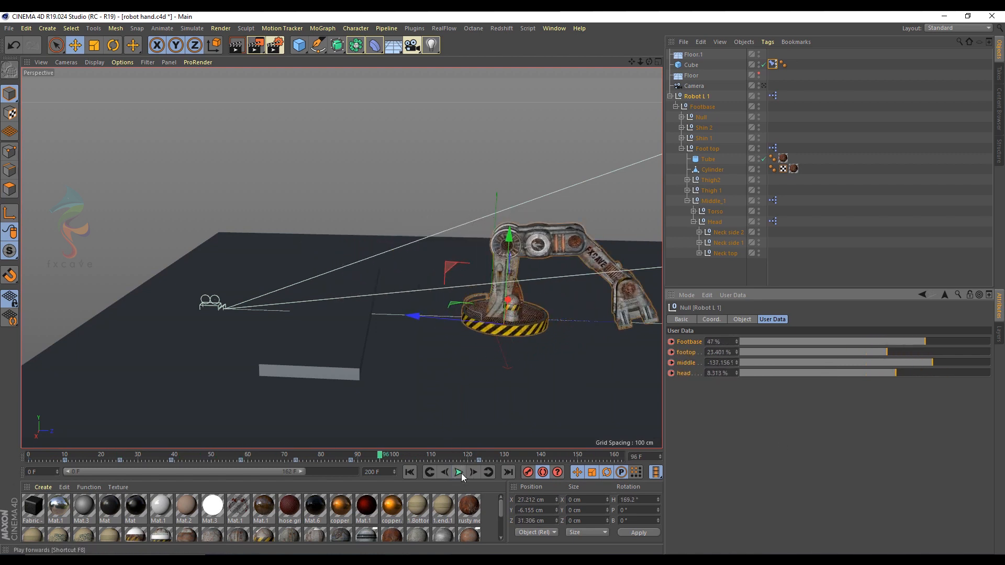
{"action": "right_click", "coordinate": [698, 356]}
{"action": "mouse_move", "coordinate": [751, 363]}
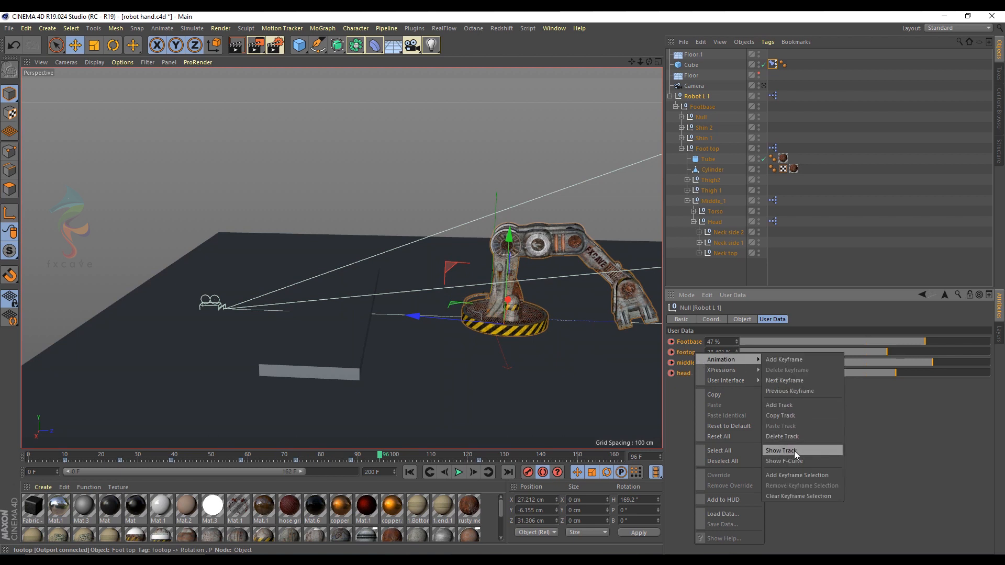
{"action": "left_click", "coordinate": [780, 457]}
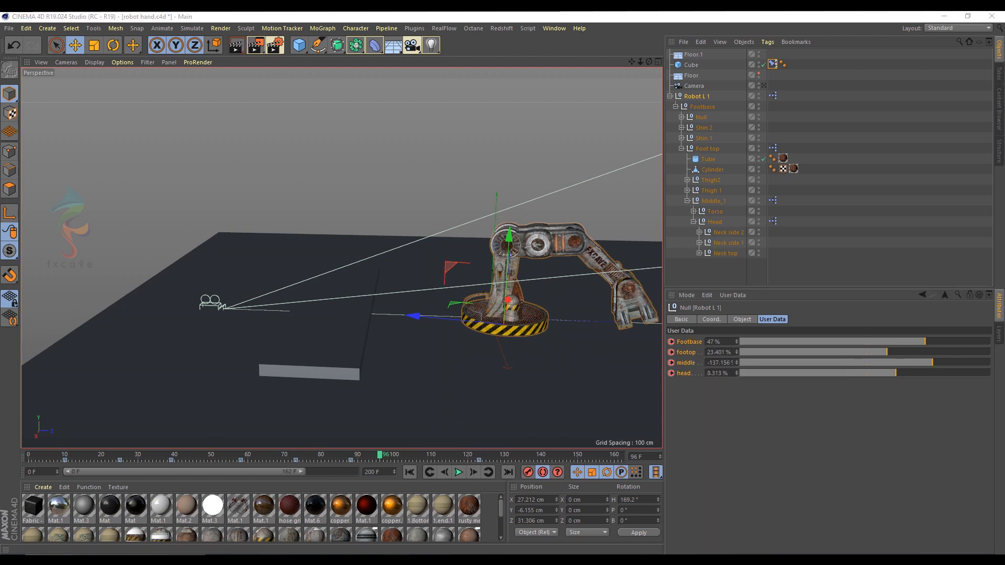
{"action": "left_click_drag", "start_coordinate": [328, 125], "coordinate": [656, 229]}
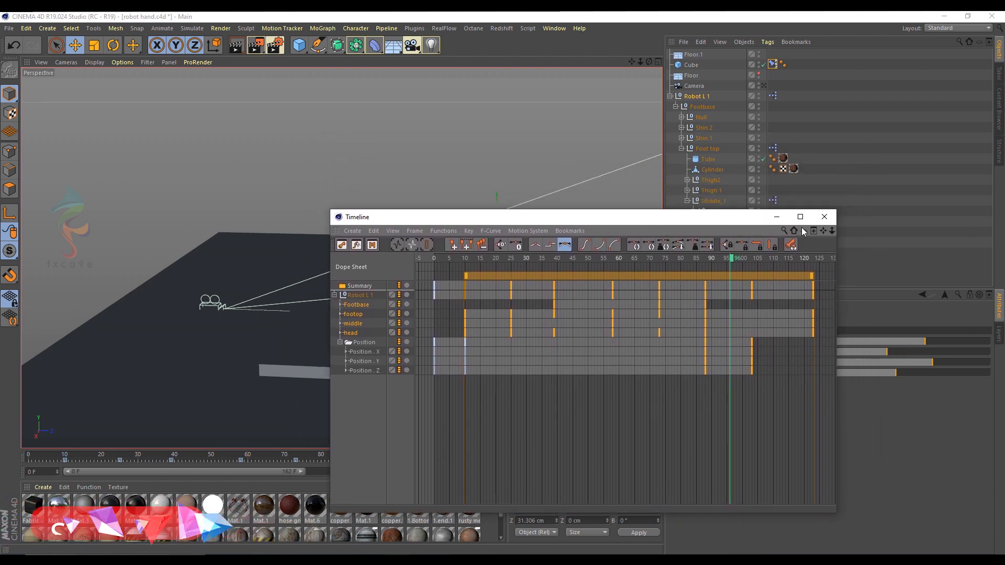
Step: Move the Timeline window clear of the robot, go to frame 39 and select the robot's keys at that frame
{"action": "left_click_drag", "start_coordinate": [333, 209], "coordinate": [140, 70]}
{"action": "left_click_drag", "start_coordinate": [336, 108], "coordinate": [234, 112]}
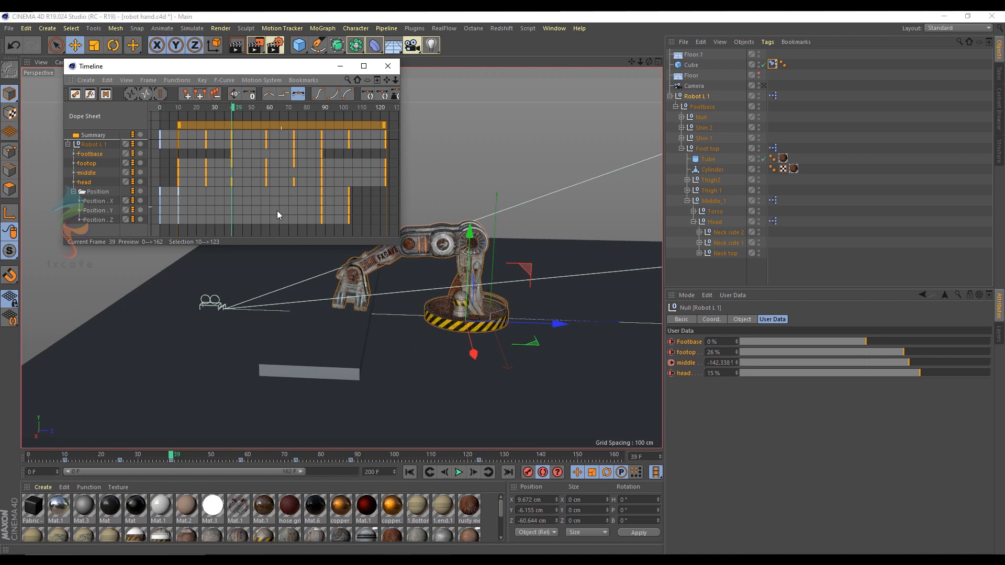
{"action": "left_click", "coordinate": [263, 228]}
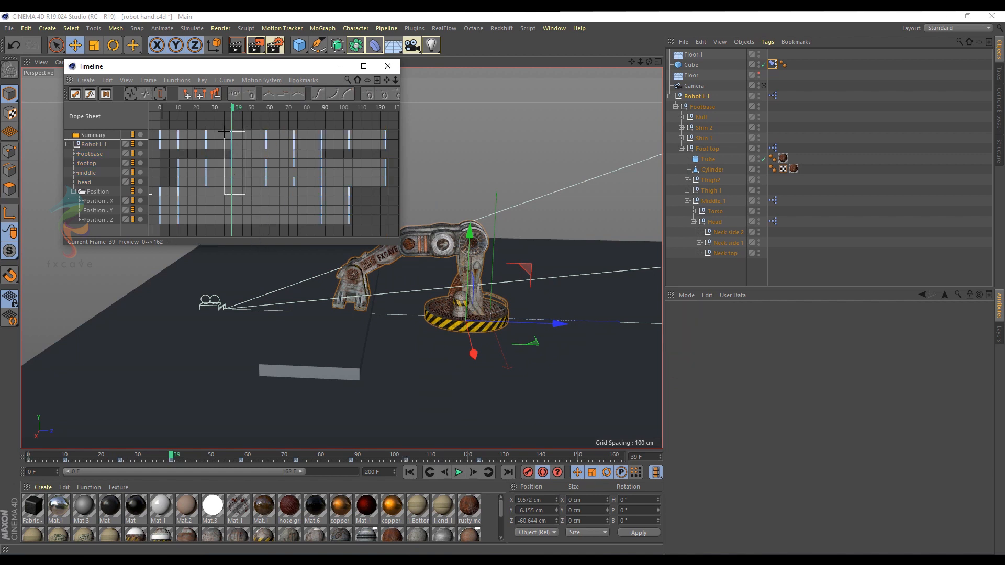
{"action": "left_click_drag", "start_coordinate": [223, 132], "coordinate": [225, 132]}
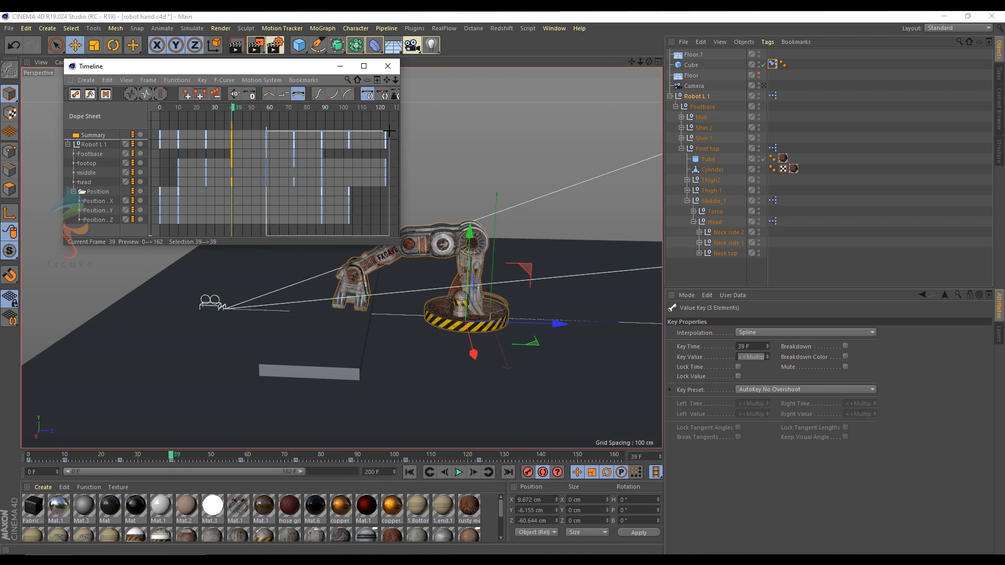
Step: Shift all robot keys after frame 39 by 22 frames later and duplicate the frame 39 keys at frame 65
{"action": "left_click_drag", "start_coordinate": [389, 131], "coordinate": [389, 131]}
{"action": "scroll", "coordinate": [272, 124], "scroll_direction": "down", "scroll_amount": 2}
{"action": "left_click_drag", "start_coordinate": [295, 124], "coordinate": [326, 124]}
{"action": "left_click_drag", "start_coordinate": [279, 195], "coordinate": [285, 137]}
{"action": "left_click_drag", "start_coordinate": [360, 236], "coordinate": [198, 198]}
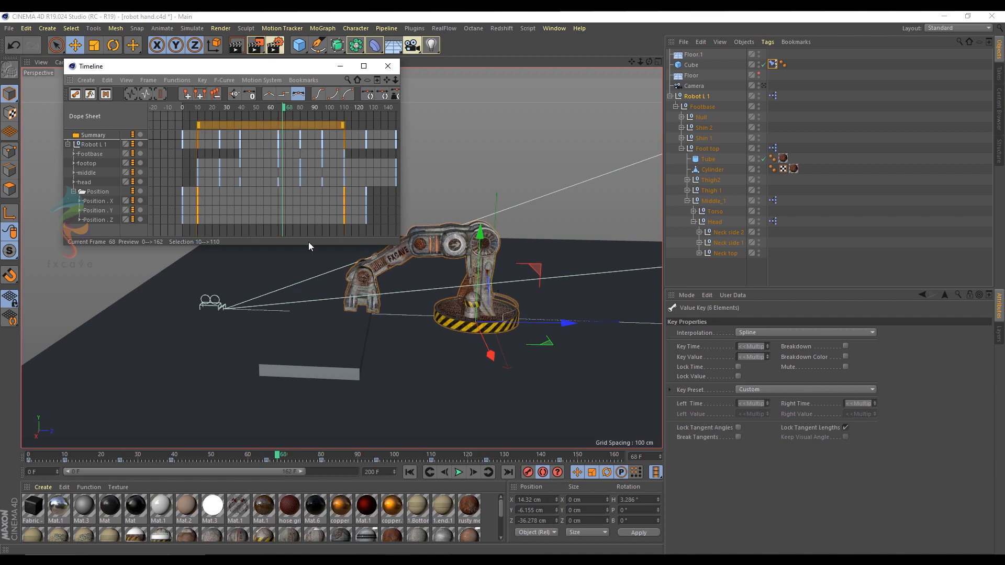
Step: Copy the robot's Position keys from frame 10 to frame 110 and scrub to frame 113 to check the motion
{"action": "key", "text": "h"}
{"action": "left_click", "coordinate": [176, 225]}
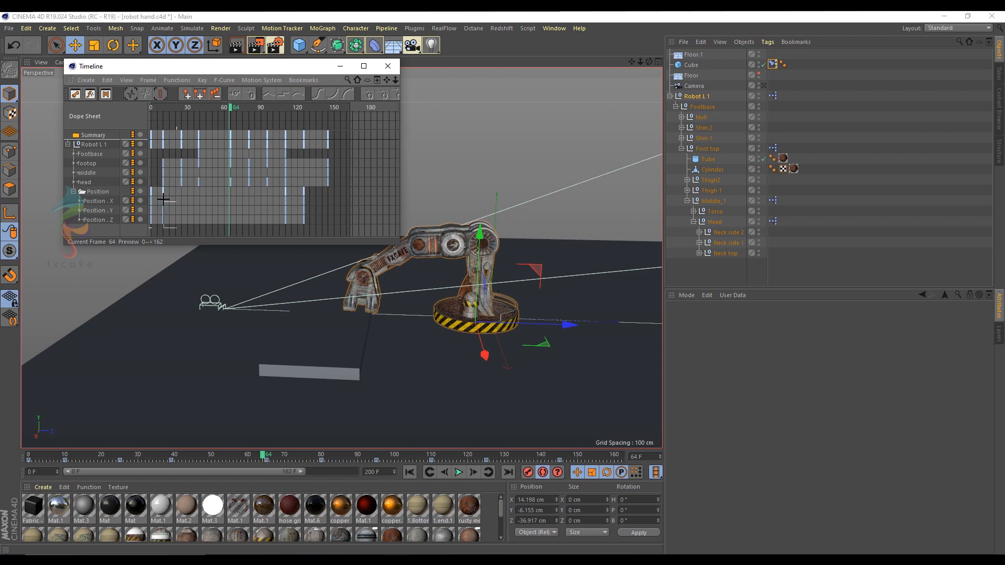
{"action": "left_click_drag", "start_coordinate": [163, 200], "coordinate": [162, 201]}
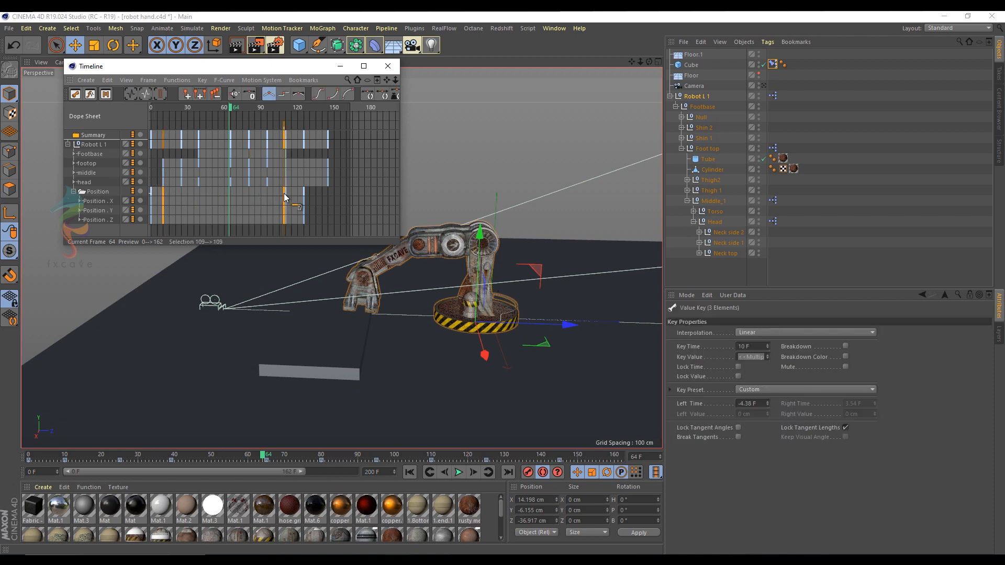
{"action": "left_click_drag", "start_coordinate": [285, 197], "coordinate": [285, 193]}
{"action": "left_click", "coordinate": [200, 109]}
{"action": "mouse_move", "coordinate": [209, 111]}
{"action": "left_mouse_down"}
{"action": "mouse_move", "coordinate": [317, 118]}
{"action": "mouse_move", "coordinate": [279, 125]}
{"action": "mouse_move", "coordinate": [291, 118]}
{"action": "left_mouse_up"}
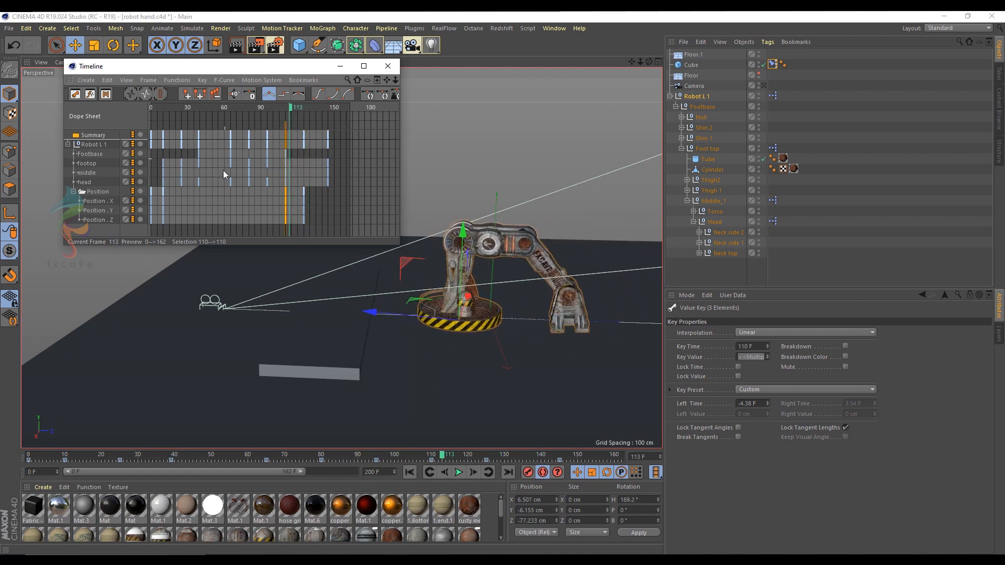
{"action": "left_click", "coordinate": [351, 182]}
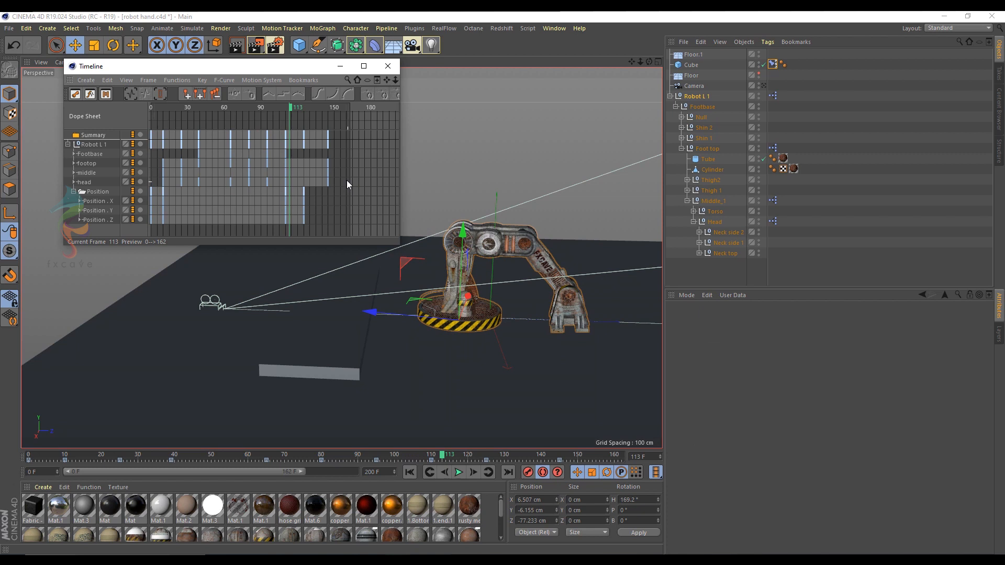
{"action": "left_click_drag", "start_coordinate": [216, 131], "coordinate": [268, 133]}
{"action": "key", "text": "ctrl+z"}
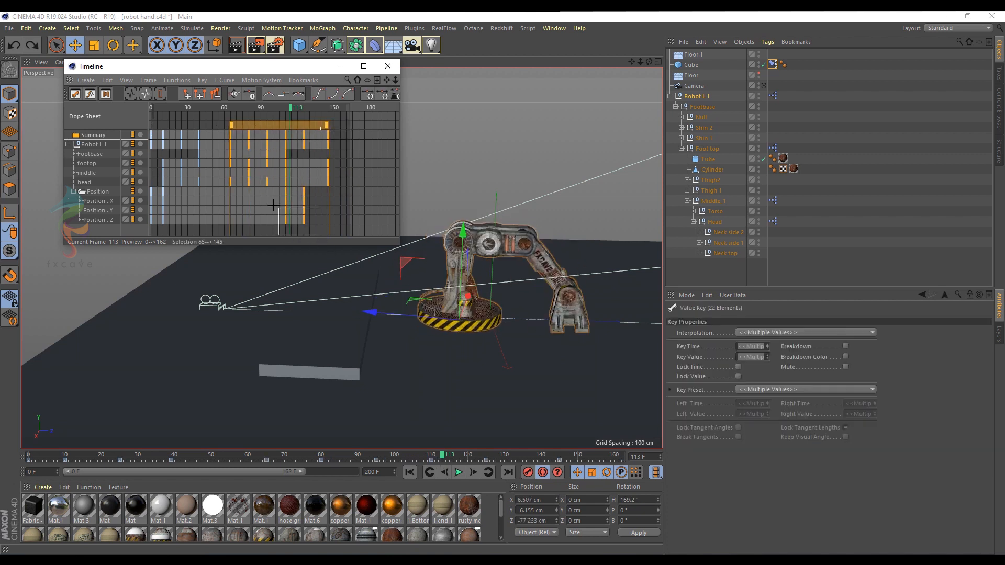
{"action": "left_click_drag", "start_coordinate": [267, 191], "coordinate": [291, 196]}
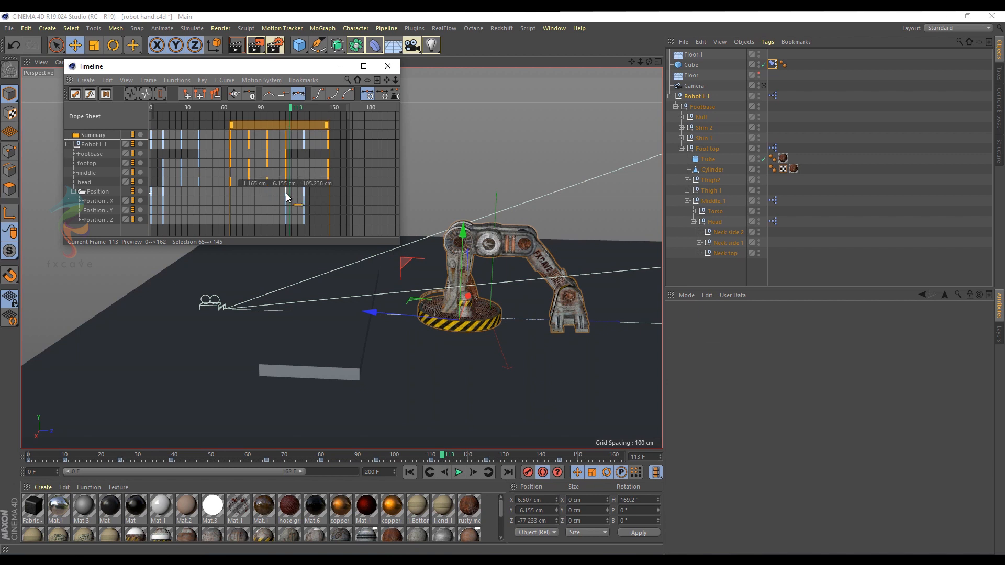
{"action": "key", "text": "ctrl+z"}
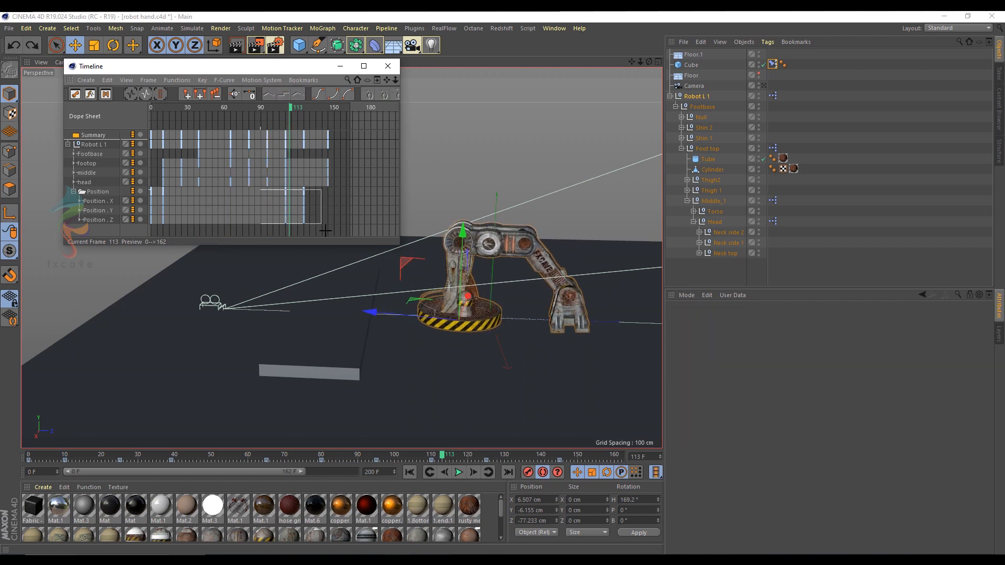
Step: Move the Position keys at frames 110 and 125 to frames 80 and 95, and scrub through the result
{"action": "left_click_drag", "start_coordinate": [325, 230], "coordinate": [323, 228]}
{"action": "left_click_drag", "start_coordinate": [286, 192], "coordinate": [249, 199]}
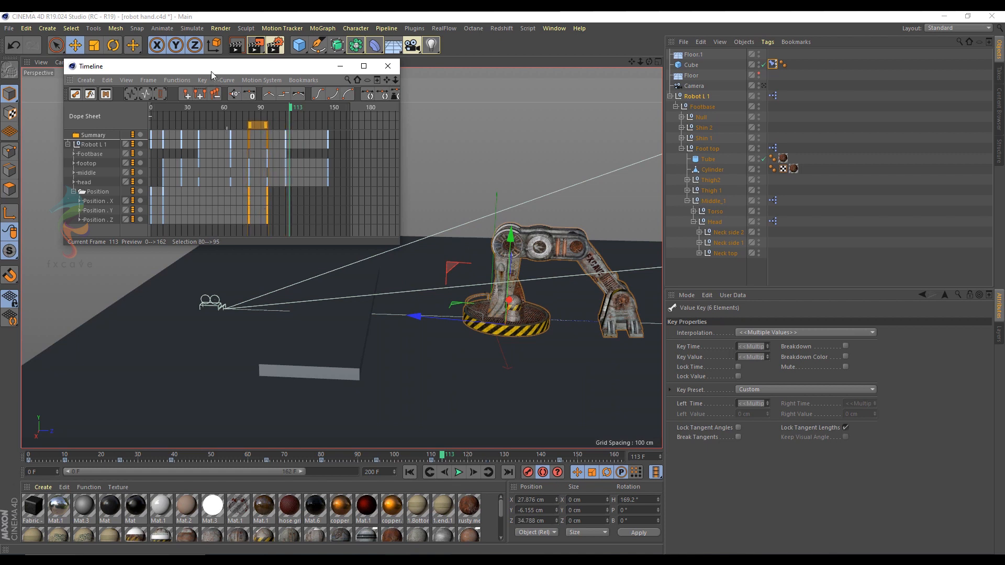
{"action": "left_click_drag", "start_coordinate": [224, 108], "coordinate": [285, 101]}
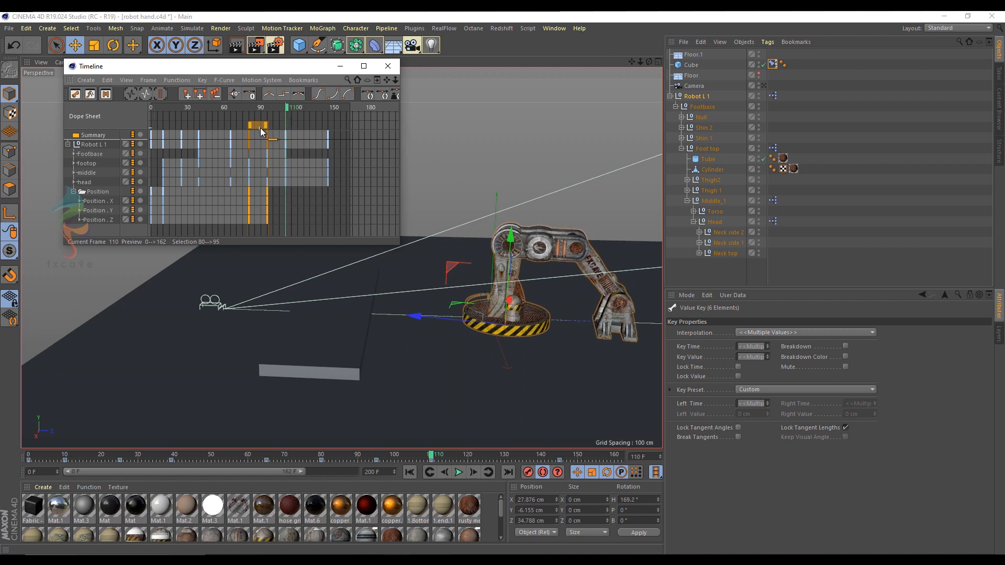
Step: Try shifting the Position keys at frames 80 and 95 to later frames, then undo the shift
{"action": "left_click_drag", "start_coordinate": [260, 128], "coordinate": [276, 124]}
{"action": "left_click", "coordinate": [216, 118]}
{"action": "left_click_drag", "start_coordinate": [216, 107], "coordinate": [285, 83]}
{"action": "key", "text": "ctrl+z"}
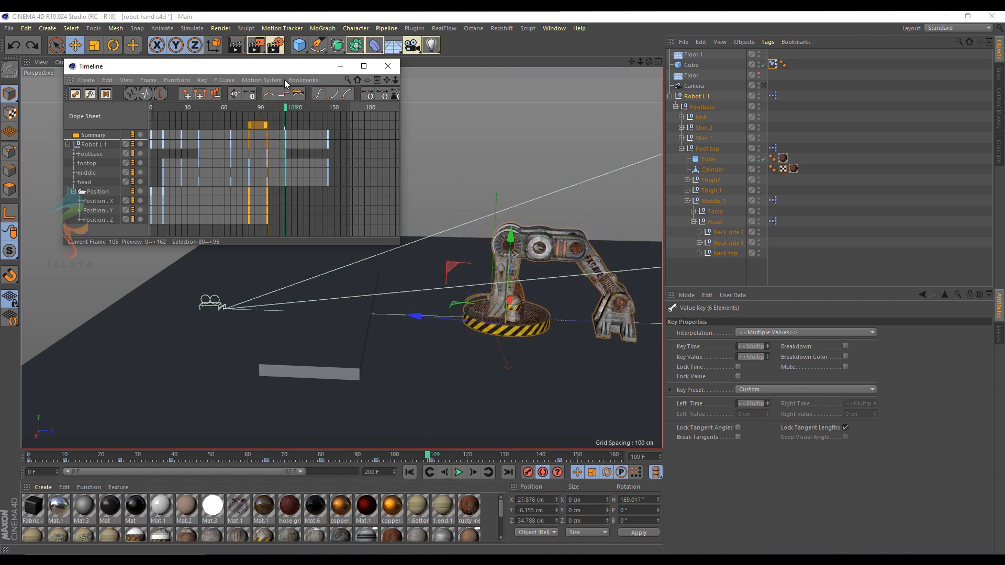
{"action": "left_click_drag", "start_coordinate": [277, 148], "coordinate": [357, 130]}
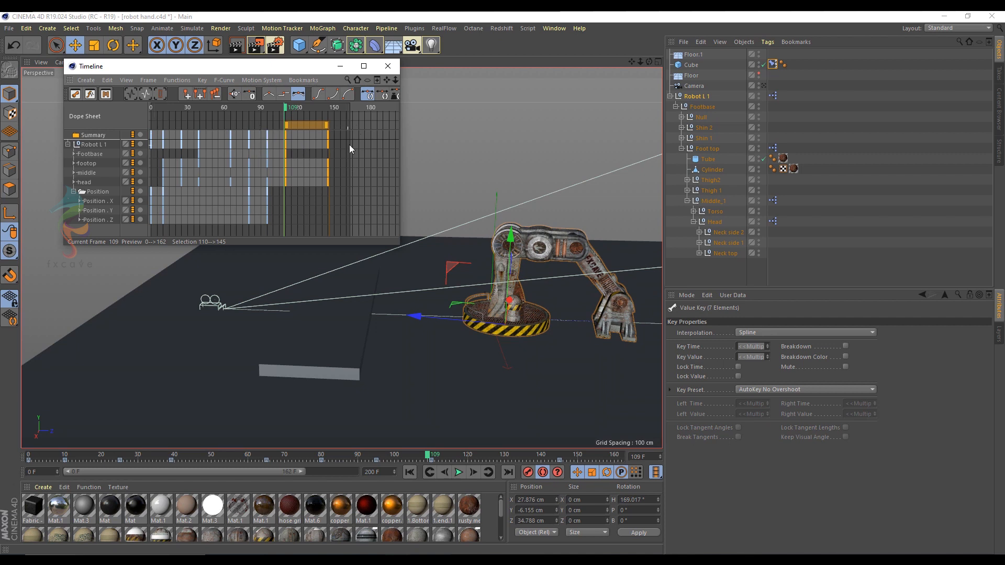
{"action": "left_click", "coordinate": [343, 133]}
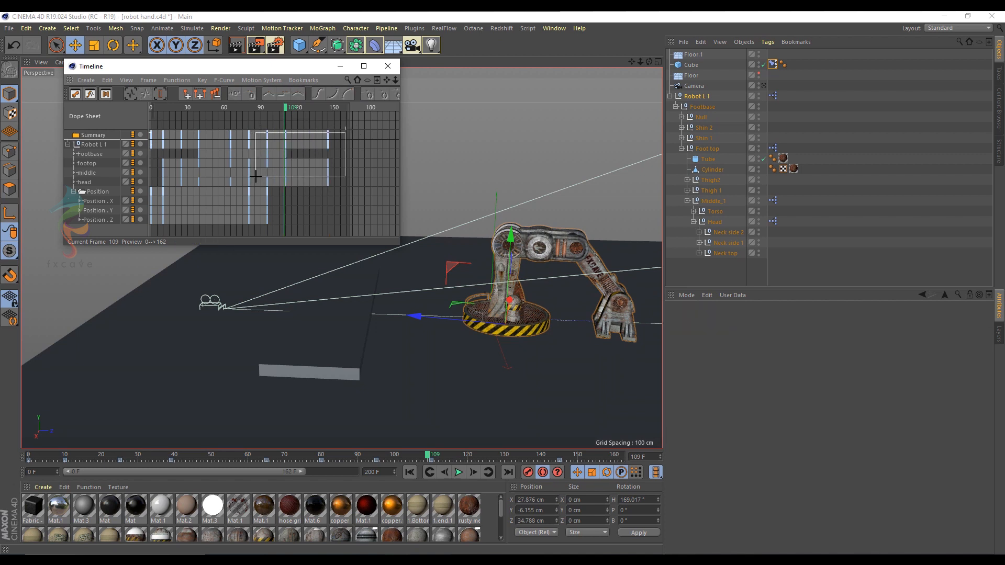
{"action": "left_click_drag", "start_coordinate": [243, 180], "coordinate": [244, 180]}
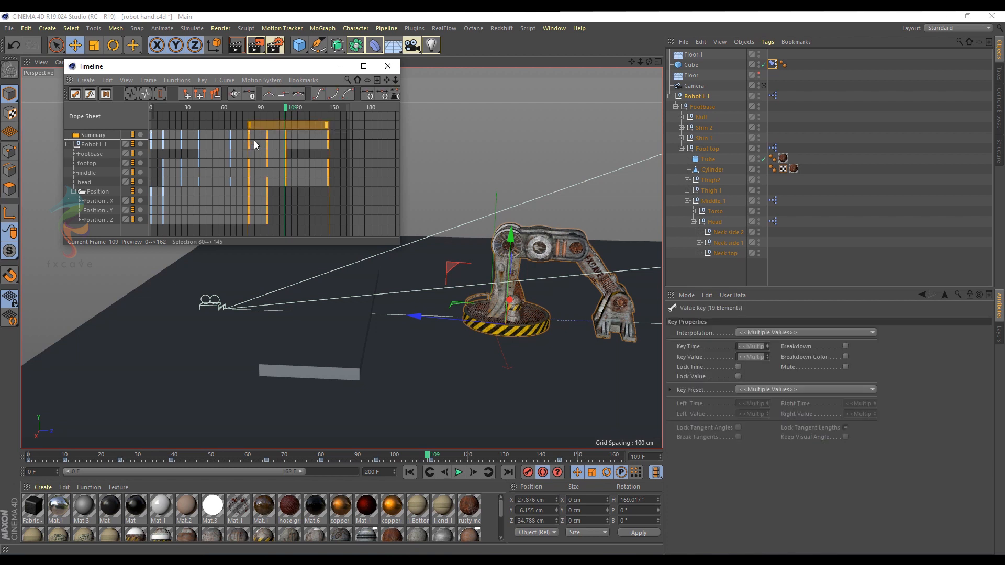
{"action": "left_click_drag", "start_coordinate": [238, 132], "coordinate": [356, 174]}
{"action": "left_click", "coordinate": [307, 155]}
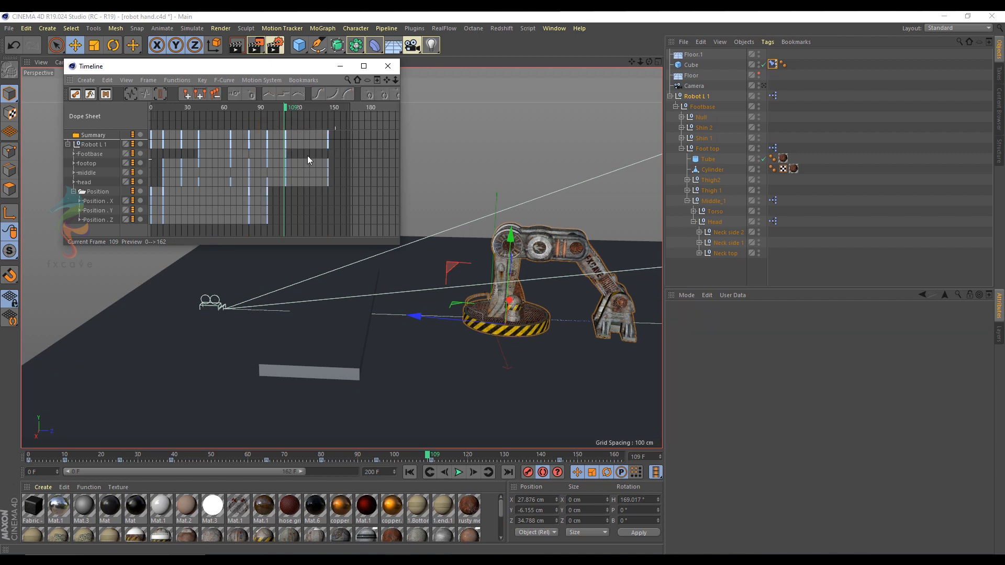
{"action": "left_click", "coordinate": [244, 137]}
{"action": "left_click_drag", "start_coordinate": [244, 144], "coordinate": [356, 175]}
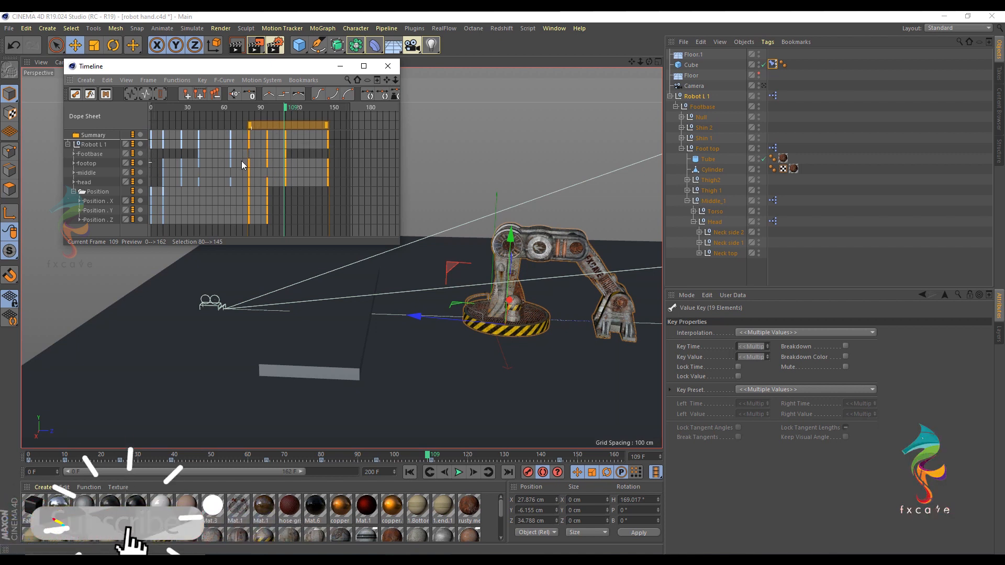
{"action": "left_click_drag", "start_coordinate": [243, 157], "coordinate": [348, 181]}
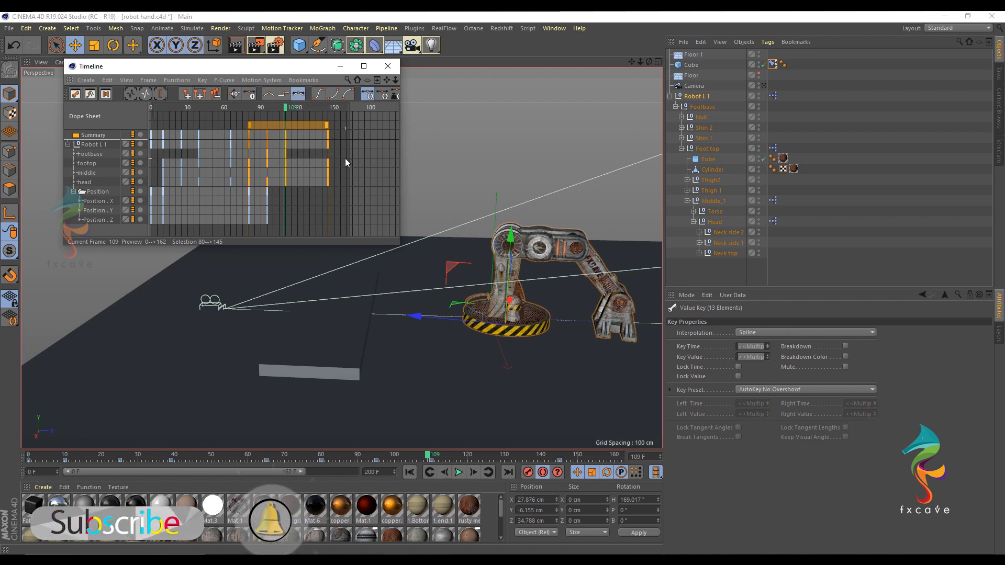
{"action": "left_click", "coordinate": [344, 158]}
{"action": "left_click", "coordinate": [87, 153]}
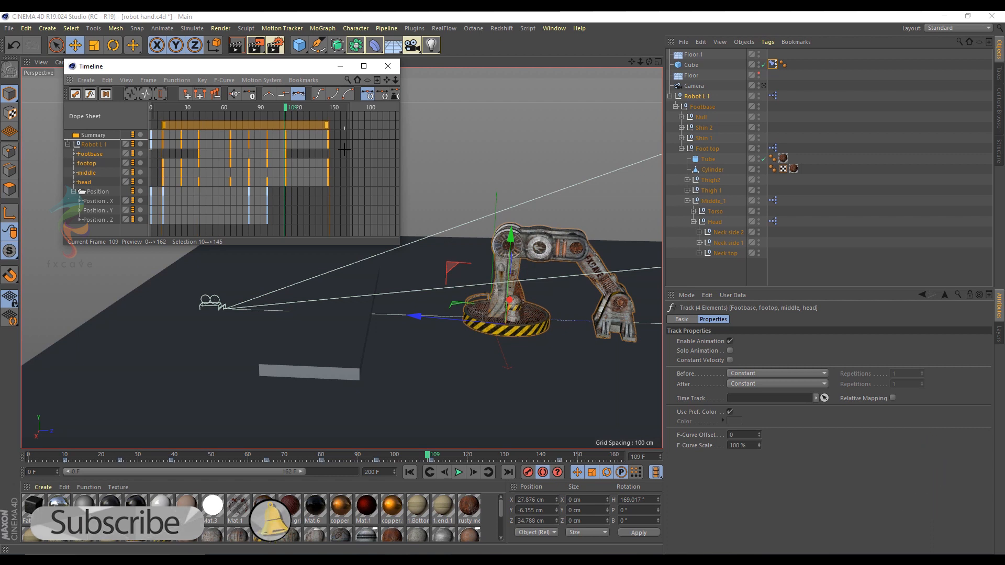
{"action": "left_click", "coordinate": [315, 163]}
Step: Shift the Footbase, footop, middle and head keys from frame 80 onward to start at frame 95, and scrub to frame 122
{"action": "left_click_drag", "start_coordinate": [343, 154], "coordinate": [240, 181]}
{"action": "left_click_drag", "start_coordinate": [269, 123], "coordinate": [288, 118]}
{"action": "left_click_drag", "start_coordinate": [219, 108], "coordinate": [302, 120]}
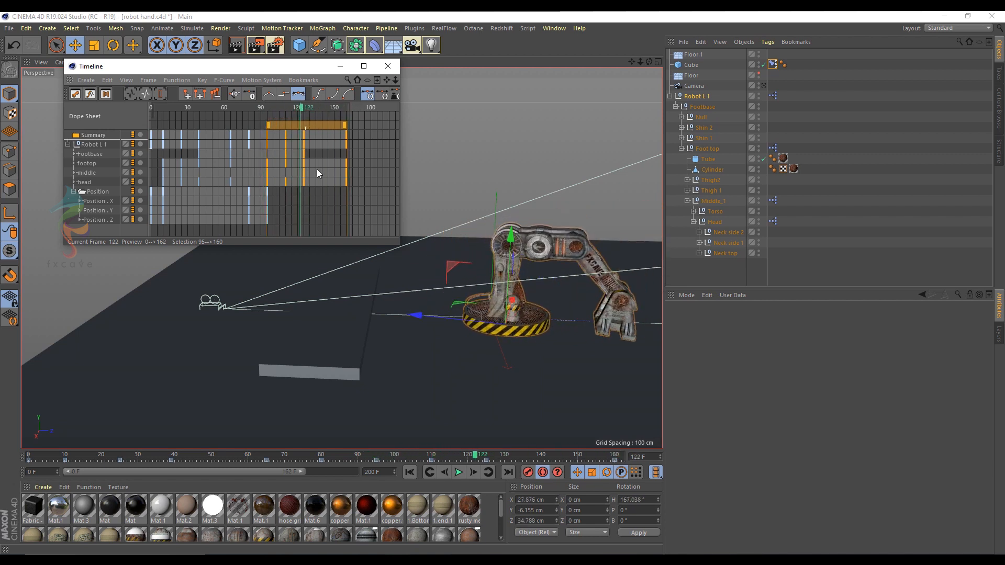
Step: Copy the robot's joint keys at frame 110 to frame 118
{"action": "left_click", "coordinate": [324, 191]}
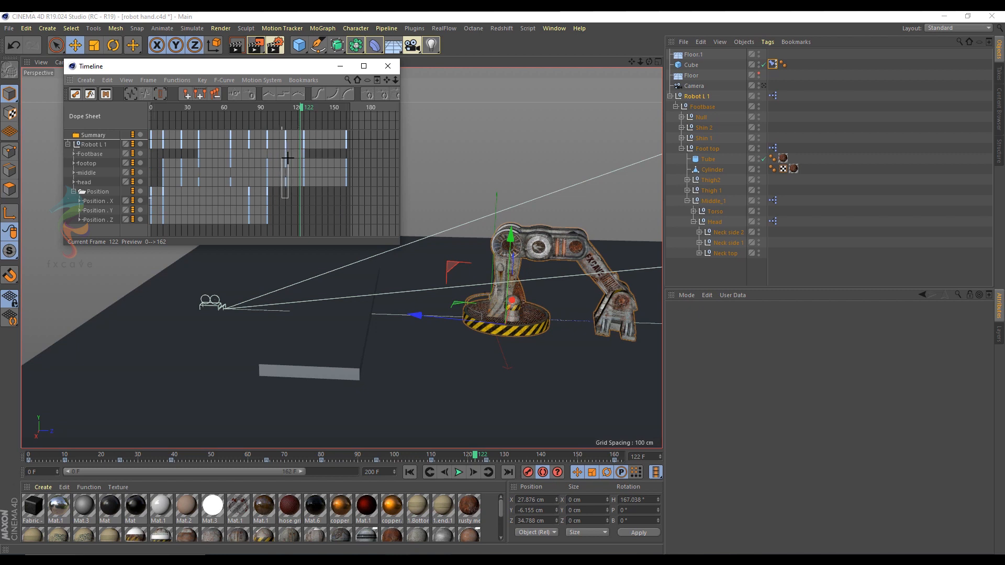
{"action": "left_click_drag", "start_coordinate": [287, 160], "coordinate": [283, 194]}
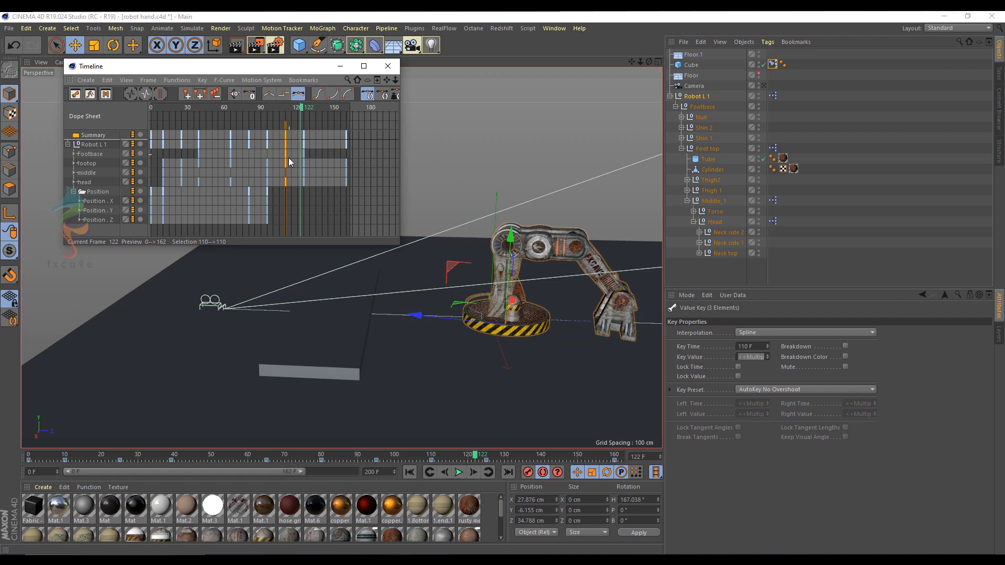
{"action": "left_click_drag", "start_coordinate": [285, 153], "coordinate": [296, 153]}
Step: Spread the joint keys from frame 118 onward over later frames, ending at frame 208, and play the animation
{"action": "left_click_drag", "start_coordinate": [292, 200], "coordinate": [376, 147]}
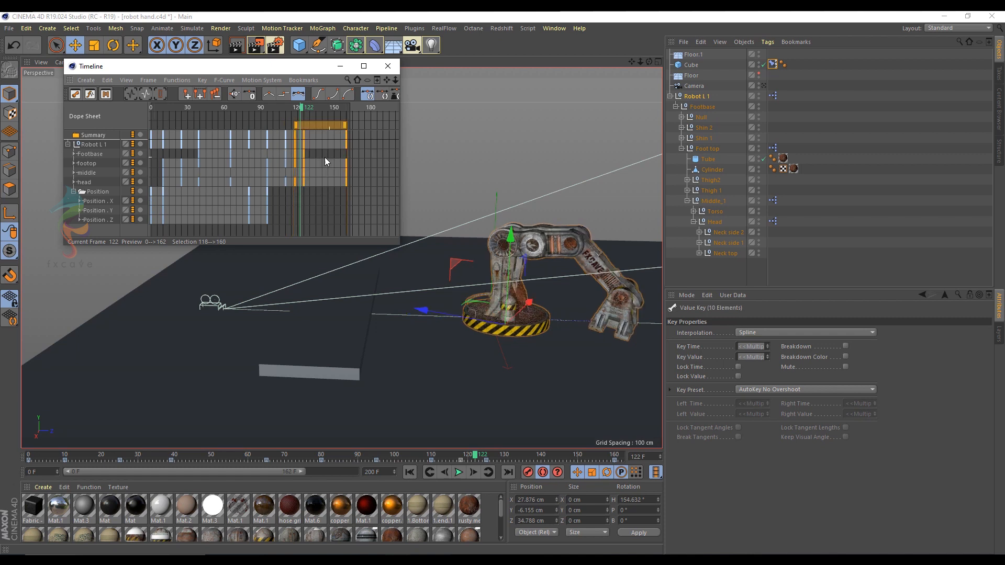
{"action": "left_click_drag", "start_coordinate": [303, 127], "coordinate": [377, 136]}
{"action": "left_click_drag", "start_coordinate": [301, 107], "coordinate": [331, 119]}
{"action": "left_click_drag", "start_coordinate": [322, 223], "coordinate": [390, 135]}
{"action": "left_click_drag", "start_coordinate": [326, 109], "coordinate": [198, 132]}
{"action": "left_click", "coordinate": [458, 472]}
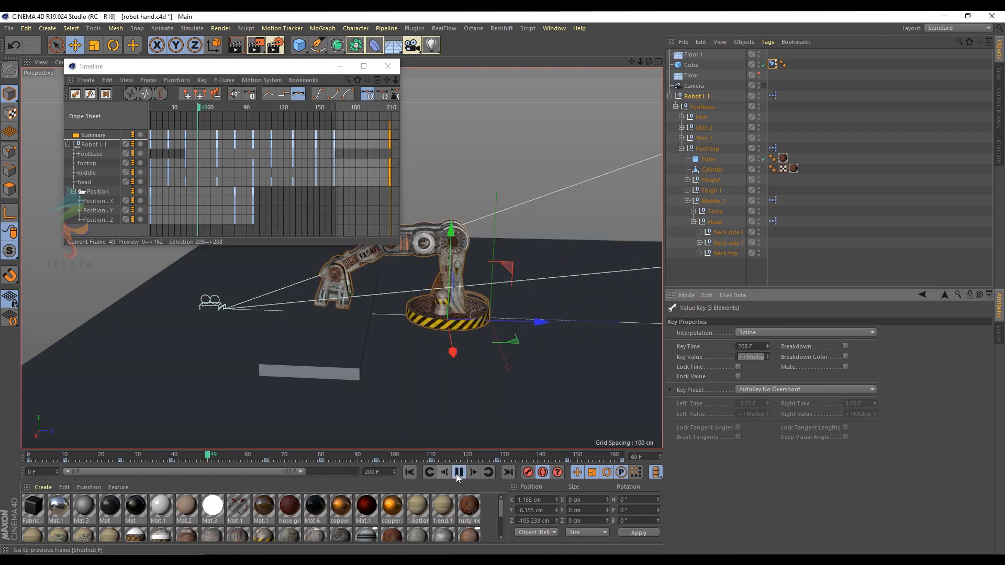
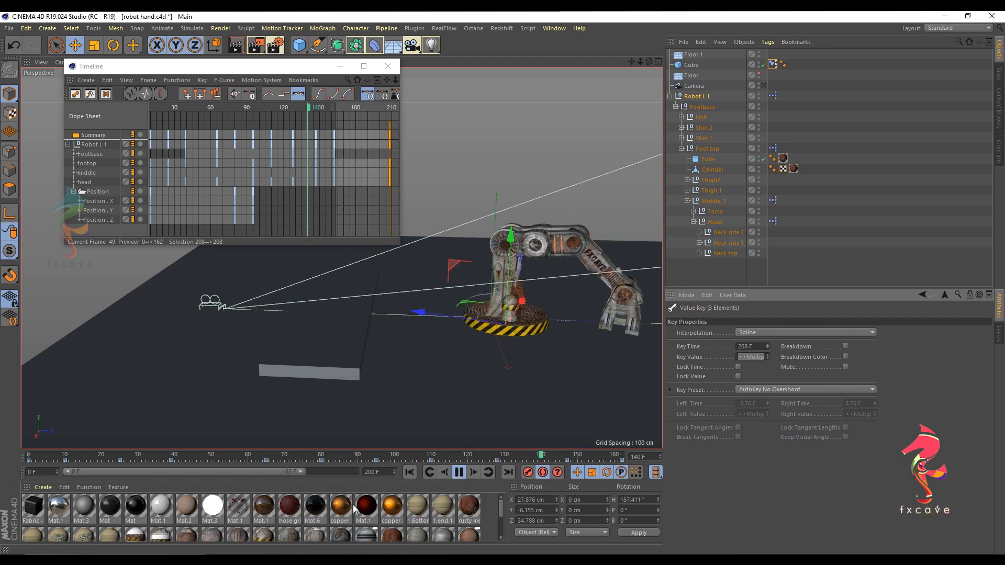
Step: Close the Timeline window, stop playback and extend the preview range to frame 200
{"action": "left_click", "coordinate": [387, 67]}
{"action": "left_click", "coordinate": [459, 473]}
{"action": "left_click_drag", "start_coordinate": [298, 471], "coordinate": [374, 472]}
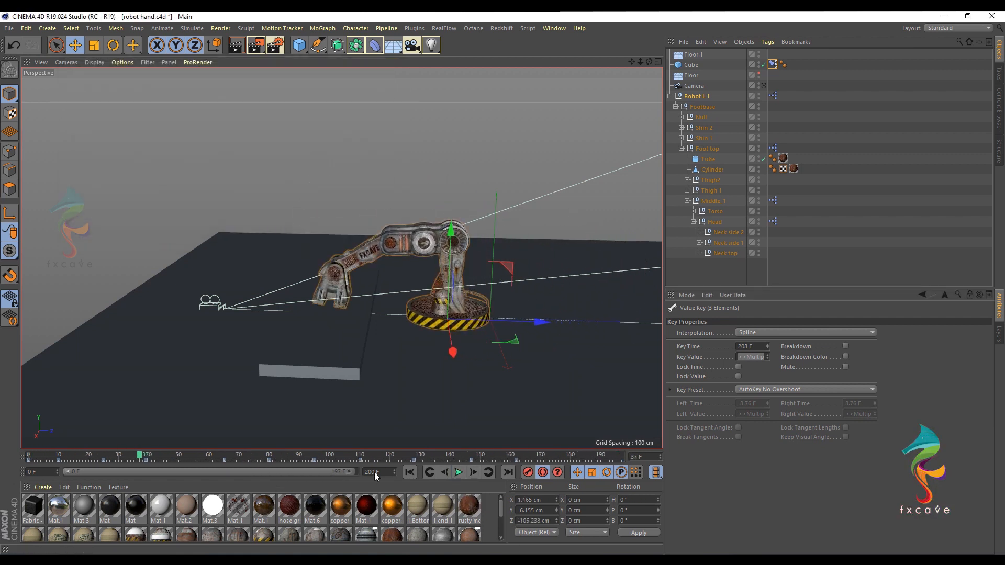
Step: Select the Robot L 1 null to display its keys and move the playhead to frame 40
{"action": "left_click", "coordinate": [861, 255]}
{"action": "left_click", "coordinate": [774, 64]}
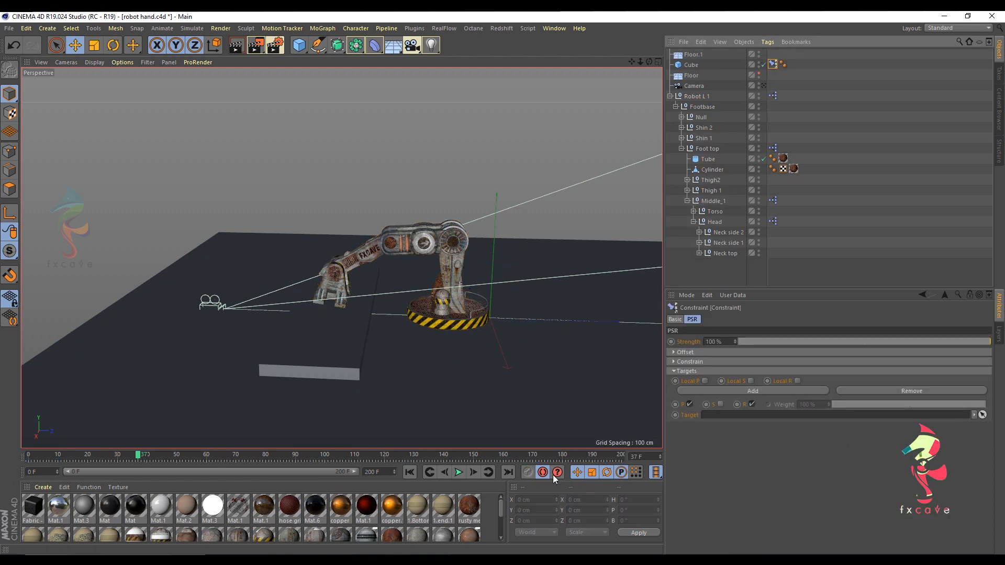
{"action": "left_click_drag", "start_coordinate": [124, 453], "coordinate": [148, 450]}
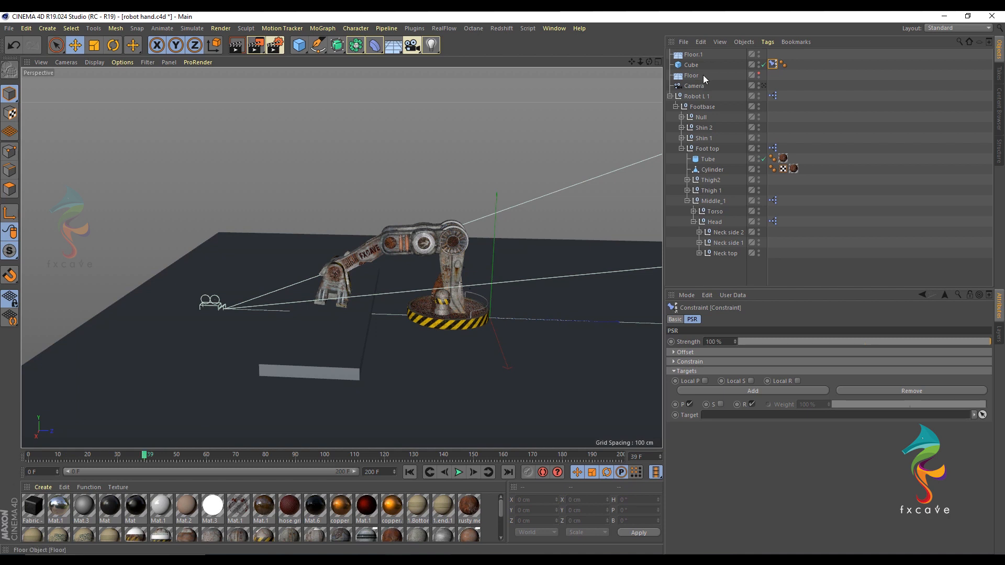
{"action": "left_click", "coordinate": [699, 107]}
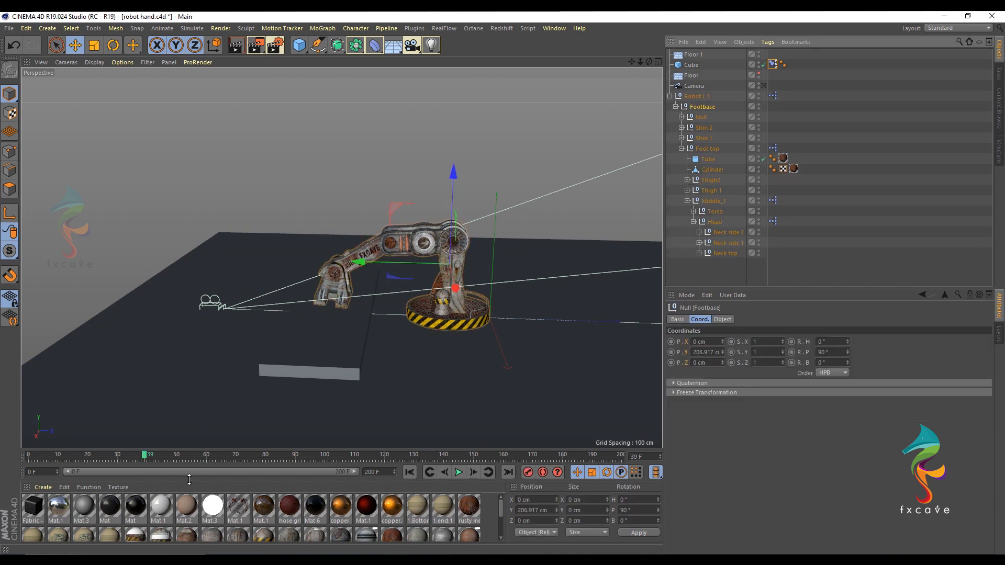
{"action": "left_click", "coordinate": [696, 96]}
{"action": "left_click", "coordinate": [147, 457]}
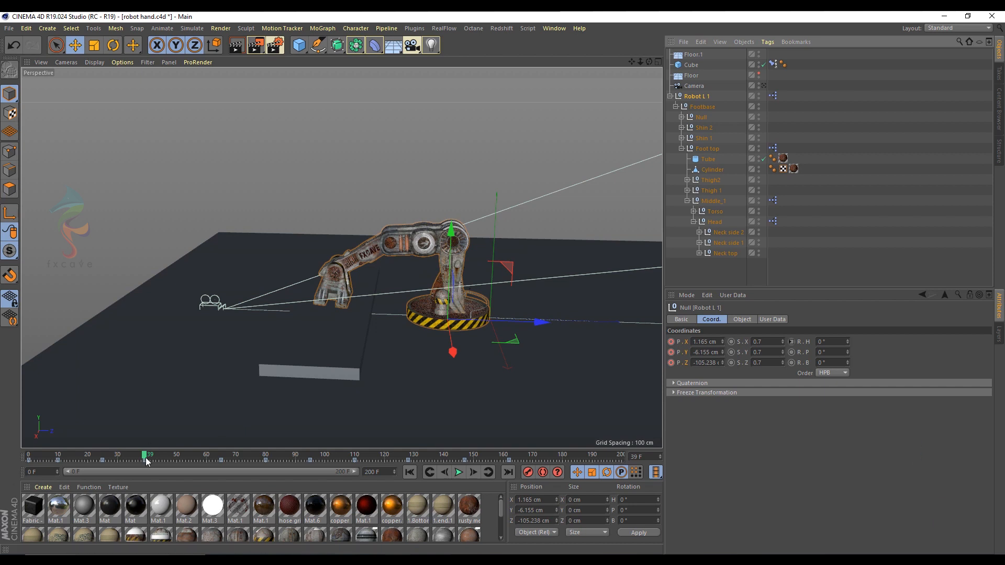
Step: Assign Neck top as the target of the Cube's PSR constraint and record a key for the target at frame 40
{"action": "left_click", "coordinate": [821, 245]}
{"action": "left_click", "coordinate": [772, 65]}
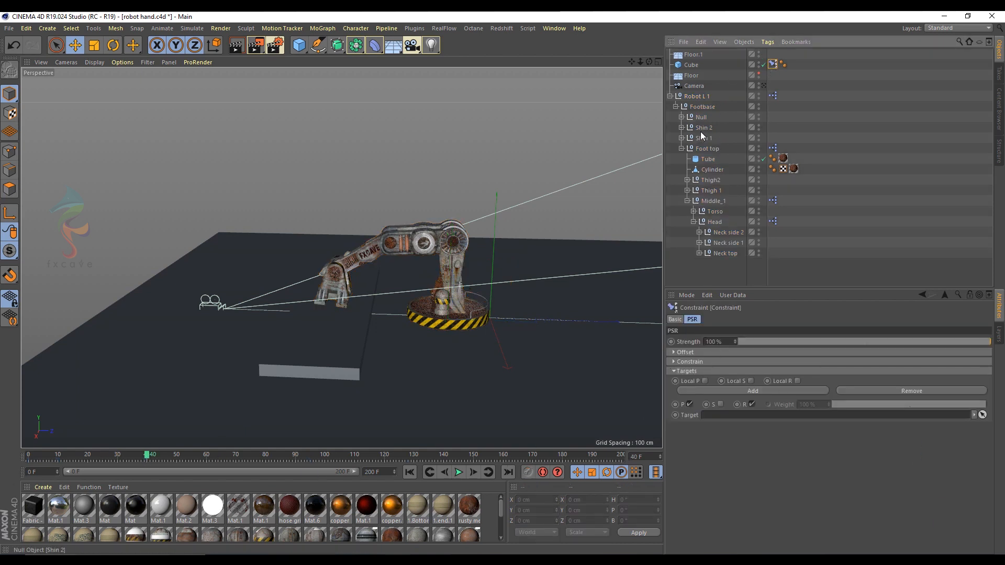
{"action": "left_click_drag", "start_coordinate": [723, 255], "coordinate": [709, 415]}
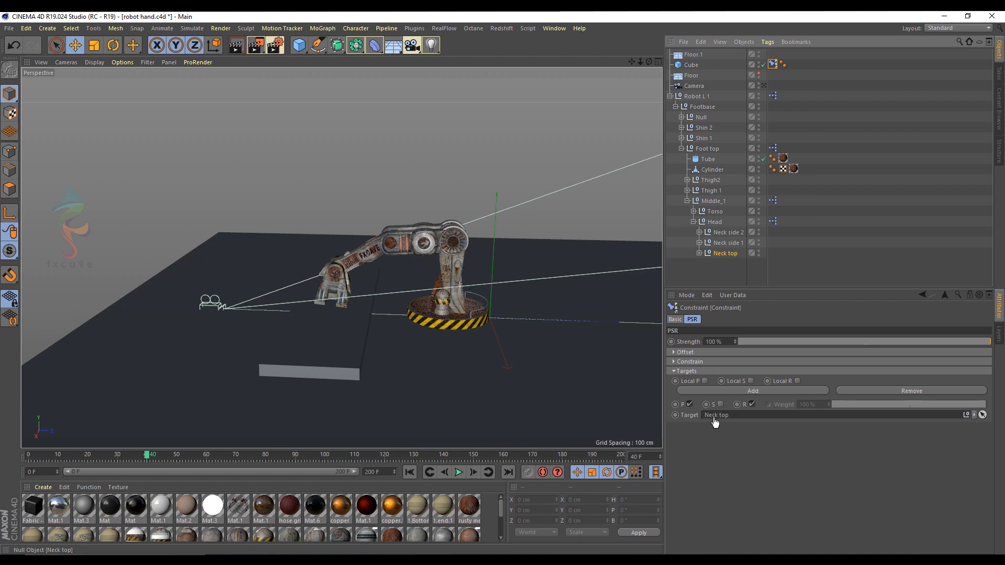
{"action": "left_click", "coordinate": [676, 416]}
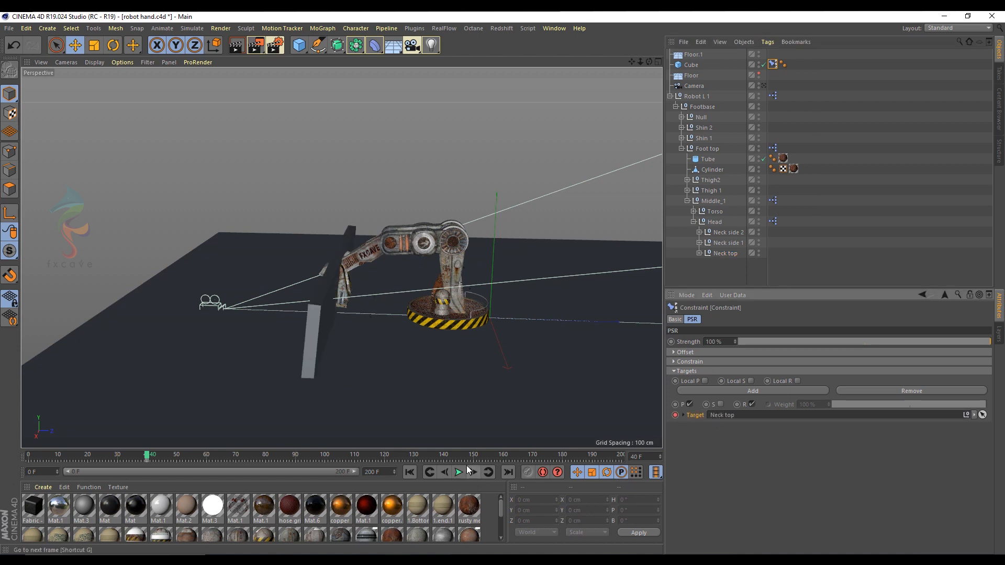
Step: Step back to frame 39 and clear the target of the Cube's PSR constraint there
{"action": "left_click", "coordinate": [444, 472]}
{"action": "left_click", "coordinate": [967, 426]}
Step: Display the Robot L 1 null's keys, reopen the Cube's constraint settings and move the playhead to frame 163
{"action": "left_click_drag", "start_coordinate": [146, 458], "coordinate": [481, 459]}
{"action": "left_click", "coordinate": [697, 97]}
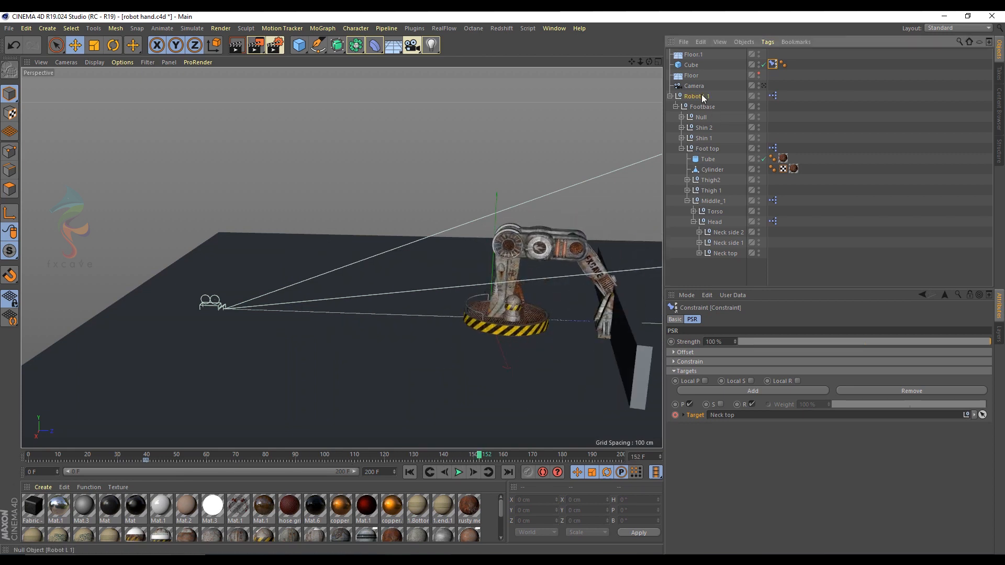
{"action": "left_click", "coordinate": [465, 459]}
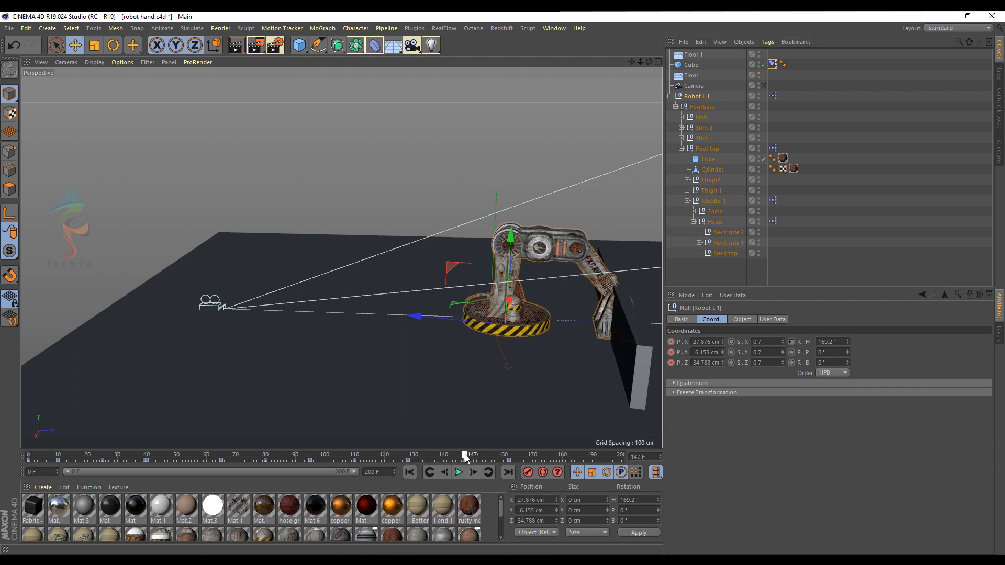
{"action": "mouse_move", "coordinate": [513, 456]}
{"action": "left_mouse_down"}
{"action": "mouse_move", "coordinate": [553, 453]}
{"action": "mouse_move", "coordinate": [510, 460]}
{"action": "left_mouse_up"}
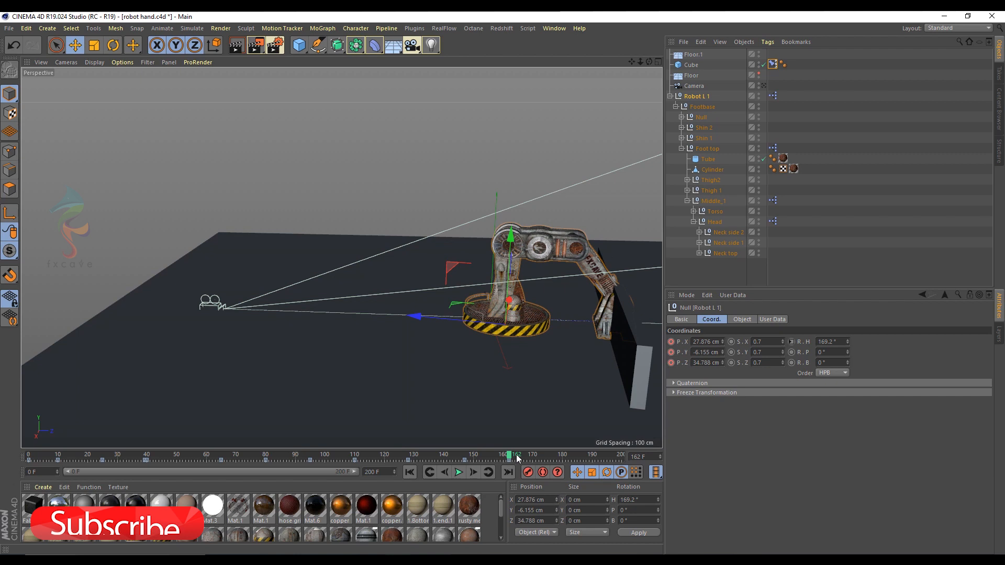
{"action": "left_click", "coordinate": [773, 96]}
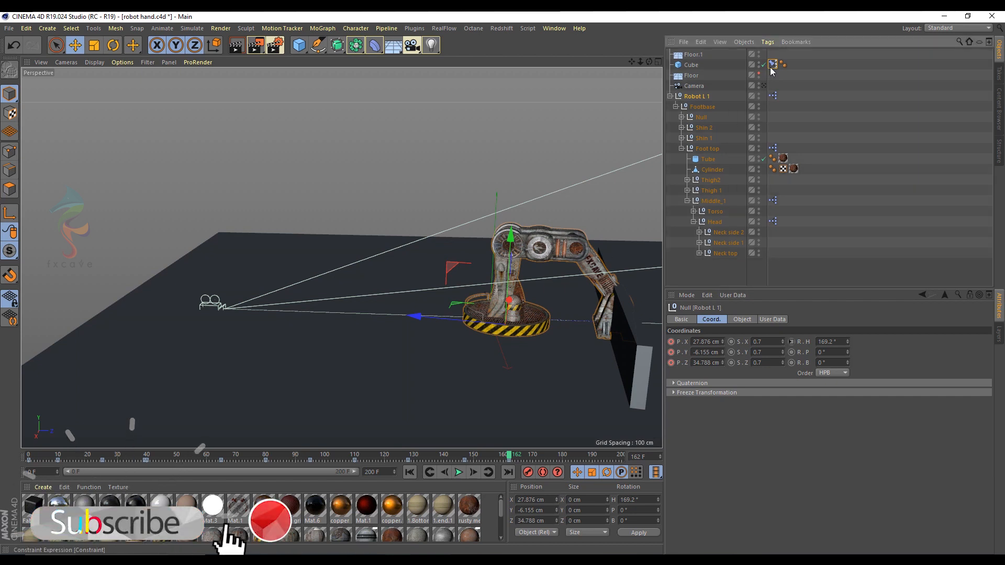
{"action": "left_click", "coordinate": [473, 472]}
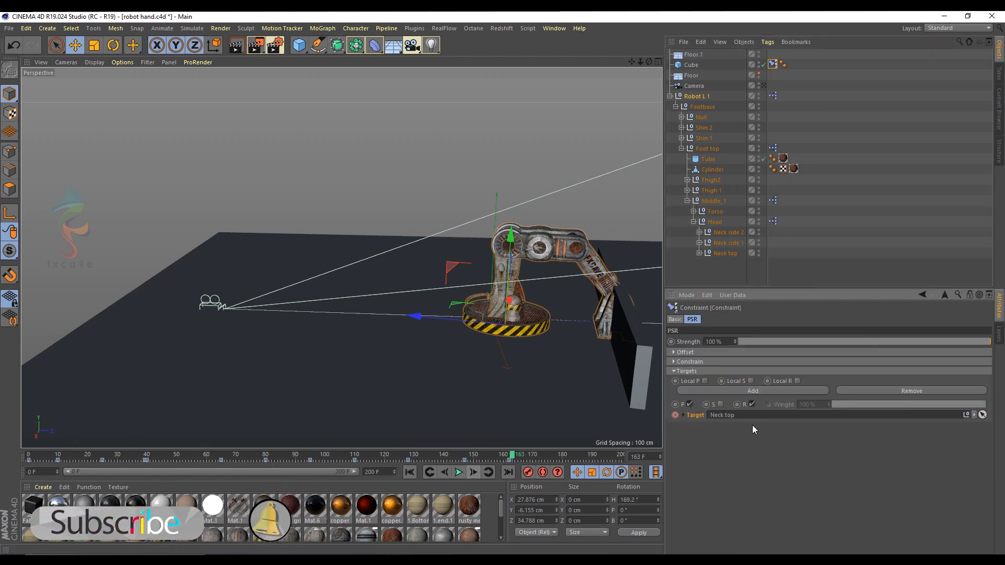
Step: Clear the Neck top target from the Cube's PSR constraint and record a key for the empty target at frame 163
{"action": "left_click", "coordinate": [684, 415]}
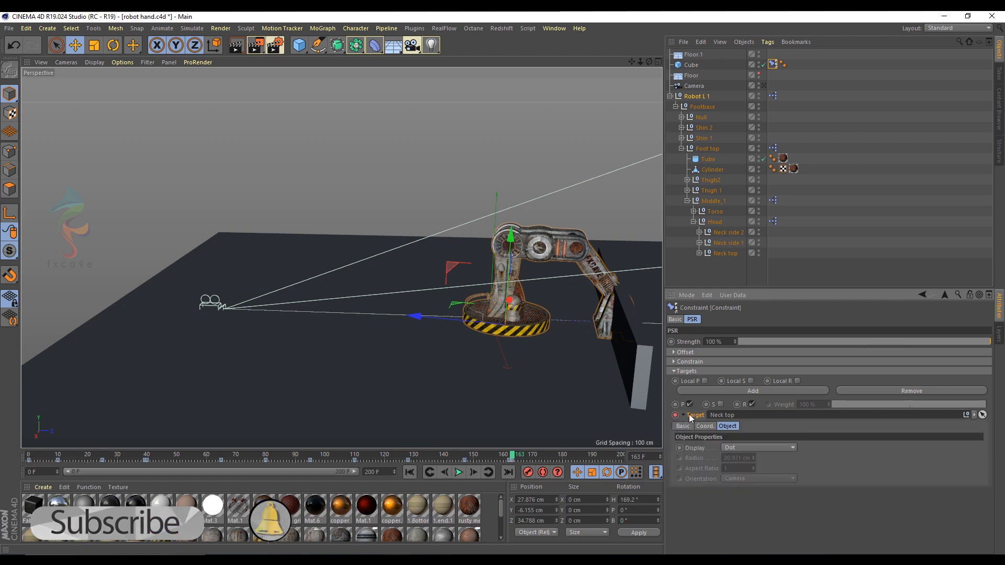
{"action": "left_click", "coordinate": [684, 415]}
{"action": "left_click", "coordinate": [974, 415]}
{"action": "left_click", "coordinate": [960, 426]}
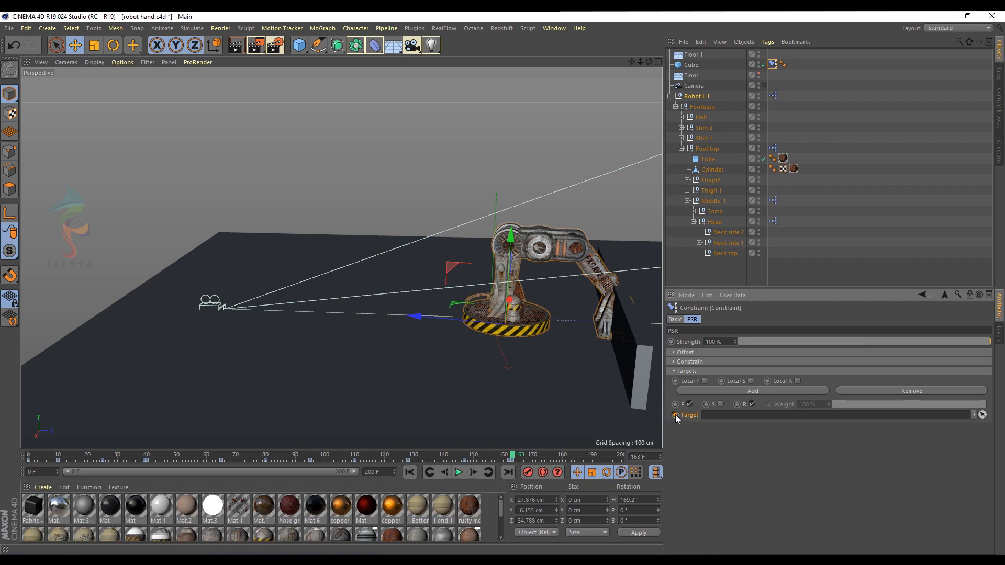
Step: Play the animation from the start to check how the arm picks up and releases the Cube, and return to frame 0
{"action": "left_click_drag", "start_coordinate": [513, 457], "coordinate": [29, 474]}
{"action": "left_click", "coordinate": [459, 473]}
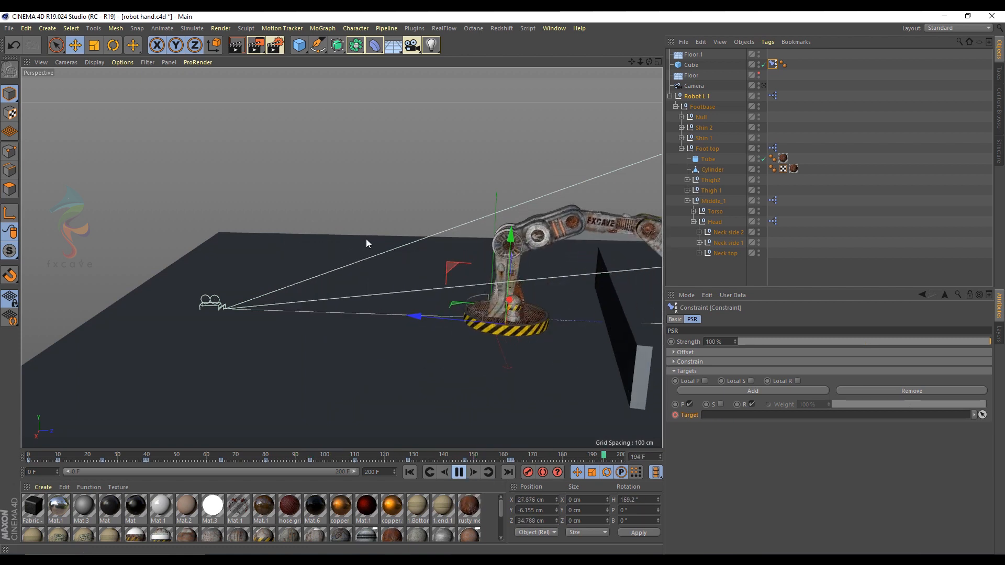
{"action": "scroll", "coordinate": [244, 196], "scroll_direction": "down", "scroll_amount": 3}
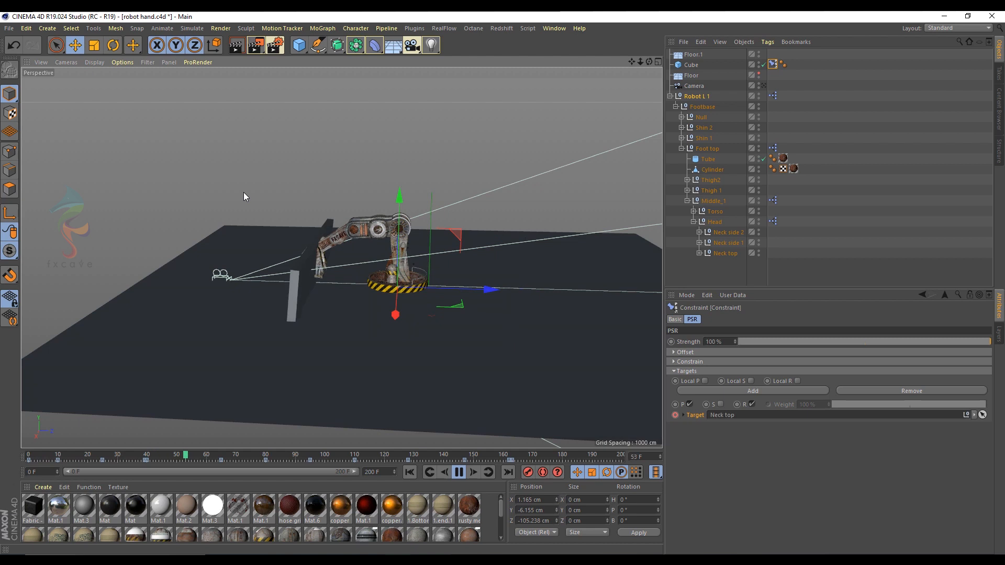
{"action": "left_click", "coordinate": [459, 473]}
{"action": "left_click", "coordinate": [410, 472]}
{"action": "left_click", "coordinate": [834, 176]}
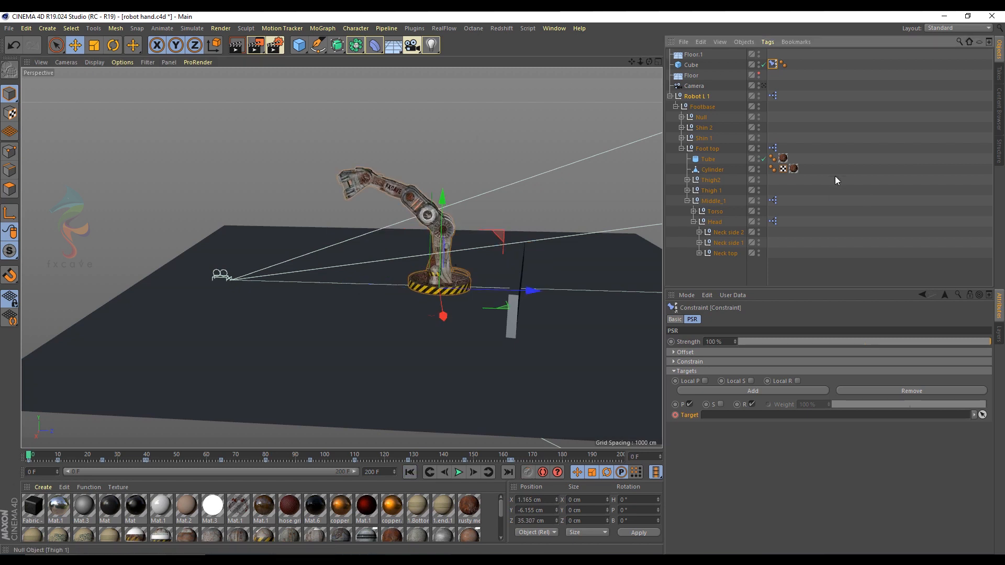
{"action": "mouse_move", "coordinate": [29, 457]}
{"action": "left_mouse_down"}
{"action": "mouse_move", "coordinate": [477, 453]}
{"action": "mouse_move", "coordinate": [28, 451]}
{"action": "left_mouse_up"}
Step: Try making the Cube editable and rotating it with axis modification enabled, and undo both changes
{"action": "left_click", "coordinate": [689, 65]}
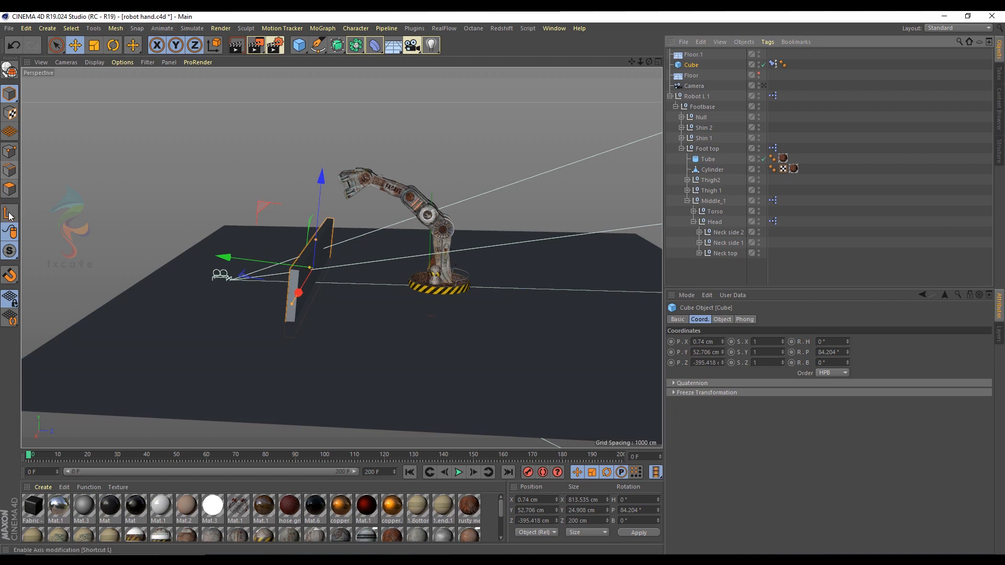
{"action": "key", "text": "c"}
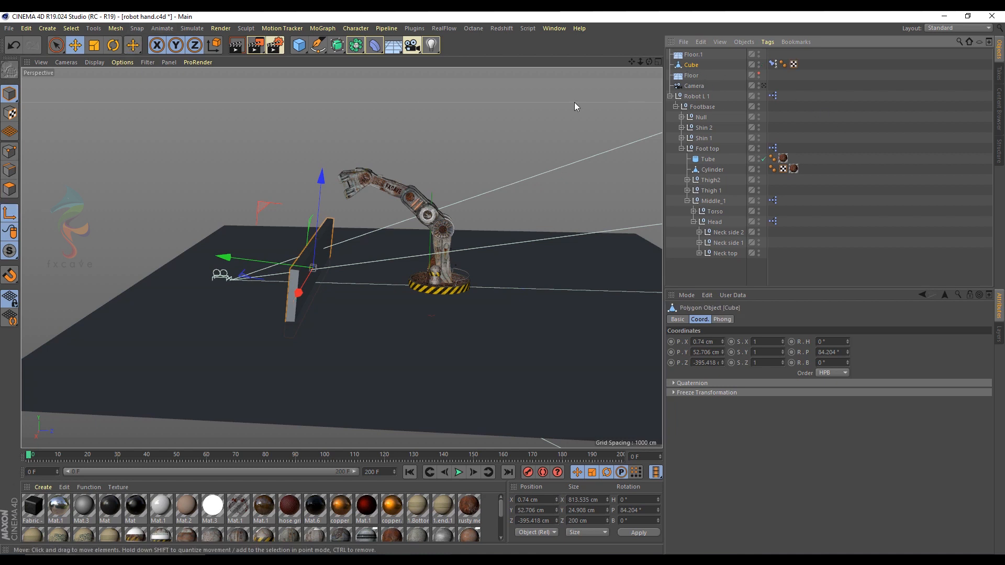
{"action": "left_click", "coordinate": [116, 46]}
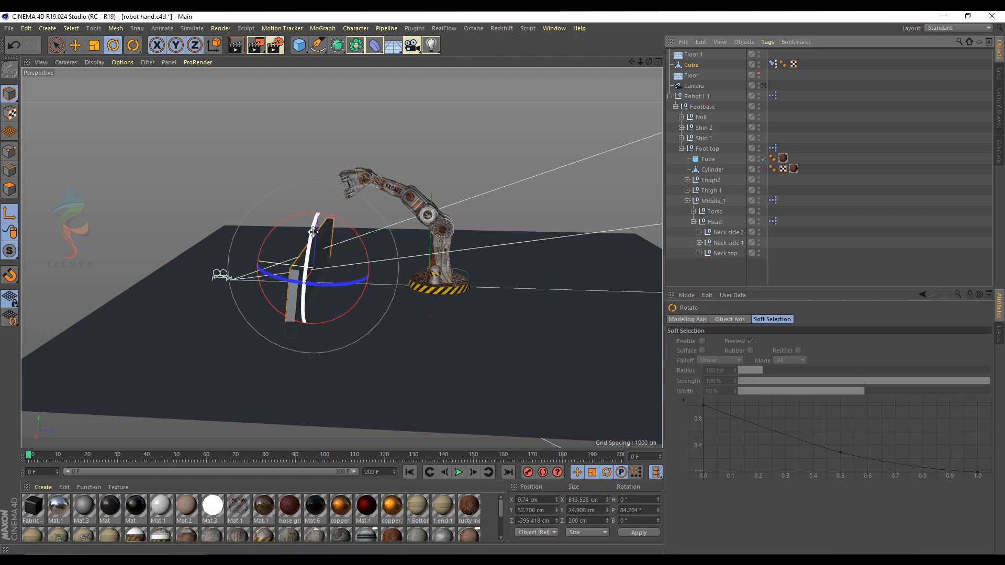
{"action": "left_click_drag", "start_coordinate": [365, 250], "coordinate": [254, 456]}
{"action": "key", "text": "ctrl+z"}
{"action": "key", "text": "ctrl+z"}
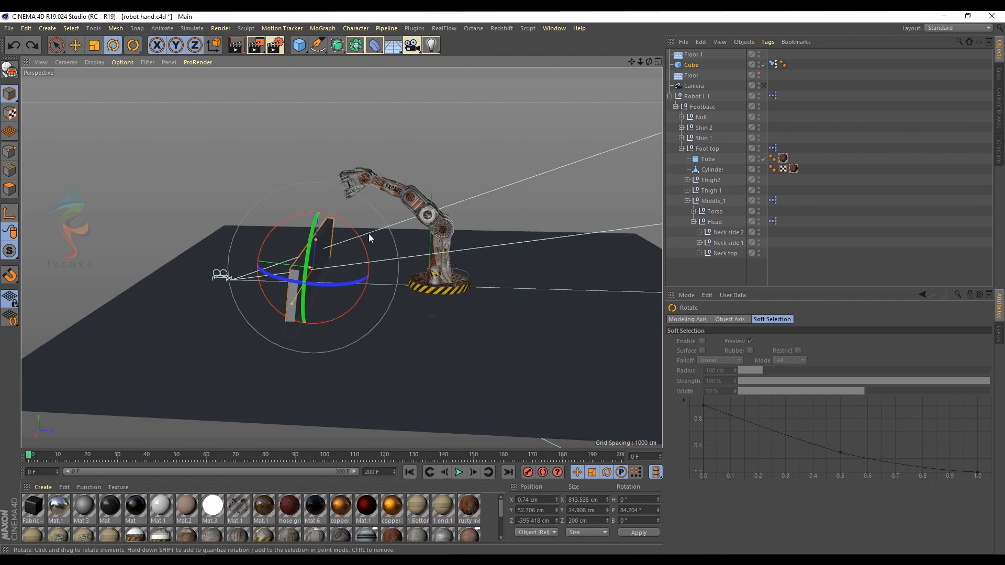
Step: Try to tilt the Cube at frame 43 by adjusting its pitch and rotating its axis, and undo the rotation
{"action": "key", "text": "e"}
{"action": "left_click", "coordinate": [154, 455]}
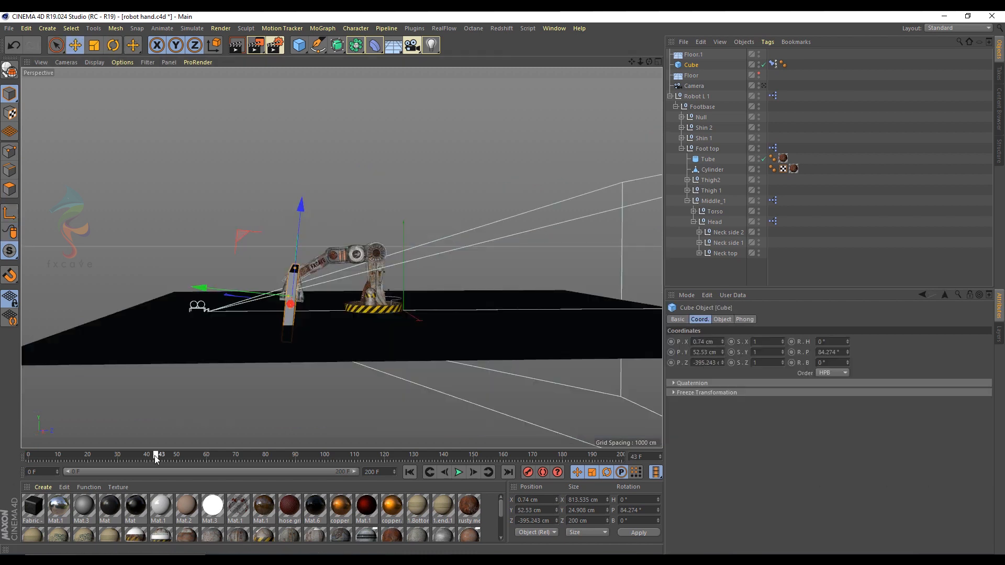
{"action": "left_click", "coordinate": [9, 213]}
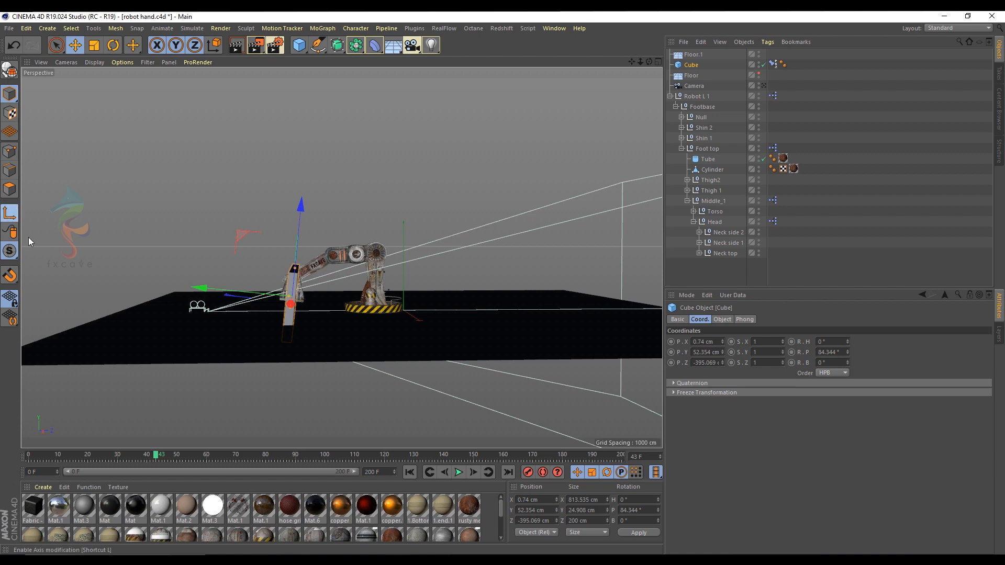
{"action": "left_click", "coordinate": [848, 350]}
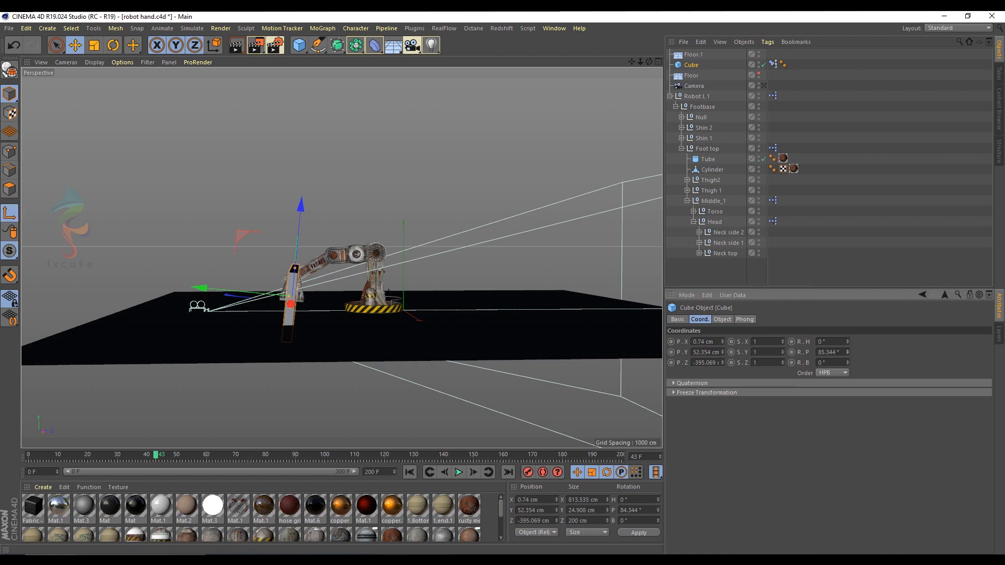
{"action": "left_click", "coordinate": [113, 45]}
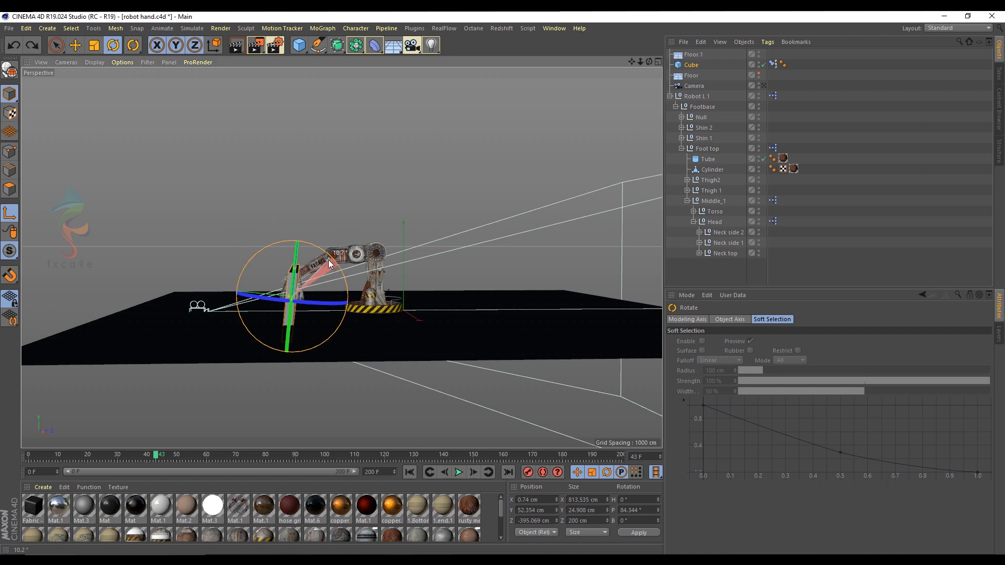
{"action": "left_click", "coordinate": [9, 213]}
{"action": "left_click_drag", "start_coordinate": [340, 269], "coordinate": [327, 278]}
{"action": "key", "text": "ctrl+z"}
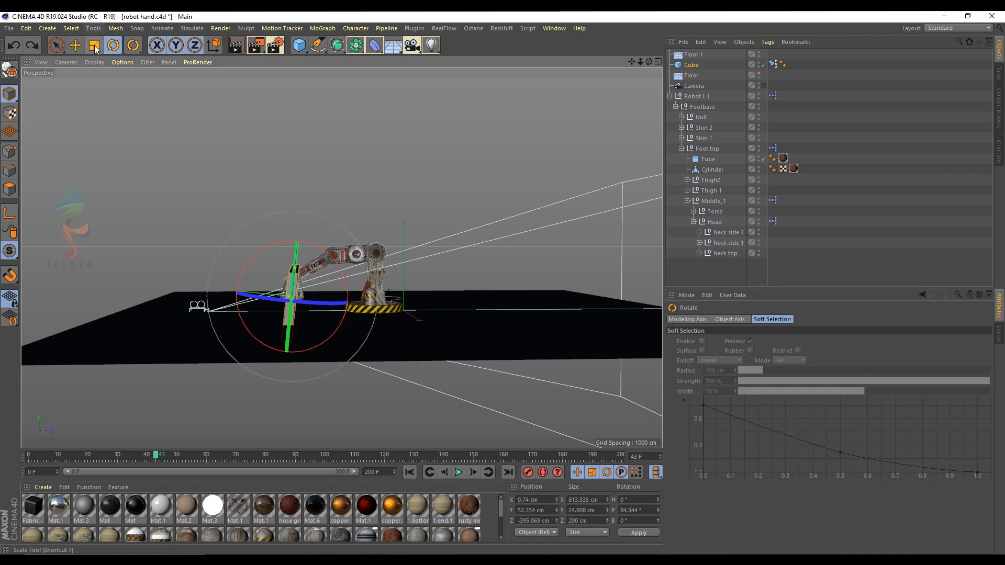
Step: Try again to tilt the non-editable Cube with axis modification enabled and by raising its pitch value
{"action": "key", "text": "l"}
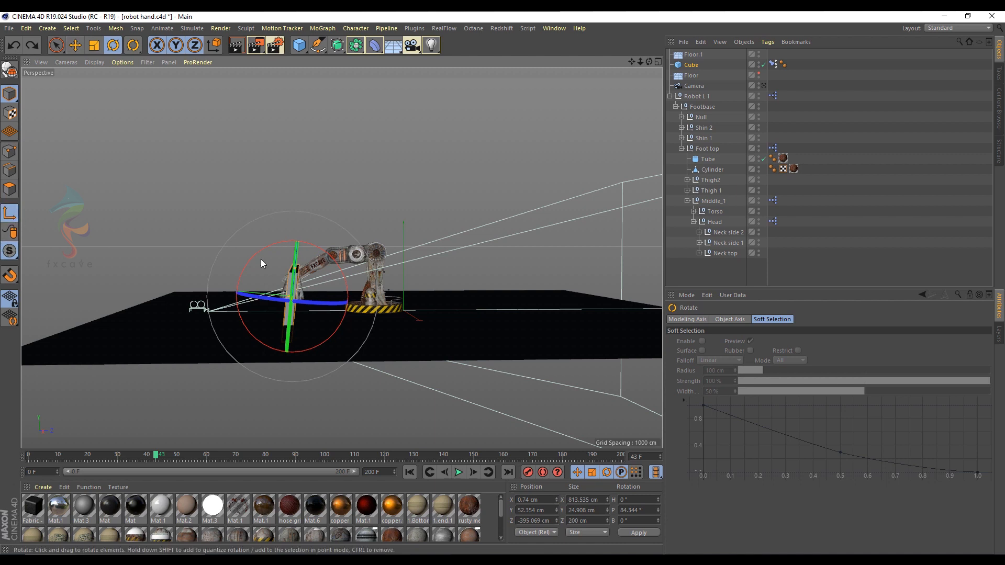
{"action": "left_click_drag", "start_coordinate": [250, 257], "coordinate": [224, 272]}
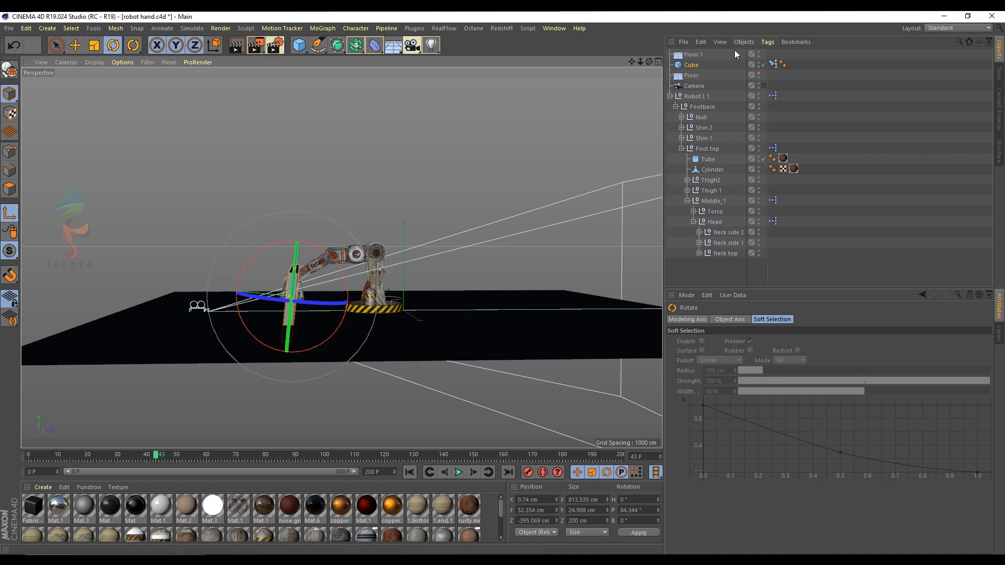
{"action": "left_click", "coordinate": [691, 65]}
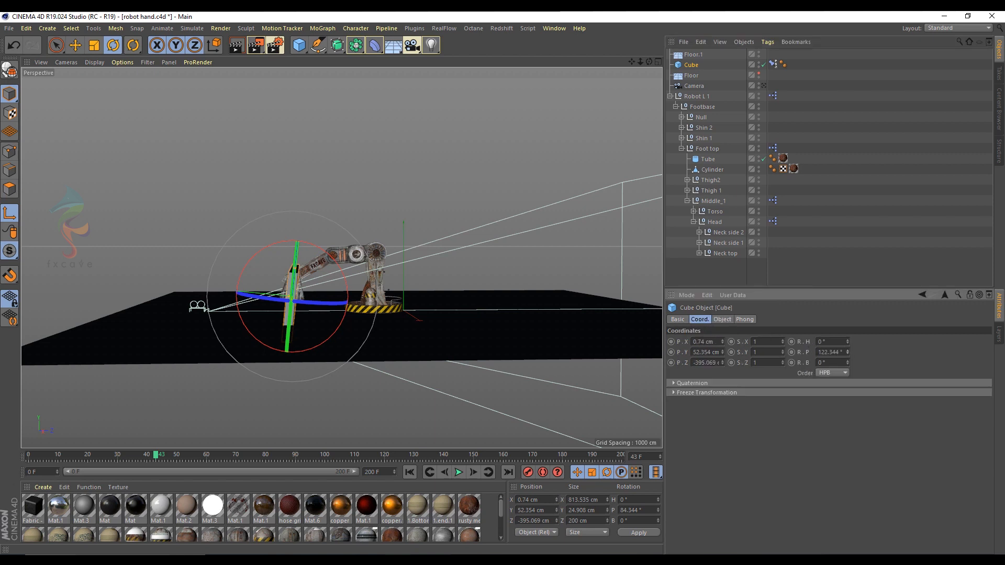
{"action": "left_click_drag", "start_coordinate": [845, 353], "coordinate": [845, 353]}
Step: Make the Cube editable and rotate it with axis modification enabled until the board lies flat under the gripper
{"action": "key", "text": "c"}
{"action": "left_click_drag", "start_coordinate": [343, 274], "coordinate": [337, 411]}
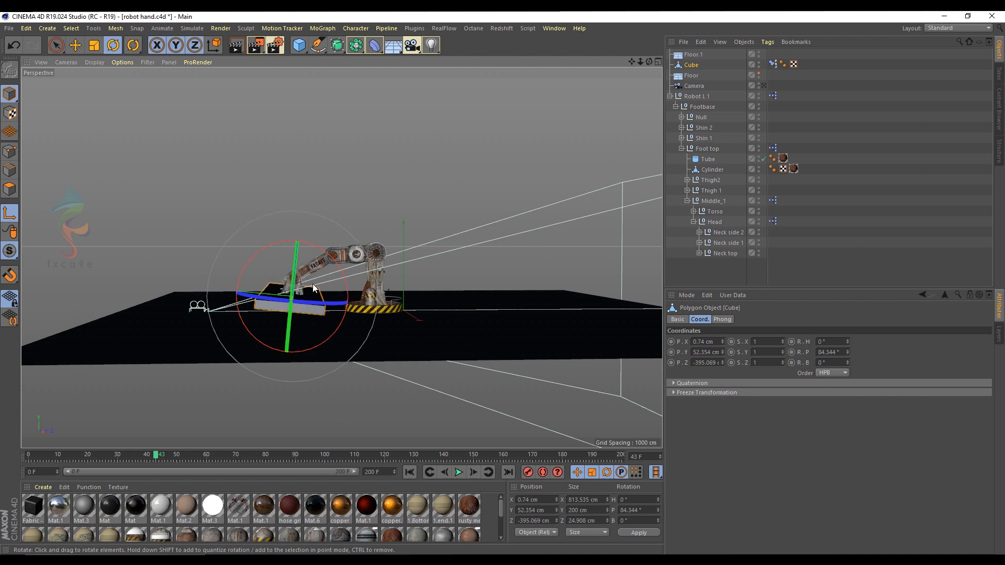
{"action": "left_click_drag", "start_coordinate": [349, 284], "coordinate": [349, 263], "text": "alt"}
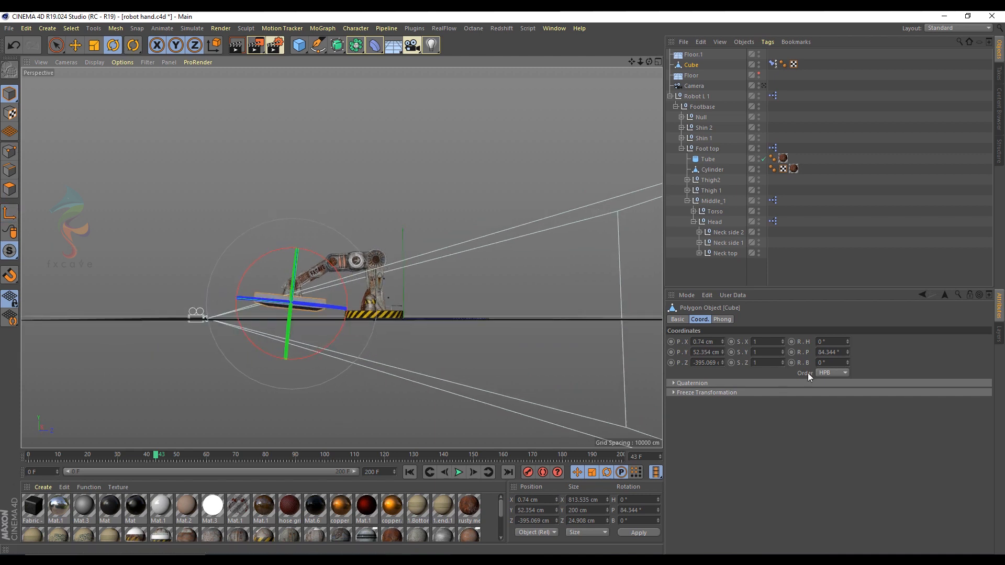
Step: Try to adjust the Cube's pitch numerically through its coordinate values while axis modification is enabled
{"action": "left_click", "coordinate": [648, 510]}
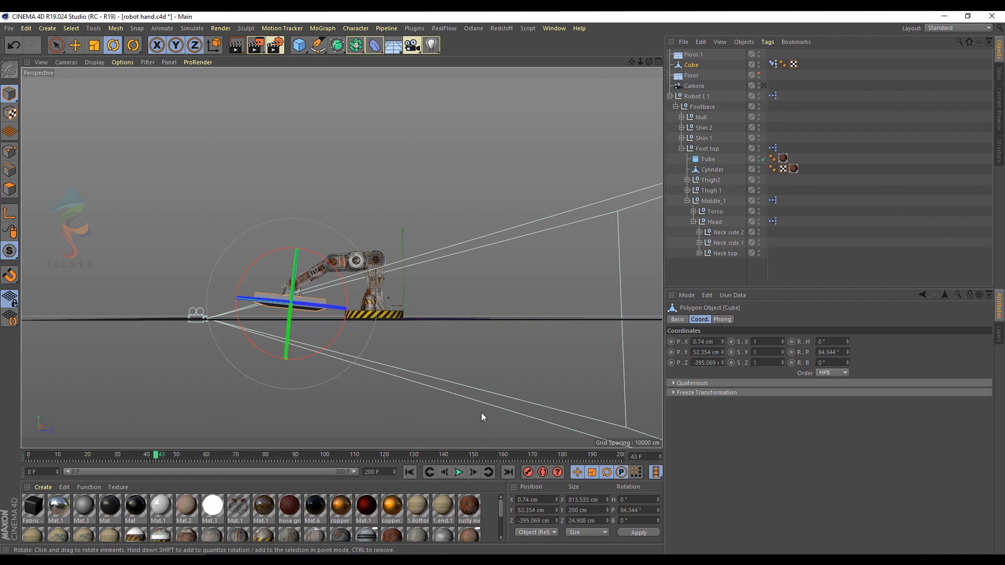
{"action": "left_click", "coordinate": [10, 217]}
{"action": "left_click", "coordinate": [632, 510]}
{"action": "key", "text": "Return"}
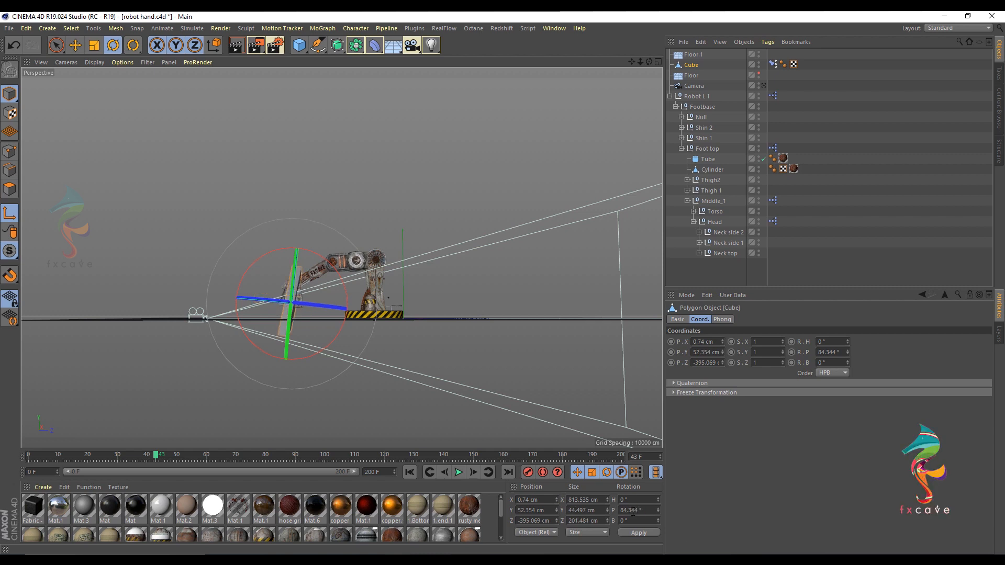
Step: Try adjusting the Cube's pitch and transfer its 84.344° pitch into the frozen rotation under Freeze Transformation
{"action": "left_click", "coordinate": [830, 352]}
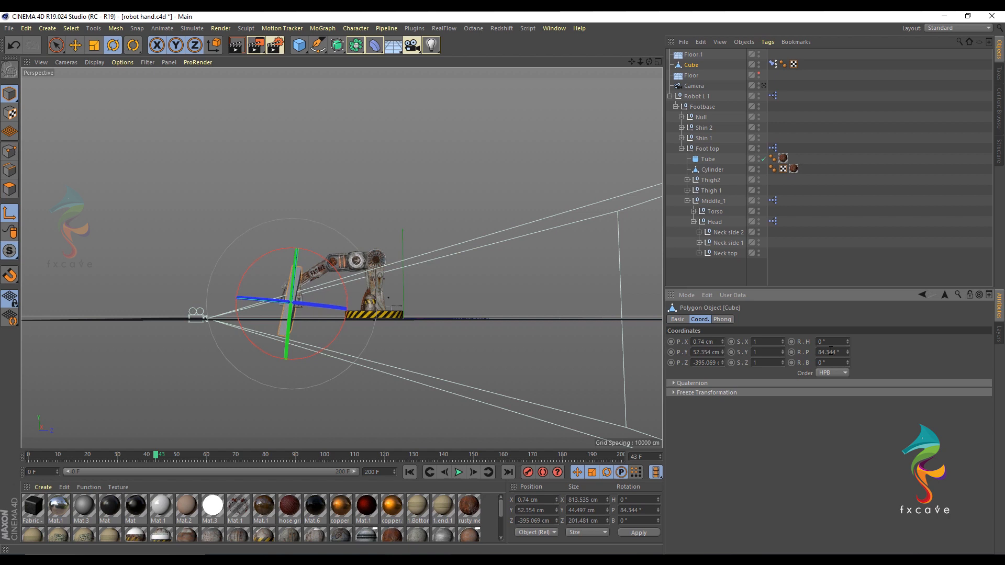
{"action": "right_click", "coordinate": [847, 351]}
{"action": "left_click", "coordinate": [848, 351]}
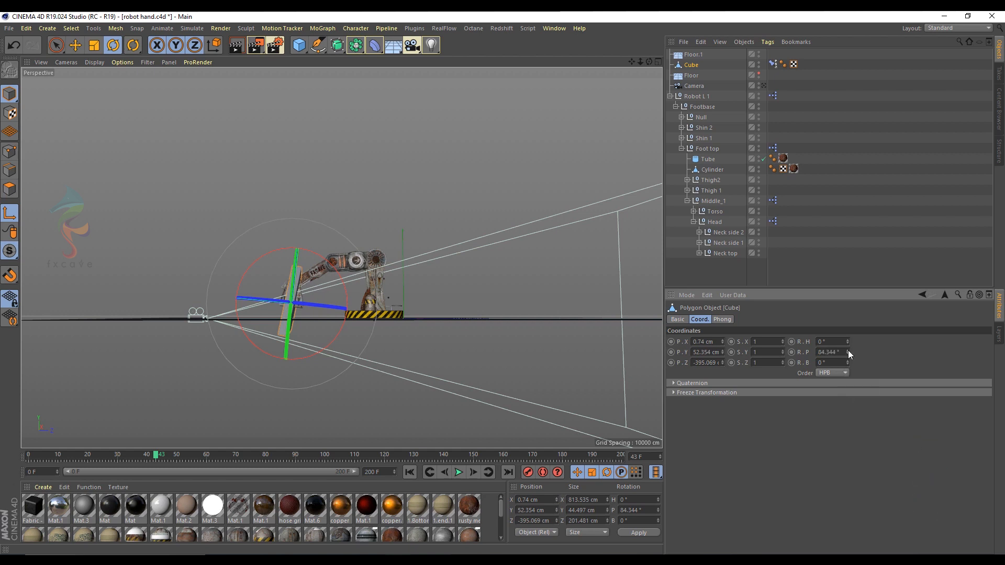
{"action": "left_click", "coordinate": [675, 392]}
{"action": "left_click_drag", "start_coordinate": [847, 423], "coordinate": [846, 412]}
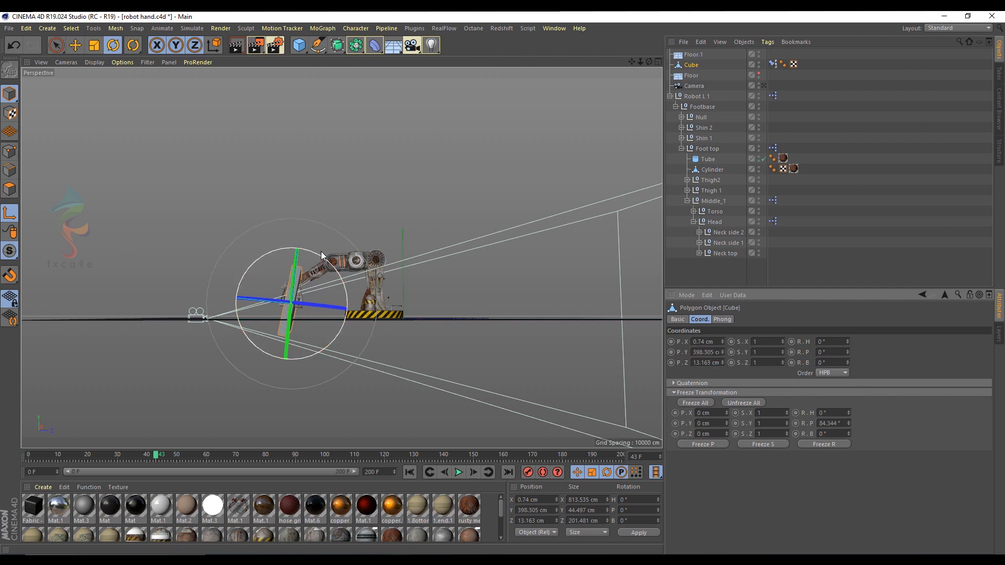
Step: Rotate the Cube's board back to nearly horizontal and fine-tune its tilt against the gripper in the Right view
{"action": "left_click_drag", "start_coordinate": [326, 259], "coordinate": [206, 213]}
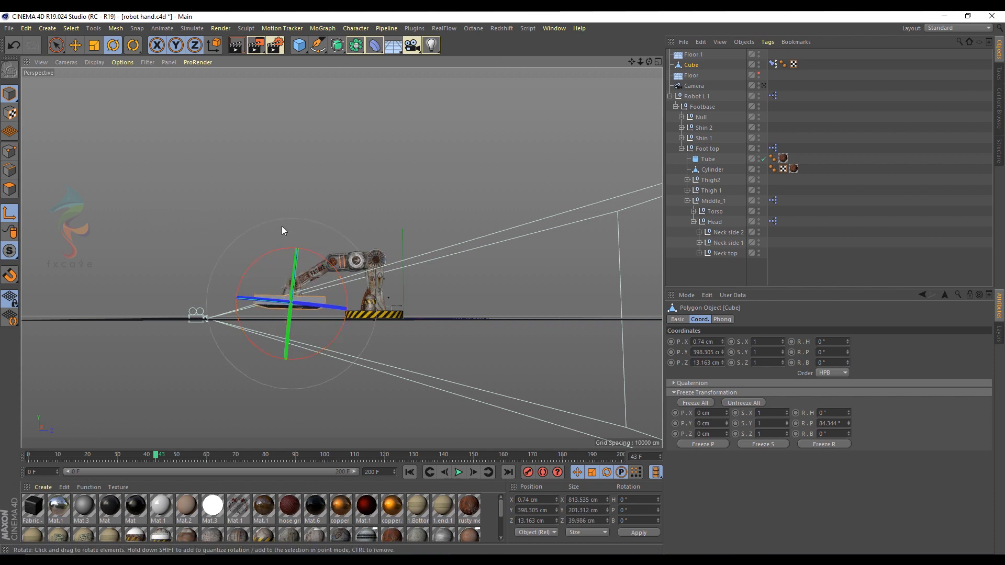
{"action": "middle_click", "coordinate": [307, 215]}
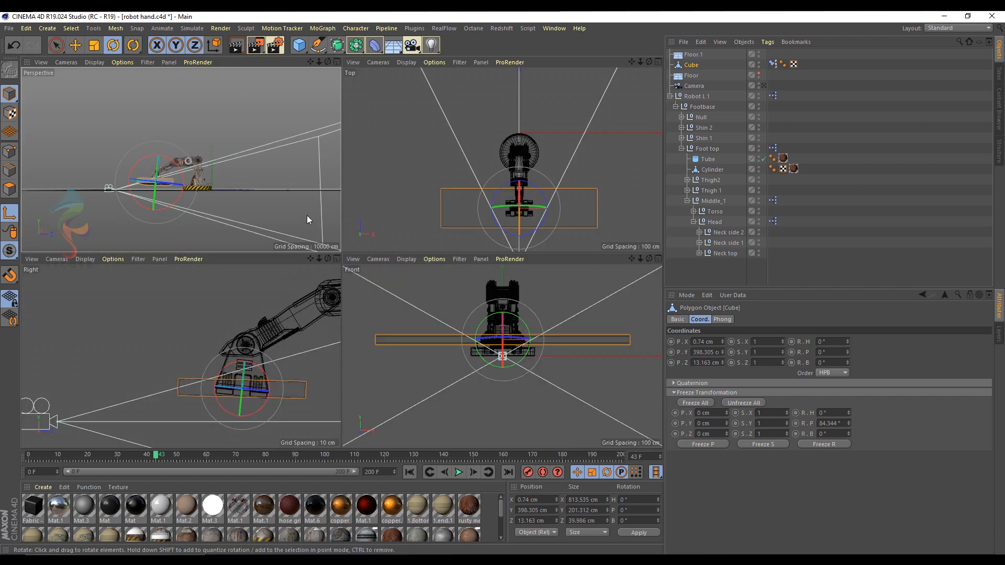
{"action": "middle_click", "coordinate": [398, 312]}
{"action": "middle_click", "coordinate": [429, 252]}
{"action": "middle_click", "coordinate": [290, 357]}
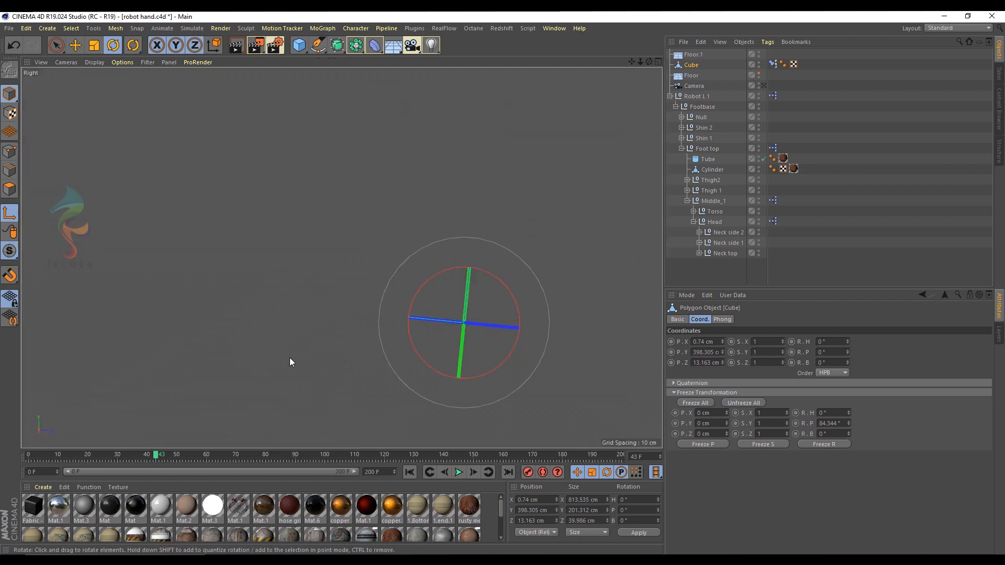
{"action": "left_click_drag", "start_coordinate": [513, 297], "coordinate": [523, 272]}
{"action": "mouse_move", "coordinate": [520, 273]}
{"action": "left_mouse_down"}
{"action": "mouse_move", "coordinate": [540, 282]}
{"action": "mouse_move", "coordinate": [522, 288]}
{"action": "left_mouse_up"}
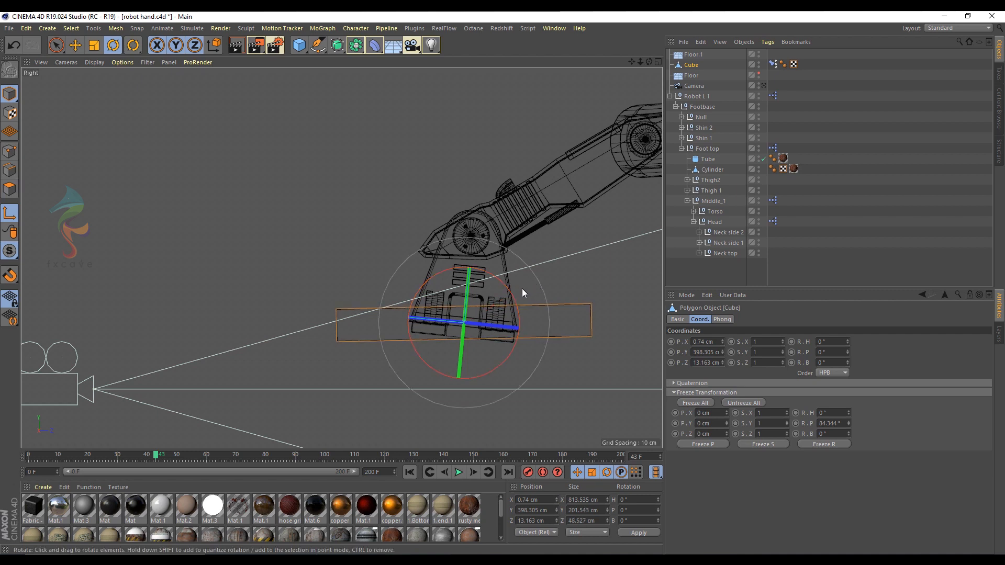
Step: Try to move the Cube's axis and change its pitch numerically while axis modification is enabled
{"action": "left_click", "coordinate": [80, 44]}
{"action": "left_click_drag", "start_coordinate": [474, 245], "coordinate": [472, 144]}
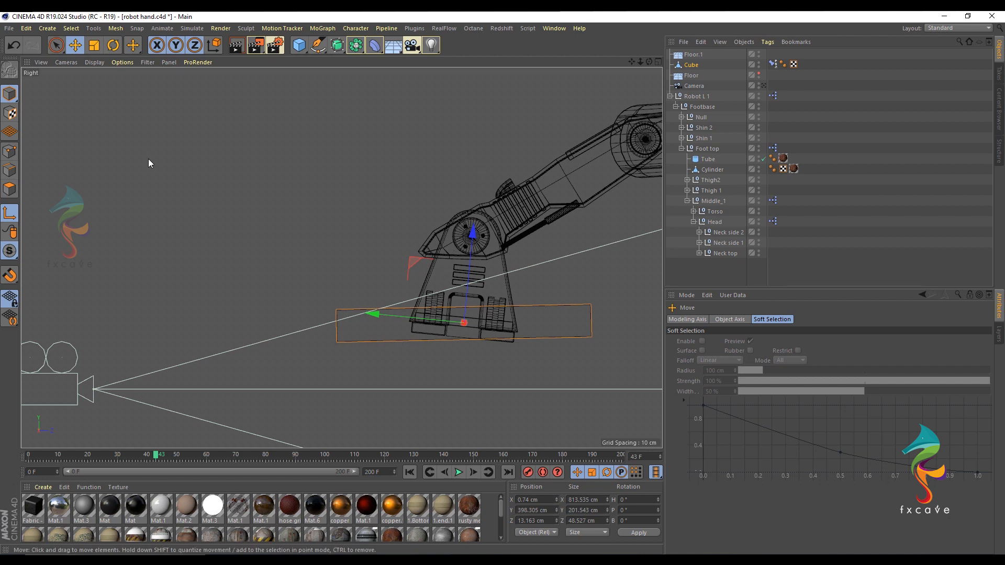
{"action": "left_click", "coordinate": [658, 511]}
{"action": "left_click", "coordinate": [658, 511]}
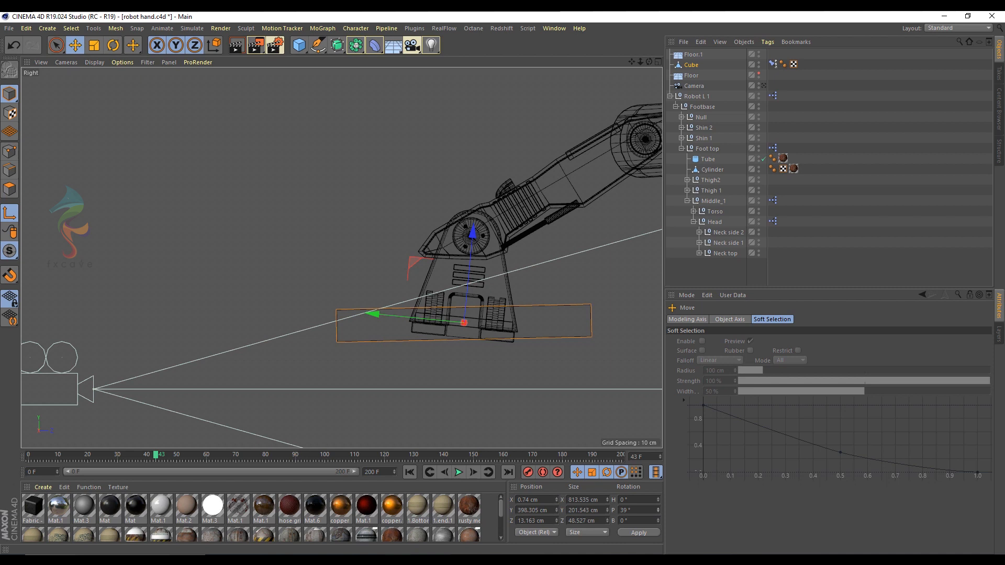
{"action": "double_click", "coordinate": [636, 511]}
Step: Rotate the Cube's board to match the gripper's tilt in the Right view and turn off axis modification
{"action": "left_click", "coordinate": [112, 46]}
{"action": "left_click_drag", "start_coordinate": [475, 269], "coordinate": [479, 271]}
{"action": "left_click", "coordinate": [9, 214]}
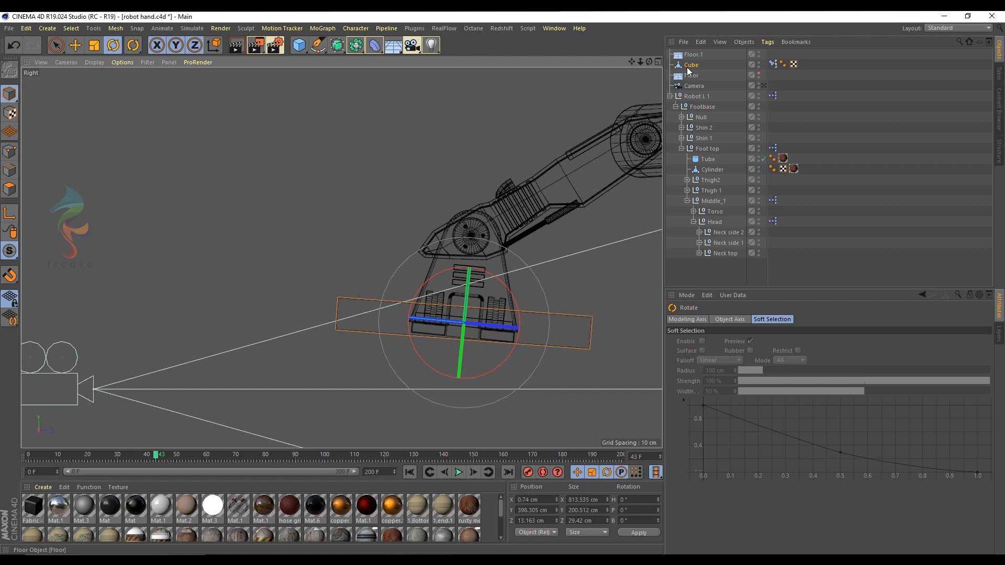
Step: Set the Cube's frozen pitch to 90° under Freeze Transformation
{"action": "left_click", "coordinate": [690, 66]}
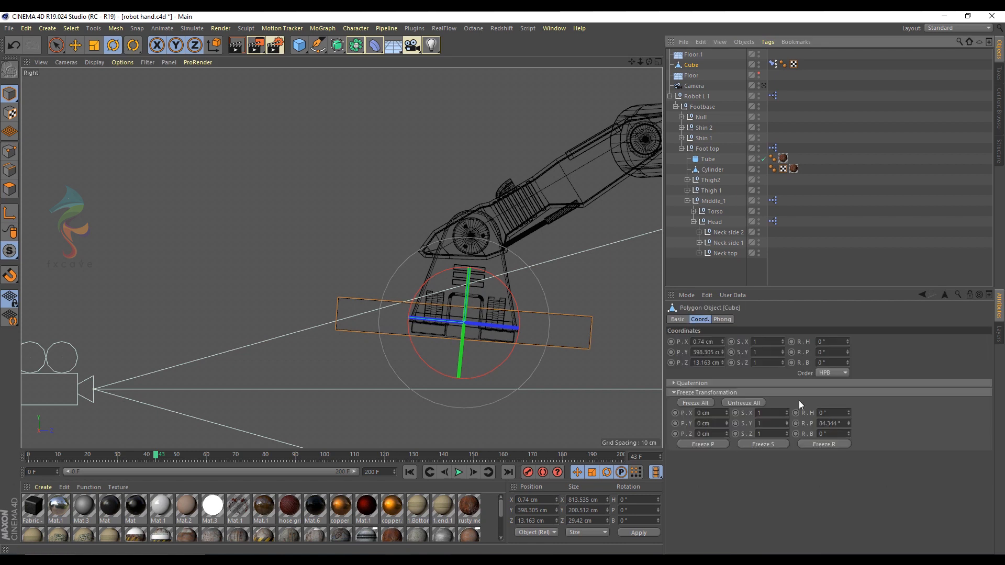
{"action": "left_click", "coordinate": [840, 424]}
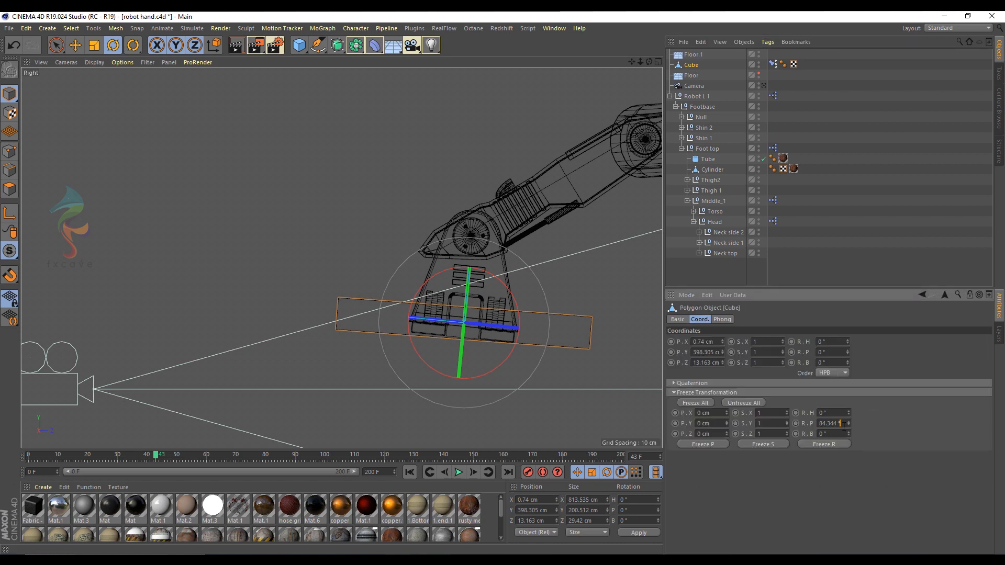
{"action": "type", "text": "90"}
{"action": "key", "text": "Return"}
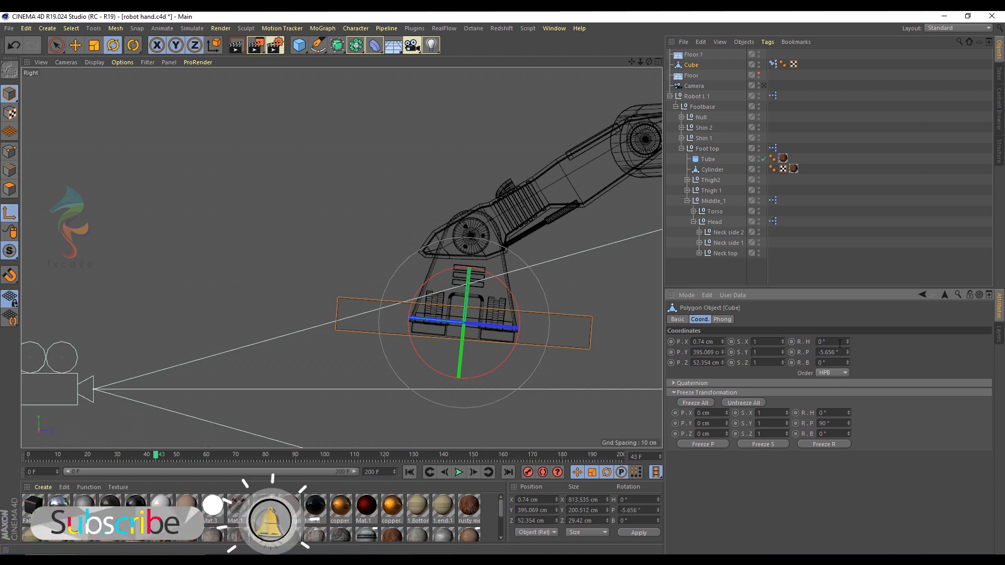
Step: Re-enter the Cube's pitch and rotate its board until it lies horizontal in the Right view
{"action": "left_click", "coordinate": [634, 510]}
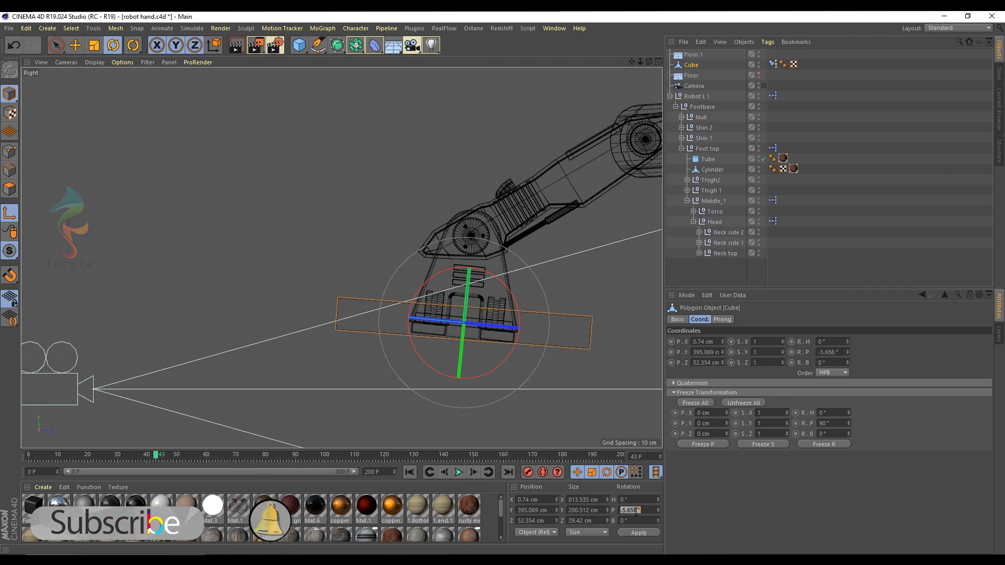
{"action": "key", "text": "Return"}
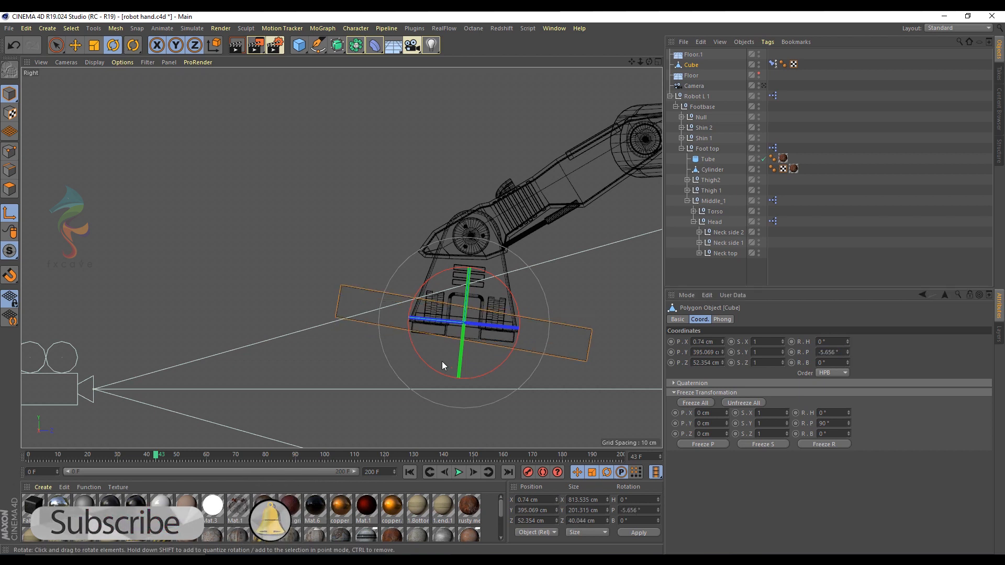
{"action": "left_click", "coordinate": [11, 212]}
{"action": "mouse_move", "coordinate": [514, 299]}
{"action": "left_mouse_down"}
{"action": "mouse_move", "coordinate": [511, 282]}
{"action": "mouse_move", "coordinate": [491, 275]}
{"action": "left_mouse_up"}
{"action": "key", "text": "ctrl+z"}
{"action": "left_click", "coordinate": [10, 213]}
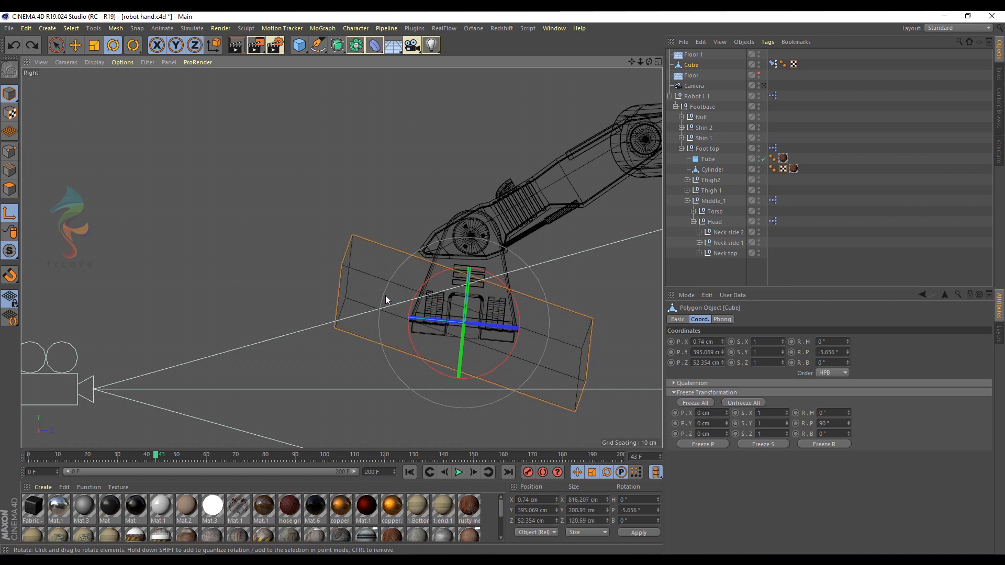
{"action": "left_click_drag", "start_coordinate": [513, 296], "coordinate": [504, 308]}
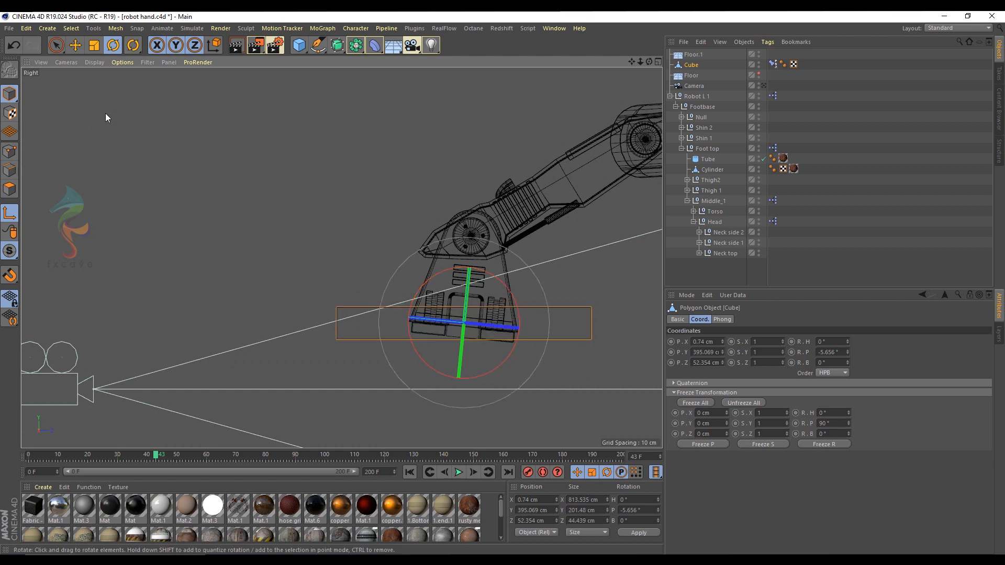
Step: Try to nudge the Cube slightly against the gripper along its axes in the Right view
{"action": "left_click", "coordinate": [77, 47]}
{"action": "middle_click", "coordinate": [469, 294]}
{"action": "middle_click", "coordinate": [174, 141]}
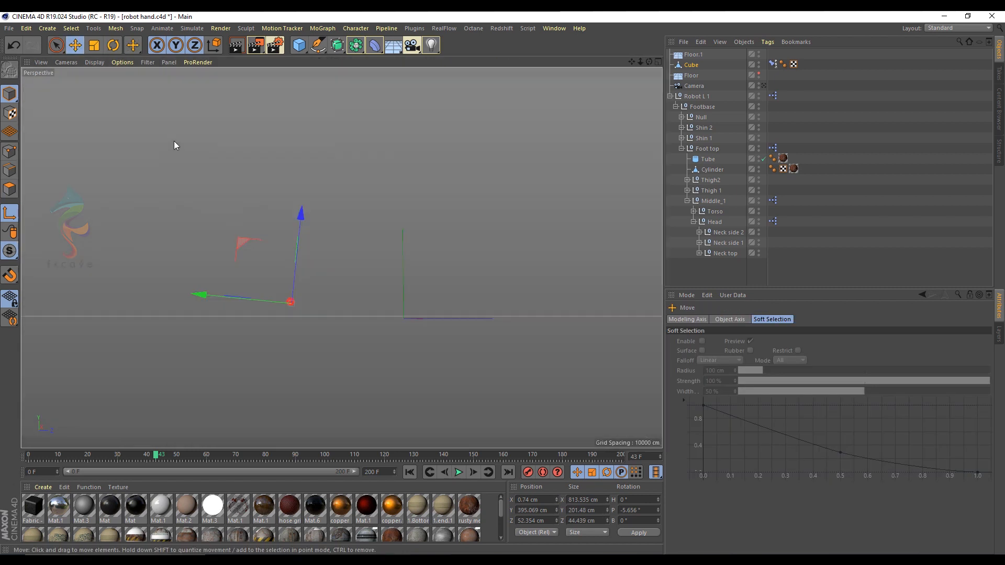
{"action": "middle_click", "coordinate": [299, 223]}
{"action": "middle_click", "coordinate": [272, 332]}
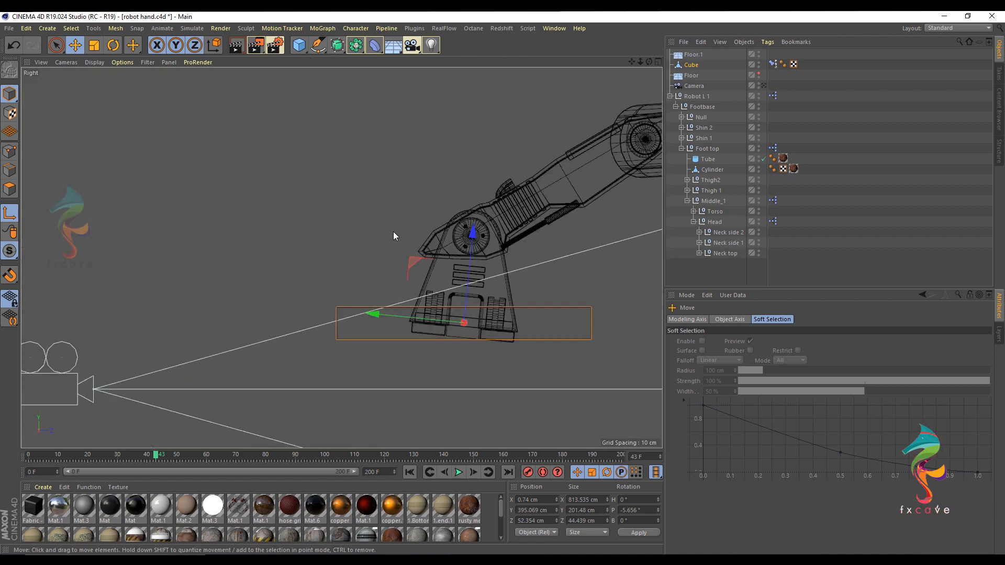
{"action": "left_click_drag", "start_coordinate": [470, 269], "coordinate": [468, 282]}
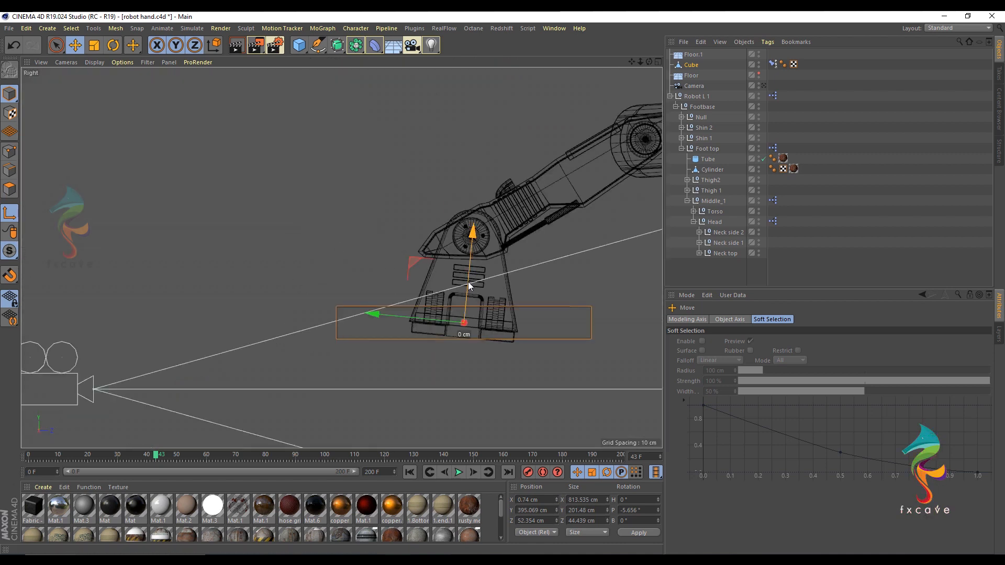
{"action": "left_click_drag", "start_coordinate": [413, 265], "coordinate": [415, 230]}
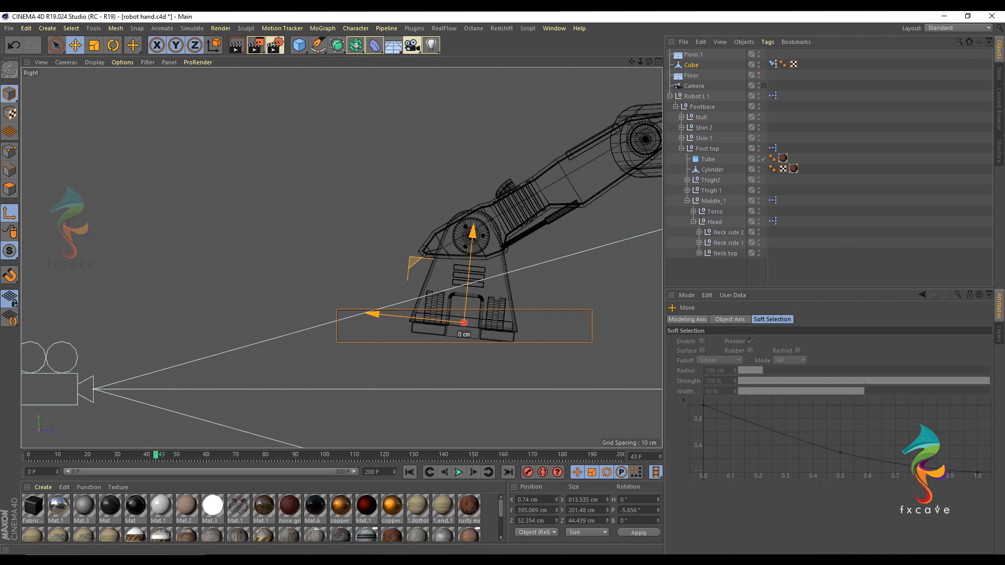
Step: Examine the board's placement under the gripper from an orbited Perspective view
{"action": "middle_click", "coordinate": [384, 297]}
{"action": "middle_click", "coordinate": [238, 194]}
{"action": "left_click_drag", "start_coordinate": [241, 238], "coordinate": [275, 282], "text": "alt"}
{"action": "left_click_drag", "start_coordinate": [263, 240], "coordinate": [252, 225]}
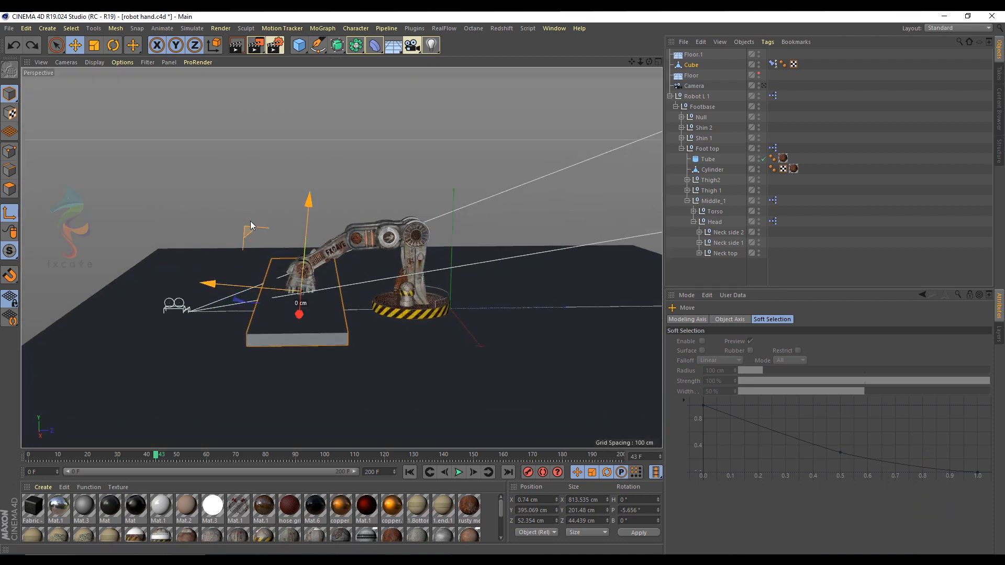
{"action": "left_click_drag", "start_coordinate": [251, 168], "coordinate": [203, 139]}
{"action": "left_click_drag", "start_coordinate": [279, 102], "coordinate": [294, 105]}
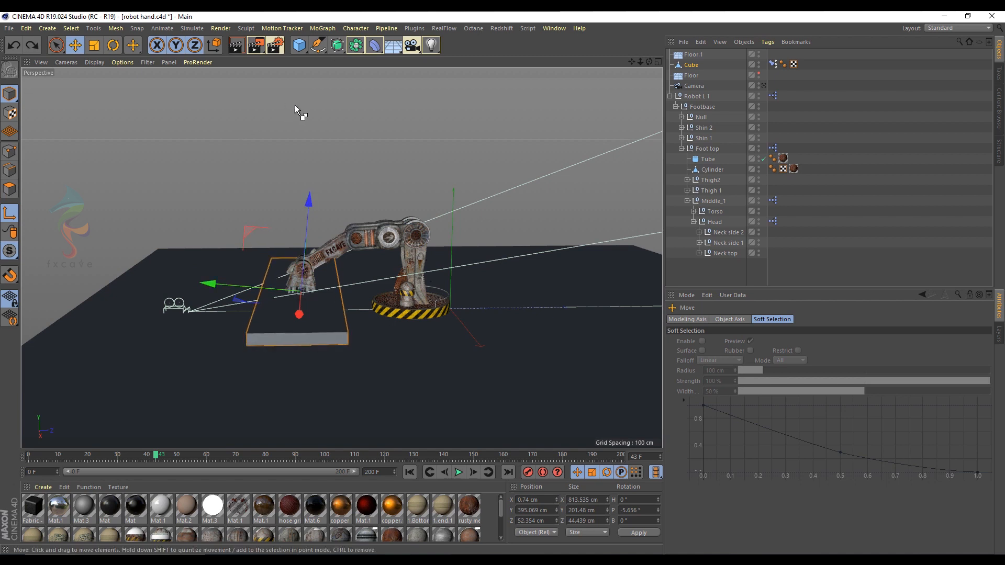
Step: At frame 42, lower the Neck top null's axis to about Z -152.3 cm so the board drops to floor level
{"action": "mouse_move", "coordinate": [156, 456]}
{"action": "left_mouse_down"}
{"action": "mouse_move", "coordinate": [296, 455]}
{"action": "mouse_move", "coordinate": [55, 463]}
{"action": "mouse_move", "coordinate": [352, 456]}
{"action": "mouse_move", "coordinate": [152, 457]}
{"action": "left_mouse_up"}
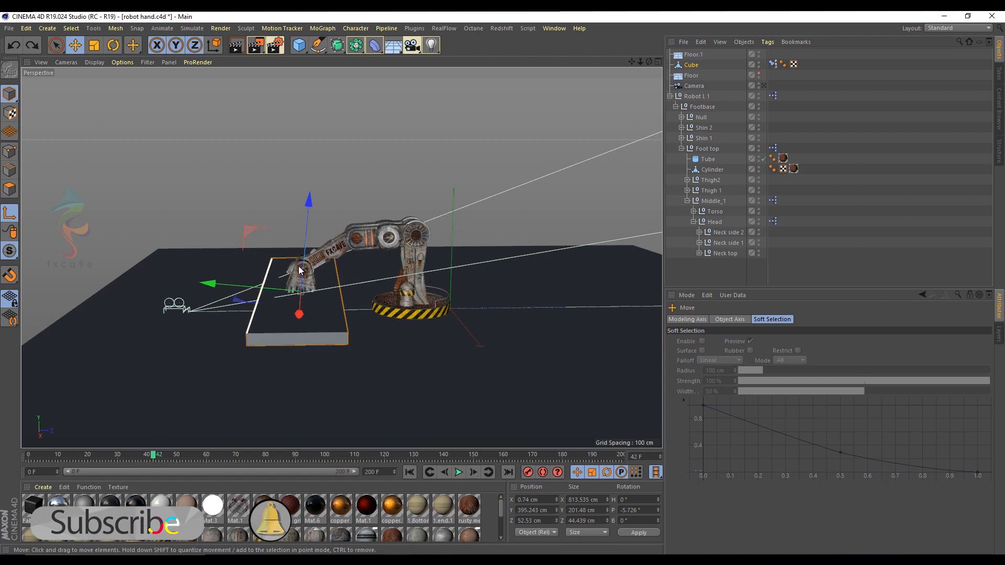
{"action": "middle_click", "coordinate": [299, 340]}
{"action": "middle_click", "coordinate": [321, 381]}
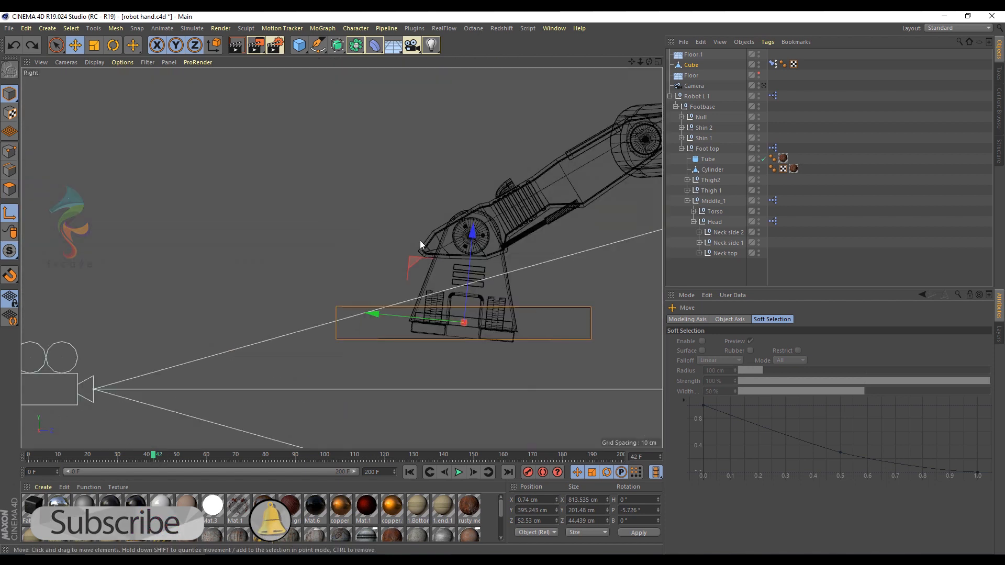
{"action": "left_click", "coordinate": [725, 253]}
{"action": "key", "text": "o"}
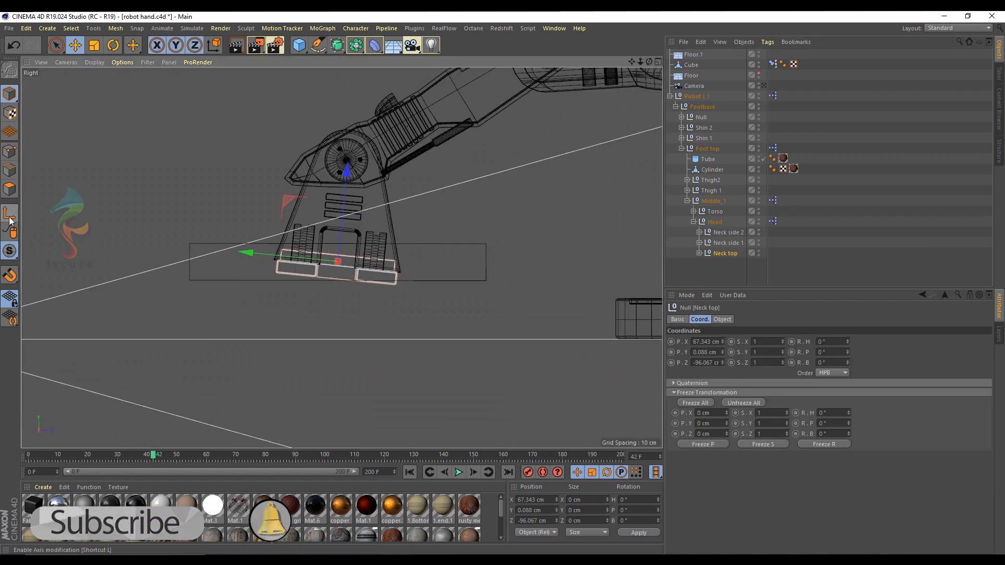
{"action": "left_click_drag", "start_coordinate": [345, 199], "coordinate": [350, 258]}
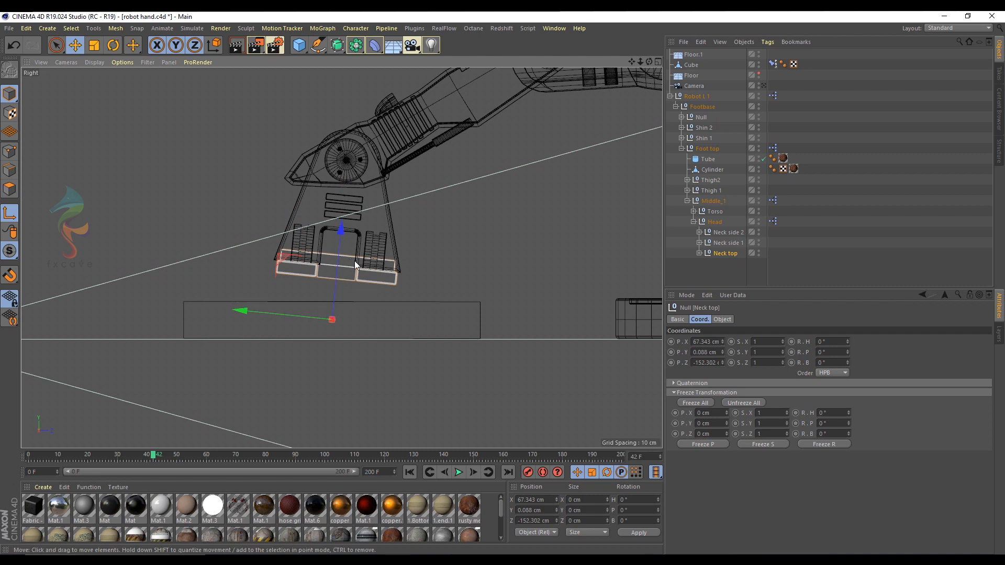
Step: Rotate the Neck top null's axis to a pitch of about 6.3° so it stands upright in the Right view
{"action": "left_click", "coordinate": [111, 45]}
{"action": "left_click_drag", "start_coordinate": [285, 298], "coordinate": [281, 293]}
{"action": "key", "text": "ctrl+z"}
{"action": "key", "text": "ctrl+z"}
{"action": "left_click_drag", "start_coordinate": [387, 309], "coordinate": [389, 301]}
{"action": "key", "text": "ctrl+z"}
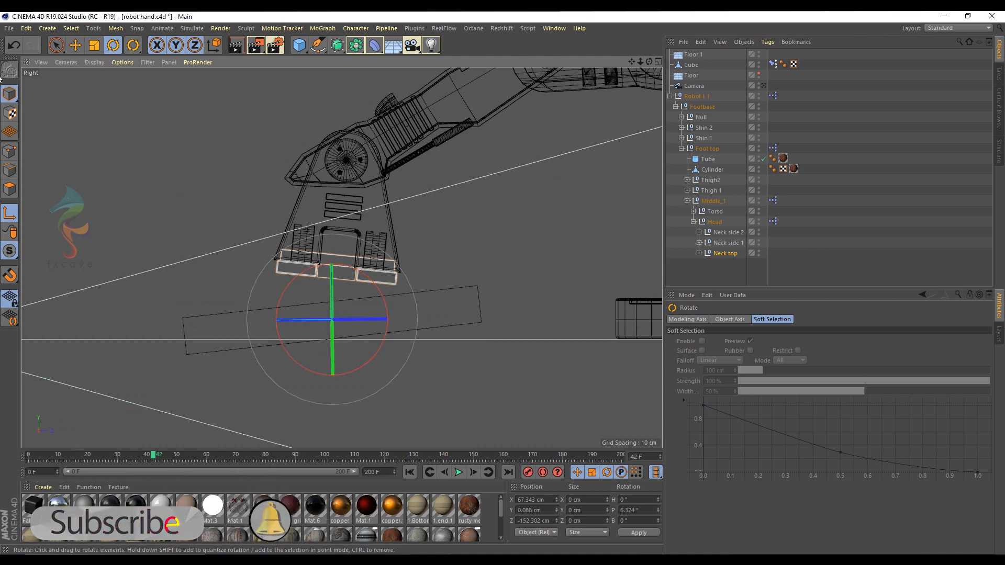
Step: Rotate the Cube's board level with the floor using axis modification, and turn axis modification off
{"action": "key", "text": "e"}
{"action": "left_click", "coordinate": [691, 64]}
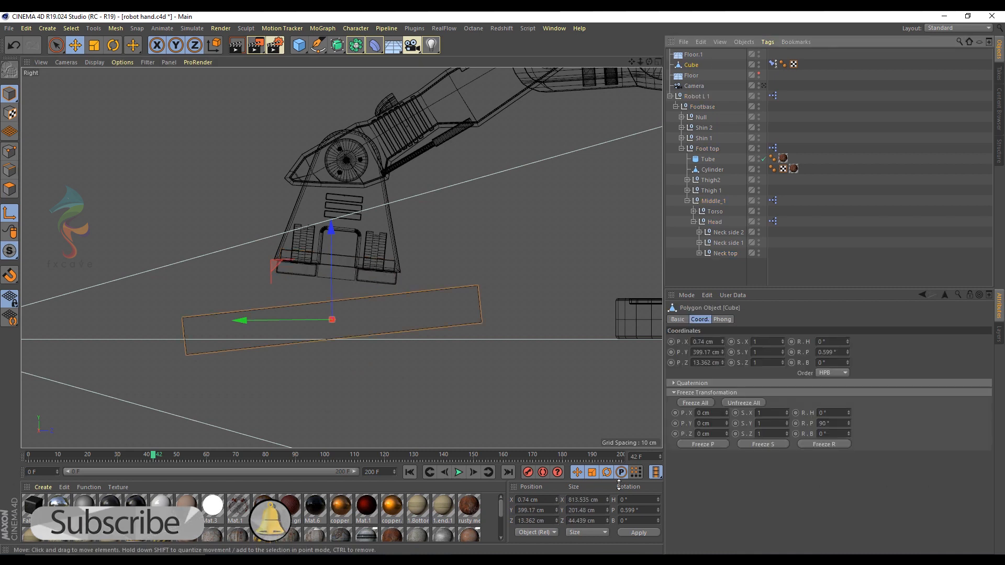
{"action": "left_click", "coordinate": [631, 510]}
{"action": "type", "text": "00"}
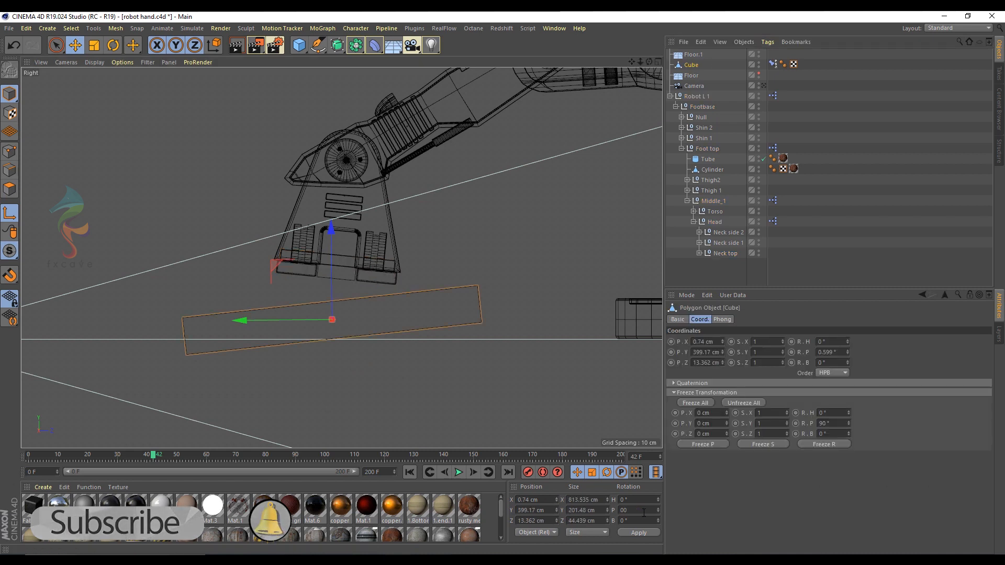
{"action": "key", "text": "Escape"}
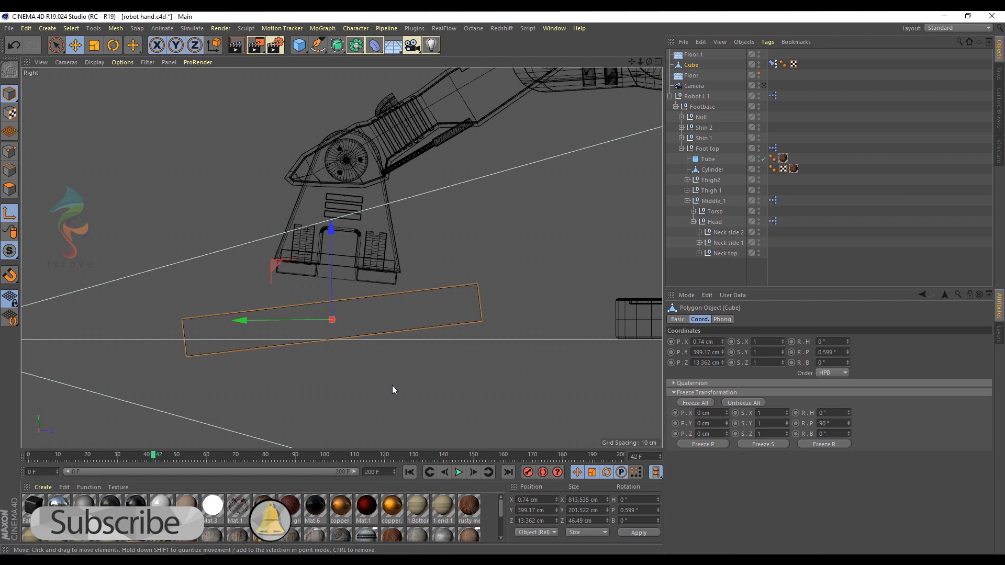
{"action": "left_click", "coordinate": [113, 45]}
{"action": "left_click_drag", "start_coordinate": [363, 274], "coordinate": [357, 272]}
{"action": "left_click", "coordinate": [75, 45]}
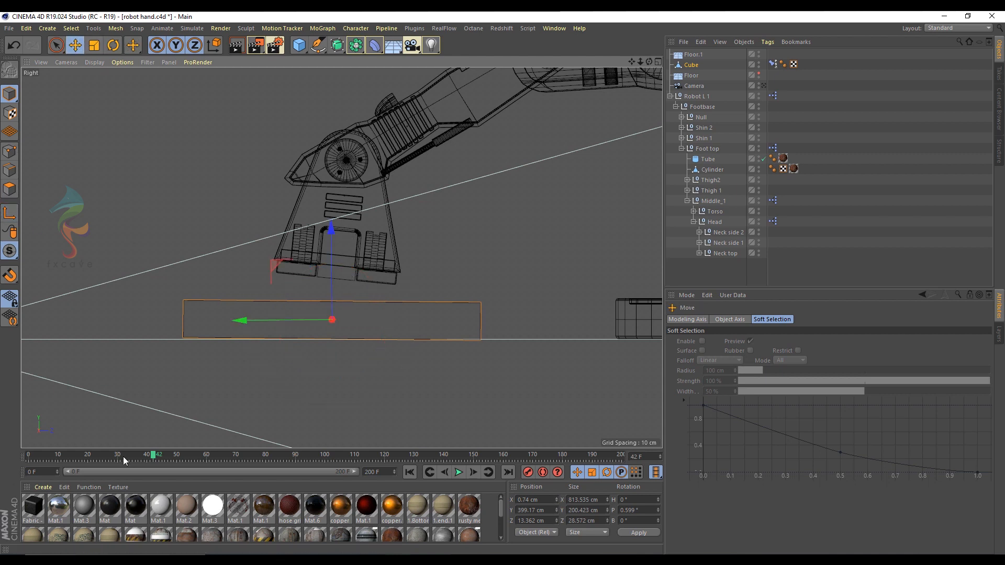
Step: Play the animation from frame 37 in the Perspective view to review how the arm carries the board
{"action": "mouse_move", "coordinate": [153, 457]}
{"action": "left_mouse_down"}
{"action": "mouse_move", "coordinate": [106, 457]}
{"action": "mouse_move", "coordinate": [289, 458]}
{"action": "mouse_move", "coordinate": [94, 464]}
{"action": "mouse_move", "coordinate": [138, 460]}
{"action": "left_mouse_up"}
{"action": "key", "text": "F1"}
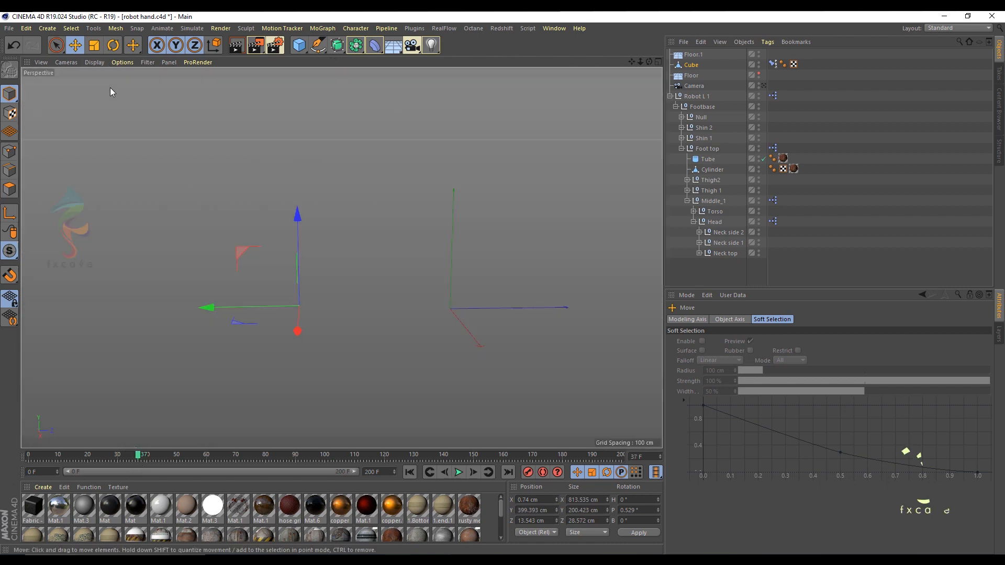
{"action": "left_click", "coordinate": [458, 473]}
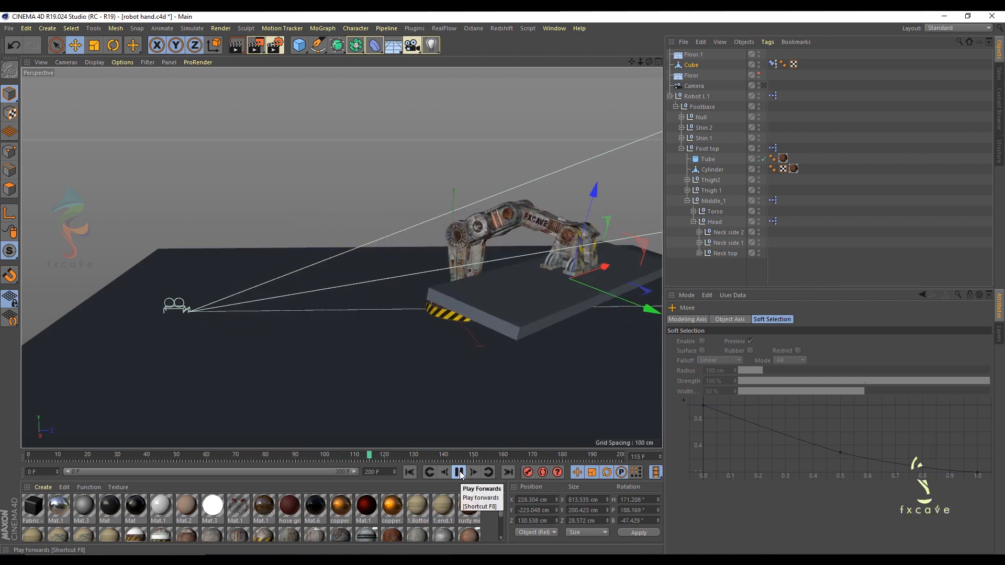
{"action": "left_click", "coordinate": [460, 472]}
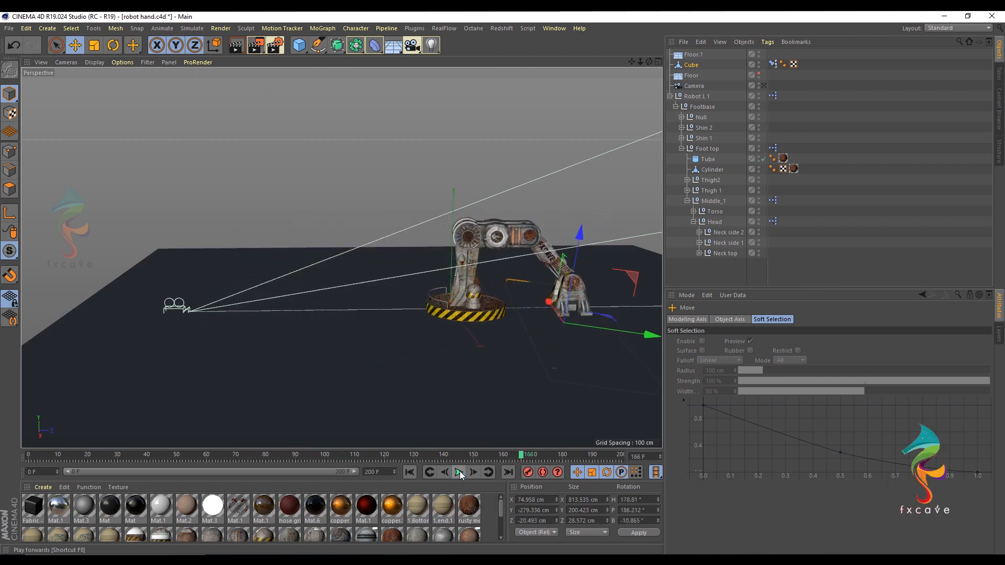
{"action": "middle_click", "coordinate": [413, 237]}
{"action": "middle_click", "coordinate": [210, 192]}
{"action": "middle_click", "coordinate": [209, 193]}
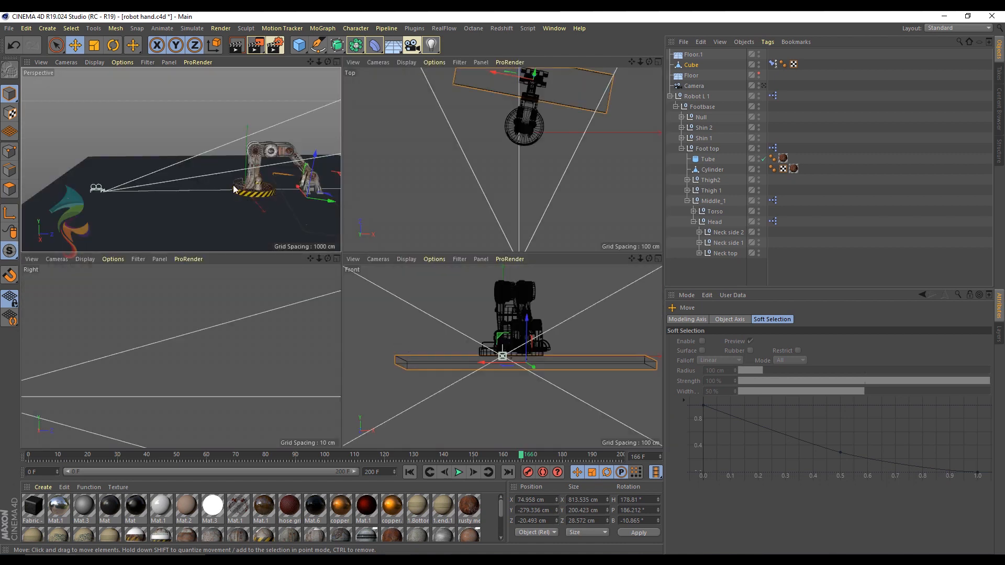
{"action": "middle_click", "coordinate": [234, 189]}
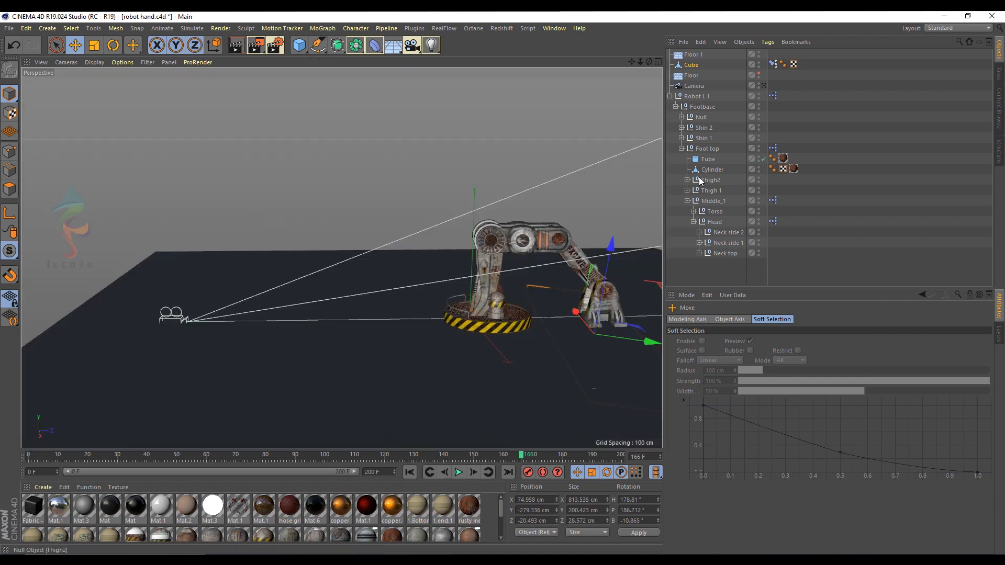
Step: Select Robot L 1, enable automatic keyframing and go to its keyframe at frame 147
{"action": "left_click", "coordinate": [709, 97]}
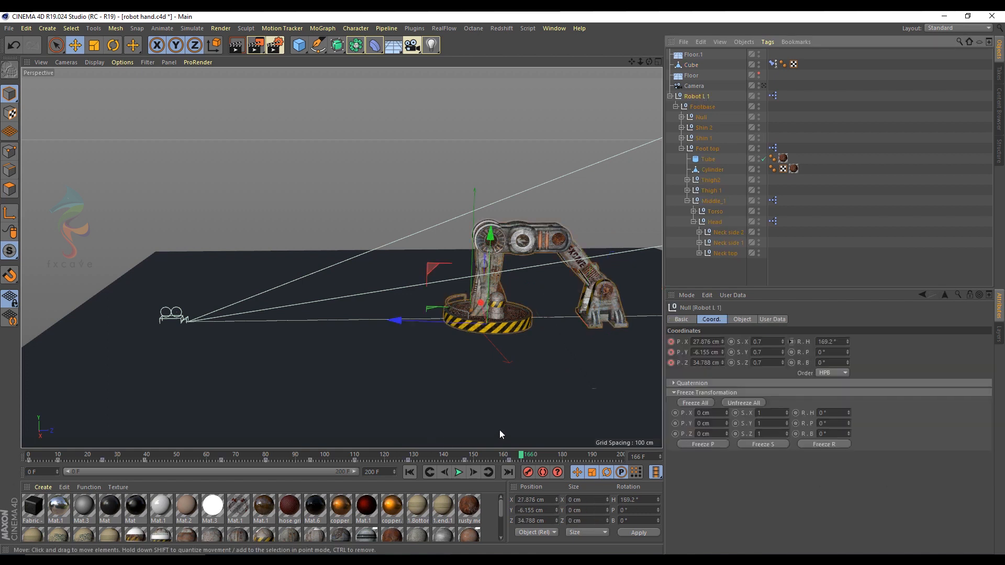
{"action": "left_click", "coordinate": [543, 474]}
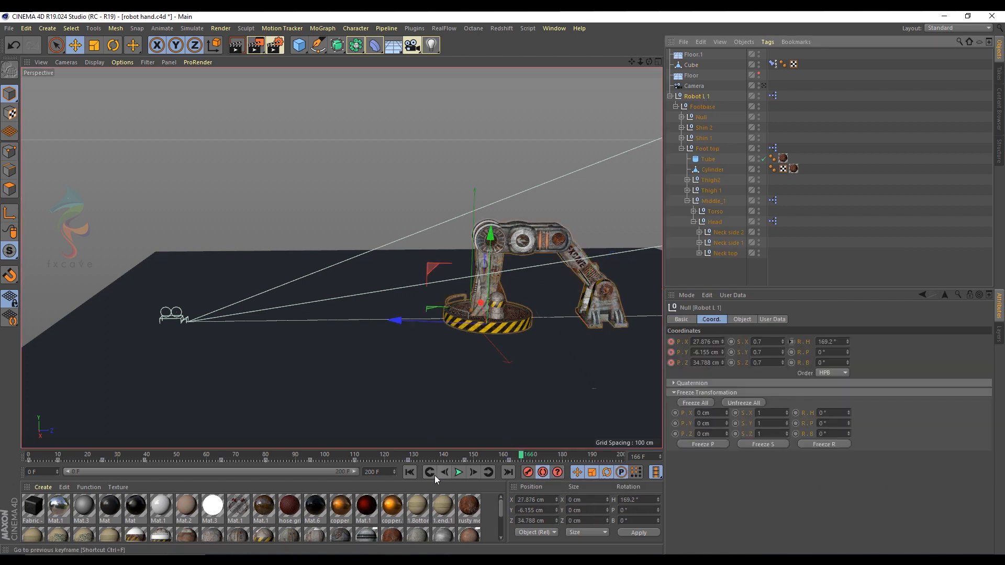
{"action": "left_click", "coordinate": [428, 472]}
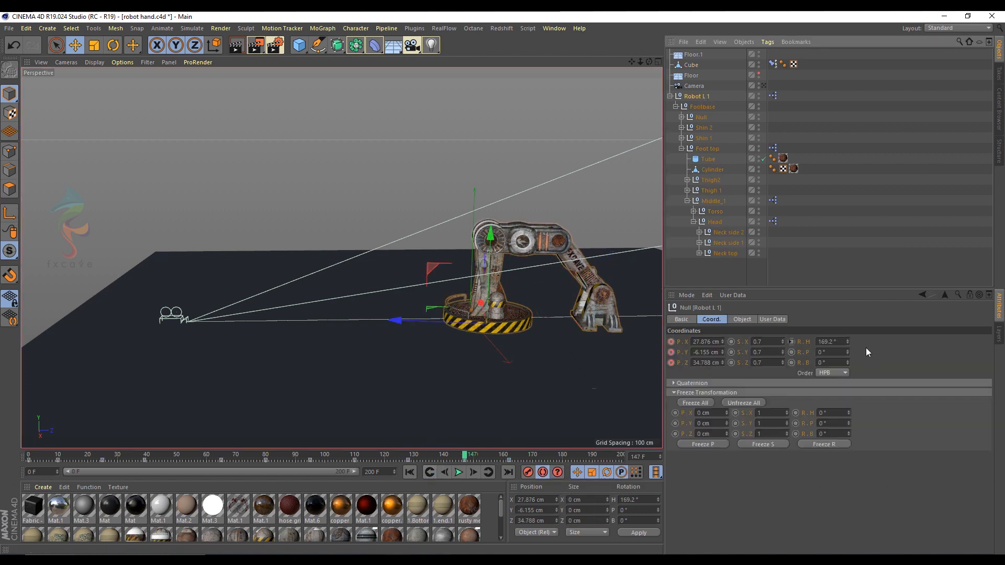
Step: Set Robot L 1's middle to -139% and head to 13% at frame 147, using the Right view for reference
{"action": "middle_click", "coordinate": [402, 257]}
{"action": "middle_click", "coordinate": [316, 322]}
{"action": "scroll", "coordinate": [349, 270], "scroll_direction": "up", "scroll_amount": 5}
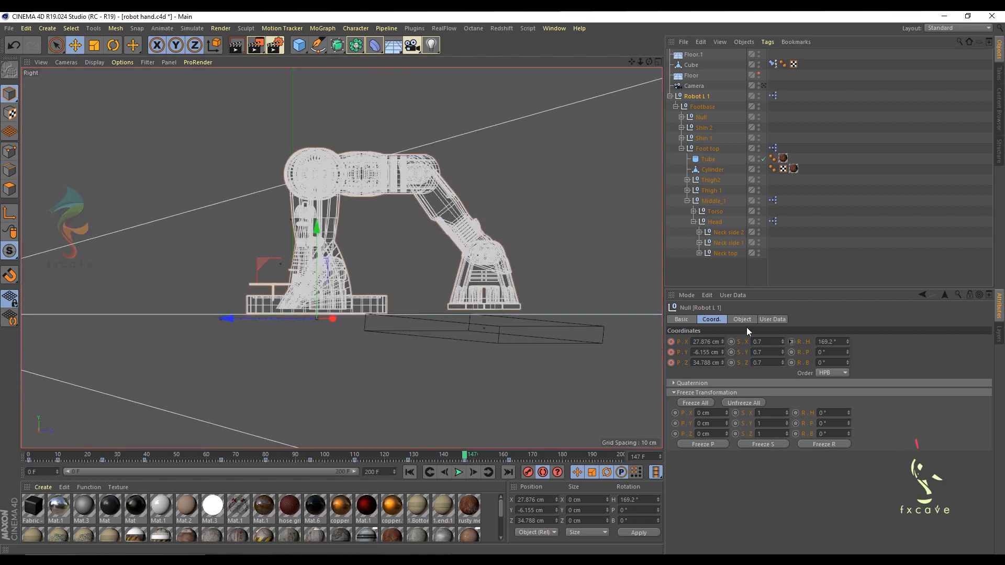
{"action": "left_click", "coordinate": [773, 319]}
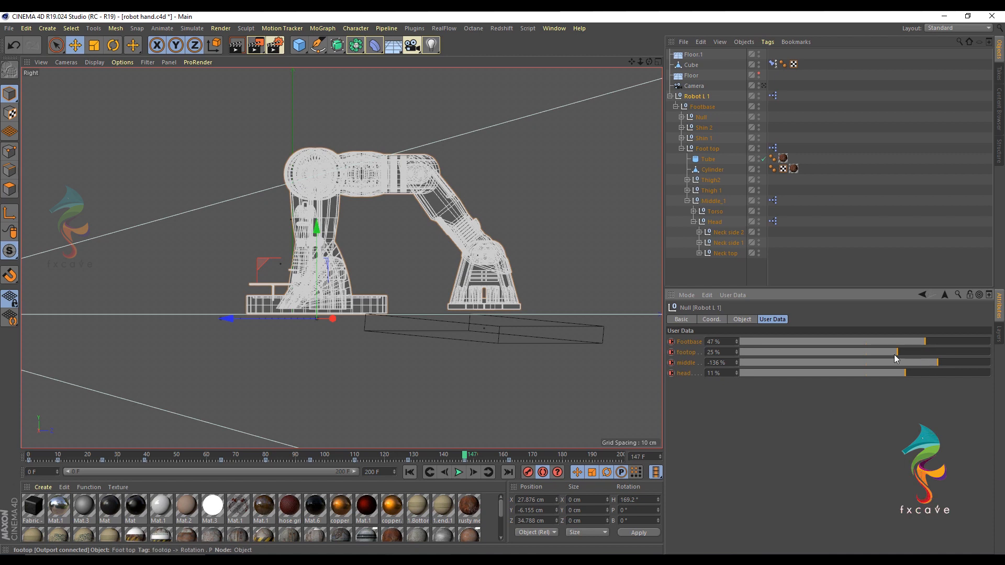
{"action": "mouse_move", "coordinate": [906, 372]}
{"action": "left_mouse_down"}
{"action": "mouse_move", "coordinate": [922, 365]}
{"action": "mouse_move", "coordinate": [914, 373]}
{"action": "left_mouse_up"}
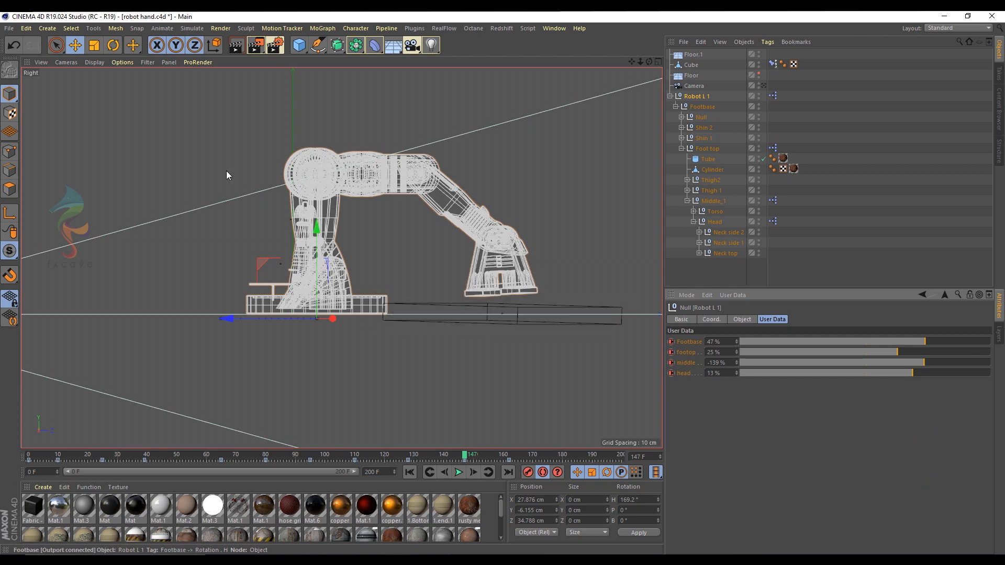
Step: Fine-tune the arm's pose at frame 147 in the Perspective view, setting middle to -141% and head to 13%
{"action": "middle_click", "coordinate": [221, 131]}
{"action": "middle_click", "coordinate": [221, 131]}
{"action": "middle_click_drag", "start_coordinate": [301, 216], "coordinate": [297, 208], "text": "alt"}
{"action": "left_click_drag", "start_coordinate": [323, 216], "coordinate": [324, 205], "text": "alt"}
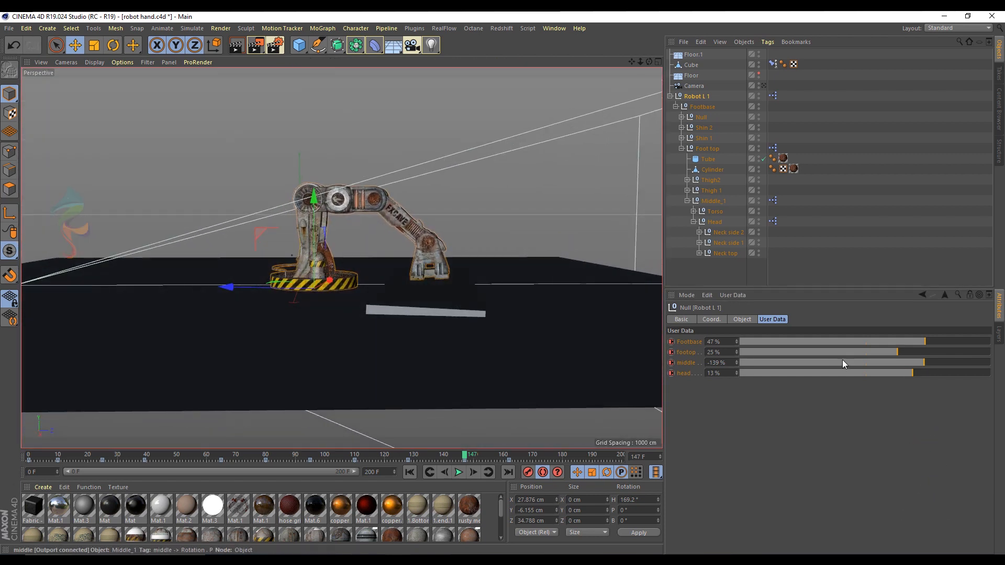
{"action": "left_click", "coordinate": [737, 364]}
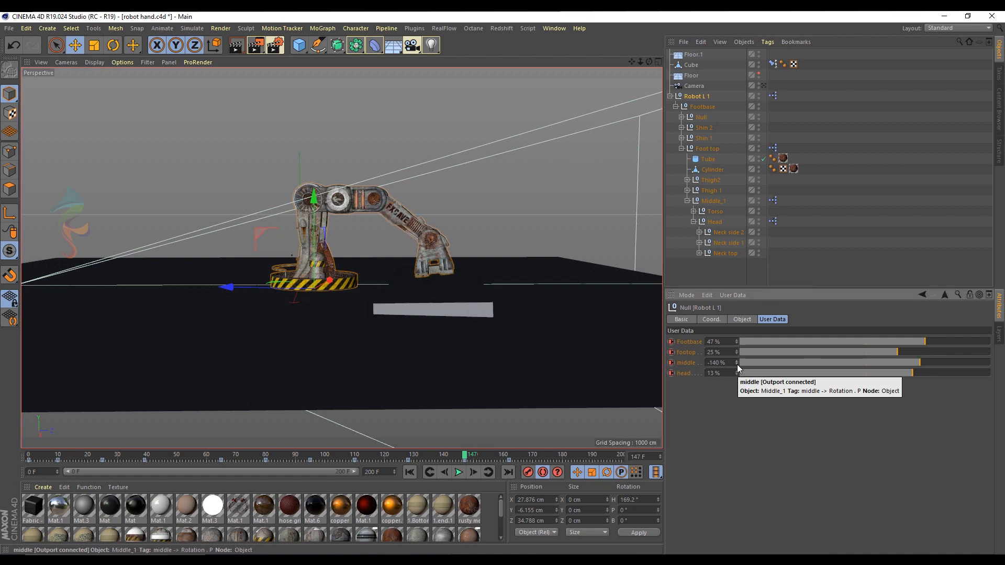
{"action": "left_click", "coordinate": [737, 375]}
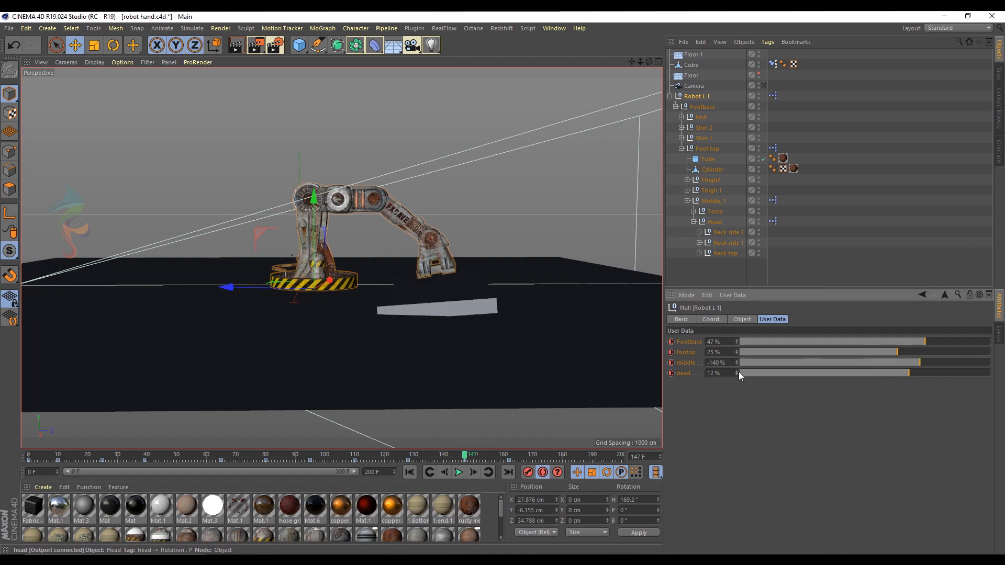
{"action": "double_click", "coordinate": [738, 371]}
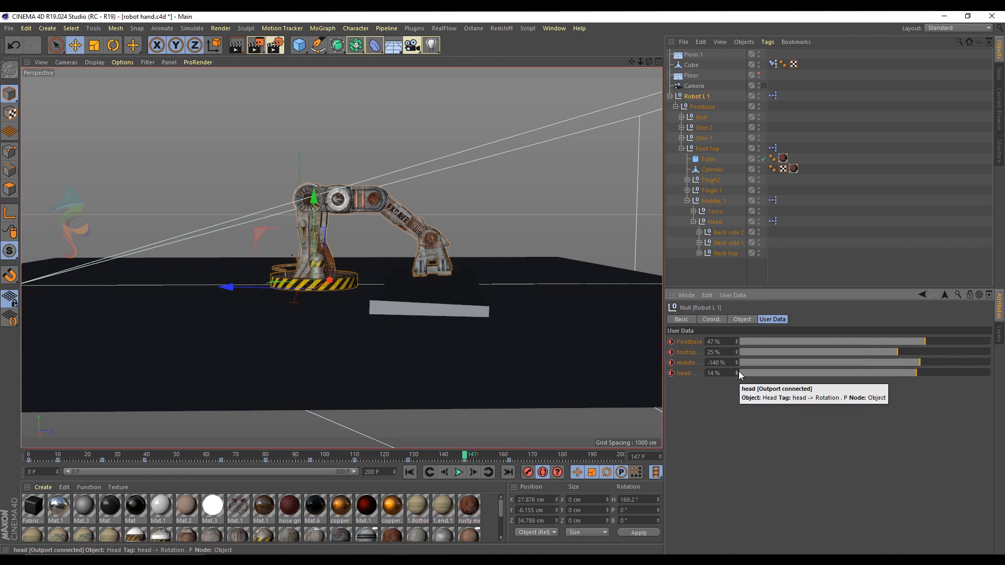
{"action": "left_click", "coordinate": [737, 375]}
{"action": "left_click", "coordinate": [737, 366]}
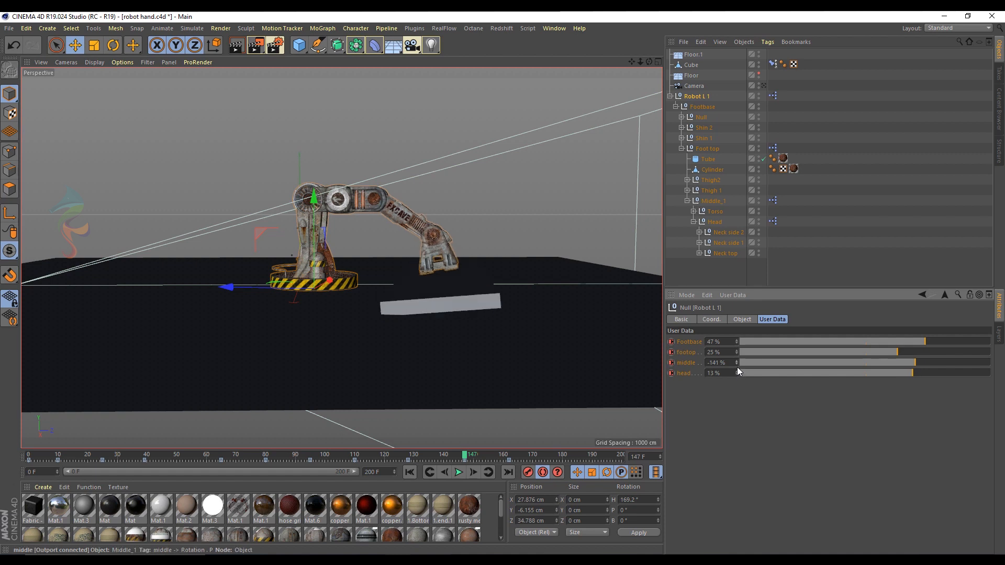
Step: At frame 162, raise the Neck top null's axis with axis modification to Y 4.61 cm and Z -111.501 cm
{"action": "left_click_drag", "start_coordinate": [414, 165], "coordinate": [360, 276], "text": "alt"}
{"action": "left_click_drag", "start_coordinate": [462, 460], "coordinate": [509, 460]}
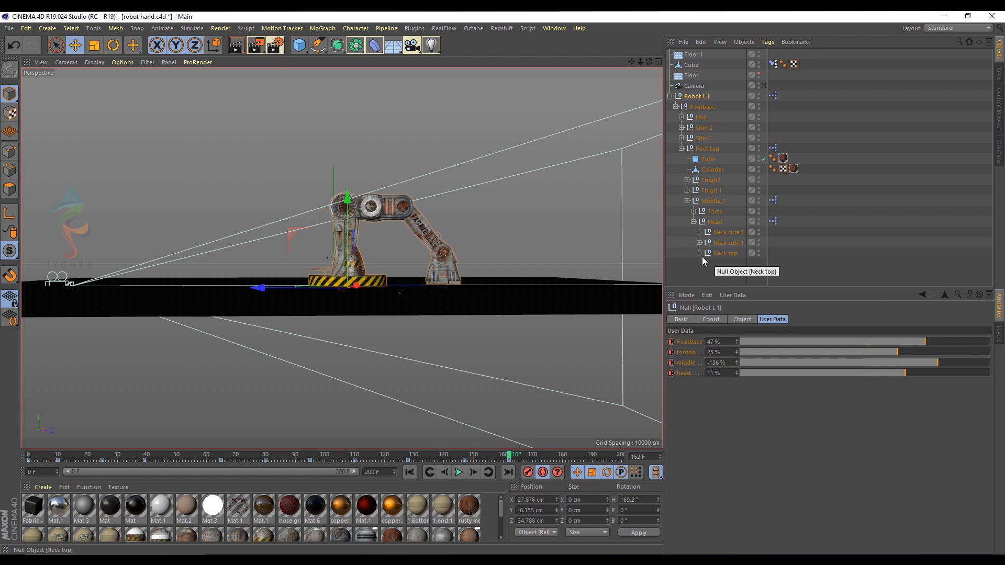
{"action": "middle_click", "coordinate": [376, 187]}
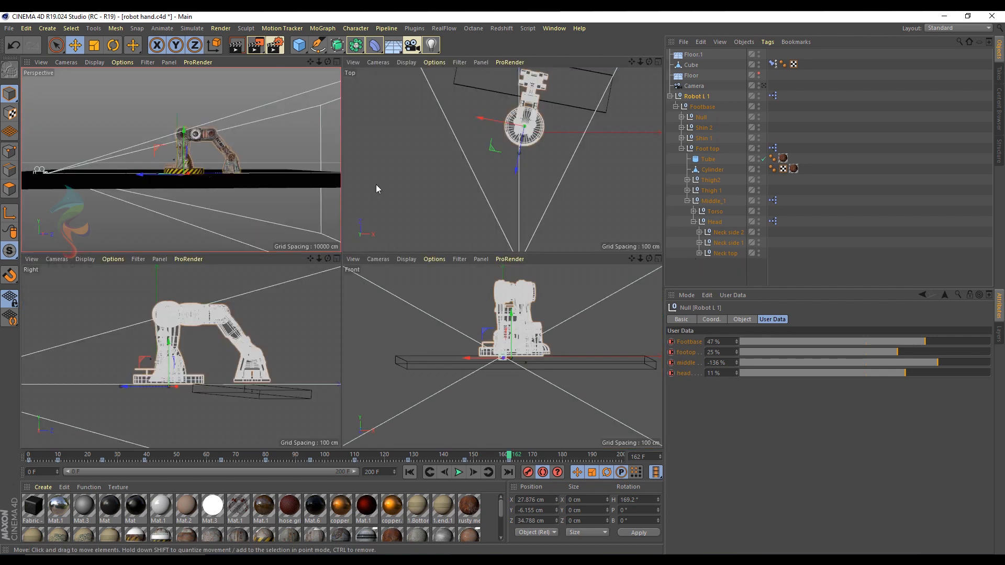
{"action": "left_click", "coordinate": [725, 255]}
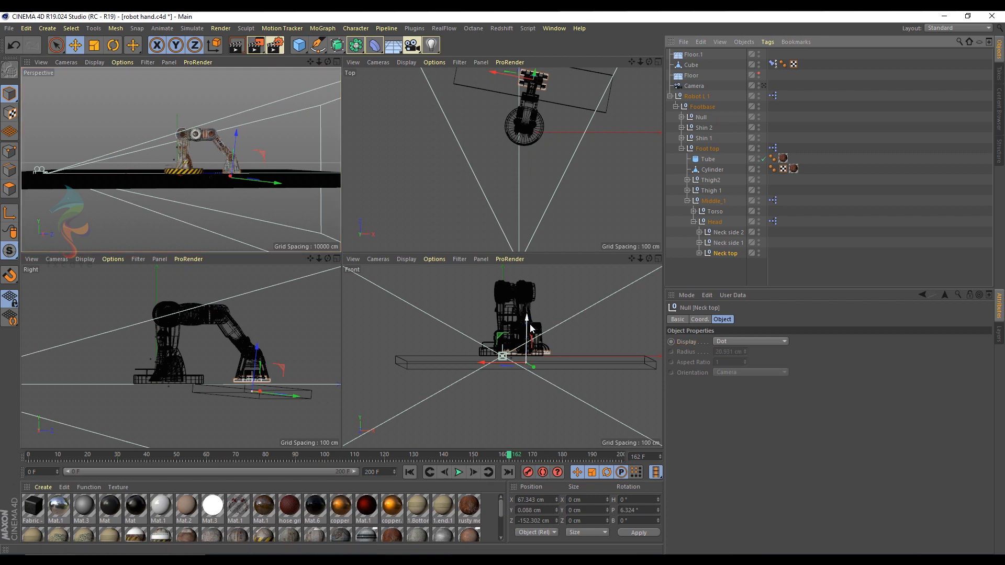
{"action": "left_click_drag", "start_coordinate": [532, 337], "coordinate": [530, 323]}
{"action": "key", "text": "ctrl+z"}
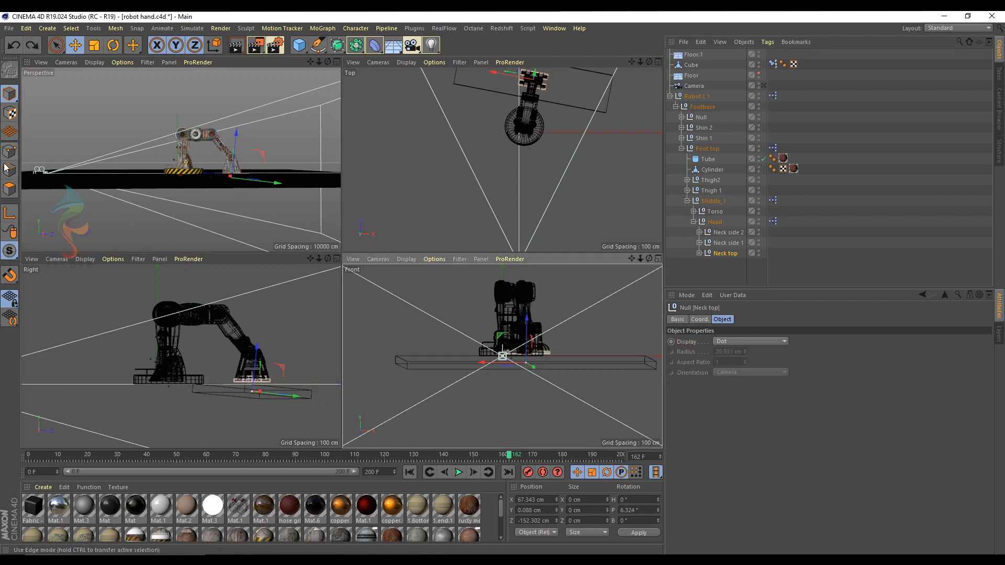
{"action": "left_click_drag", "start_coordinate": [528, 335], "coordinate": [530, 316]}
{"action": "middle_click", "coordinate": [196, 161]}
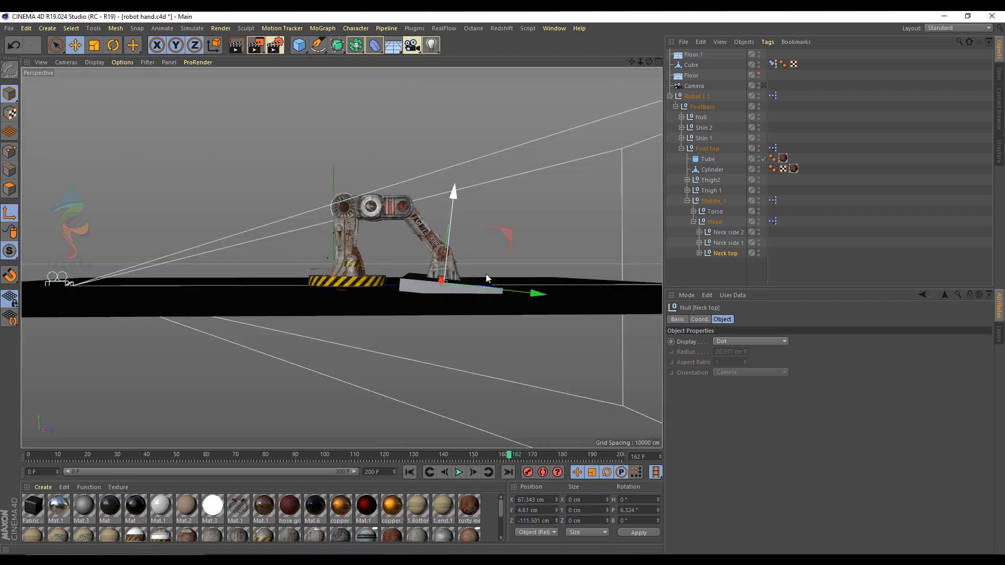
{"action": "left_click_drag", "start_coordinate": [451, 231], "coordinate": [447, 235]}
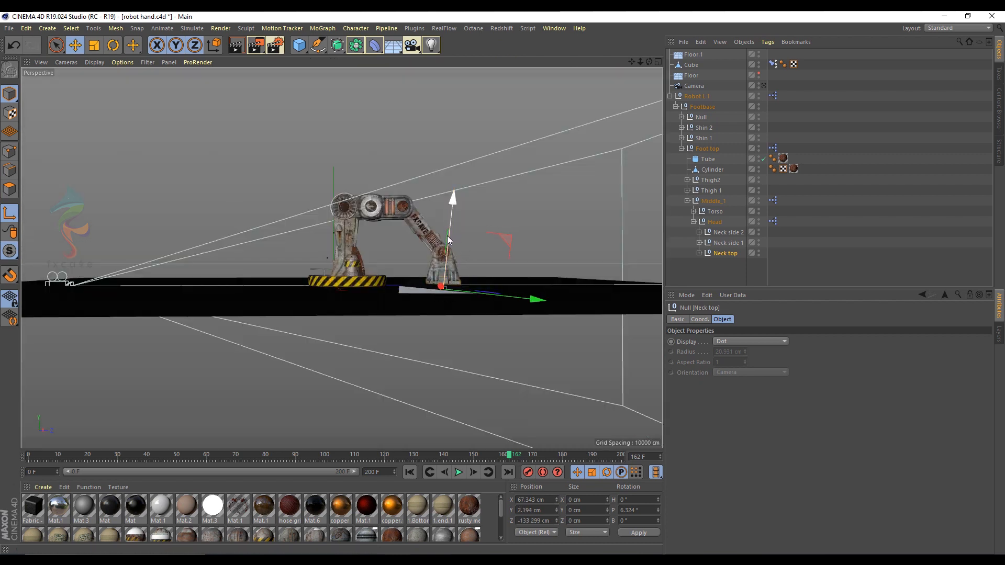
{"action": "key", "text": "ctrl+z"}
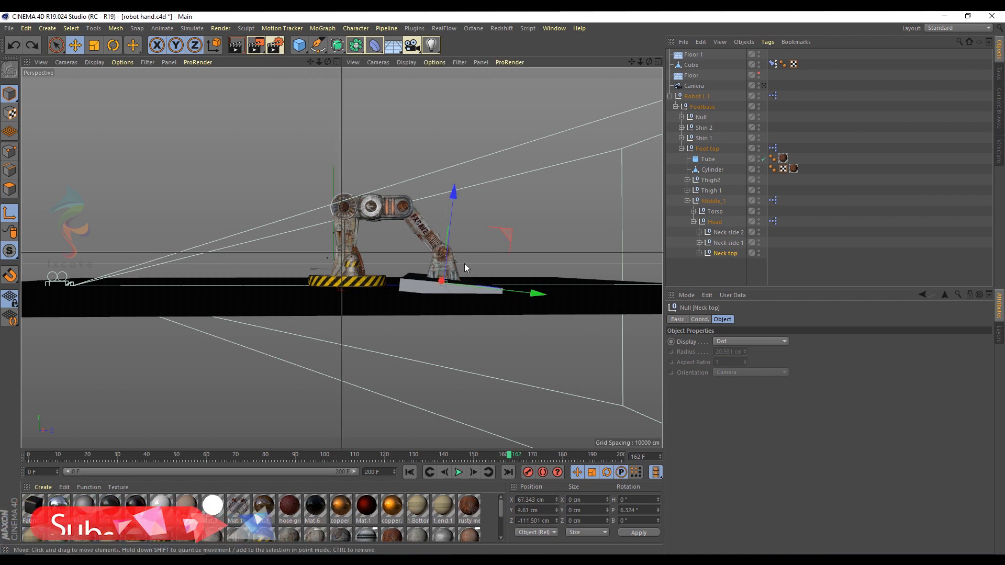
Step: Scrub the animation from frame 0 to frame 47 in the Perspective view to review how the arm grips the board
{"action": "middle_click", "coordinate": [464, 263]}
{"action": "middle_click", "coordinate": [278, 325]}
{"action": "middle_click", "coordinate": [437, 251]}
{"action": "middle_click", "coordinate": [255, 140]}
{"action": "mouse_move", "coordinate": [36, 455]}
{"action": "left_mouse_down"}
{"action": "mouse_move", "coordinate": [73, 454]}
{"action": "mouse_move", "coordinate": [28, 455]}
{"action": "left_mouse_up"}
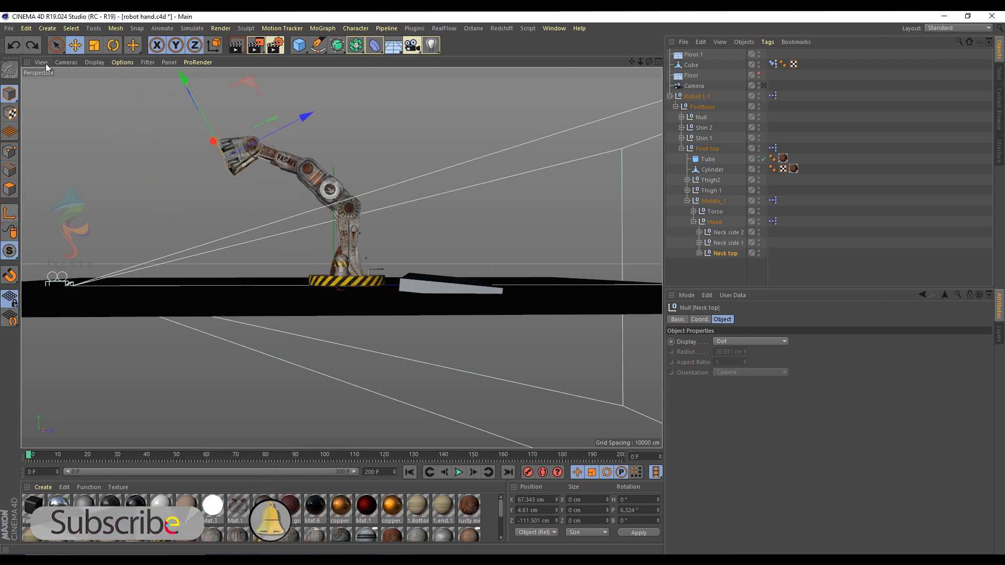
{"action": "left_click_drag", "start_coordinate": [30, 455], "coordinate": [168, 466]}
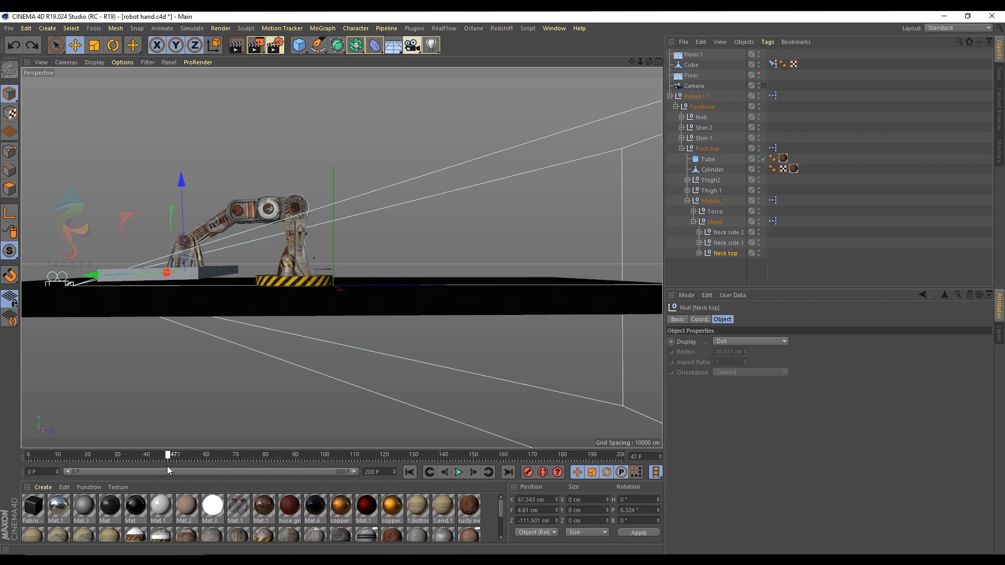
Step: Select Robot L 1, show its User Data controls and go to frame 39
{"action": "left_click", "coordinate": [704, 106]}
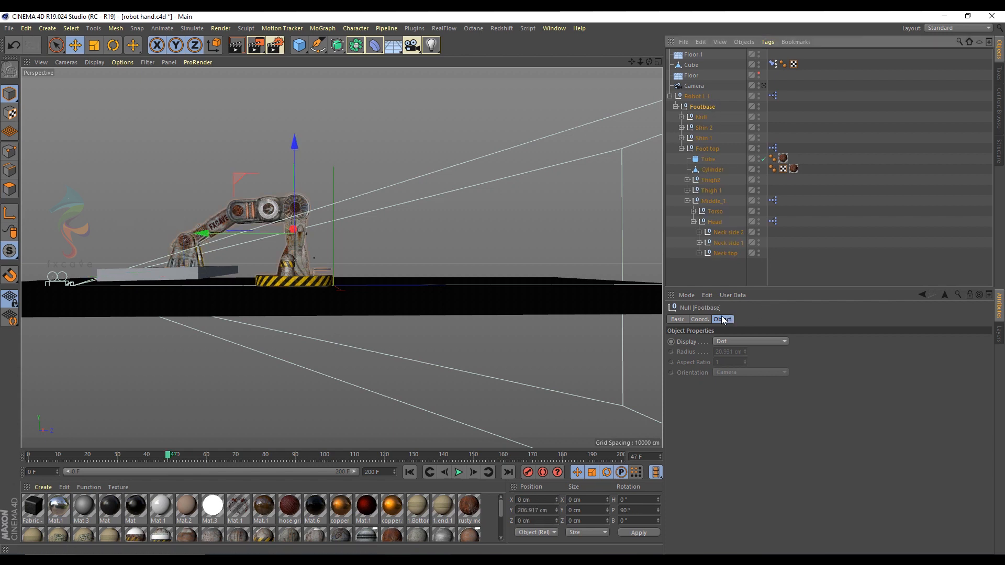
{"action": "left_click", "coordinate": [695, 96]}
{"action": "left_click", "coordinate": [773, 320]}
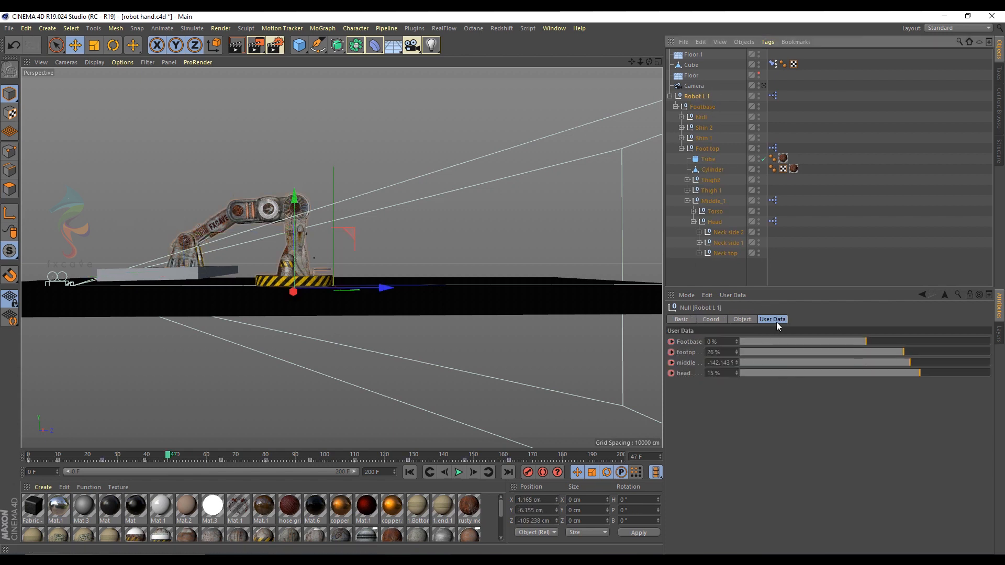
{"action": "mouse_move", "coordinate": [148, 455]}
{"action": "left_mouse_down"}
{"action": "mouse_move", "coordinate": [129, 455]}
{"action": "mouse_move", "coordinate": [143, 457]}
{"action": "left_mouse_up"}
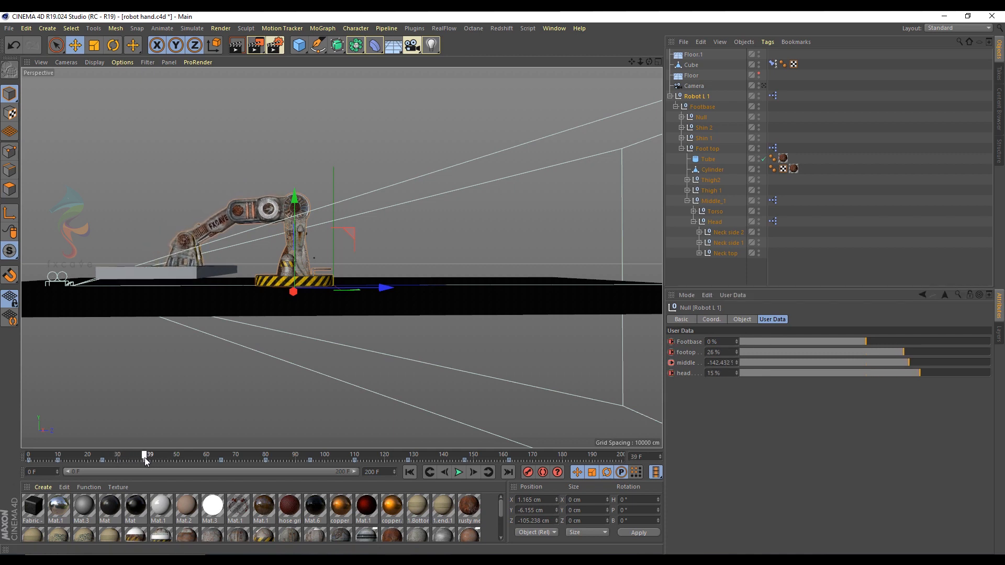
Step: In the Right view, adjust the gripper's pose at frame 39 to footop 25%, middle -139% and head 14%
{"action": "middle_click", "coordinate": [235, 244]}
{"action": "middle_click", "coordinate": [144, 359]}
{"action": "middle_click_drag", "start_coordinate": [177, 256], "coordinate": [328, 301], "text": "alt"}
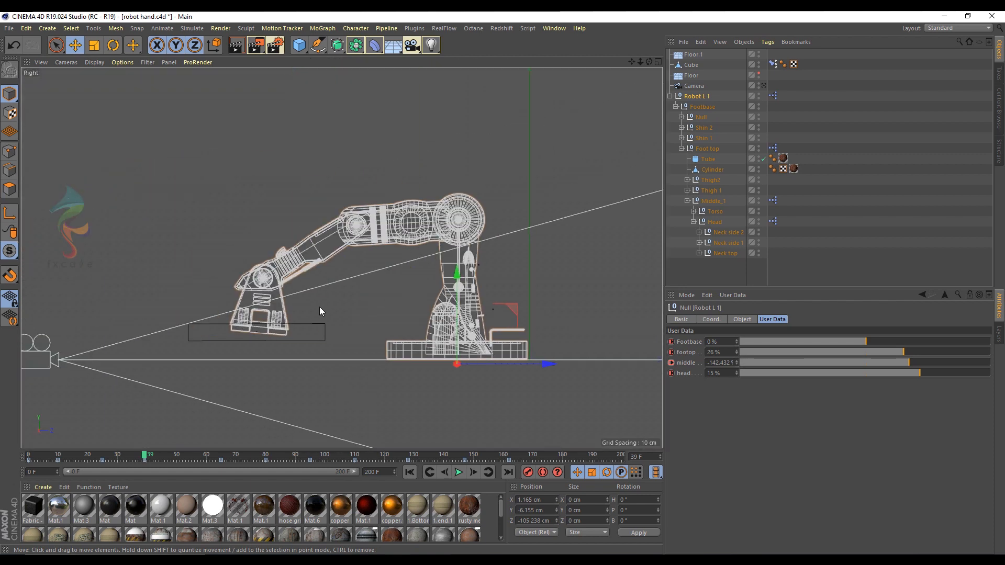
{"action": "scroll", "coordinate": [319, 306], "scroll_direction": "up", "scroll_amount": 1}
{"action": "scroll", "coordinate": [284, 319], "scroll_direction": "up", "scroll_amount": 1}
{"action": "left_click", "coordinate": [923, 374]}
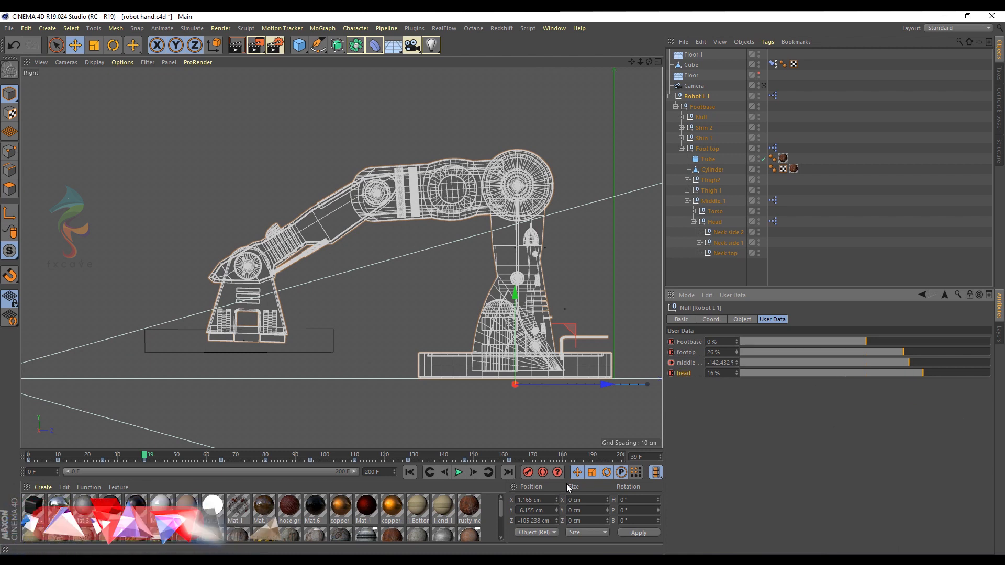
{"action": "left_click", "coordinate": [737, 360]}
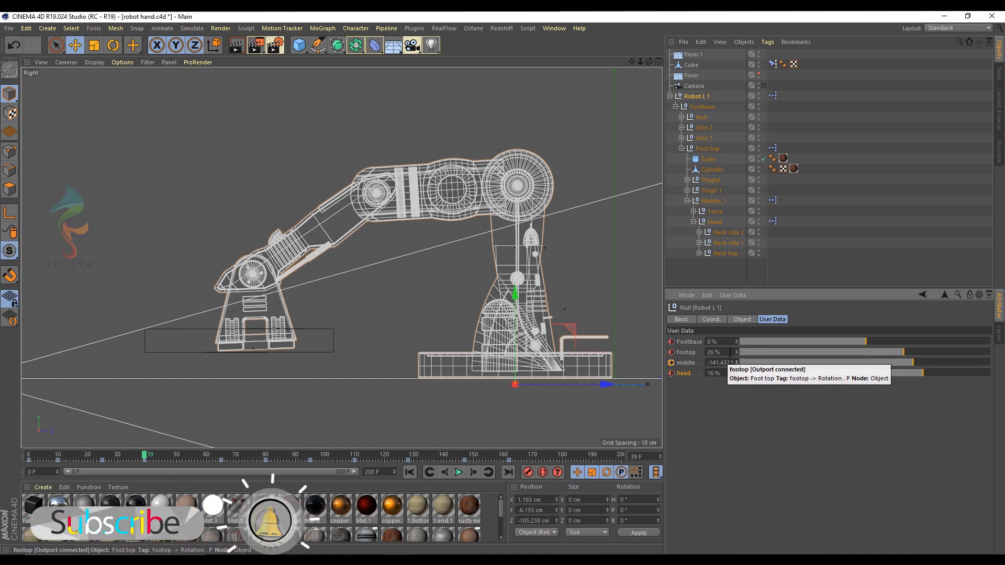
{"action": "left_click", "coordinate": [737, 354]}
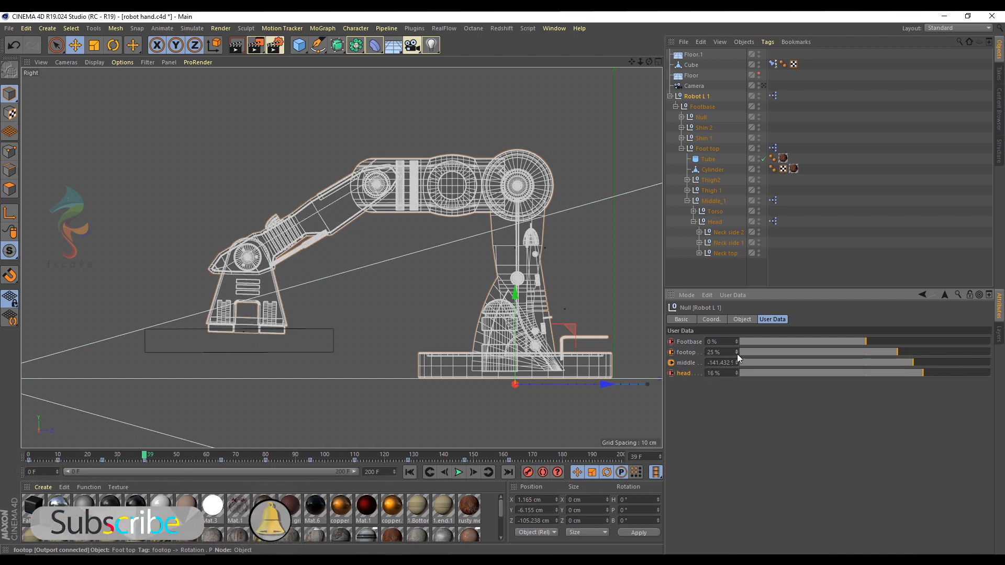
{"action": "left_click", "coordinate": [923, 363]}
{"action": "mouse_move", "coordinate": [921, 372]}
{"action": "left_mouse_down"}
{"action": "mouse_move", "coordinate": [934, 373]}
{"action": "mouse_move", "coordinate": [917, 374]}
{"action": "left_mouse_up"}
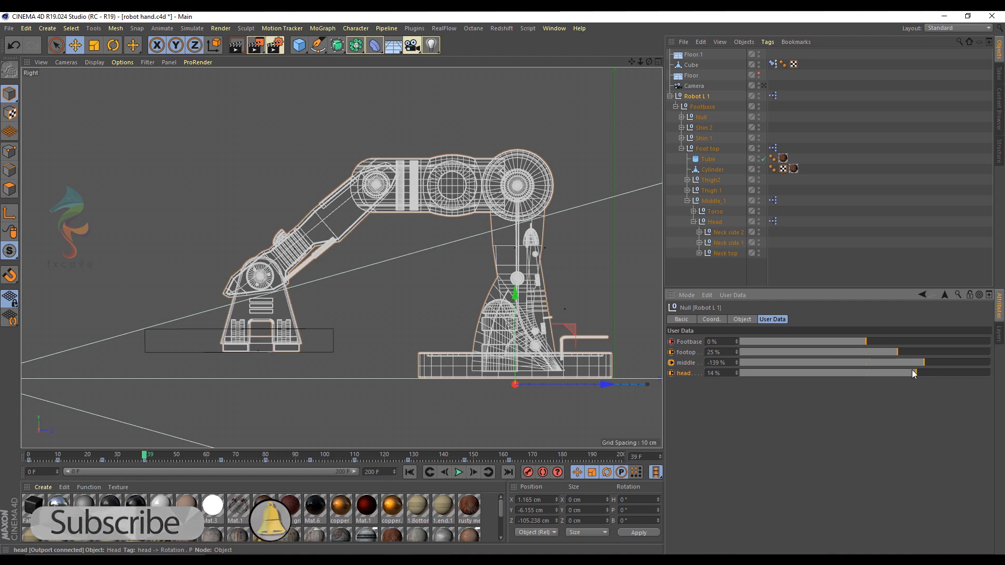
Step: Fine-tune the arm's height at frame 39 by trying footop at 27, 26.5 and 26%, settling on 25.5%
{"action": "left_click", "coordinate": [910, 353]}
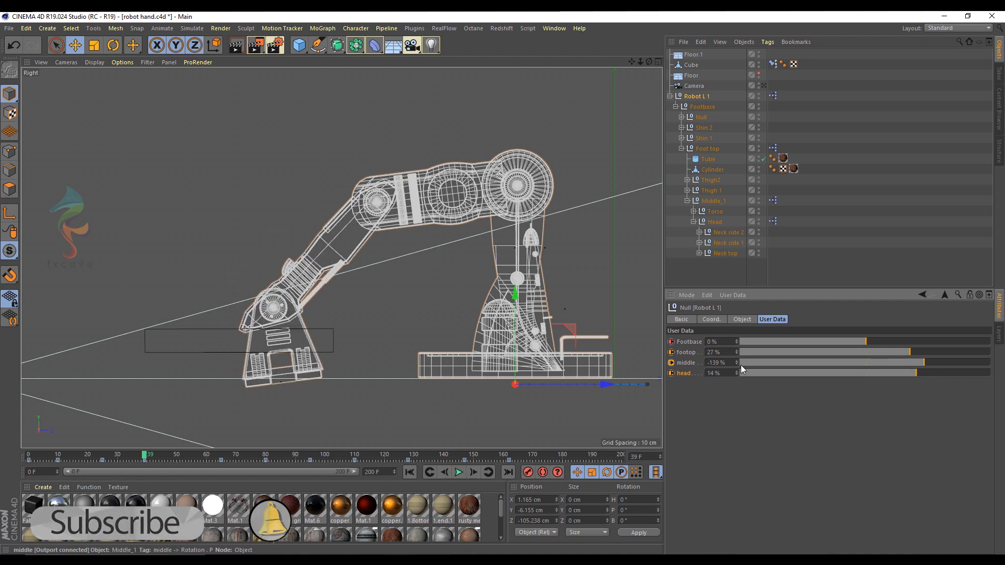
{"action": "left_click_drag", "start_coordinate": [725, 353], "coordinate": [673, 355]}
{"action": "type", "text": "2"}
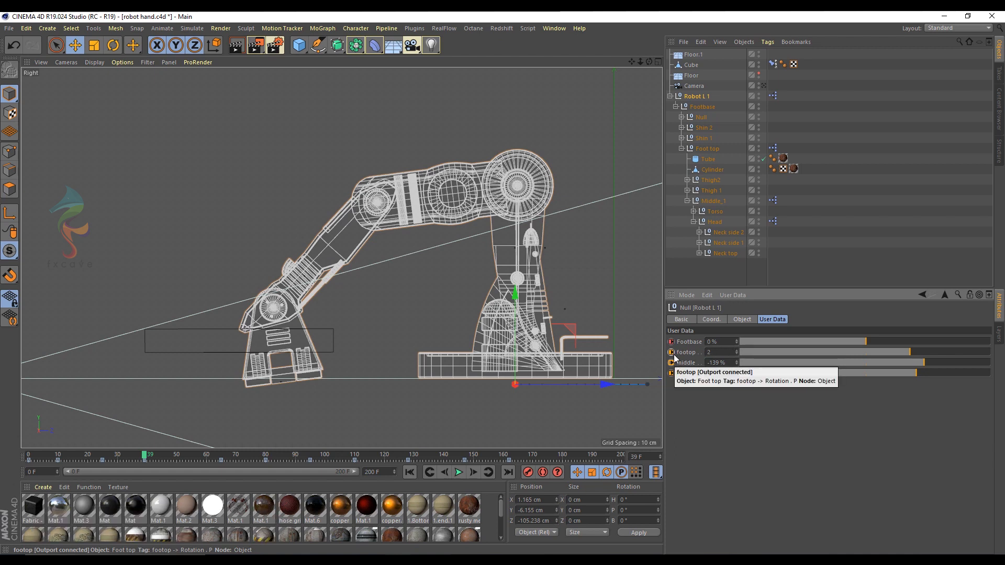
{"action": "type", "text": "6.5"}
{"action": "key", "text": "Return"}
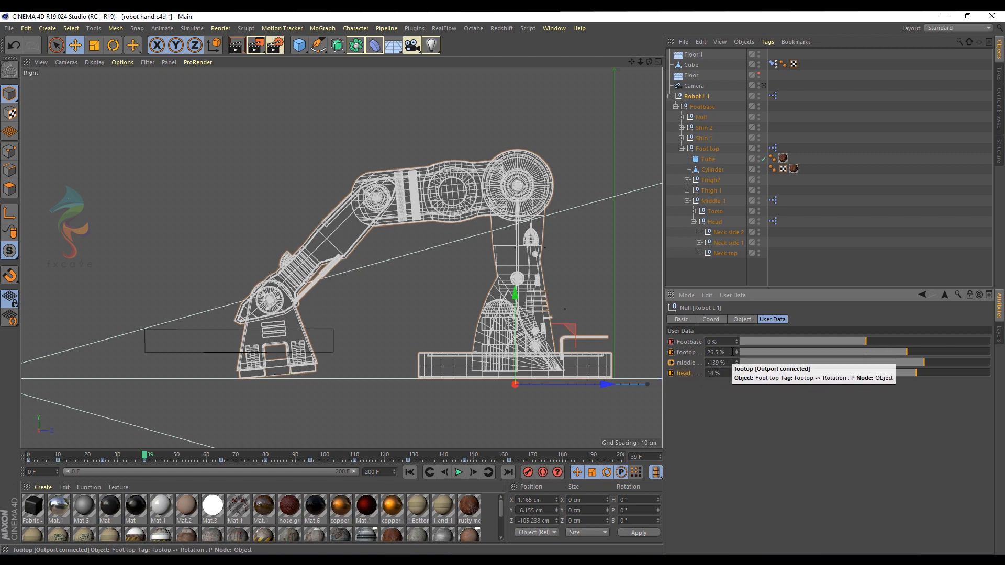
{"action": "left_click_drag", "start_coordinate": [733, 352], "coordinate": [697, 357]}
{"action": "type", "text": "26"}
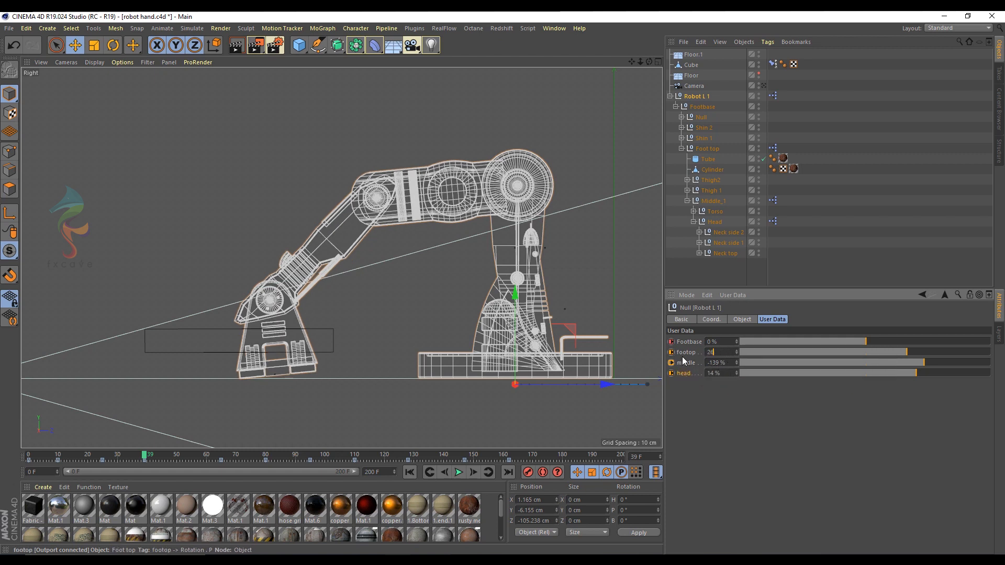
{"action": "key", "text": "Return"}
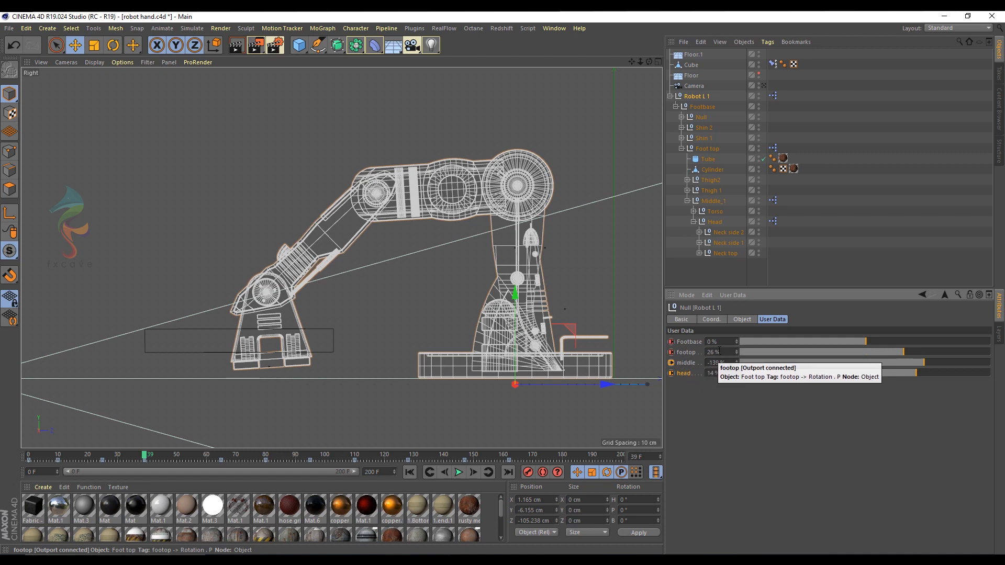
{"action": "type", "text": "25.5"}
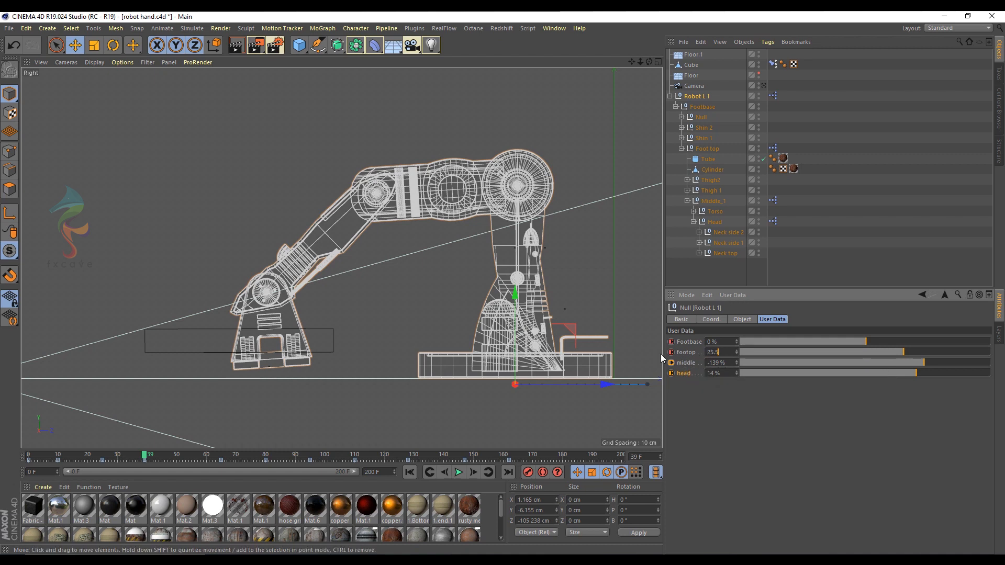
{"action": "key", "text": "Return"}
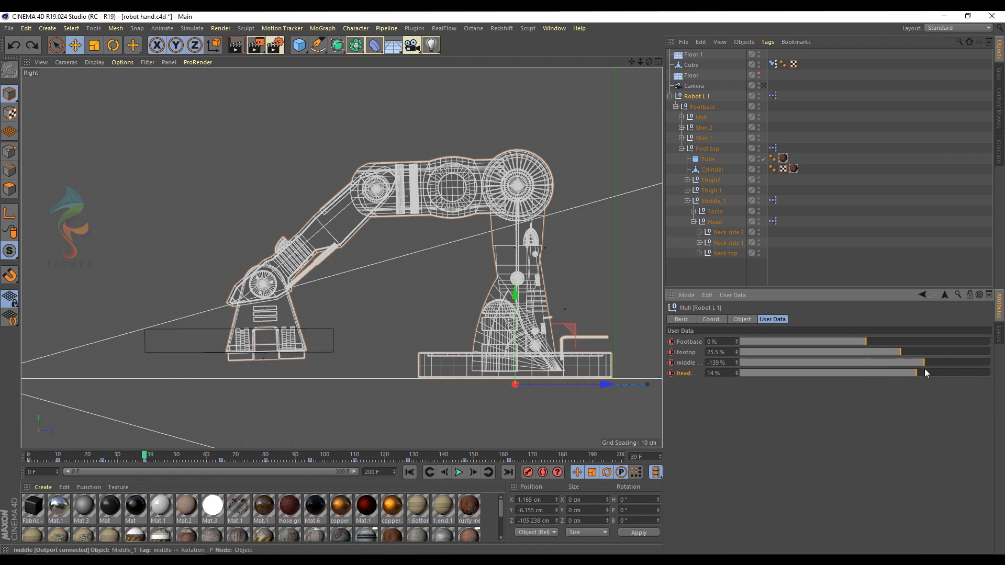
{"action": "left_click_drag", "start_coordinate": [924, 362], "coordinate": [921, 366]}
{"action": "key", "text": "ctrl+z"}
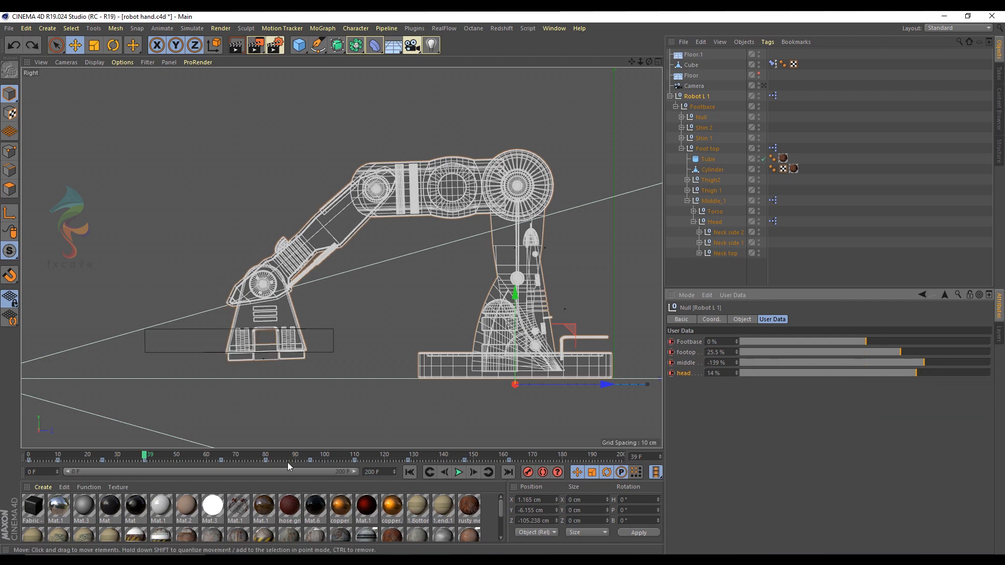
Step: Move the Cube to the Neck top's pivot, to about P.Y 370 cm and P.Z 19.3 cm, and go to frame 35
{"action": "left_click", "coordinate": [691, 65]}
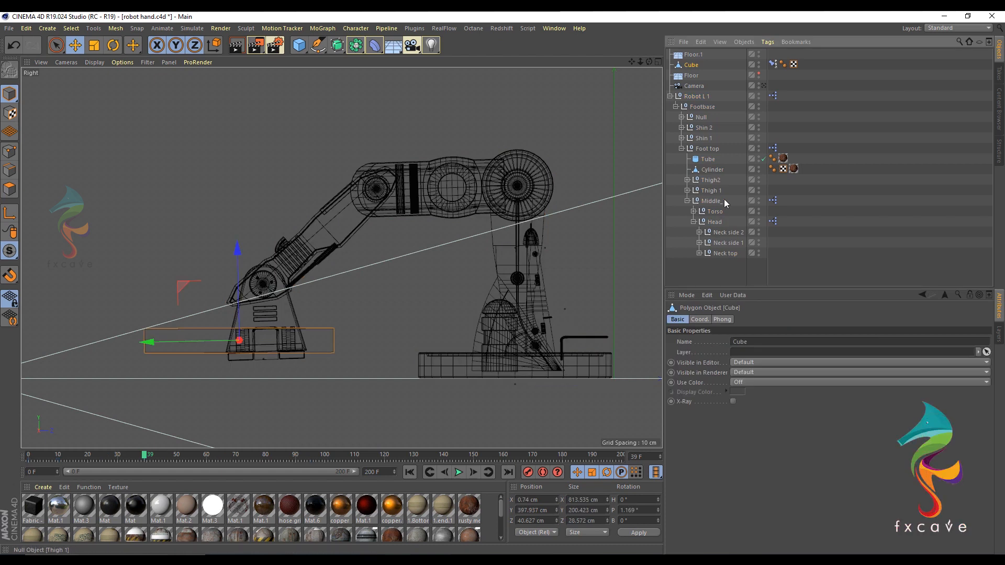
{"action": "left_click", "coordinate": [725, 253]}
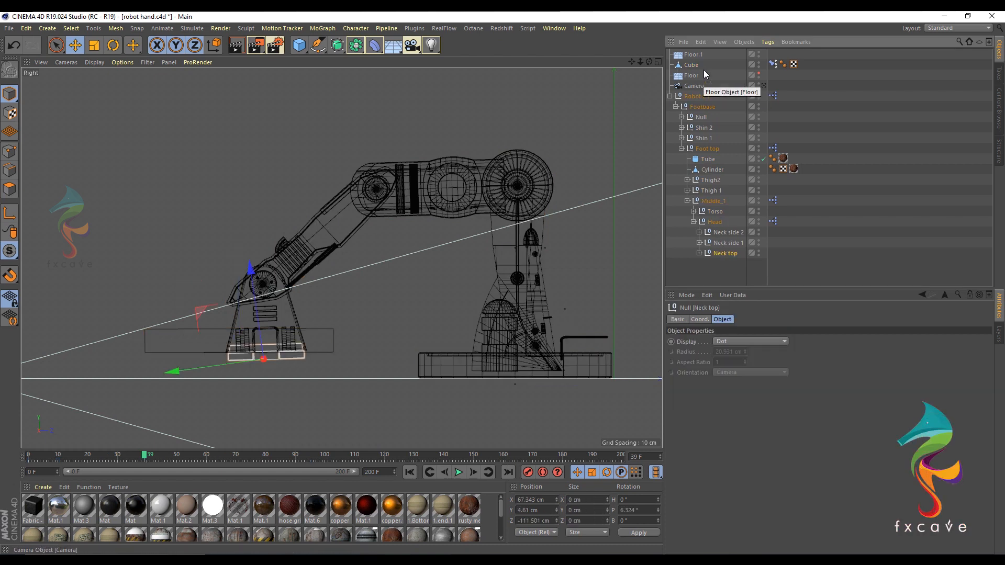
{"action": "left_click", "coordinate": [696, 66]}
{"action": "left_click_drag", "start_coordinate": [190, 286], "coordinate": [212, 309]}
{"action": "mouse_move", "coordinate": [146, 458]}
{"action": "left_mouse_down"}
{"action": "mouse_move", "coordinate": [163, 456]}
{"action": "mouse_move", "coordinate": [126, 459]}
{"action": "mouse_move", "coordinate": [330, 466]}
{"action": "mouse_move", "coordinate": [133, 465]}
{"action": "left_mouse_up"}
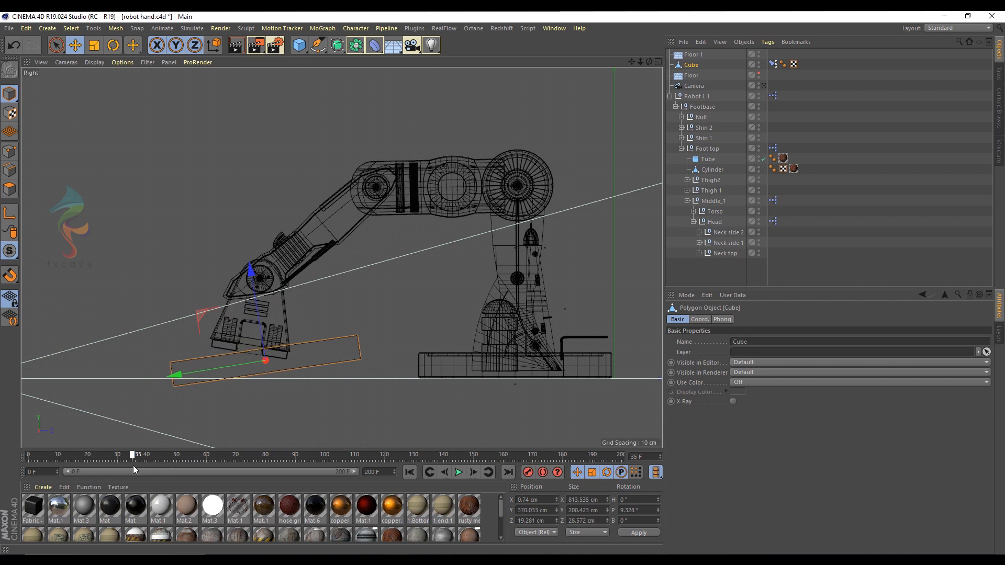
Step: Try resetting the Cube's R.P rotation to 0° at frame 35 and scrub to frame 41 to check it
{"action": "left_click", "coordinate": [691, 67]}
{"action": "left_click", "coordinate": [700, 319]}
{"action": "right_click", "coordinate": [848, 352]}
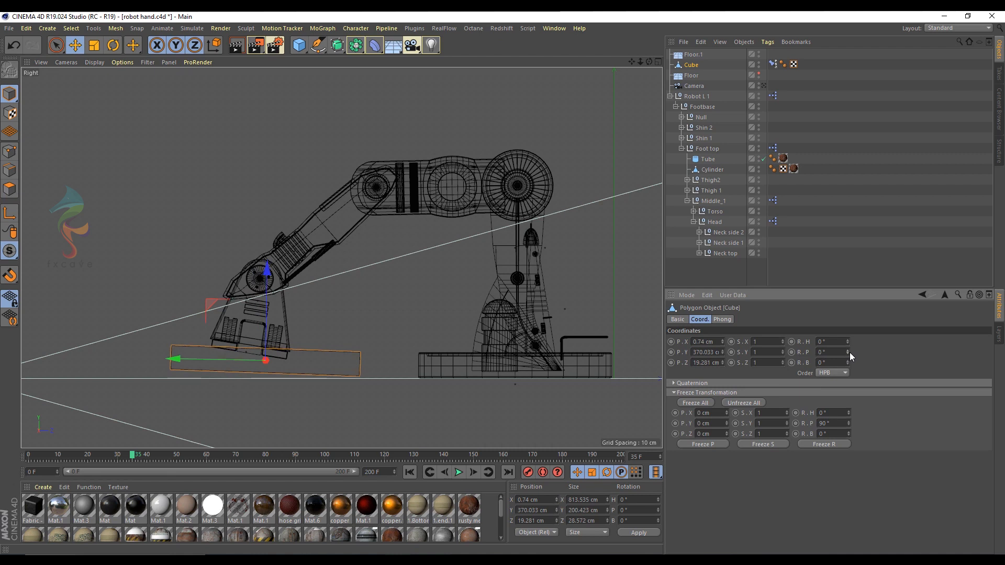
{"action": "left_click_drag", "start_coordinate": [123, 457], "coordinate": [152, 468]}
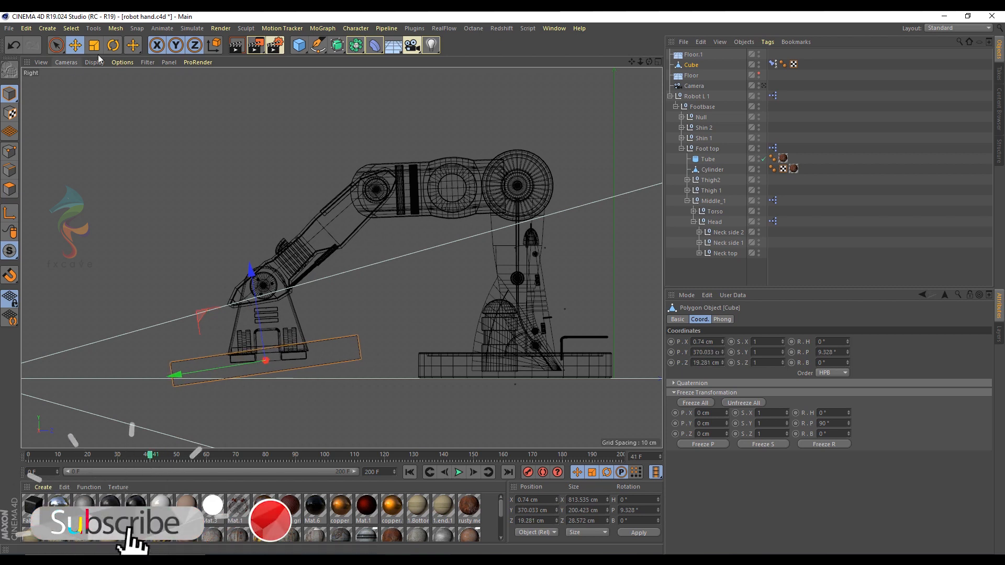
Step: Rotate the Cube's axis at frame 41 until the board lies level, and select Neck top
{"action": "left_click", "coordinate": [10, 212]}
{"action": "left_click", "coordinate": [113, 46]}
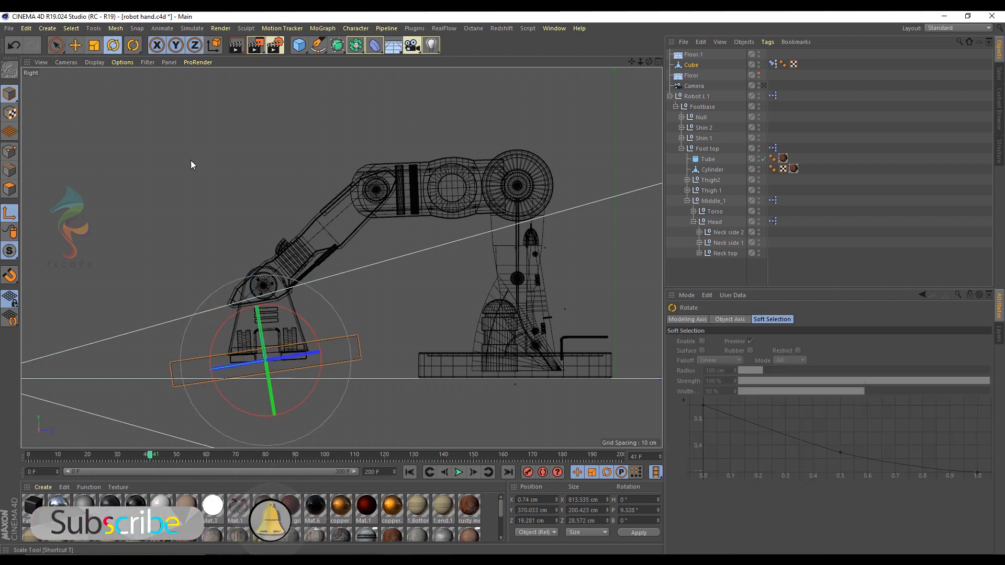
{"action": "left_click_drag", "start_coordinate": [306, 319], "coordinate": [300, 311]}
{"action": "key", "text": "e"}
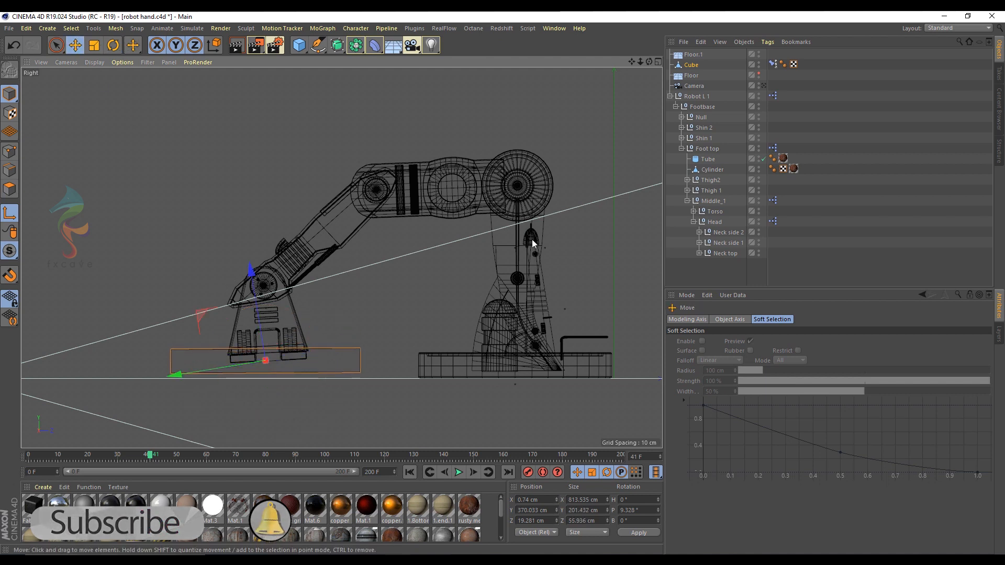
{"action": "left_click", "coordinate": [721, 255]}
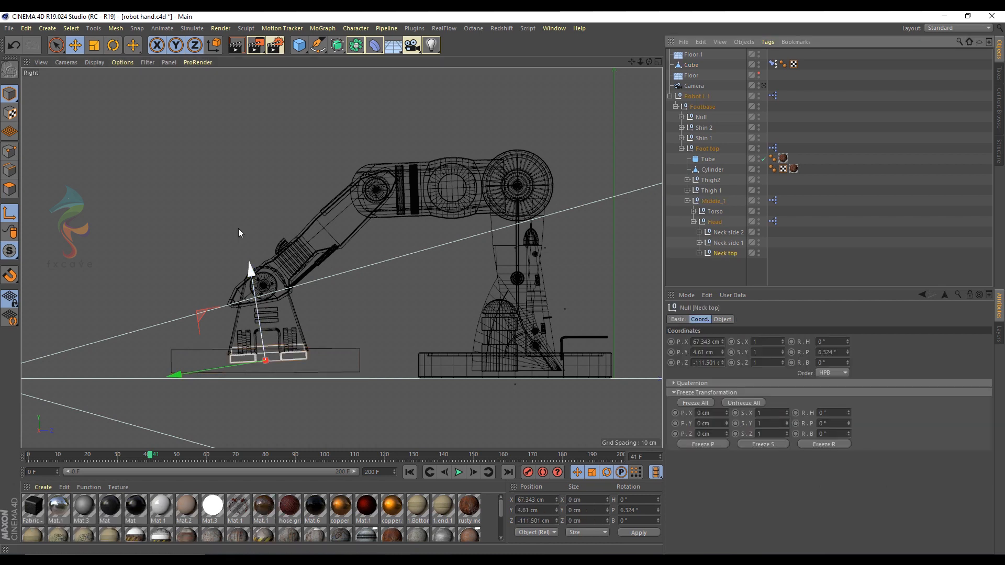
{"action": "left_click", "coordinate": [121, 47]}
{"action": "left_click_drag", "start_coordinate": [300, 318], "coordinate": [309, 318]}
{"action": "key", "text": "ctrl+z"}
{"action": "key", "text": "ctrl+z"}
Step: Lower the Neck top's axis along its own Z direction to about -121.7 cm
{"action": "left_click", "coordinate": [79, 48]}
{"action": "left_click_drag", "start_coordinate": [257, 299], "coordinate": [257, 309]}
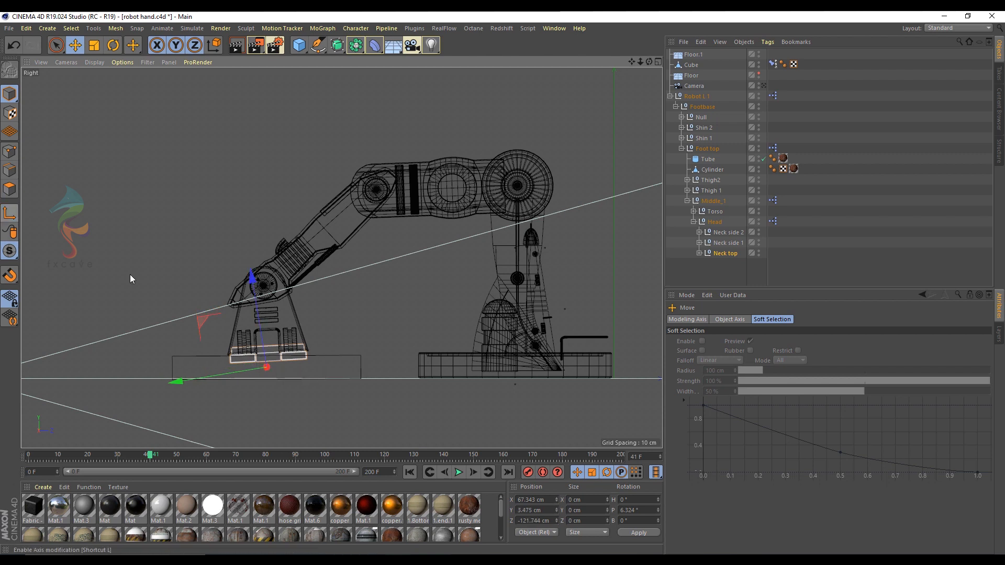
Step: Scrub the animation to frame 159 in the Perspective view to check how the arm sets down the board
{"action": "left_click_drag", "start_coordinate": [136, 455], "coordinate": [485, 460]}
{"action": "middle_click", "coordinate": [251, 146]}
{"action": "middle_click", "coordinate": [206, 136]}
{"action": "middle_click_drag", "start_coordinate": [418, 219], "coordinate": [351, 210], "text": "alt"}
{"action": "left_click_drag", "start_coordinate": [351, 212], "coordinate": [344, 236], "text": "alt"}
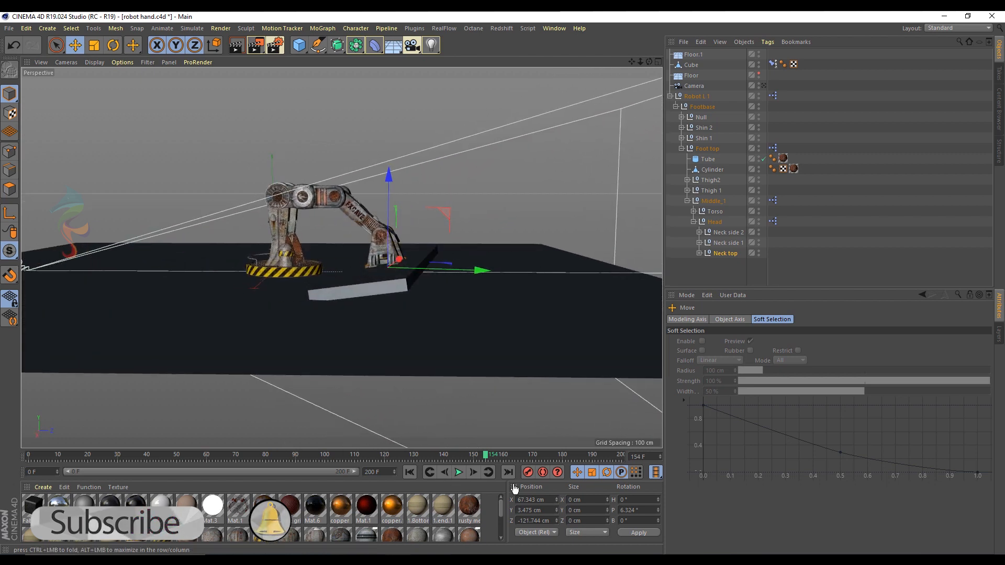
{"action": "mouse_move", "coordinate": [485, 458]}
{"action": "left_mouse_down"}
{"action": "mouse_move", "coordinate": [540, 453]}
{"action": "mouse_move", "coordinate": [441, 460]}
{"action": "mouse_move", "coordinate": [515, 465]}
{"action": "mouse_move", "coordinate": [500, 468]}
{"action": "left_mouse_up"}
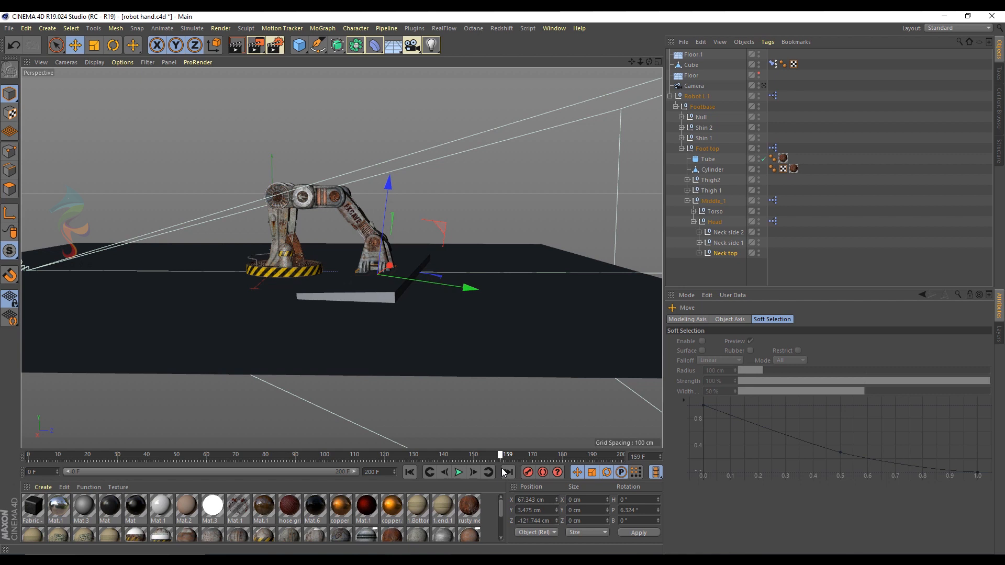
Step: Select Robot L 1, show it in the Right view, turn on automatic keyframing and go to frame 162
{"action": "left_click", "coordinate": [706, 99]}
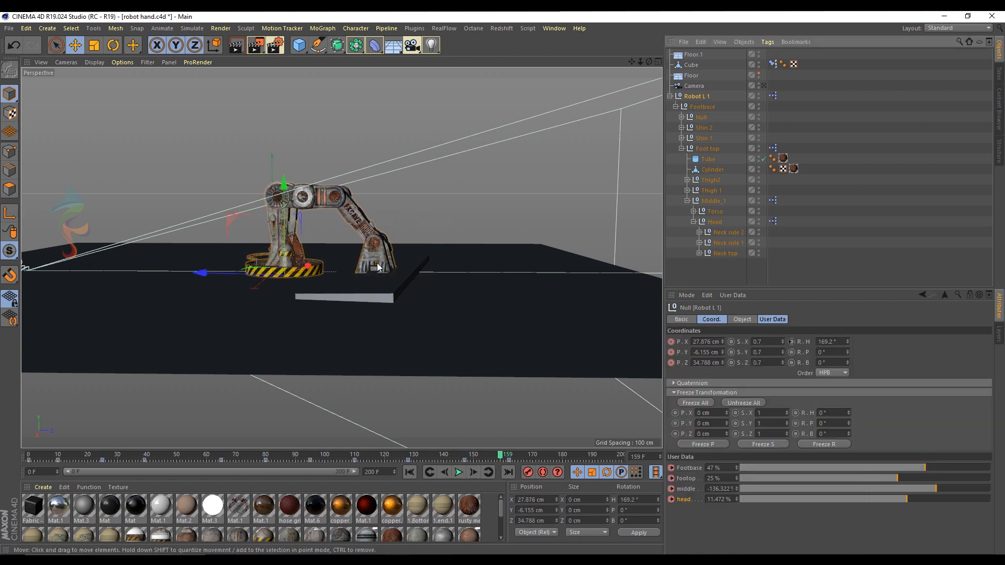
{"action": "middle_click", "coordinate": [380, 337]}
{"action": "middle_click", "coordinate": [292, 352]}
{"action": "middle_click_drag", "start_coordinate": [471, 272], "coordinate": [294, 262], "text": "alt"}
{"action": "middle_click_drag", "start_coordinate": [542, 293], "coordinate": [445, 335], "text": "alt"}
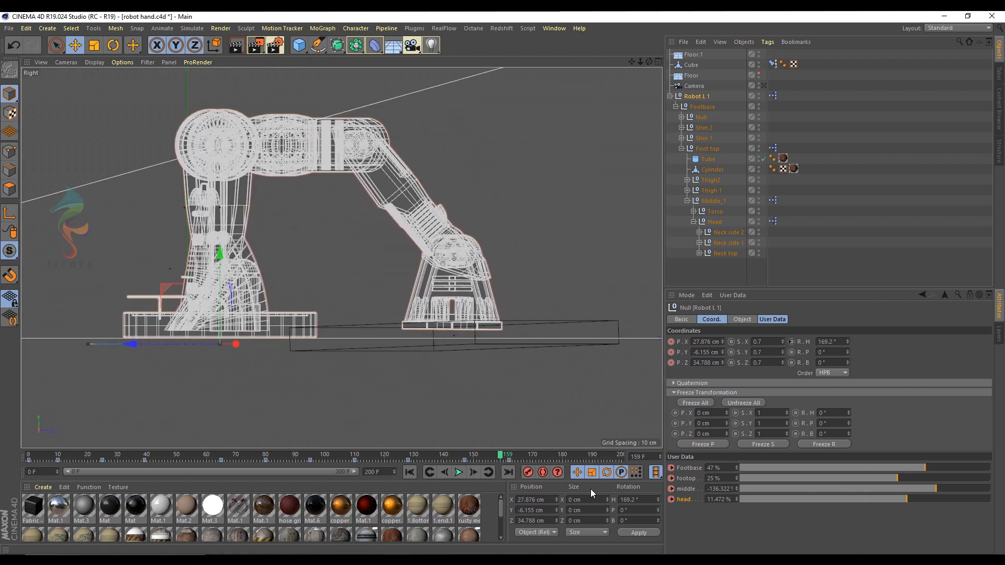
{"action": "left_click", "coordinate": [543, 472]}
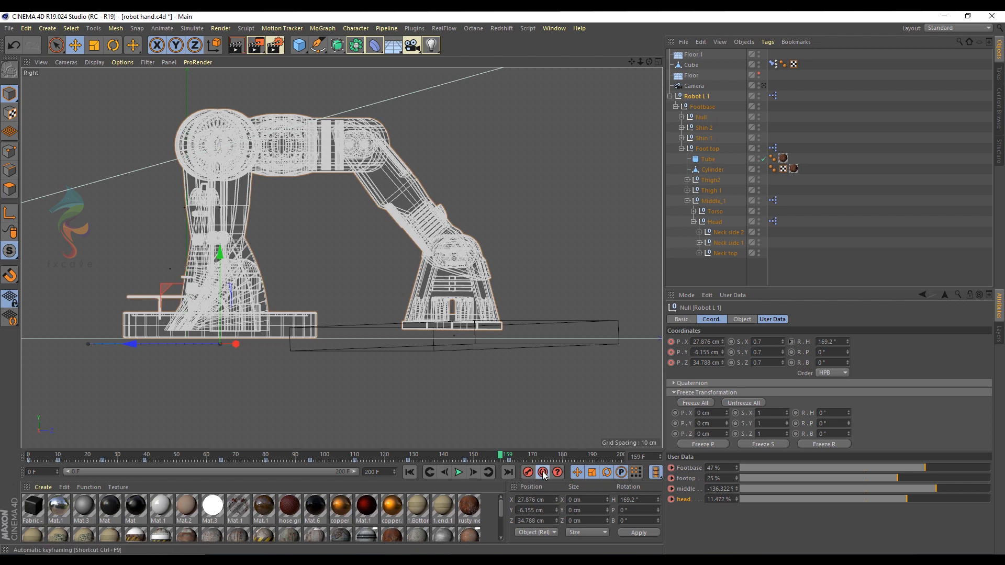
{"action": "left_click", "coordinate": [430, 472]}
{"action": "left_click_drag", "start_coordinate": [462, 459], "coordinate": [508, 460]}
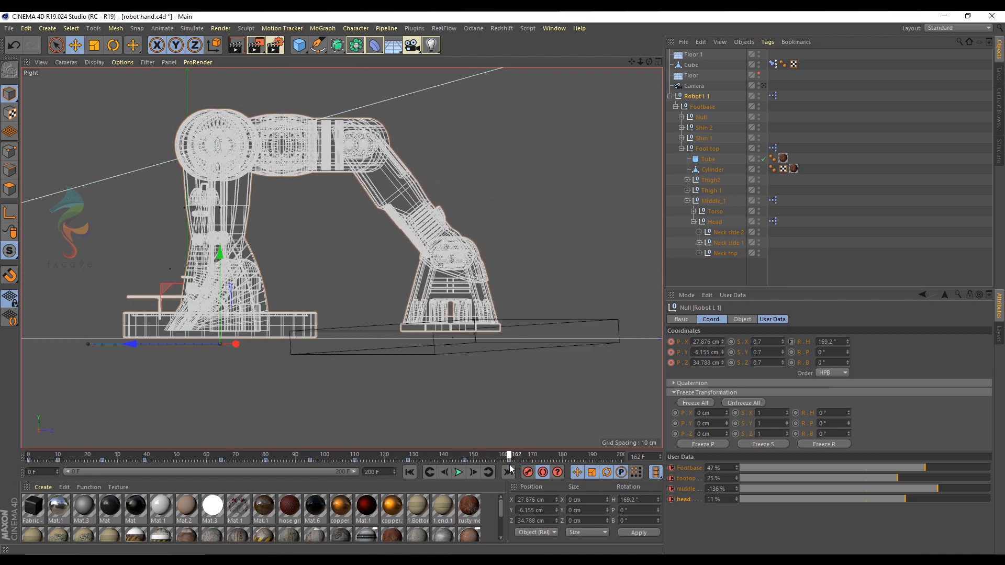
Step: At frame 162, set the arm's Footbase to 49% and footop to 23%
{"action": "left_click", "coordinate": [736, 466]}
{"action": "left_click", "coordinate": [736, 466]}
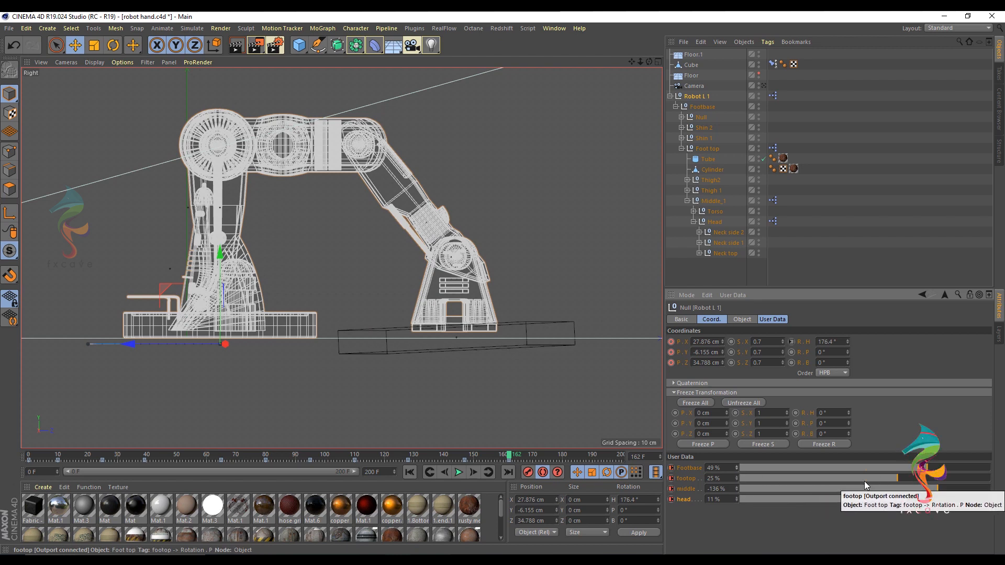
{"action": "left_click", "coordinate": [737, 476]}
{"action": "left_click", "coordinate": [737, 480]}
{"action": "left_click", "coordinate": [736, 480]}
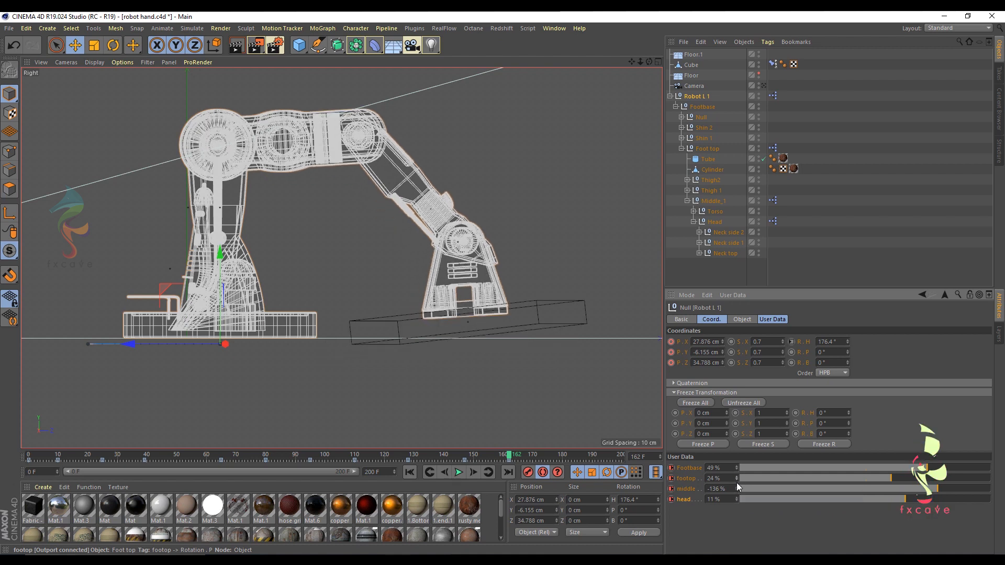
{"action": "left_click", "coordinate": [902, 477]}
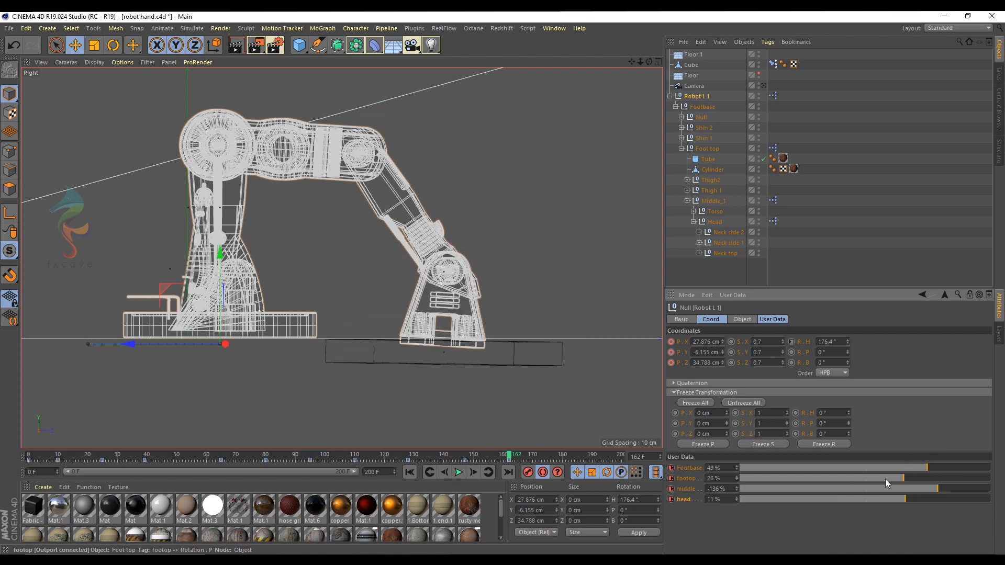
{"action": "left_click", "coordinate": [884, 479]}
Step: Set the arm's middle to -134% at frame 162 and compare the values with those at frame 39
{"action": "left_click", "coordinate": [915, 490]}
{"action": "left_click_drag", "start_coordinate": [917, 490], "coordinate": [921, 489]}
{"action": "left_click_drag", "start_coordinate": [938, 491], "coordinate": [944, 491]}
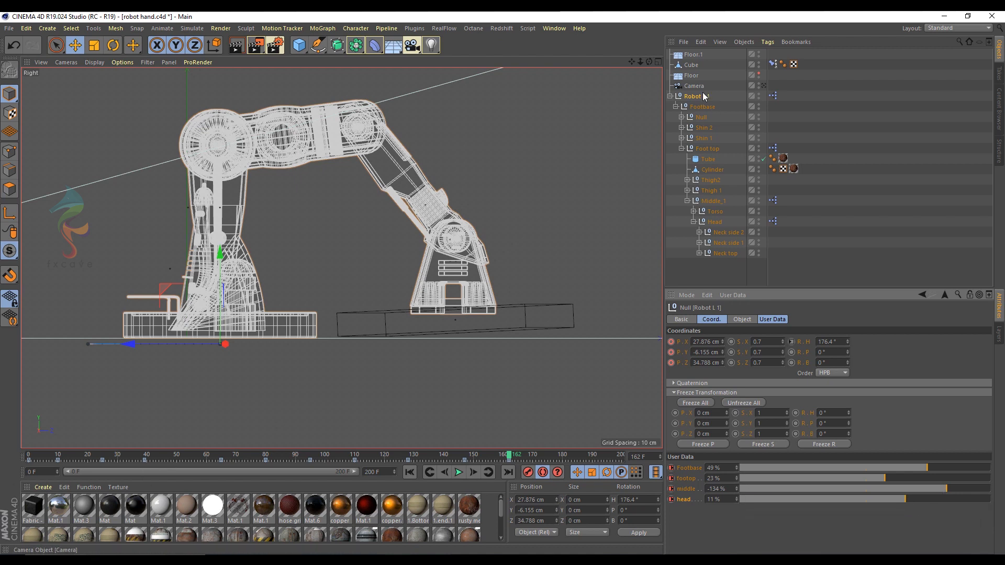
{"action": "left_click", "coordinate": [146, 455]}
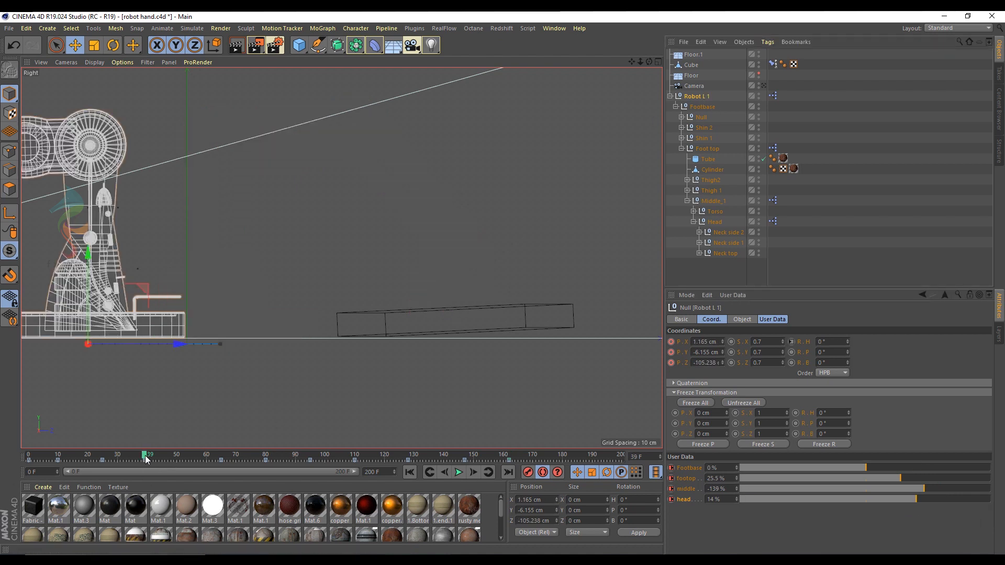
{"action": "left_click", "coordinate": [511, 454]}
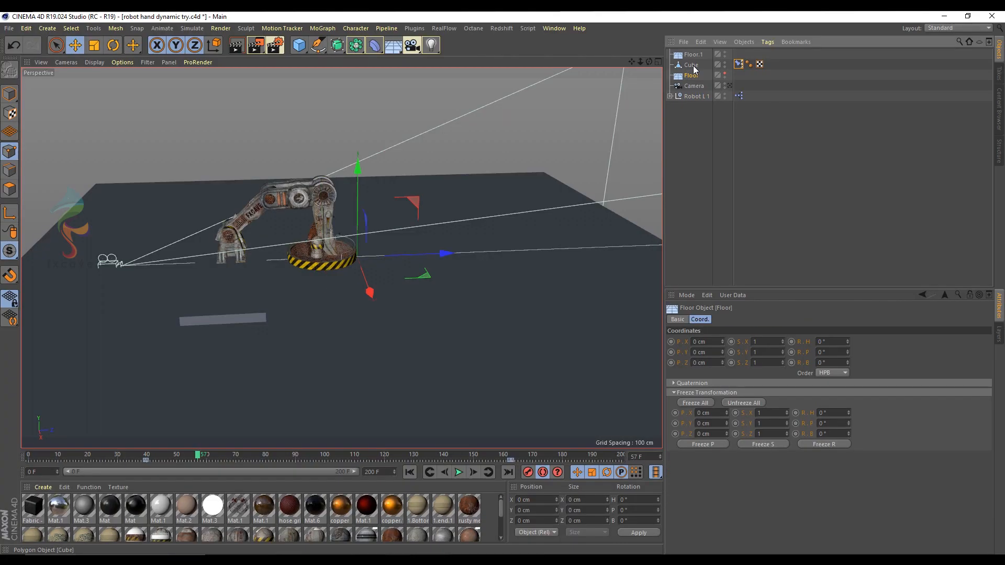
Step: Add a Collider Body simulation tag to the Floor
{"action": "right_click", "coordinate": [693, 64]}
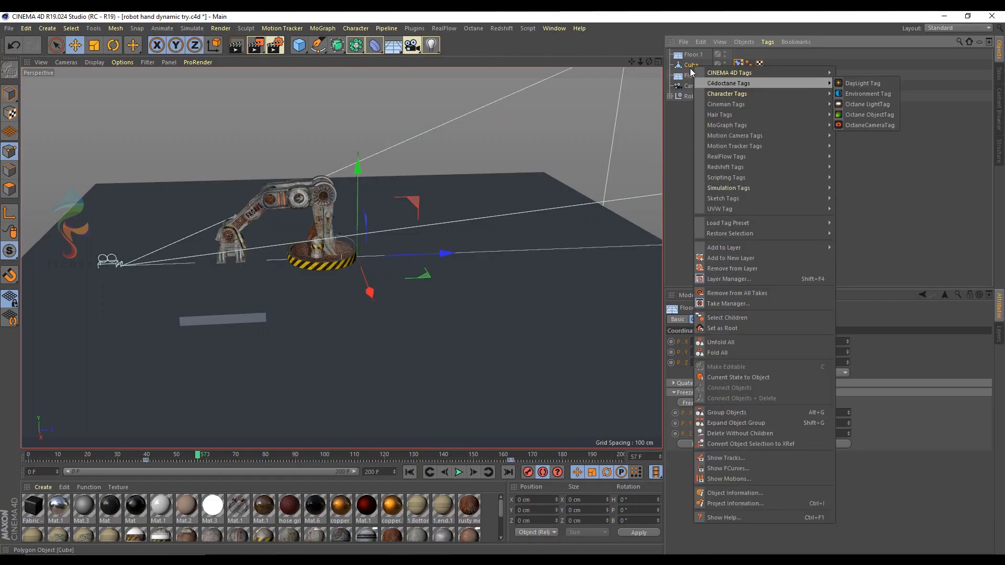
{"action": "left_click", "coordinate": [690, 76]}
{"action": "right_click", "coordinate": [686, 76]}
{"action": "mouse_move", "coordinate": [726, 201]}
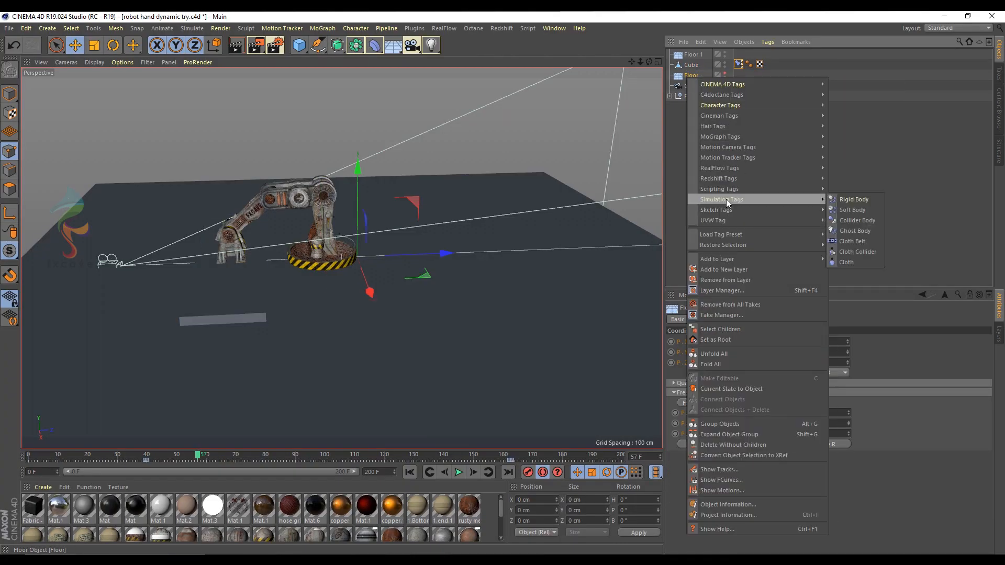
{"action": "left_click", "coordinate": [854, 200]}
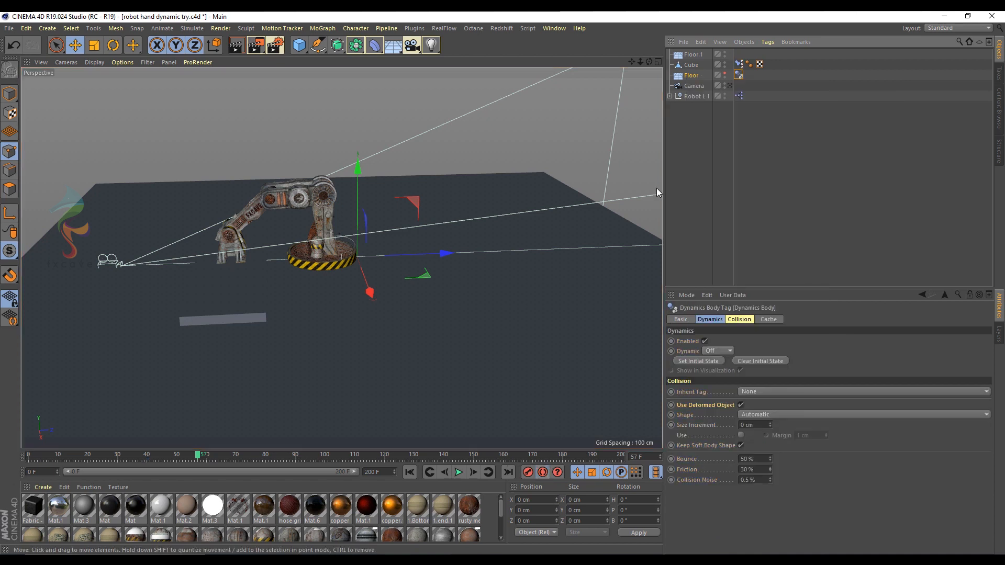
Step: Add a Rigid Body simulation tag to the Cube
{"action": "left_click", "coordinate": [691, 65]}
{"action": "right_click", "coordinate": [692, 67]}
{"action": "mouse_move", "coordinate": [737, 190]}
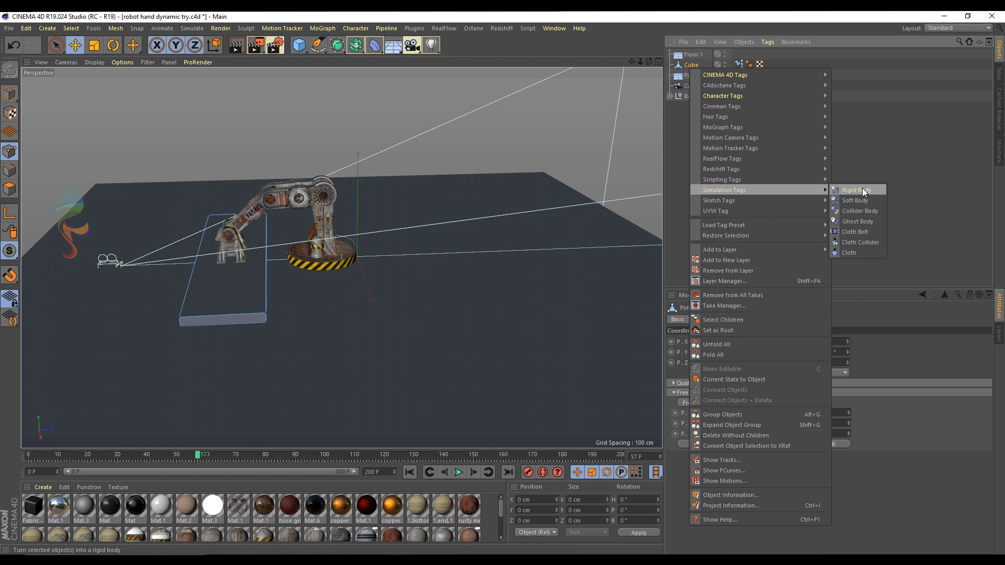
{"action": "left_click", "coordinate": [861, 190]}
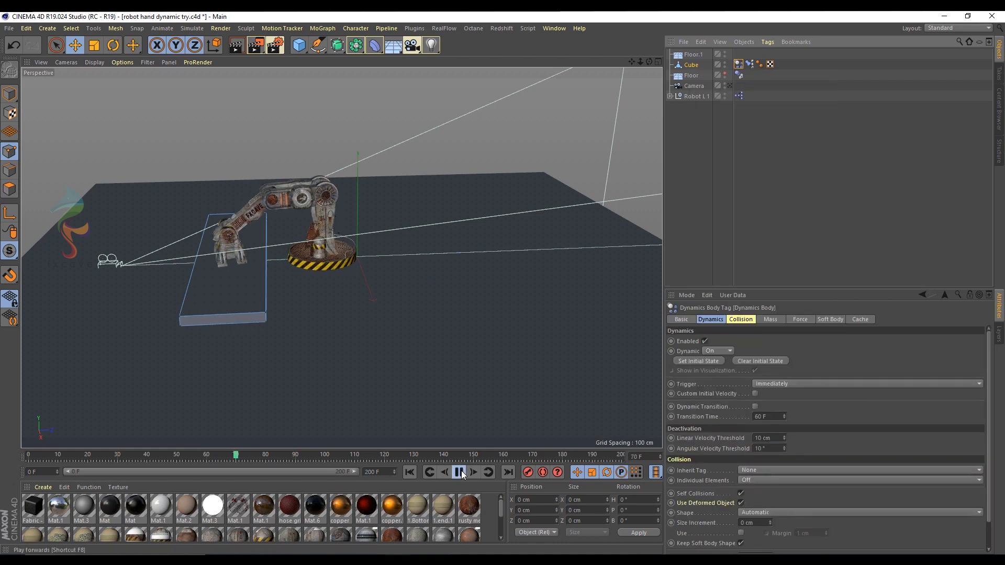
Step: Play the animation to check how the Cube behaves in the simulation, and return to frame 0
{"action": "left_click", "coordinate": [460, 473]}
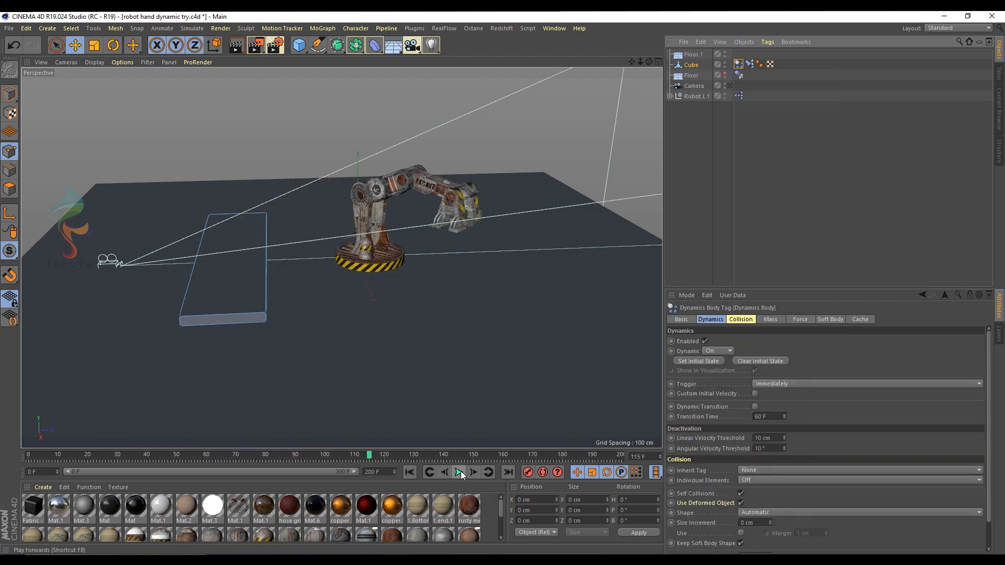
{"action": "left_click", "coordinate": [410, 472]}
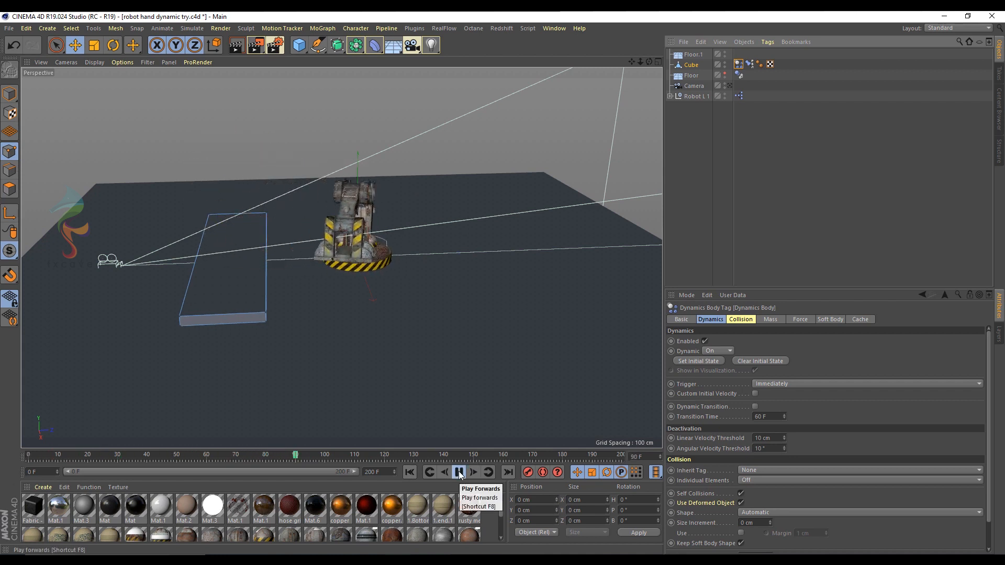
{"action": "left_click", "coordinate": [460, 473]}
{"action": "left_click", "coordinate": [410, 472]}
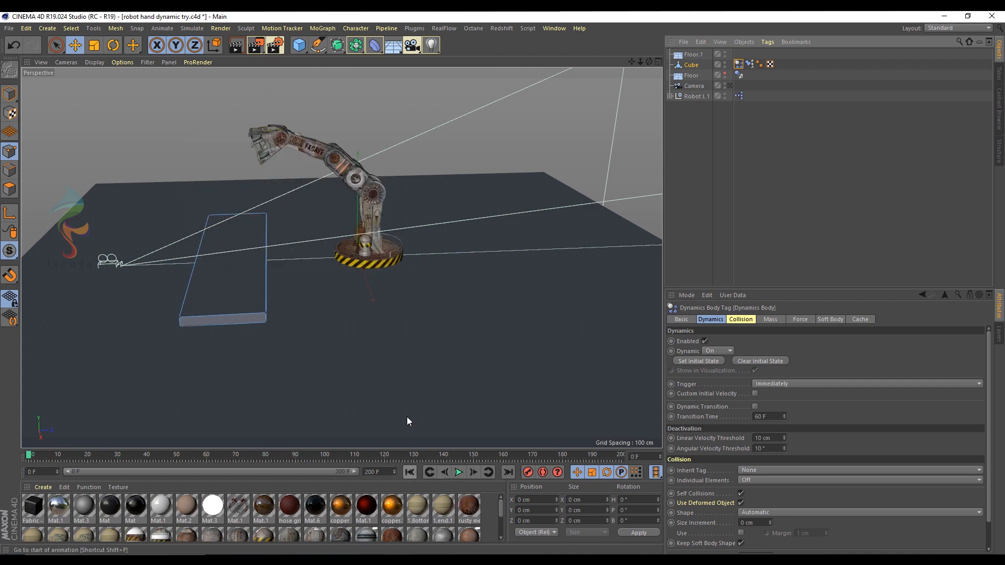
Step: Expand Robot L 1, add a Collider Body tag to Neck top and play the simulation
{"action": "left_click", "coordinate": [669, 97]}
{"action": "left_click", "coordinate": [803, 253]}
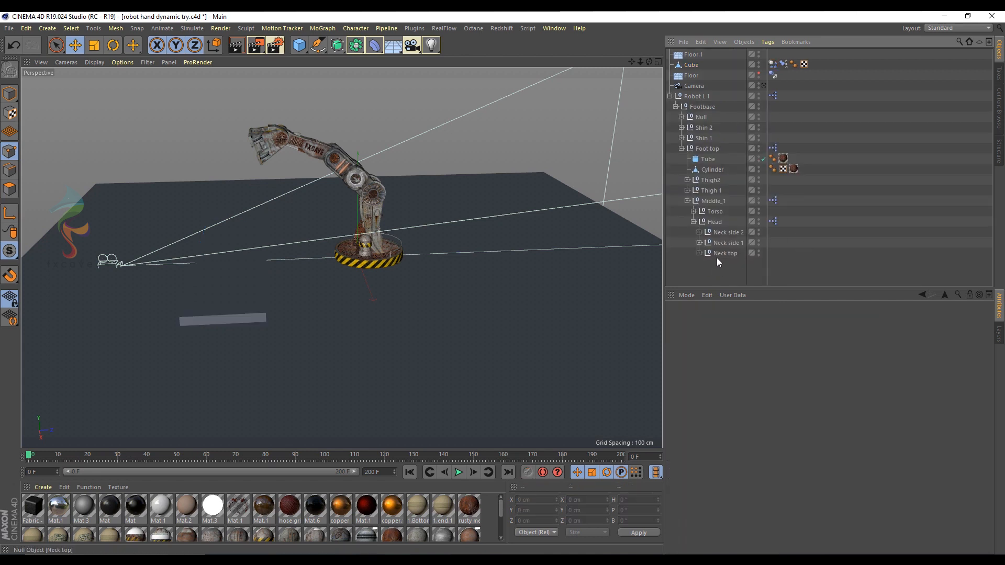
{"action": "left_click", "coordinate": [717, 253]}
{"action": "left_click", "coordinate": [700, 253]}
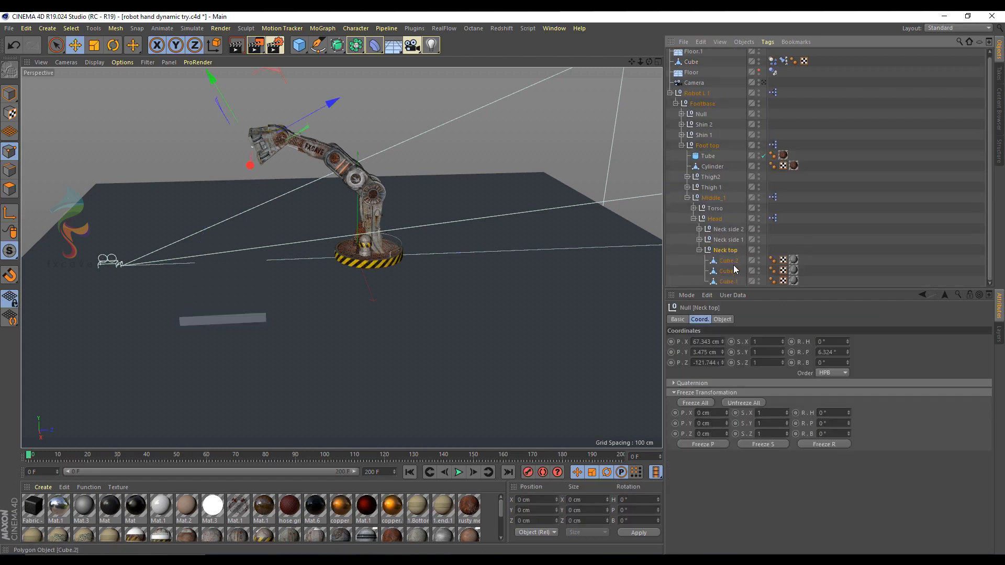
{"action": "left_click", "coordinate": [701, 249]}
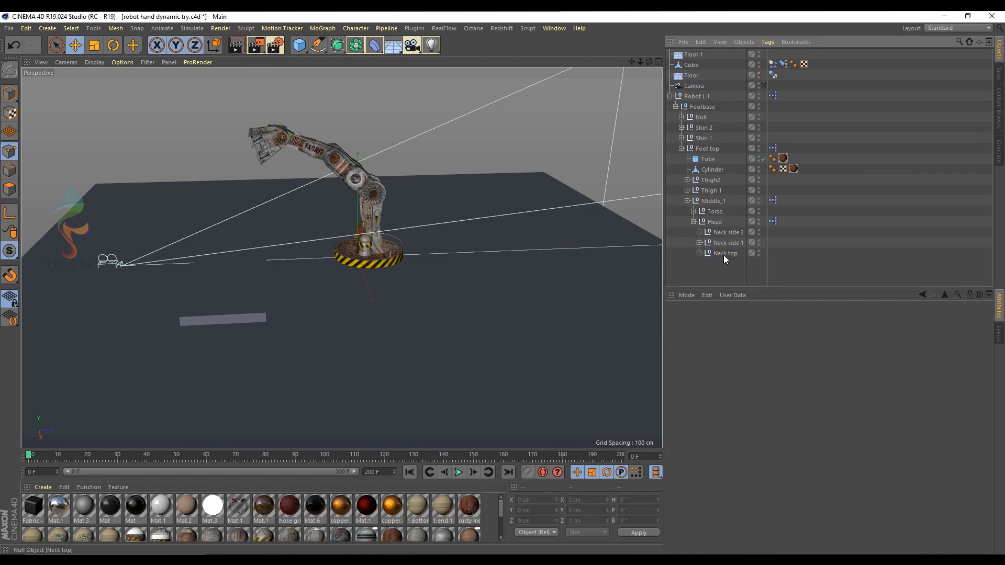
{"action": "right_click", "coordinate": [724, 255]}
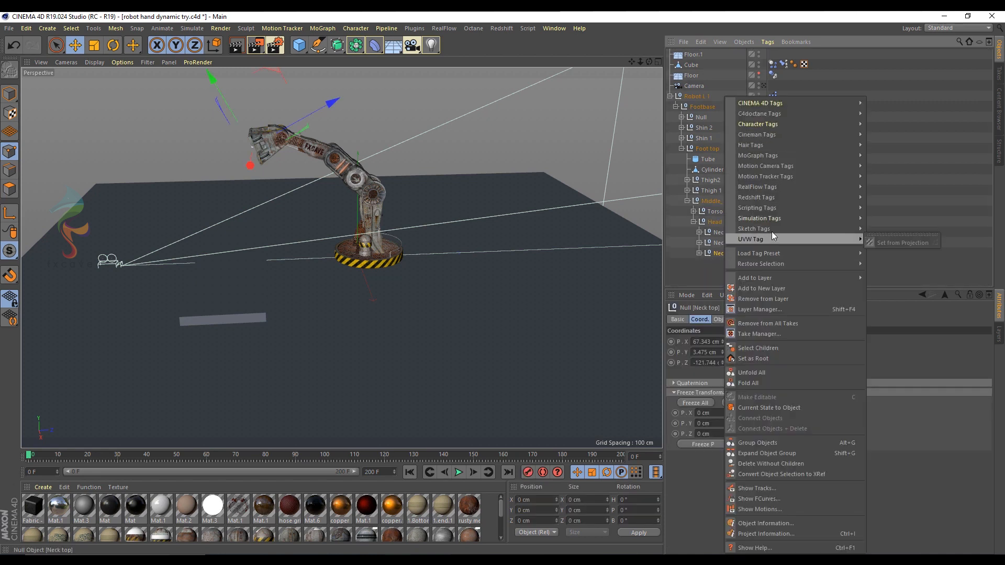
{"action": "mouse_move", "coordinate": [777, 217]}
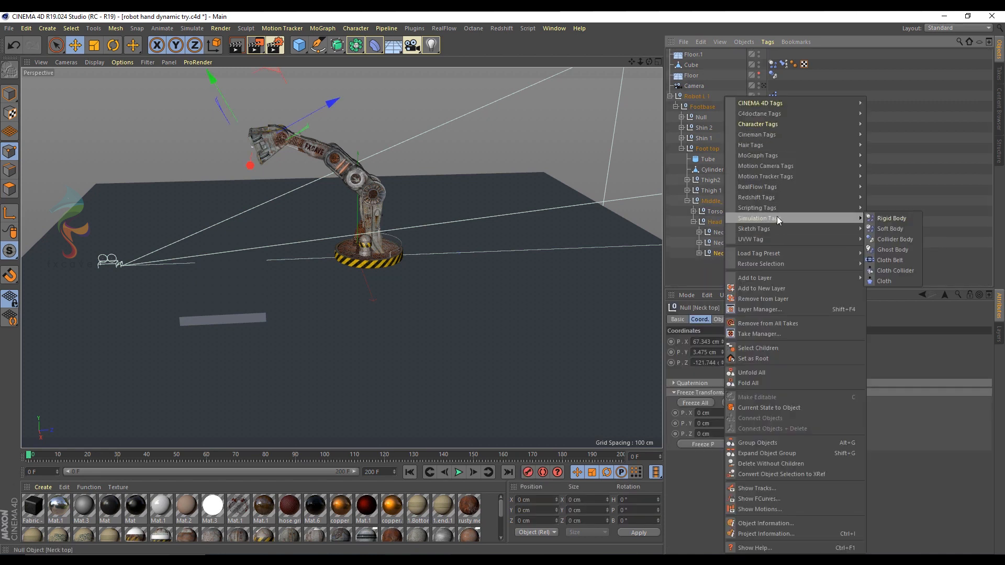
{"action": "left_click", "coordinate": [895, 239]}
{"action": "left_click", "coordinate": [460, 472]}
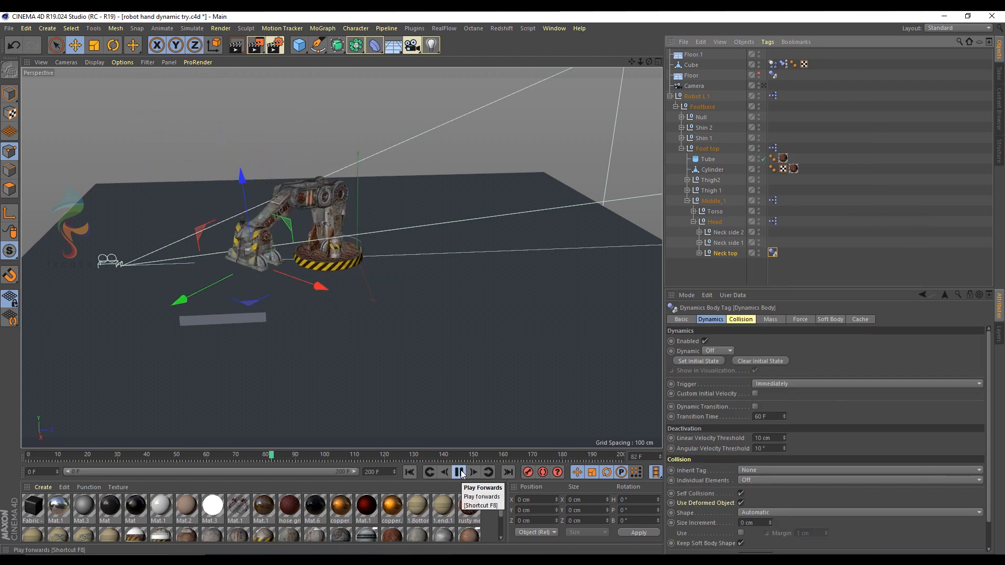
Step: Return to frame 0 and add a dynamics Connector as a child of Neck top
{"action": "left_click", "coordinate": [408, 473]}
{"action": "left_click", "coordinate": [769, 259]}
{"action": "left_click", "coordinate": [773, 254]}
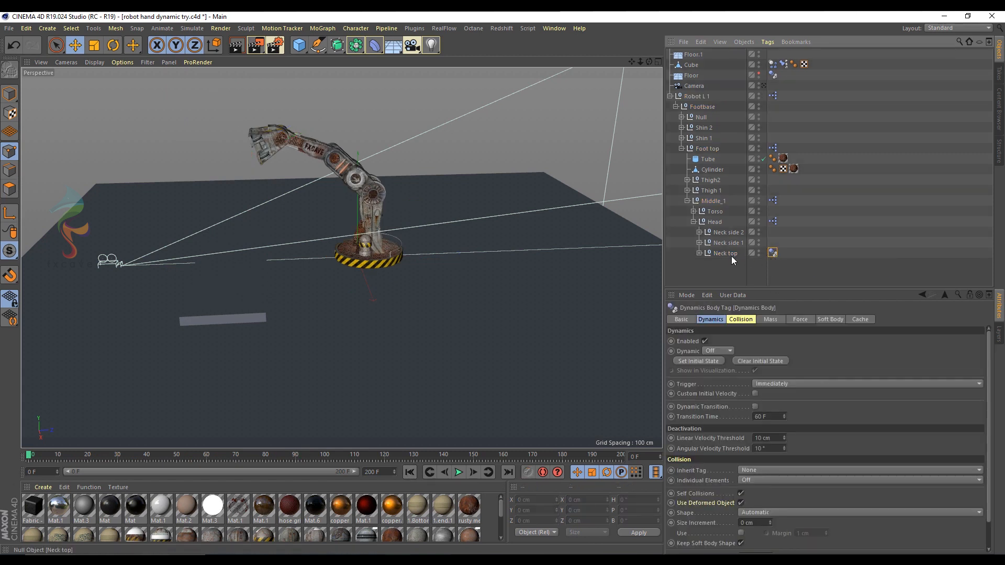
{"action": "left_click", "coordinate": [190, 28]}
{"action": "mouse_move", "coordinate": [192, 55]}
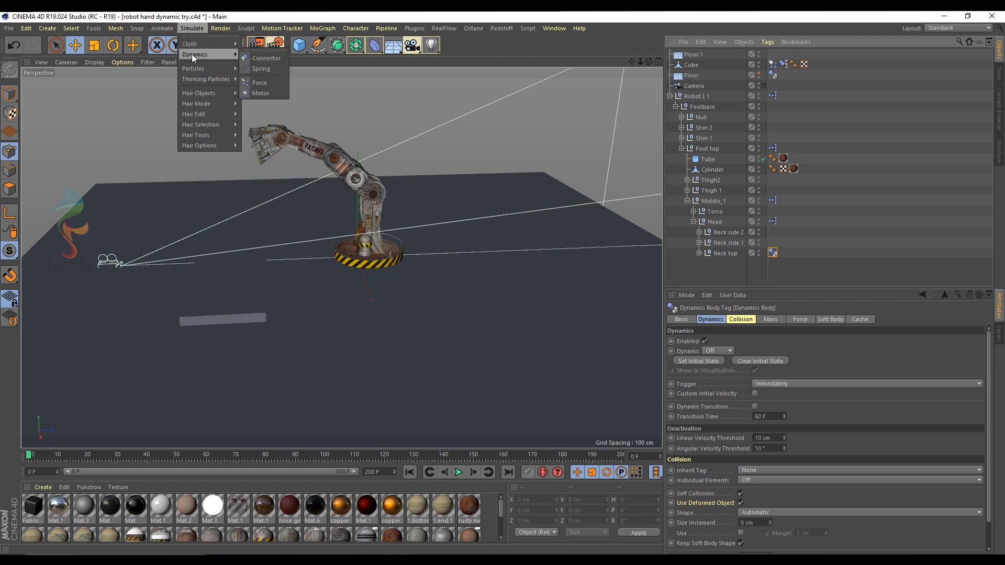
{"action": "left_click", "coordinate": [268, 59]}
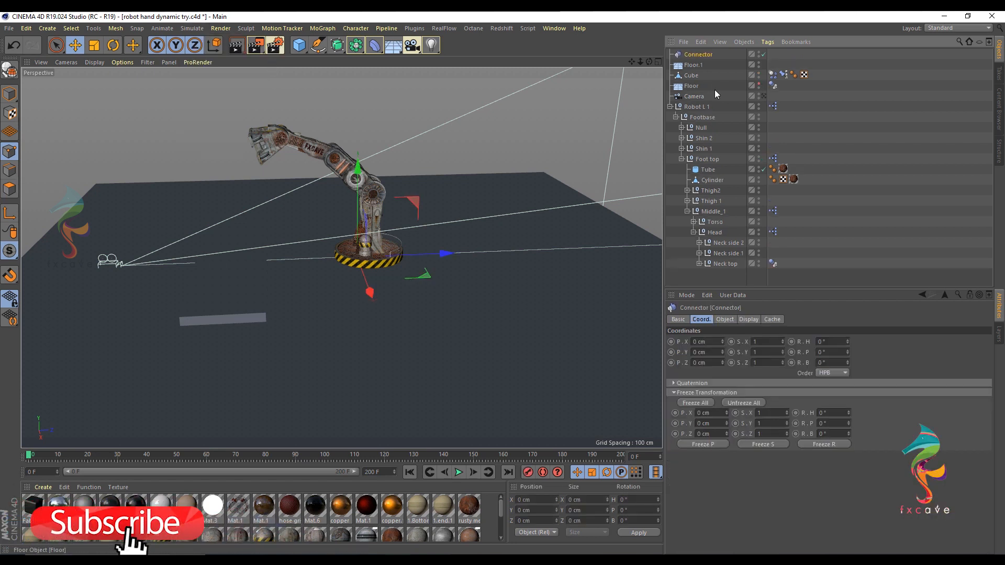
{"action": "left_click_drag", "start_coordinate": [703, 58], "coordinate": [723, 262]}
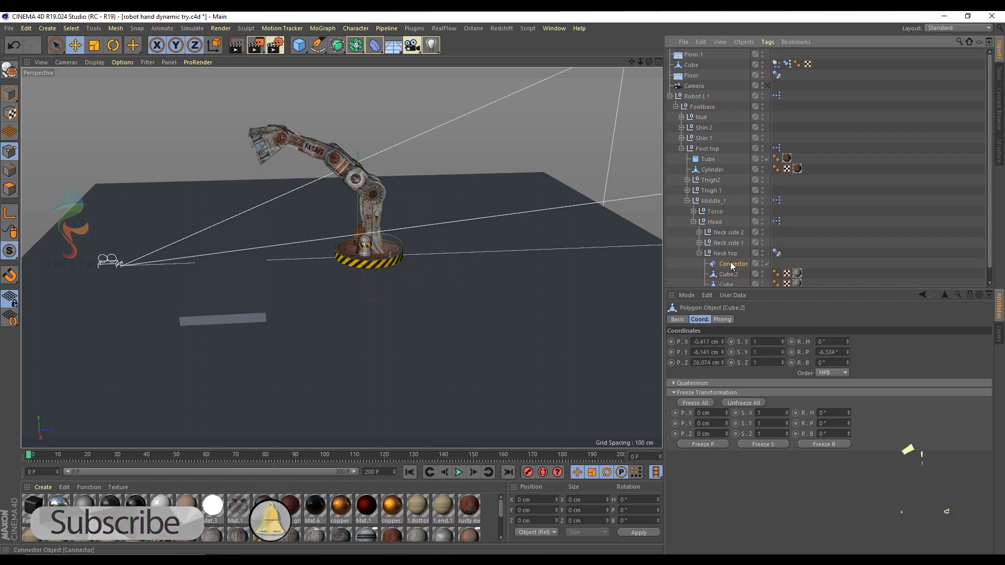
Step: Assign Neck top as the Connector's Object A and Cube as Object B, and set its type to Fixed
{"action": "left_click", "coordinate": [748, 320]}
{"action": "left_click", "coordinate": [726, 319]}
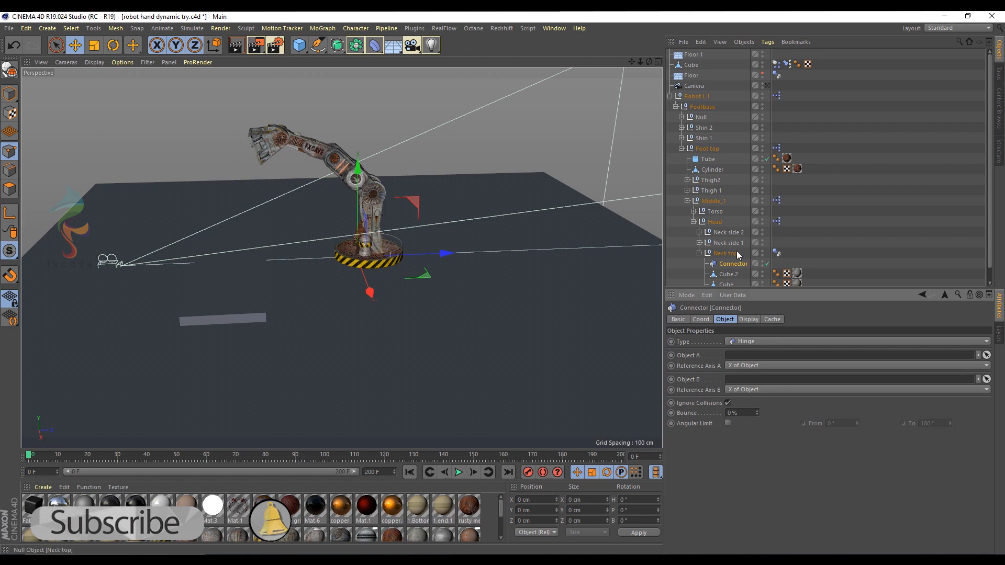
{"action": "left_click_drag", "start_coordinate": [727, 256], "coordinate": [744, 357]}
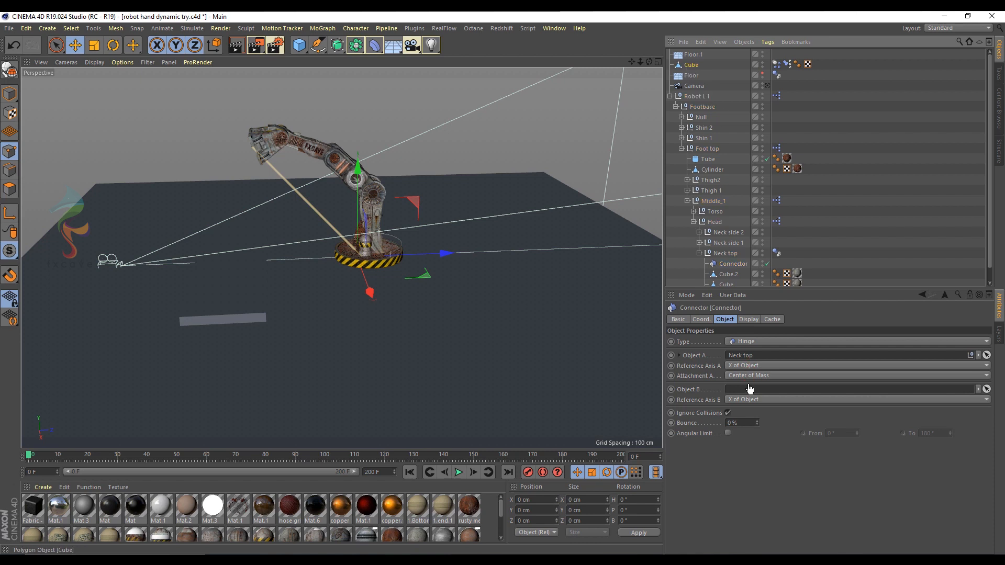
{"action": "left_click_drag", "start_coordinate": [750, 389], "coordinate": [749, 389]}
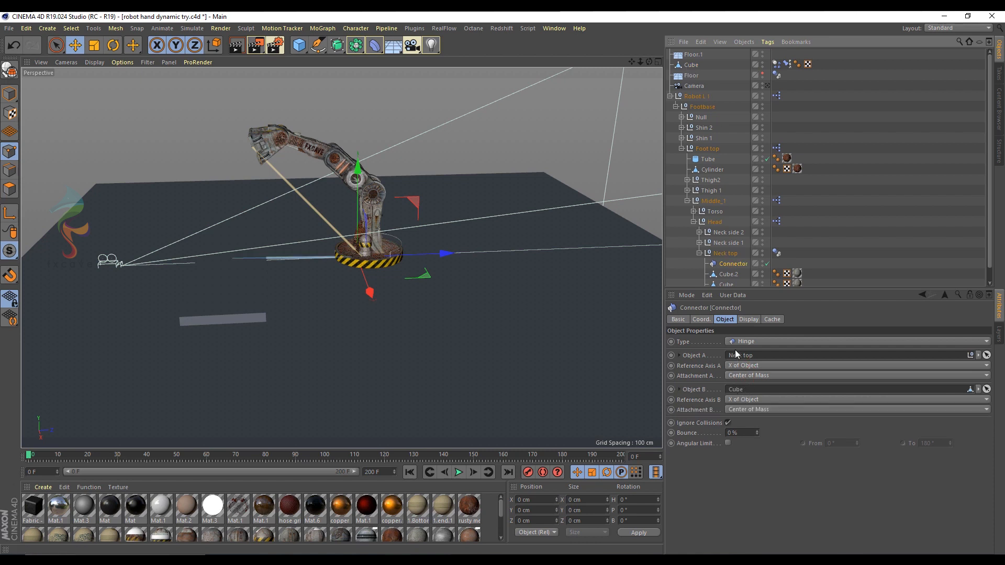
{"action": "left_click", "coordinate": [749, 342]}
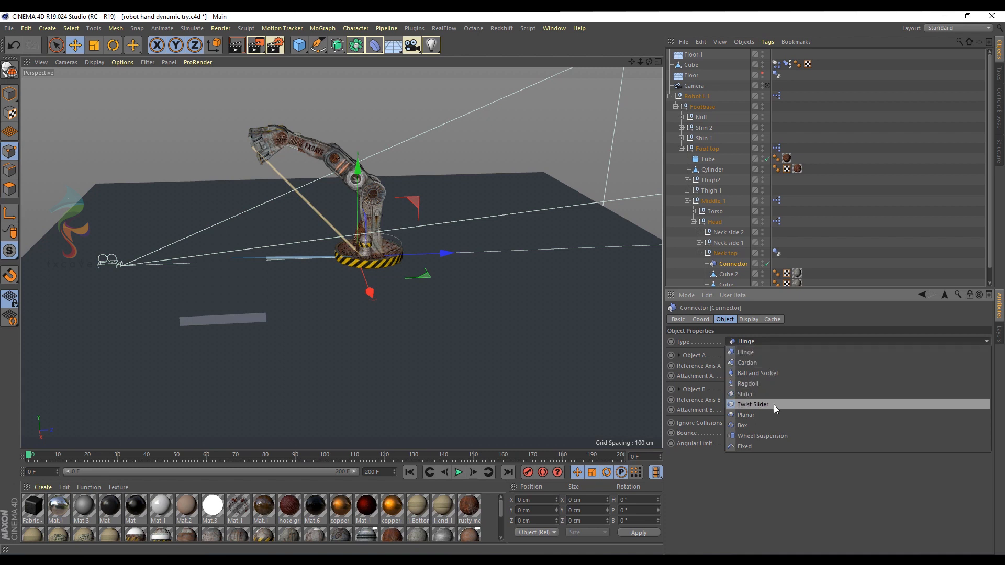
{"action": "left_click", "coordinate": [781, 447]}
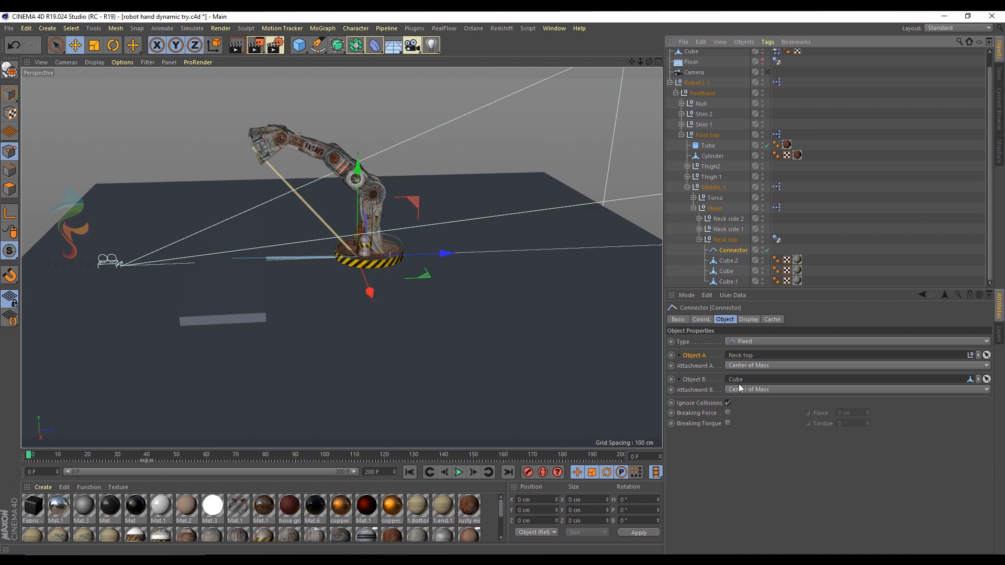
Step: Keyframe the Connector's Object B as Cube at frame 0 and as empty at frame 39
{"action": "left_click", "coordinate": [671, 379], "text": "ctrl"}
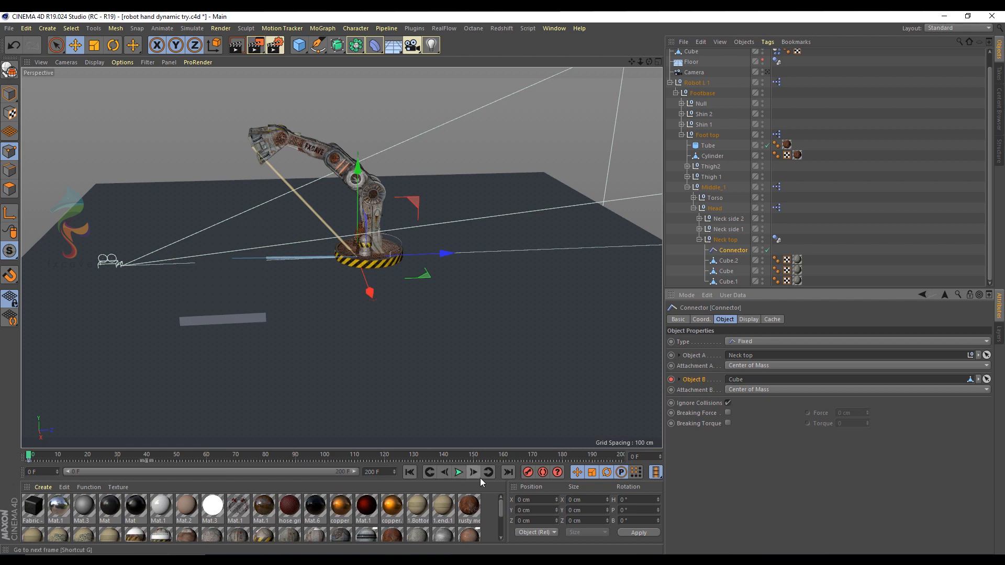
{"action": "left_click_drag", "start_coordinate": [68, 455], "coordinate": [147, 455]}
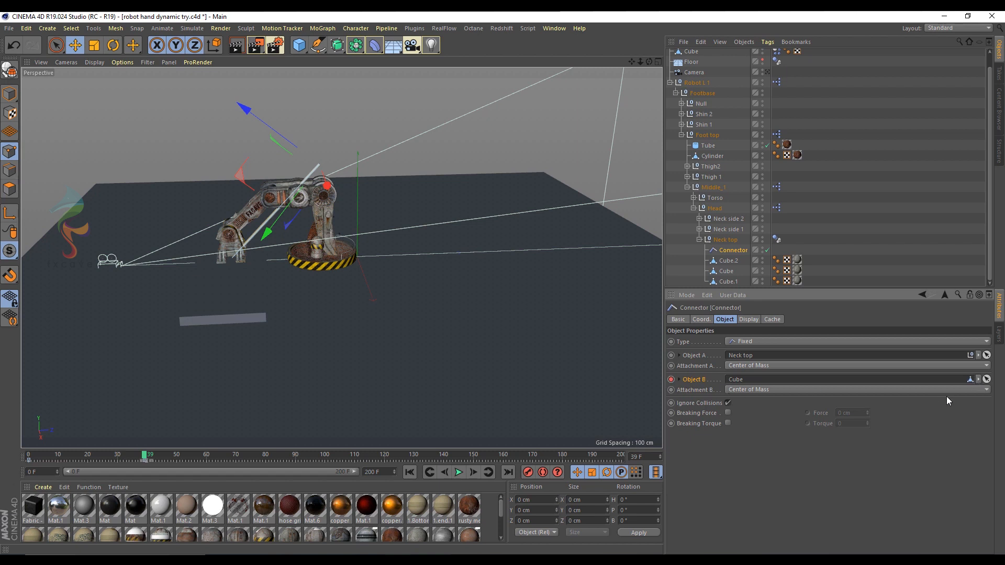
{"action": "left_click", "coordinate": [978, 380]}
{"action": "left_click", "coordinate": [972, 389]}
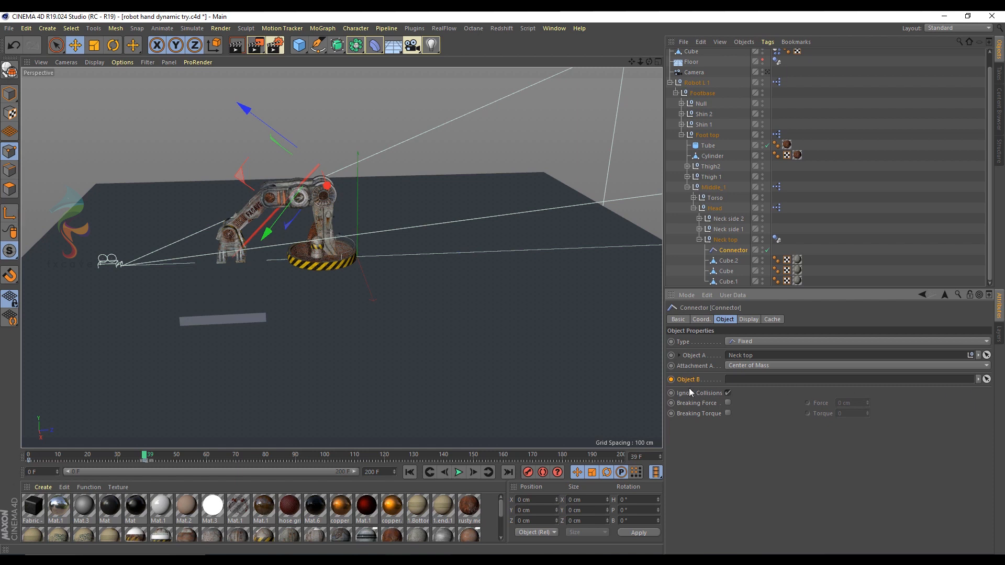
{"action": "left_click", "coordinate": [671, 380], "text": "ctrl"}
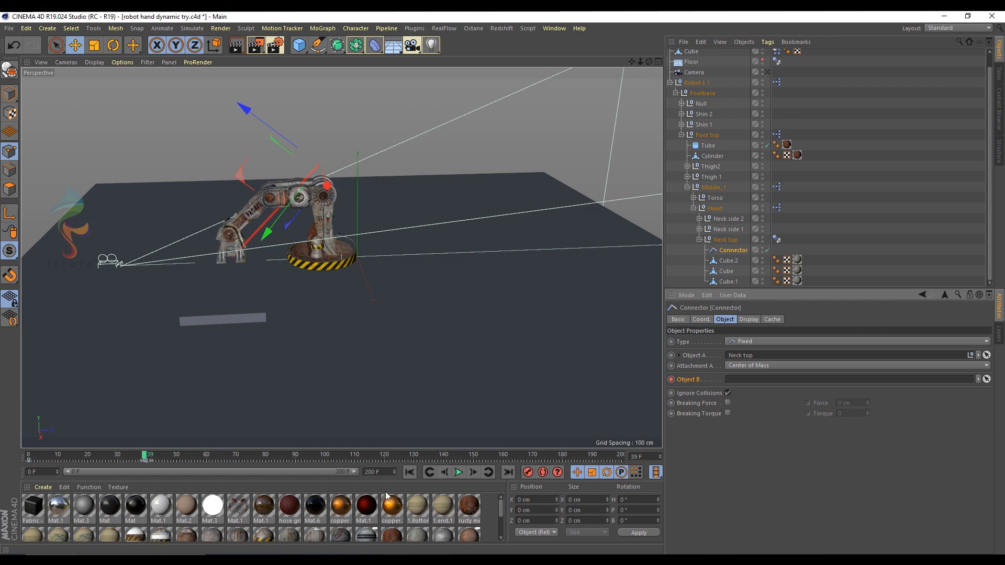
Step: Clear the Connector's Object B at frame 0 and keyframe it as empty
{"action": "left_click", "coordinate": [410, 473]}
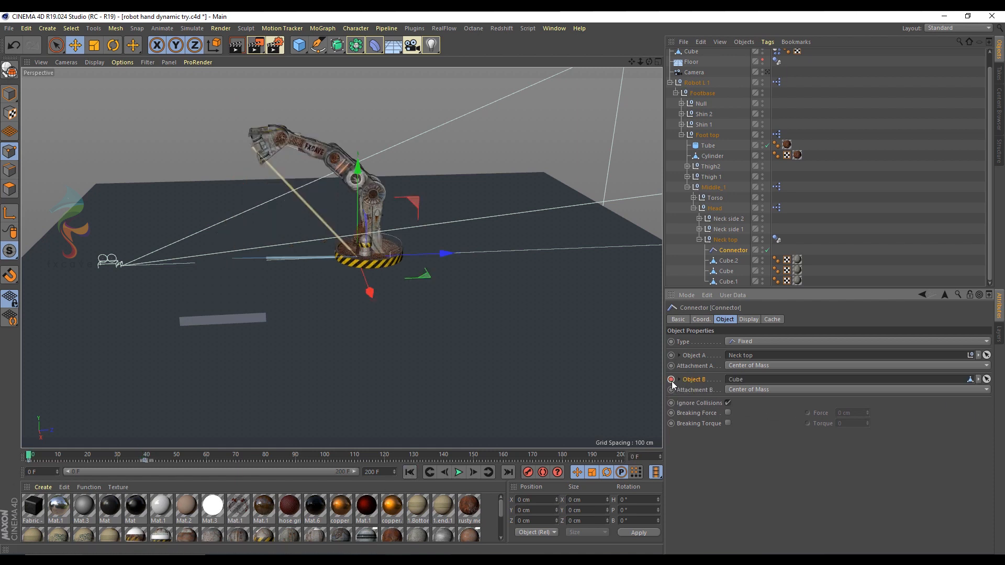
{"action": "left_click", "coordinate": [485, 473]}
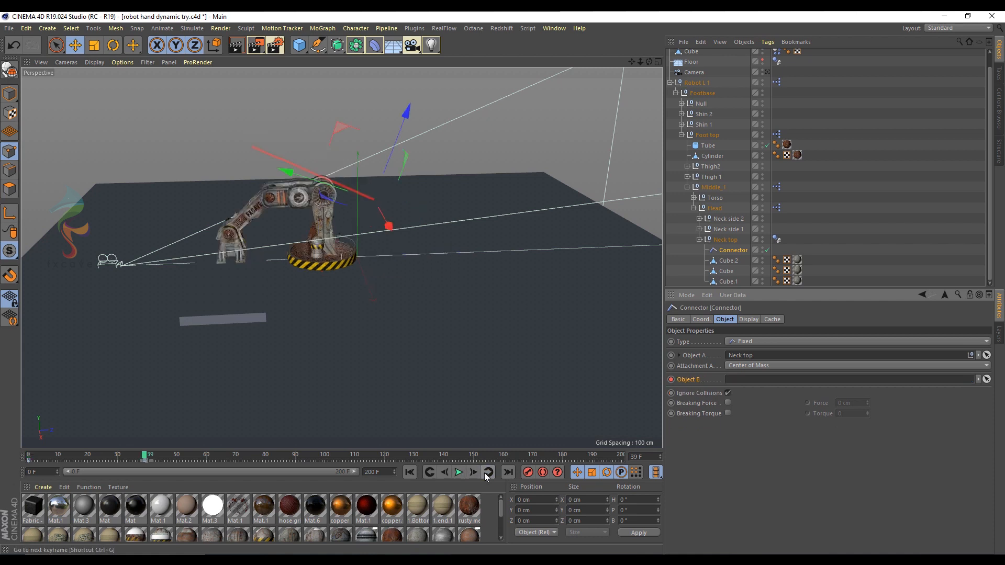
{"action": "left_click", "coordinate": [430, 473]}
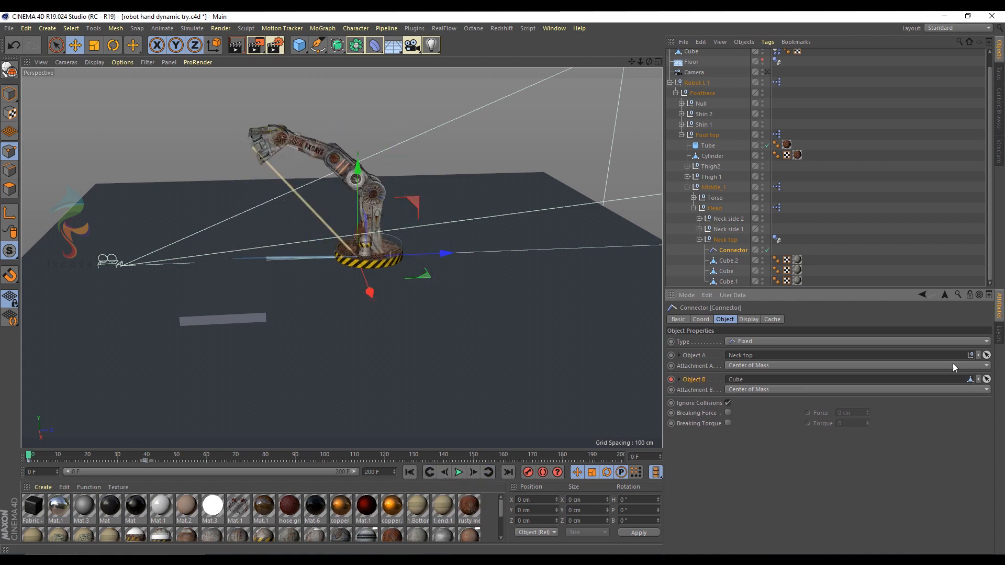
{"action": "left_click", "coordinate": [971, 390]}
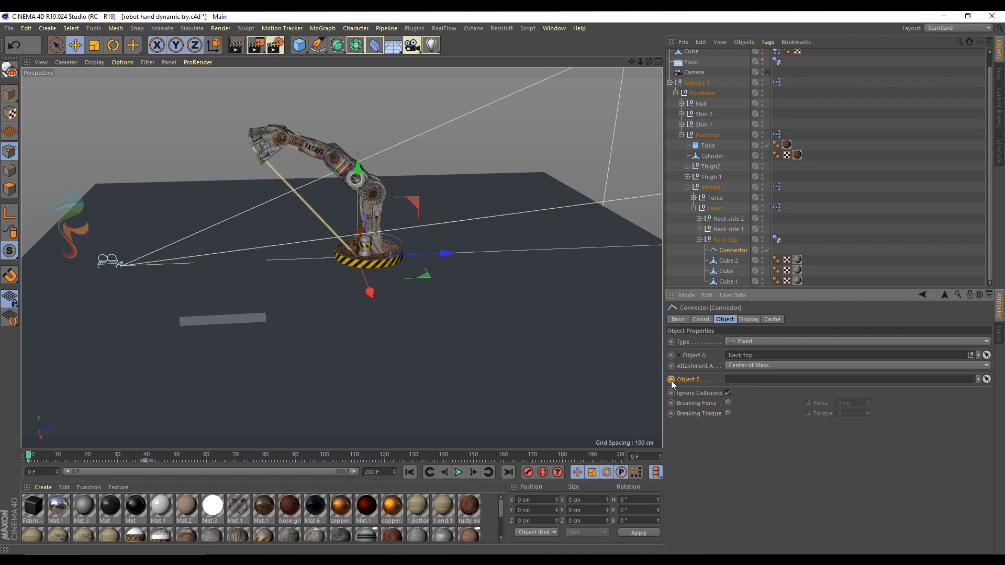
Step: Link the Cube as the Connector's Object B at frame 40 and keyframe it
{"action": "left_click", "coordinate": [486, 473]}
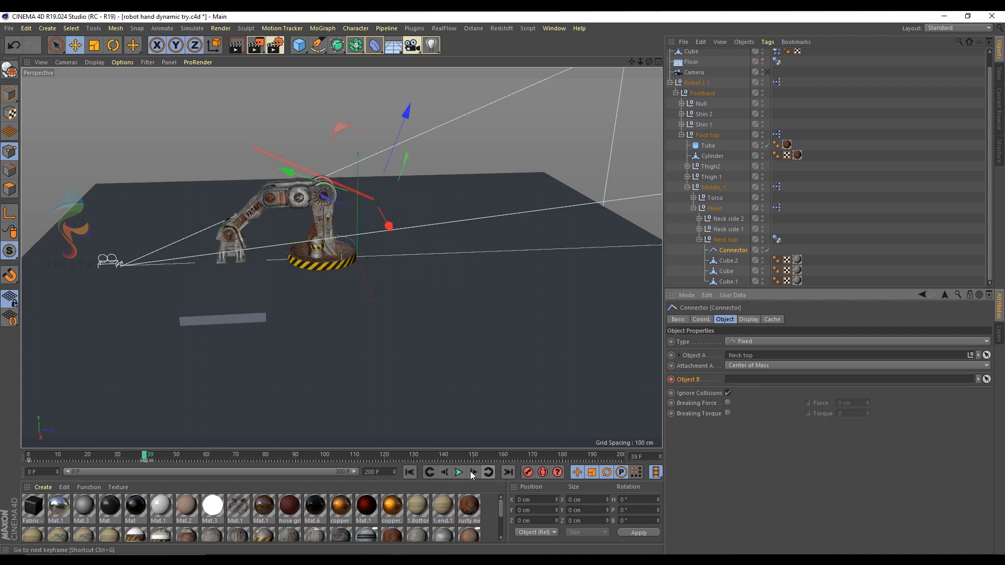
{"action": "left_click", "coordinate": [467, 472]}
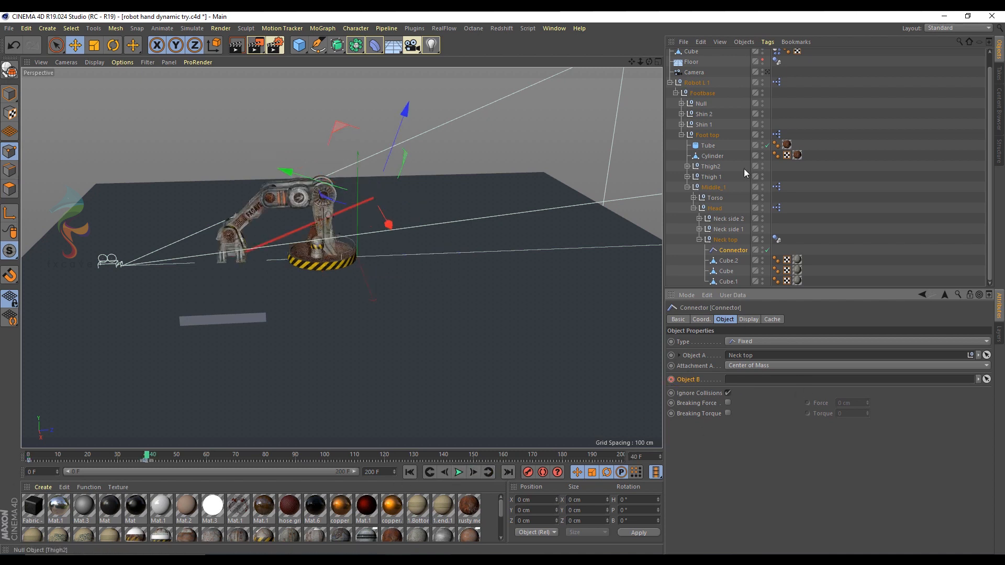
{"action": "left_click_drag", "start_coordinate": [694, 57], "coordinate": [733, 381]}
Step: Play the simulation from frame 0 to check the Cube's pickup, and return to frame 0
{"action": "left_click_drag", "start_coordinate": [146, 458], "coordinate": [3, 464]}
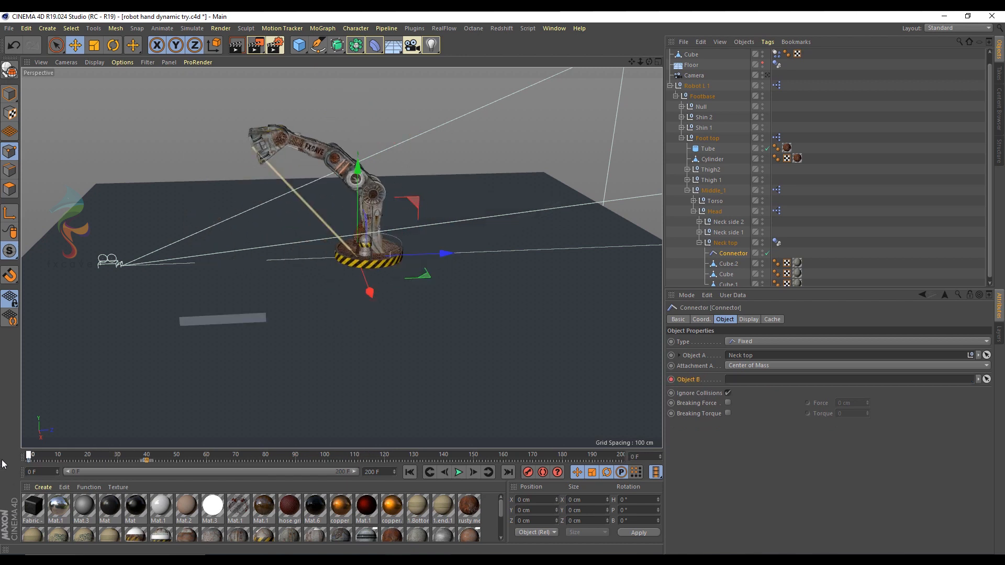
{"action": "left_click", "coordinate": [458, 472]}
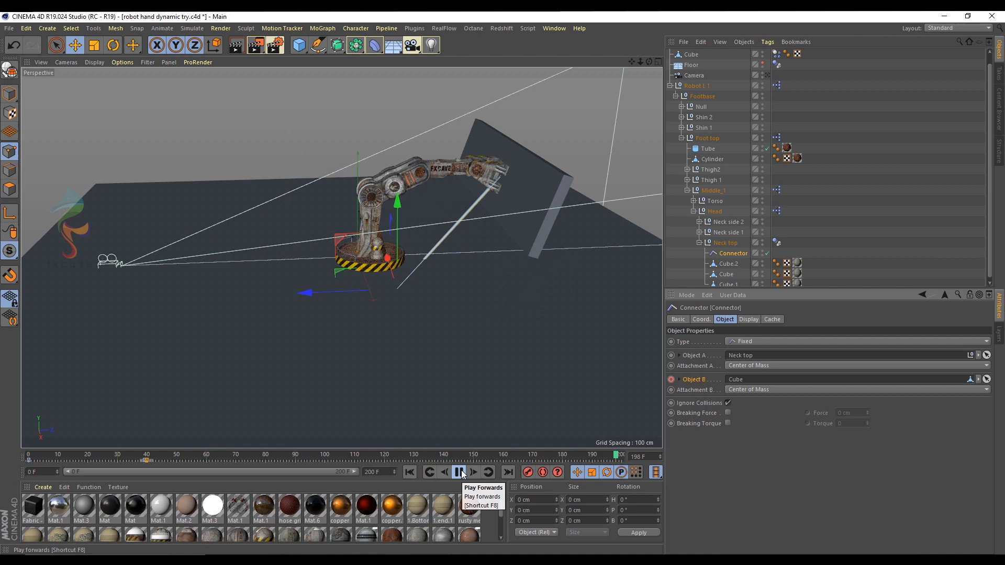
{"action": "left_click", "coordinate": [459, 472]}
{"action": "left_click_drag", "start_coordinate": [233, 454], "coordinate": [28, 455]}
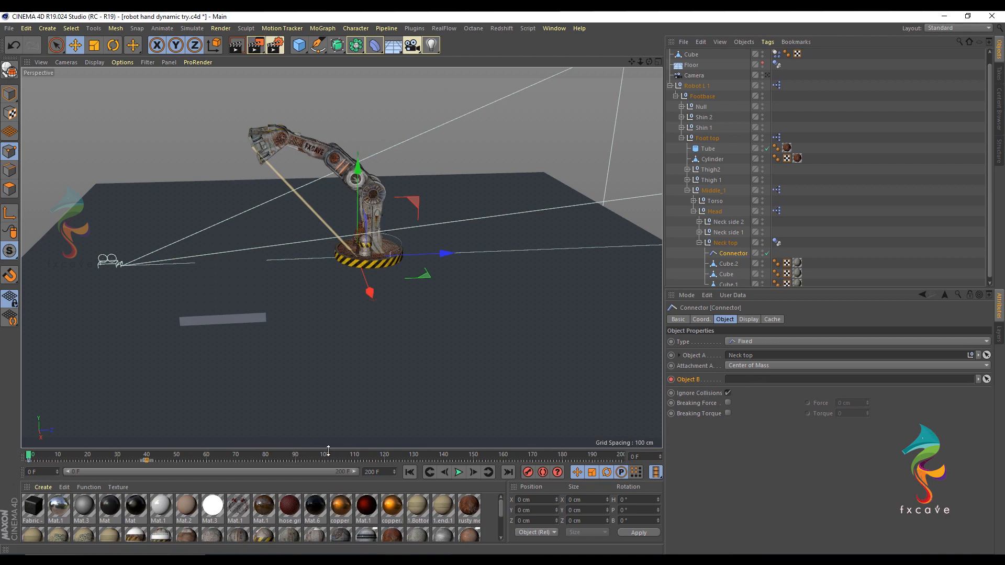
Step: Keyframe the Connector's Object B as Cube at frame 110 and as empty at frame 111
{"action": "left_click_drag", "start_coordinate": [42, 459], "coordinate": [351, 454]}
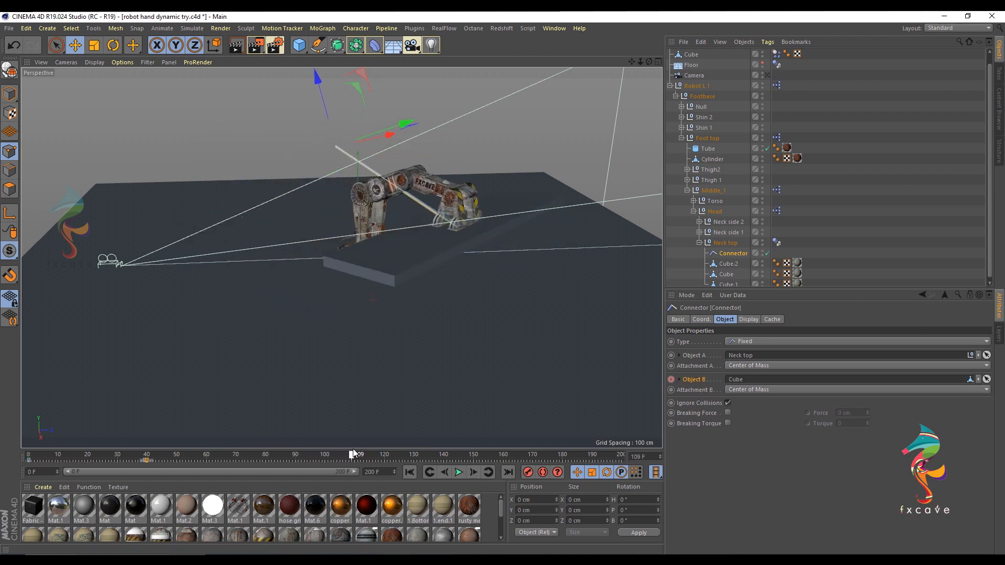
{"action": "left_click", "coordinate": [477, 472]}
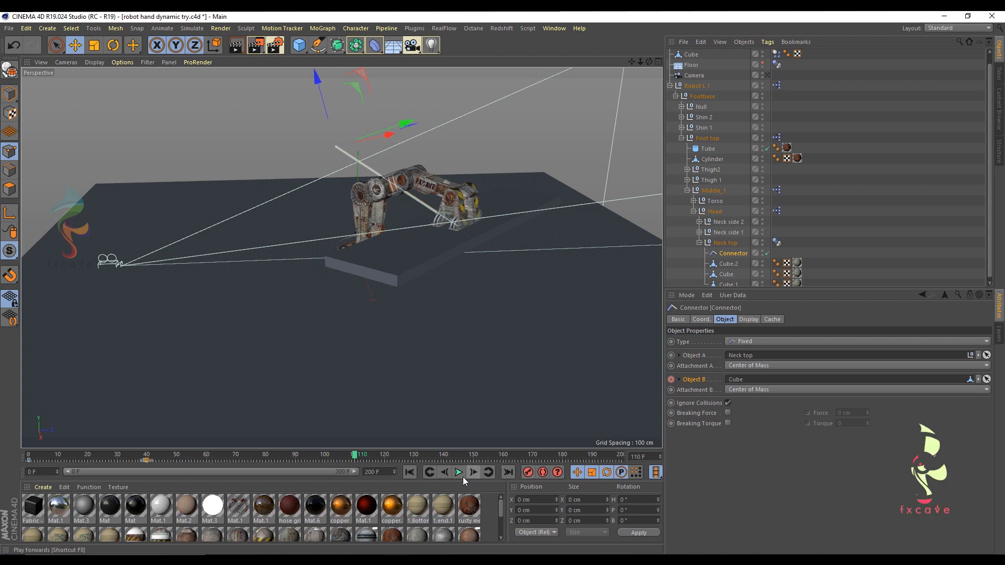
{"action": "left_click", "coordinate": [670, 381]}
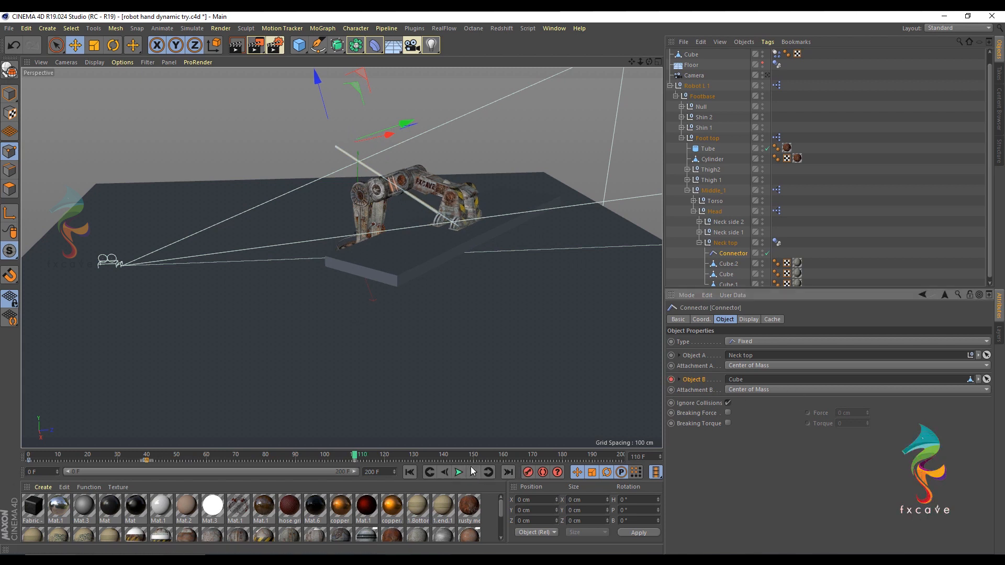
{"action": "left_click", "coordinate": [979, 381]}
{"action": "left_click", "coordinate": [950, 392]}
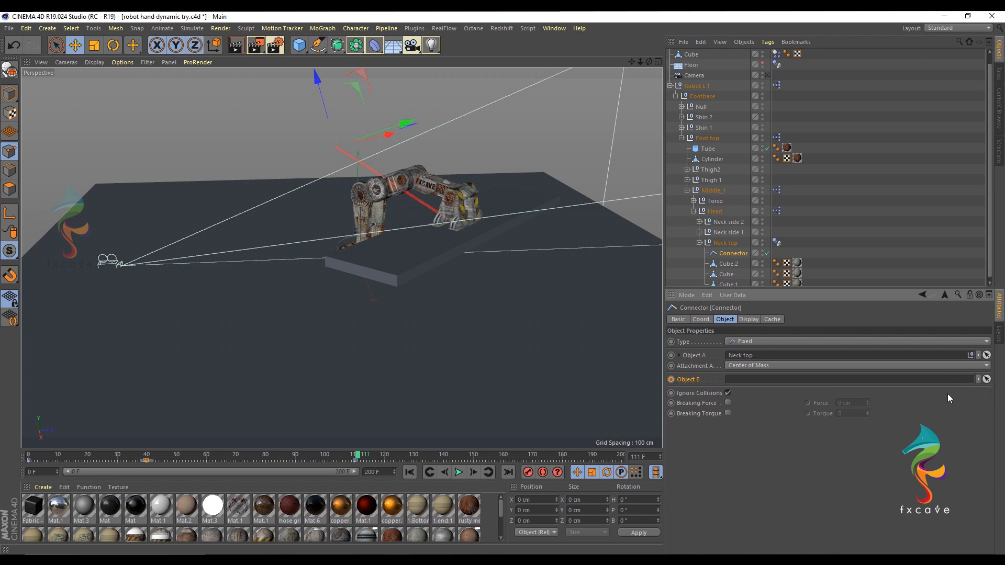
Step: Play the simulation from the start to check when the gripper releases the Cube
{"action": "left_click", "coordinate": [410, 472]}
{"action": "left_click", "coordinate": [458, 472]}
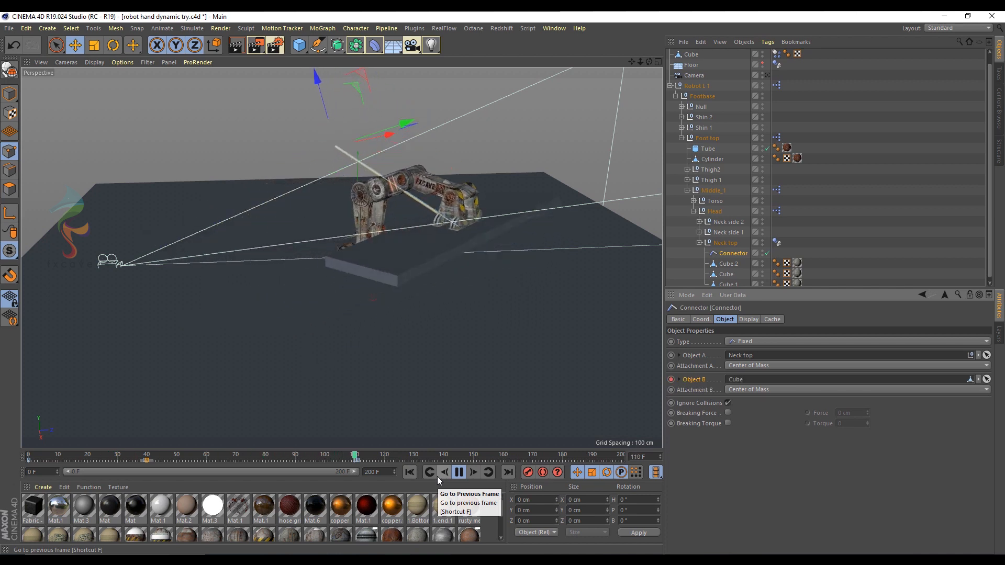
{"action": "left_click", "coordinate": [457, 472]}
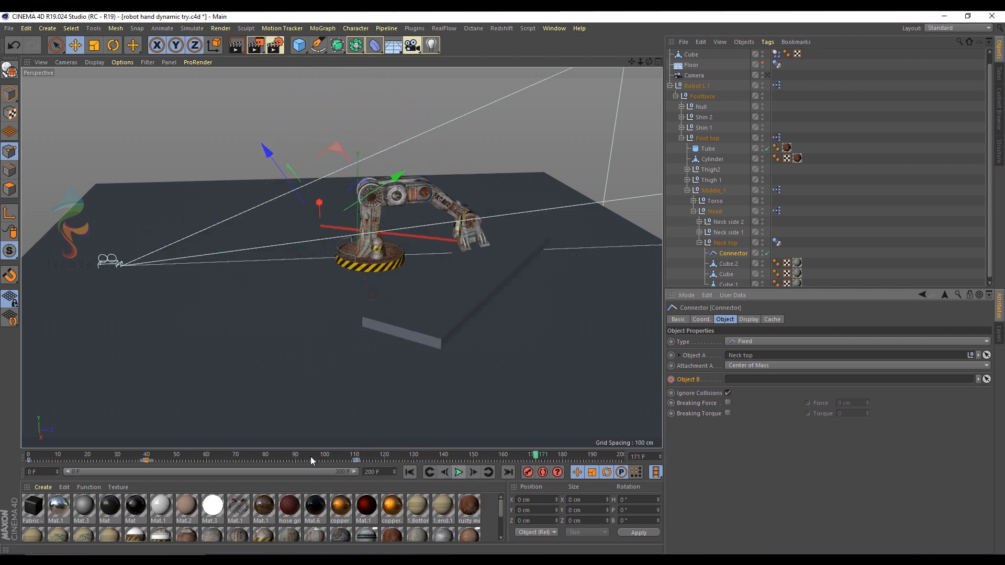
Step: Move the Connector's release keyframes along the timeline to about frame 160
{"action": "left_click_drag", "start_coordinate": [375, 452], "coordinate": [316, 436]}
{"action": "left_click", "coordinate": [358, 460]}
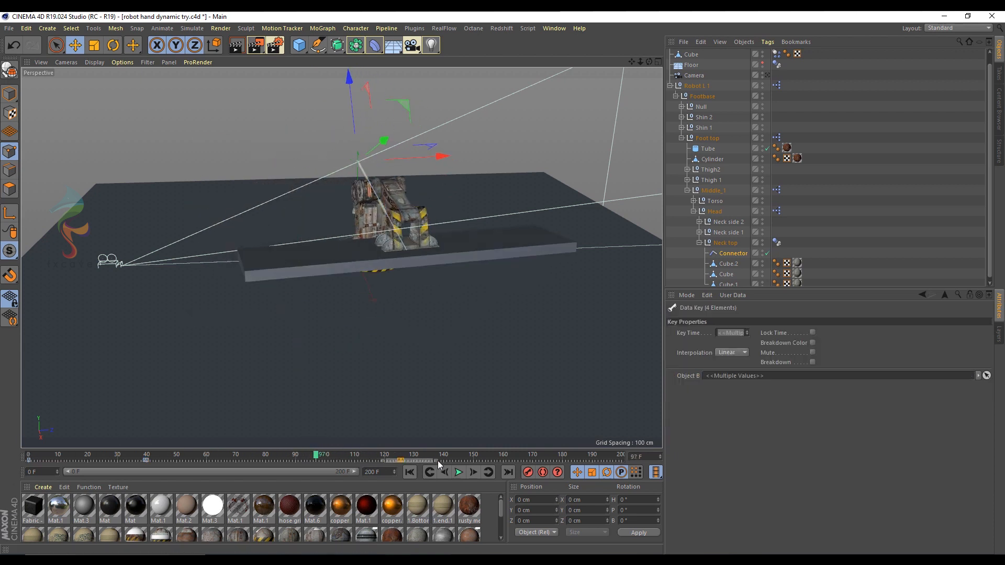
{"action": "left_click_drag", "start_coordinate": [329, 458], "coordinate": [505, 457]}
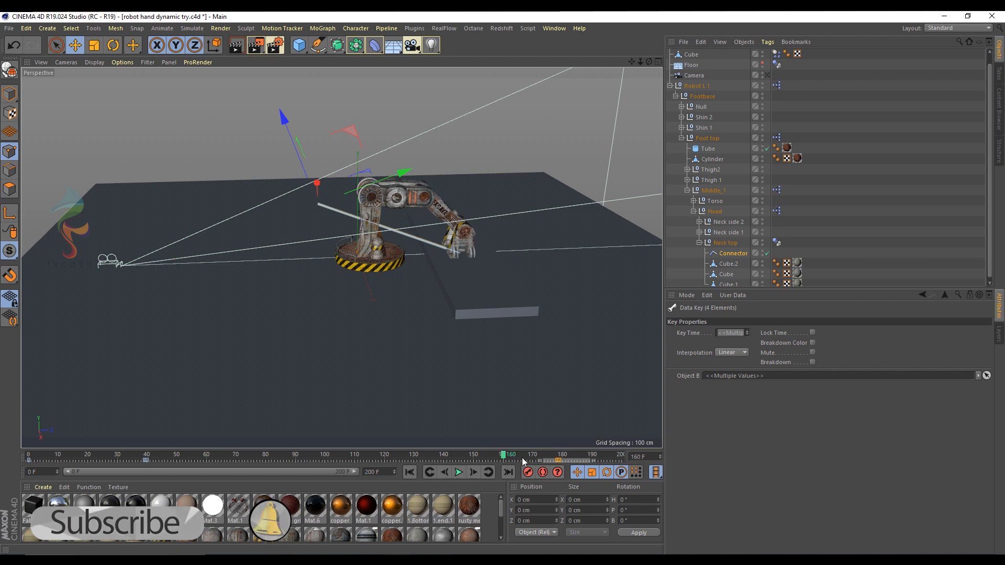
{"action": "left_click_drag", "start_coordinate": [504, 457], "coordinate": [423, 468]}
Step: Play the simulation from frame 0 to check the retimed release of the Cube
{"action": "left_click", "coordinate": [428, 472]}
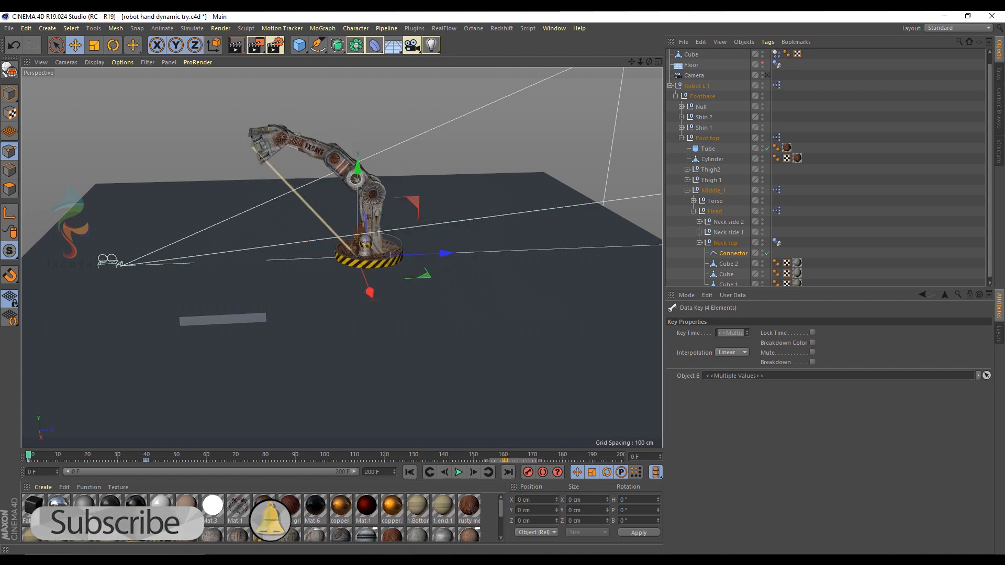
{"action": "left_click", "coordinate": [459, 473]}
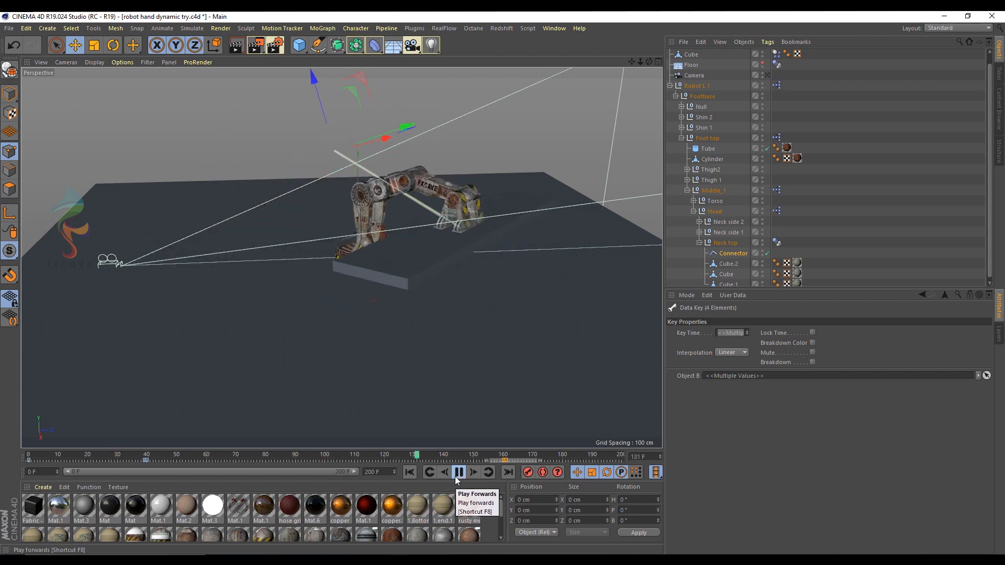
{"action": "left_click", "coordinate": [455, 479]}
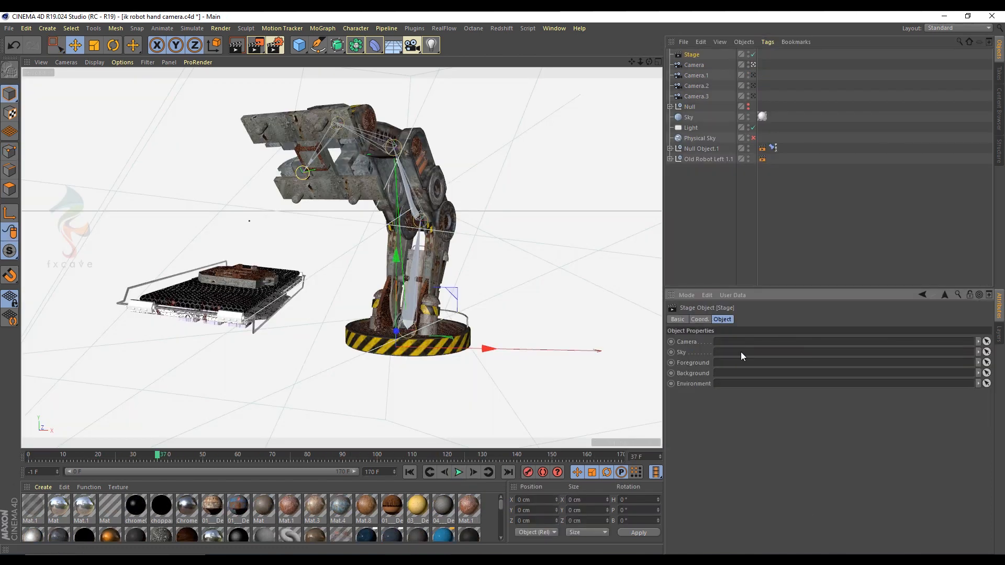
Step: Keyframe the Stage object's camera as Camera at frame 44 and as Camera.1 one frame later
{"action": "left_click_drag", "start_coordinate": [158, 457], "coordinate": [185, 459]}
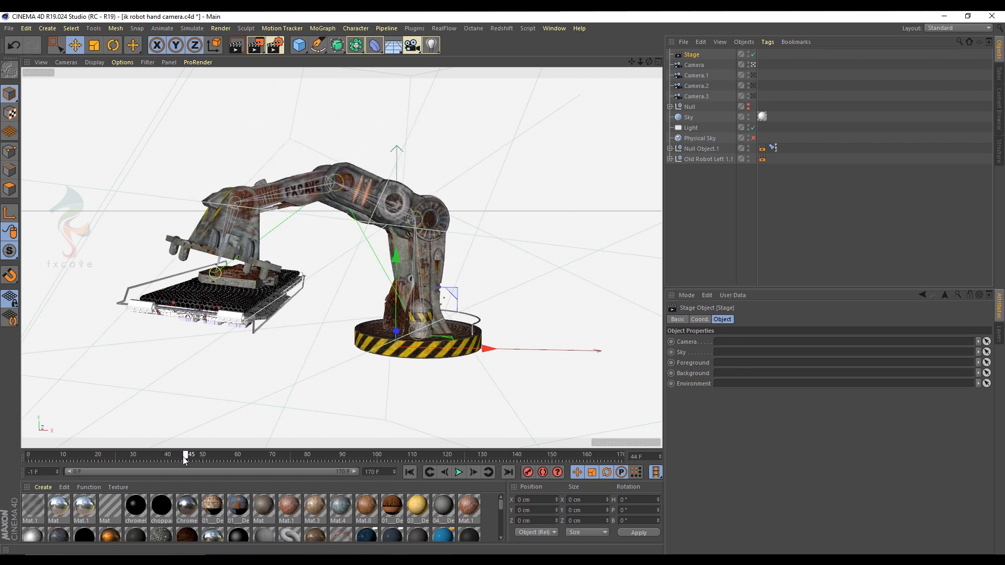
{"action": "left_click_drag", "start_coordinate": [691, 56], "coordinate": [687, 344]}
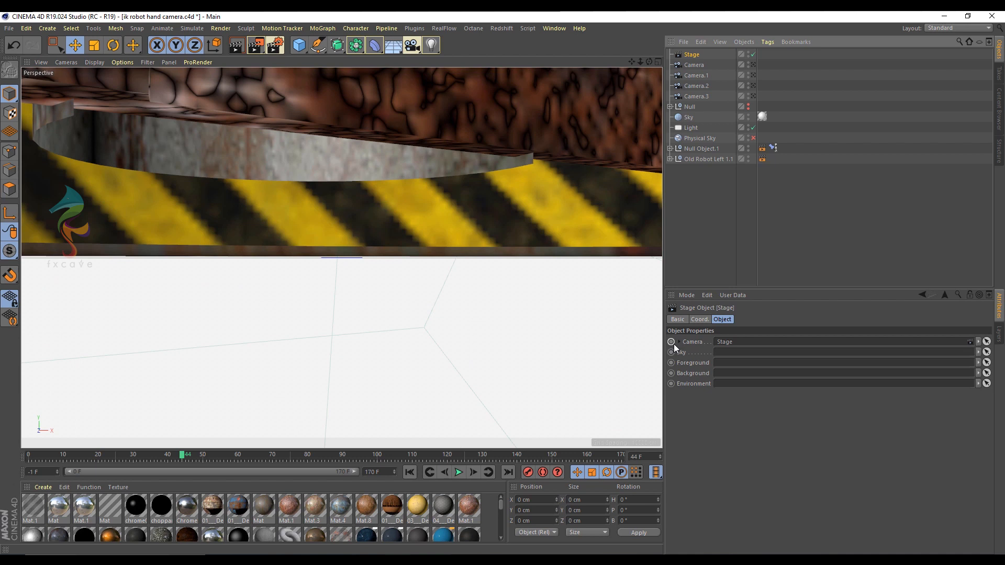
{"action": "left_click", "coordinate": [11, 41]}
{"action": "left_click", "coordinate": [670, 341]}
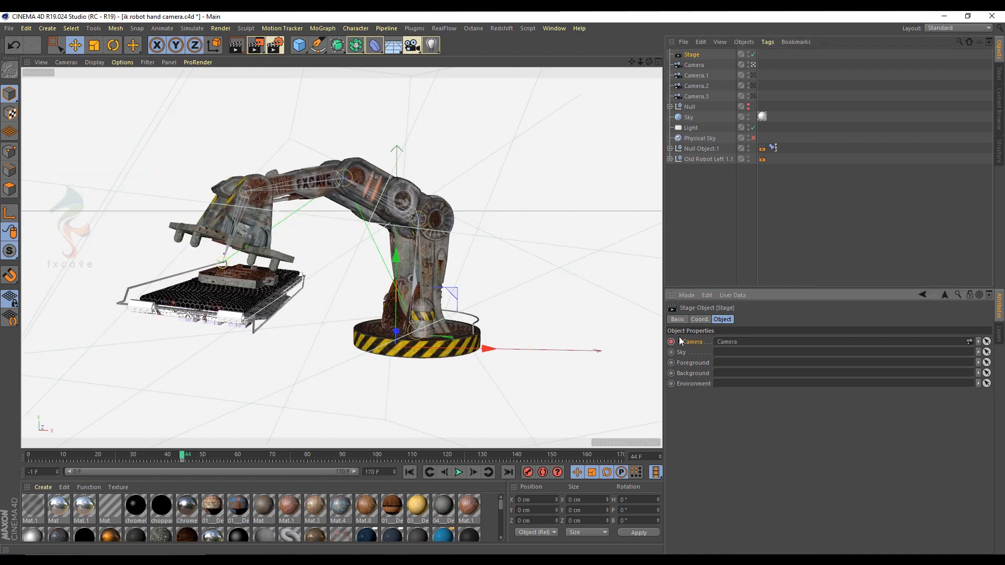
{"action": "left_click", "coordinate": [472, 472]}
{"action": "left_click_drag", "start_coordinate": [697, 79], "coordinate": [726, 343]}
Step: Keyframe the Stage object's camera as Camera.1 at frame 80 and as Camera.2 one frame later
{"action": "left_click_drag", "start_coordinate": [187, 459], "coordinate": [307, 459]}
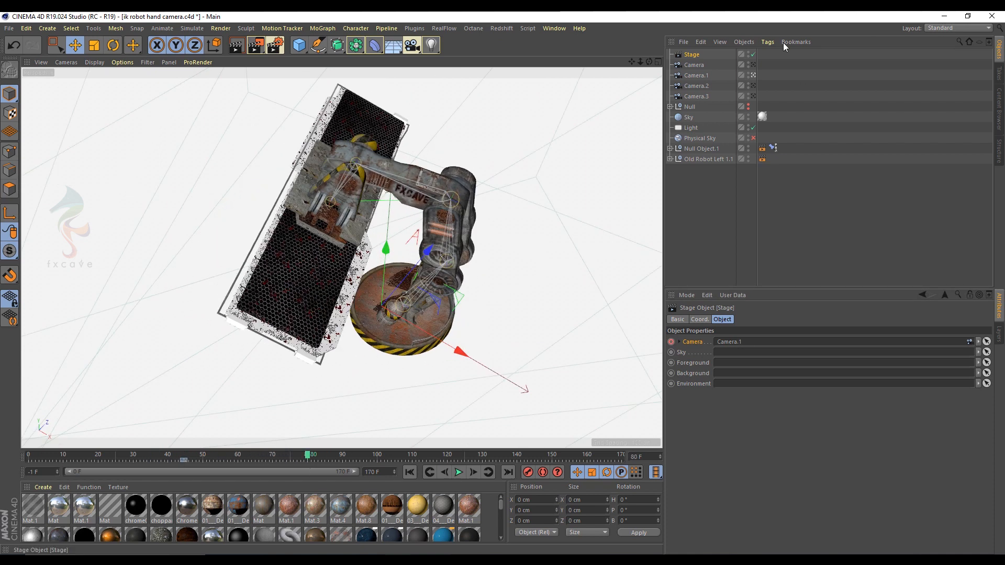
{"action": "left_click", "coordinate": [466, 473]}
{"action": "left_click_drag", "start_coordinate": [696, 86], "coordinate": [726, 344]}
Step: Undo the accidental change, switch the Stage object's camera from Camera.2 to Camera.3 further along the timeline, and scrub past the switch
{"action": "left_click_drag", "start_coordinate": [314, 459], "coordinate": [405, 456]}
{"action": "left_click_drag", "start_coordinate": [717, 220], "coordinate": [716, 216]}
{"action": "key", "text": "ctrl+z"}
{"action": "left_click", "coordinate": [691, 55]}
{"action": "left_click", "coordinate": [472, 474]}
{"action": "left_click_drag", "start_coordinate": [696, 96], "coordinate": [673, 346]}
{"action": "left_click_drag", "start_coordinate": [409, 457], "coordinate": [438, 460]}
Step: Select Camera.2 and open the View settings of the perspective viewport
{"action": "left_click", "coordinate": [696, 86]}
{"action": "left_click", "coordinate": [724, 319]}
{"action": "scroll", "coordinate": [647, 64], "scroll_direction": "down", "scroll_amount": 2}
{"action": "left_click_drag", "start_coordinate": [649, 62], "coordinate": [550, 142]}
{"action": "key", "text": "shift+v"}
{"action": "left_click", "coordinate": [806, 320]}
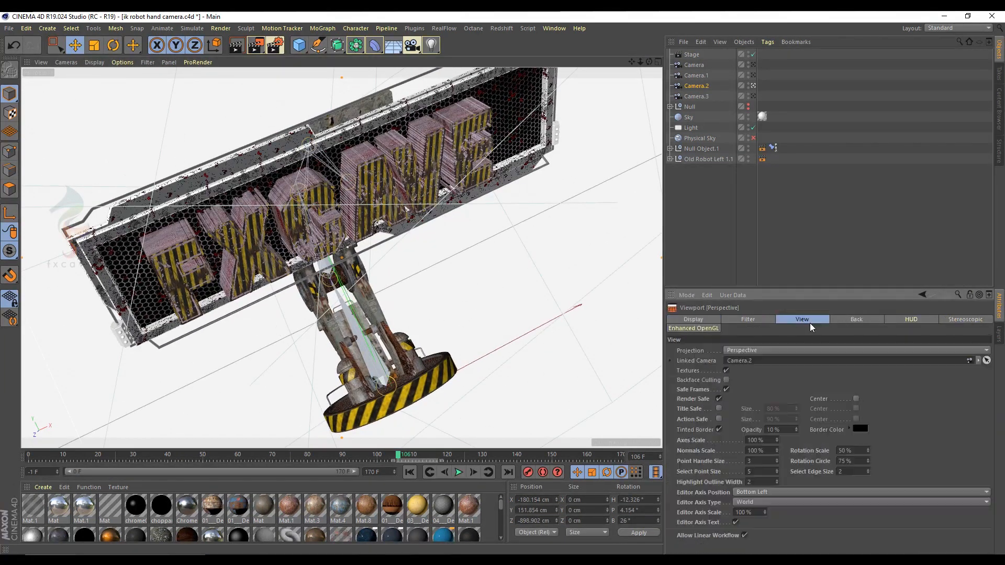